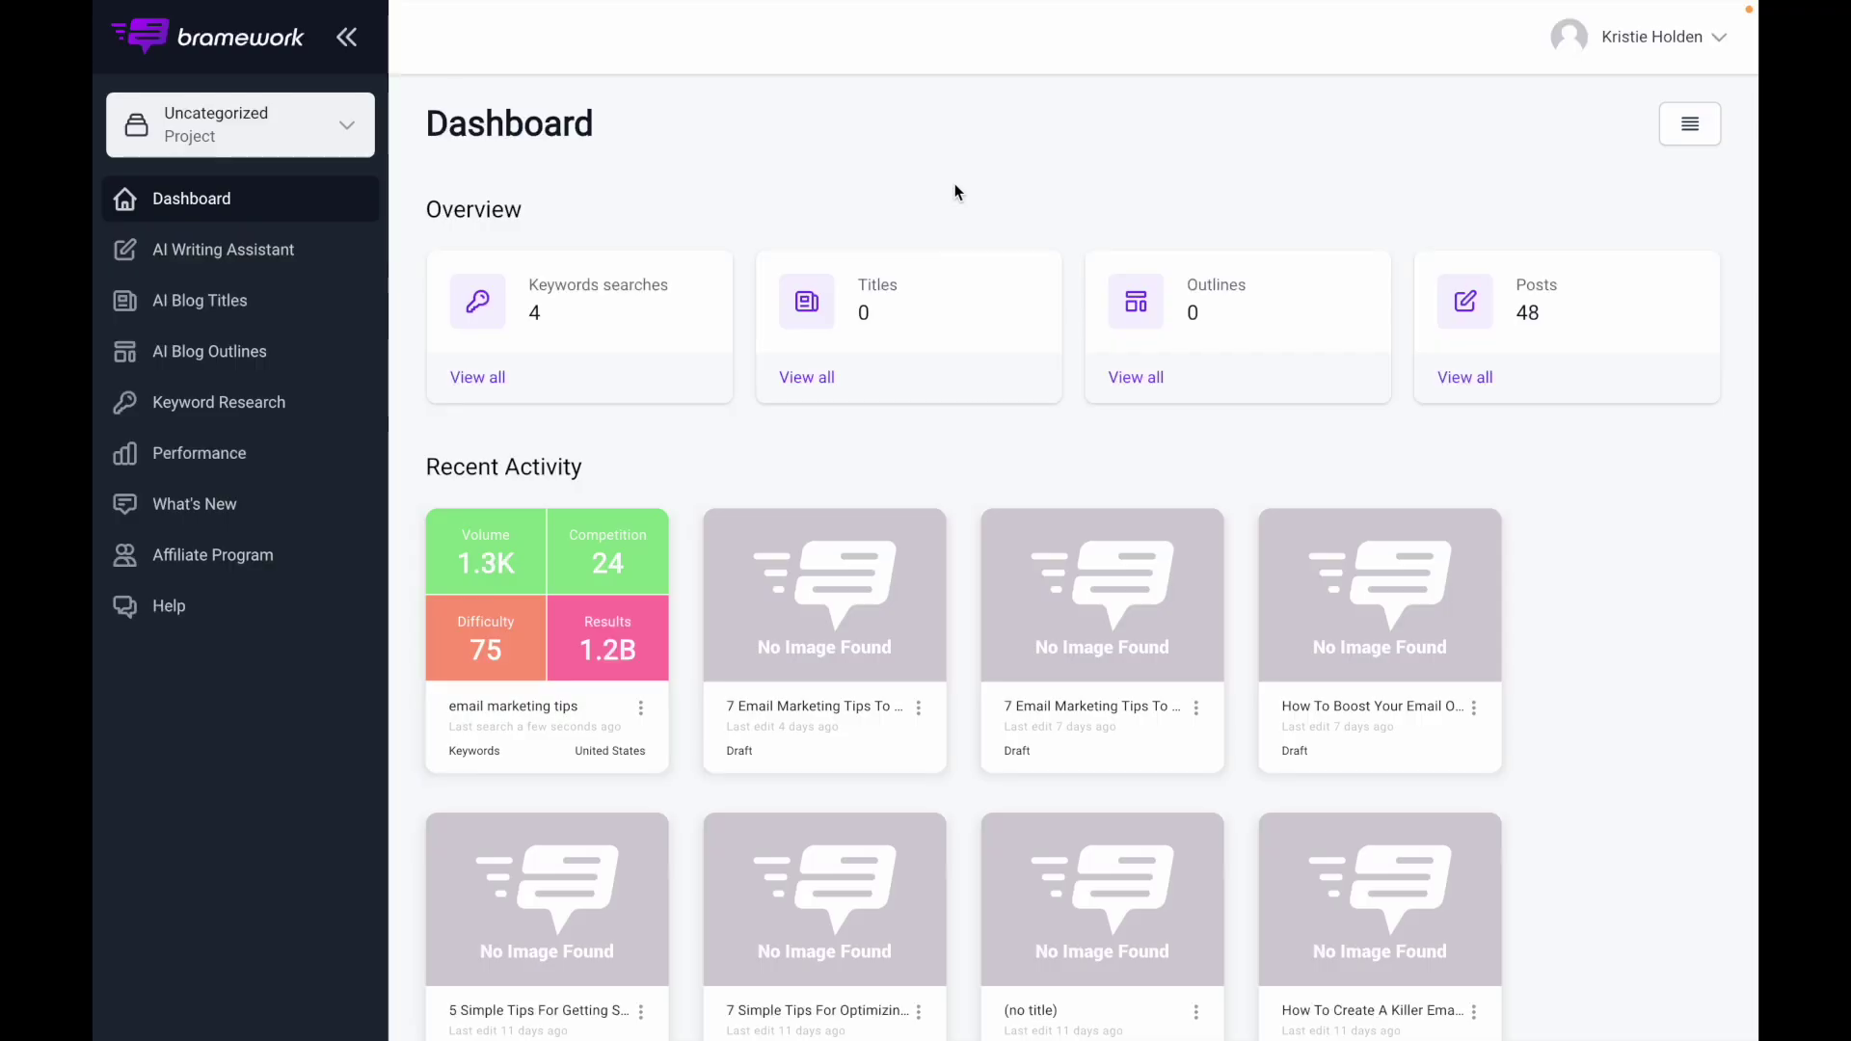
Start a new keyword search and enter 'email marketing tips' as the keyword
{"action": "left_click", "coordinate": [221, 410]}
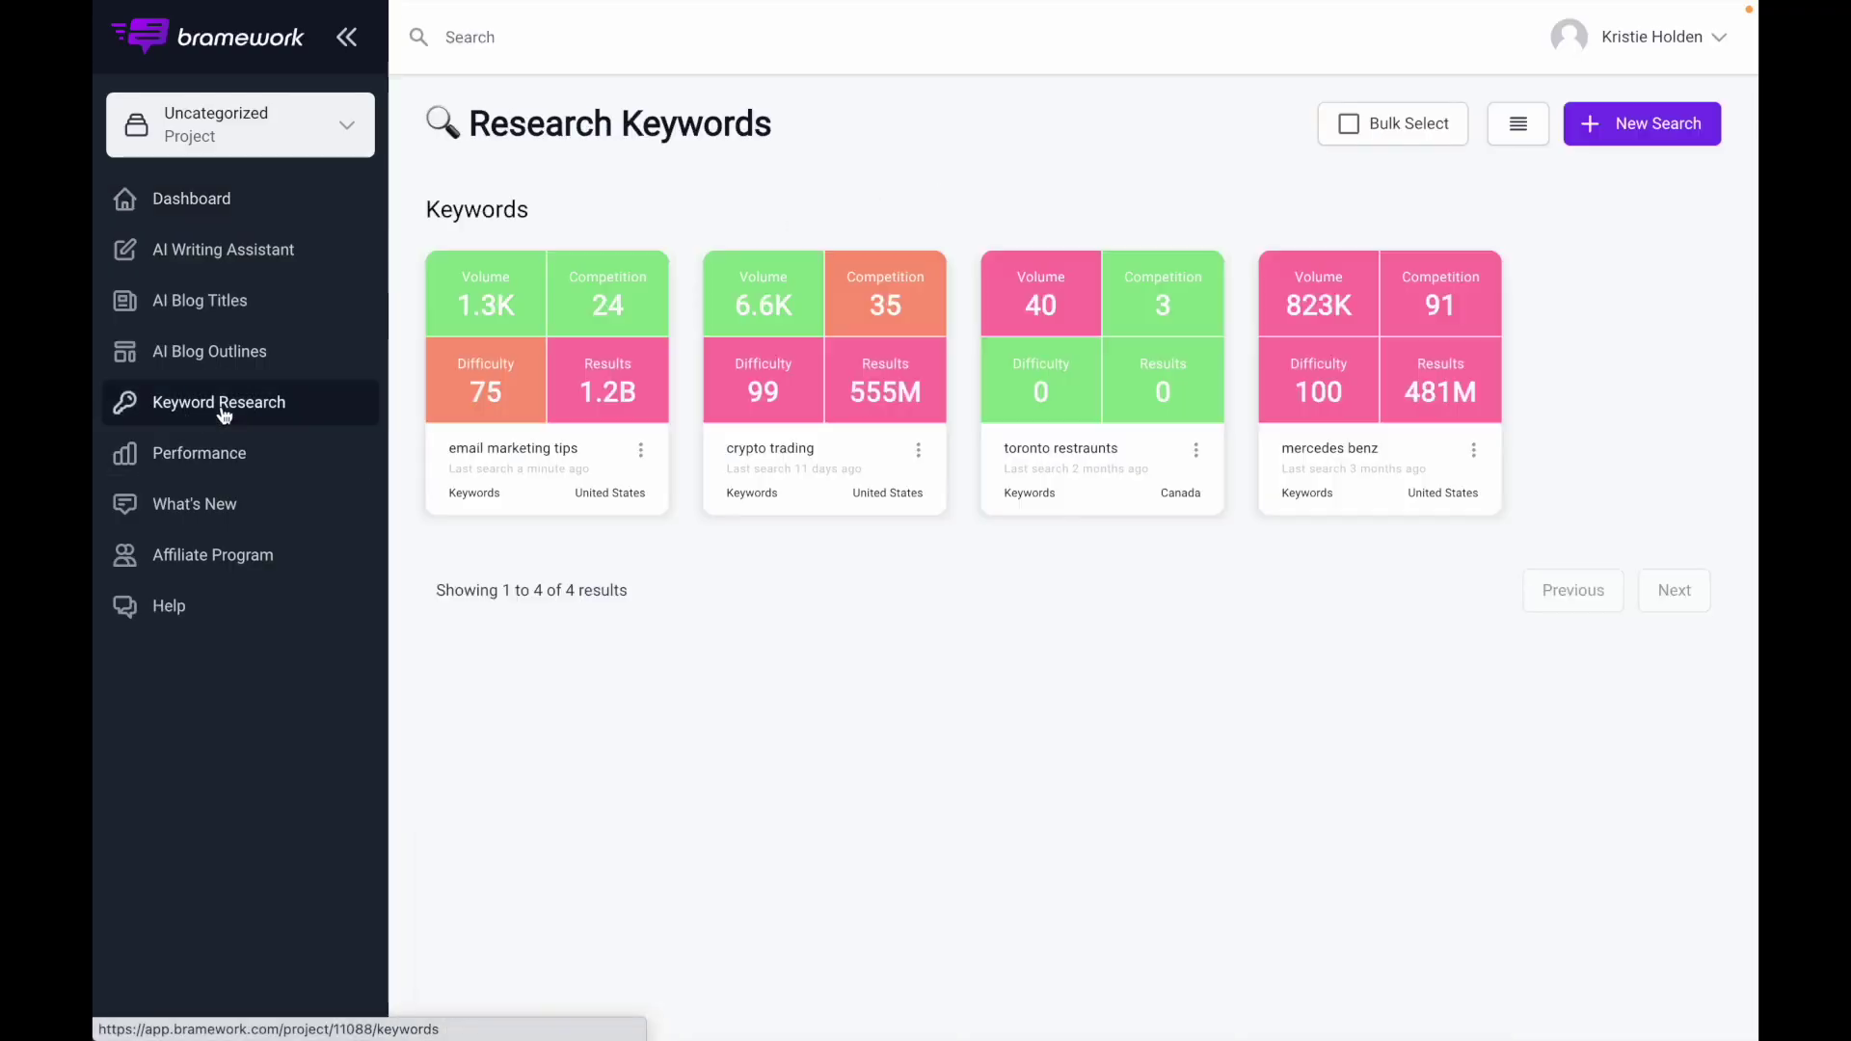
{"action": "left_click", "coordinate": [1656, 127]}
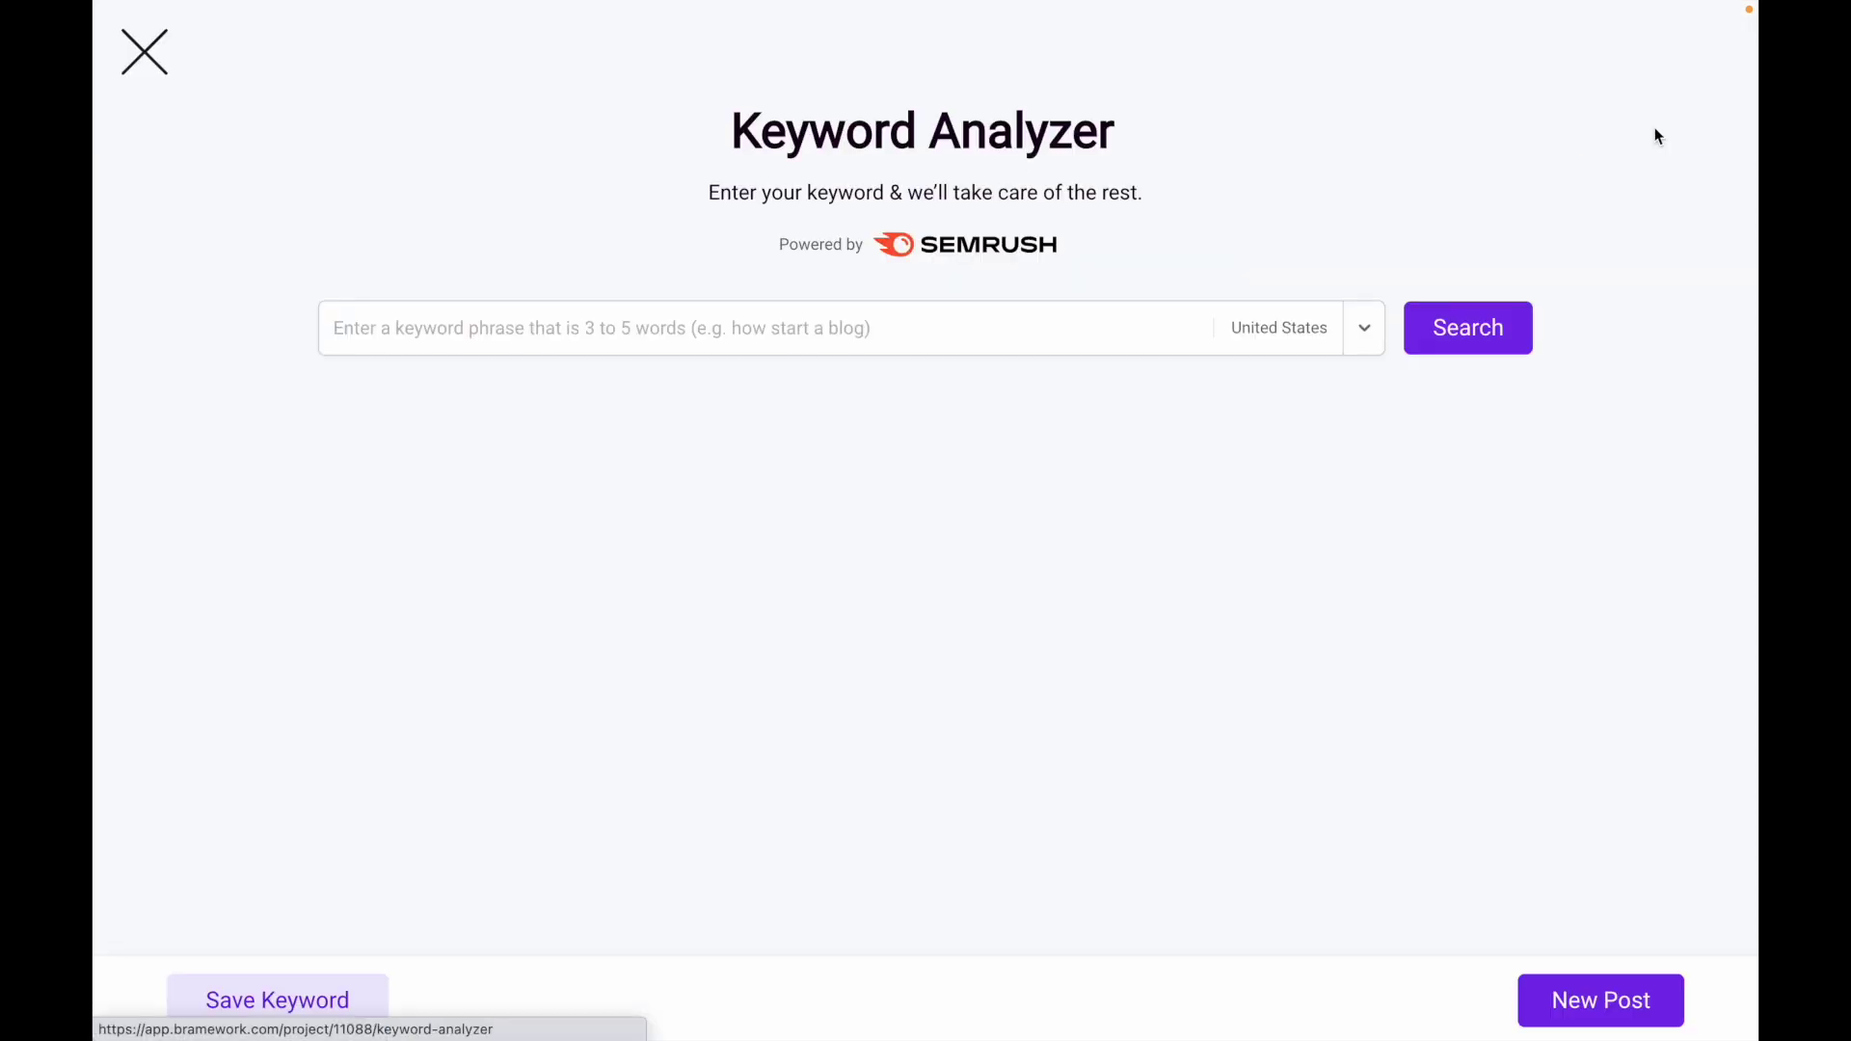
{"action": "left_click", "coordinate": [991, 334]}
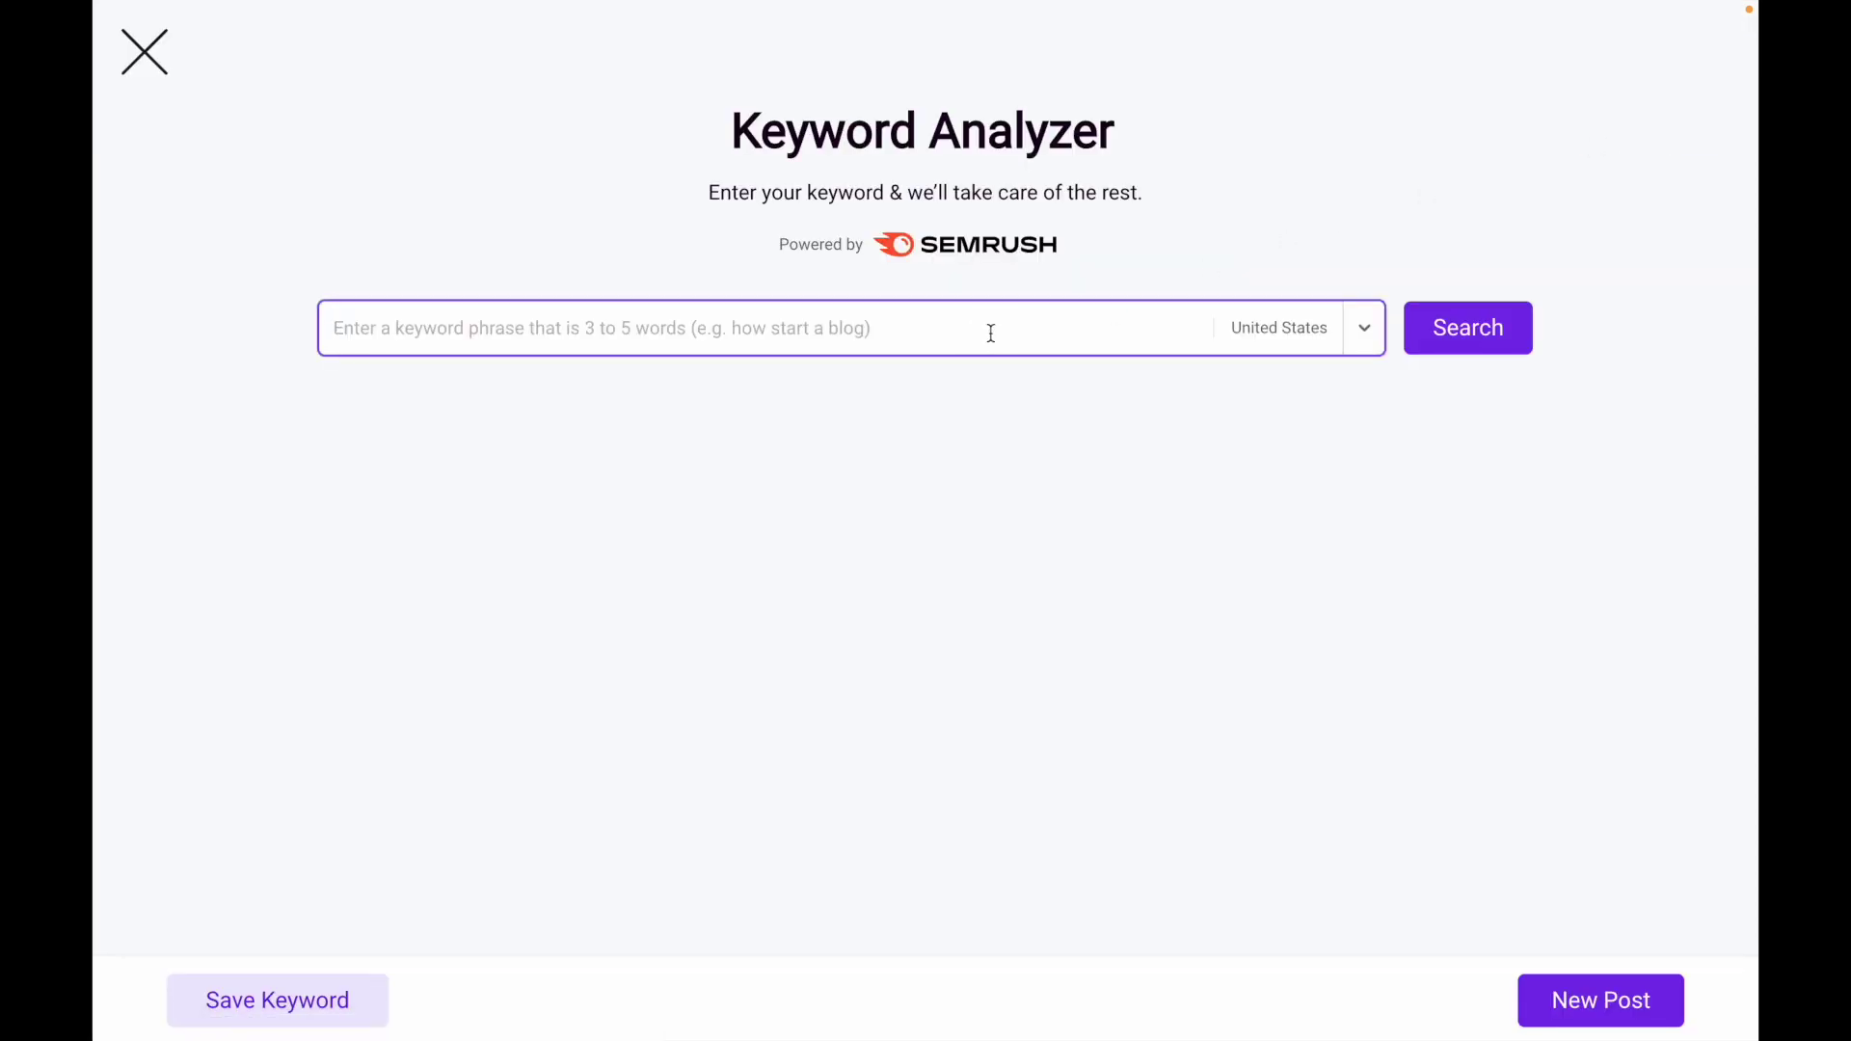
{"action": "type", "text": "email mar"}
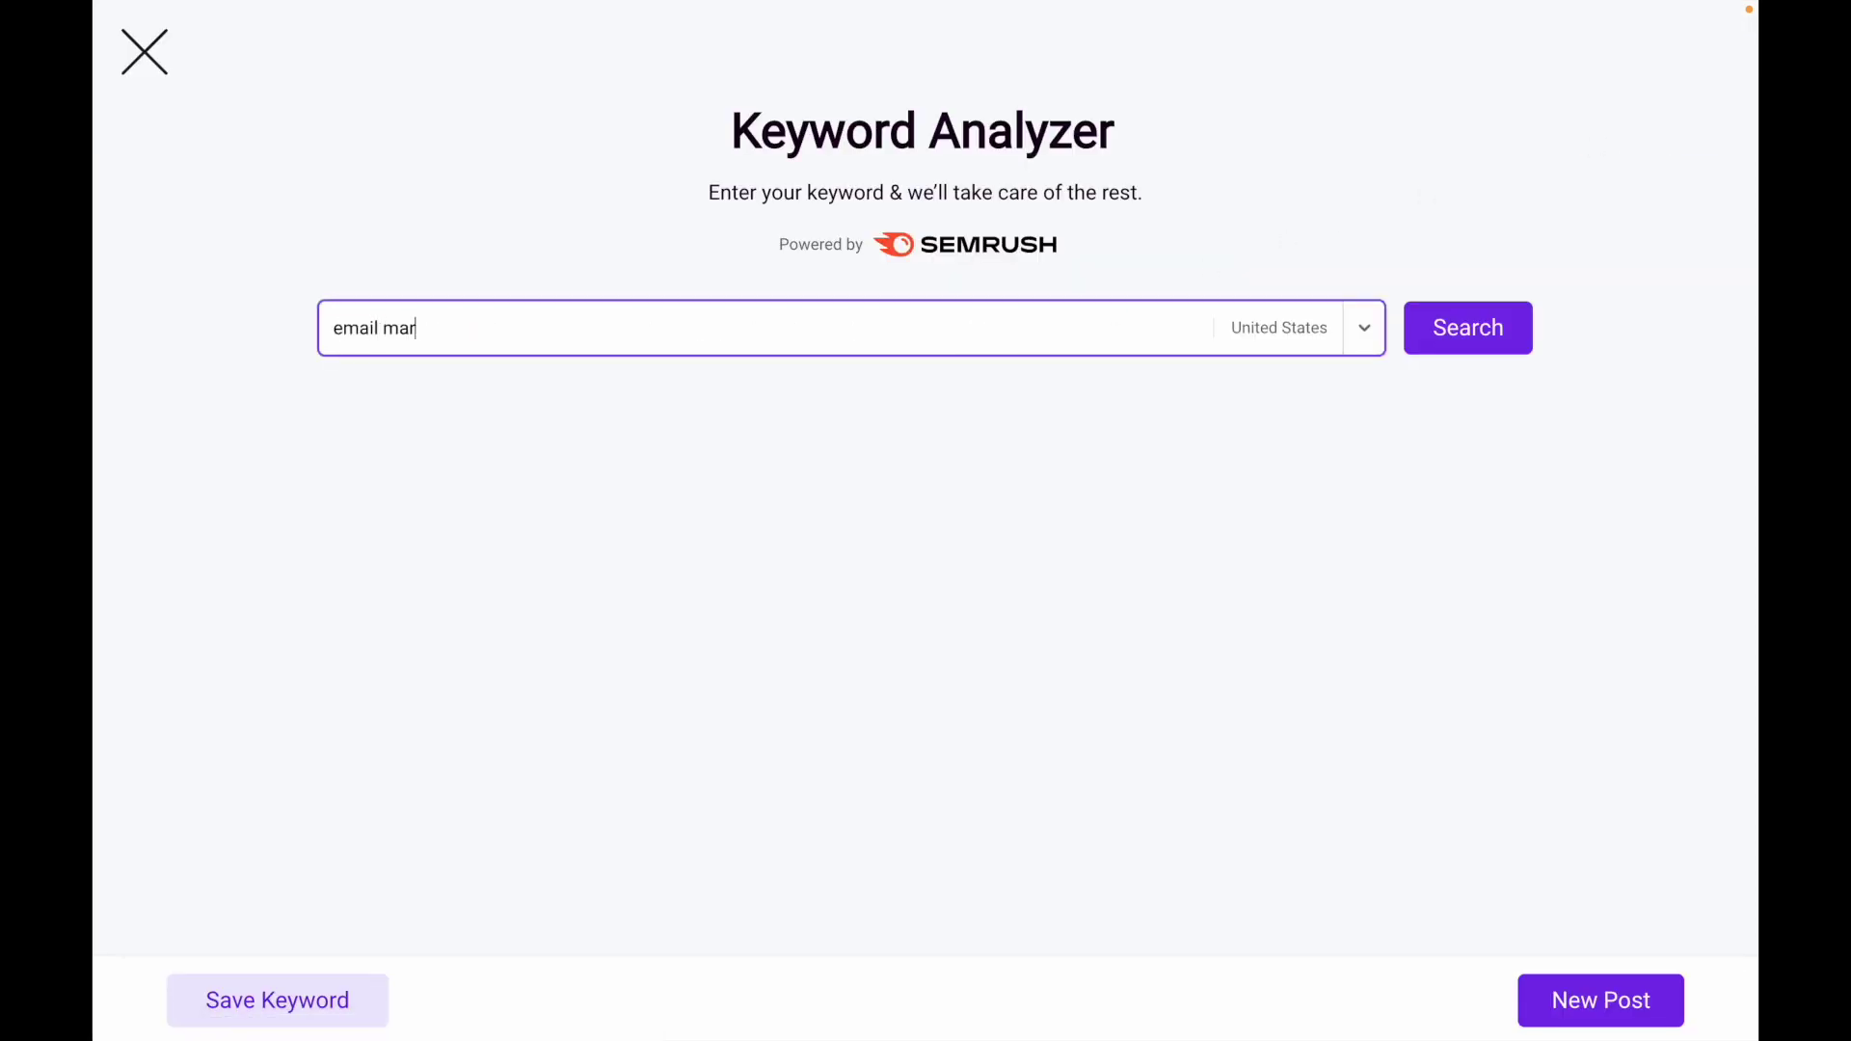
{"action": "type", "text": "keting tips"}
Analyze 'email marketing tips' (1.3K volume, difficulty 75), review the results, and start a new post from it
{"action": "left_click", "coordinate": [1483, 328]}
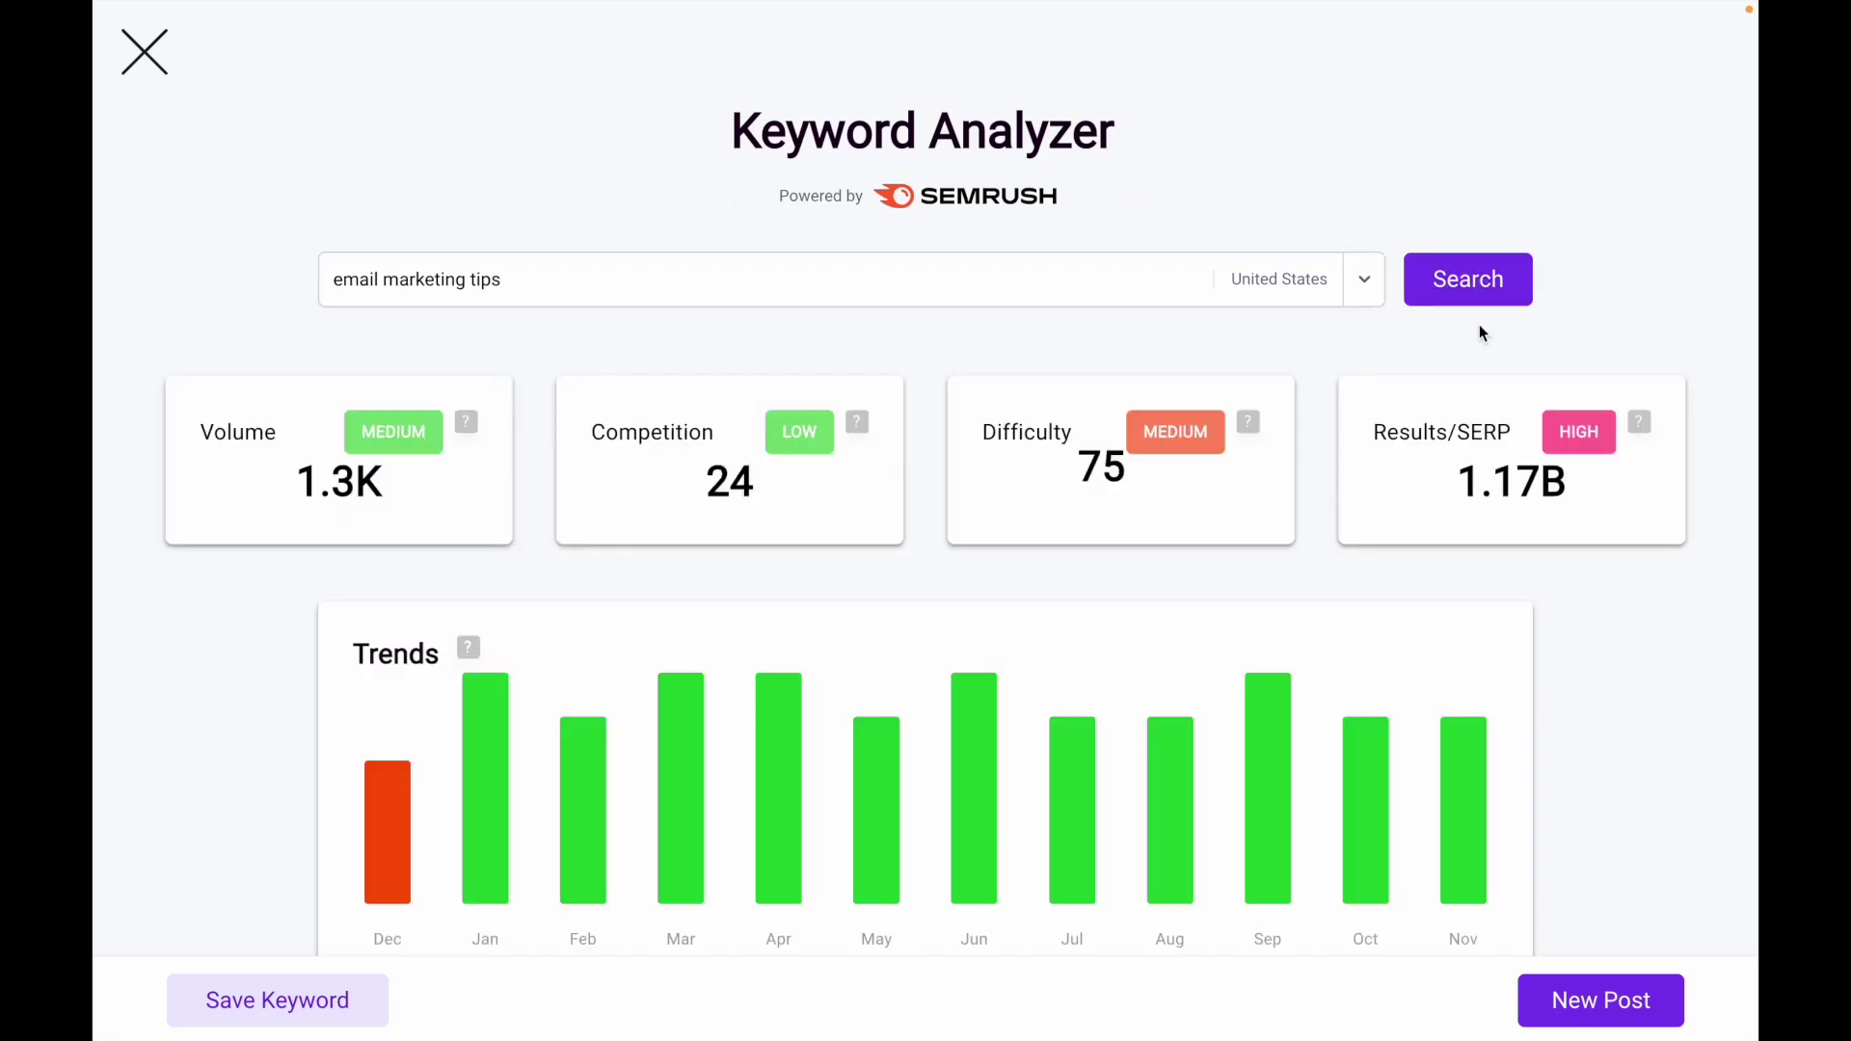
{"action": "scroll", "coordinate": [1628, 736], "scroll_direction": "down", "scroll_amount": 1}
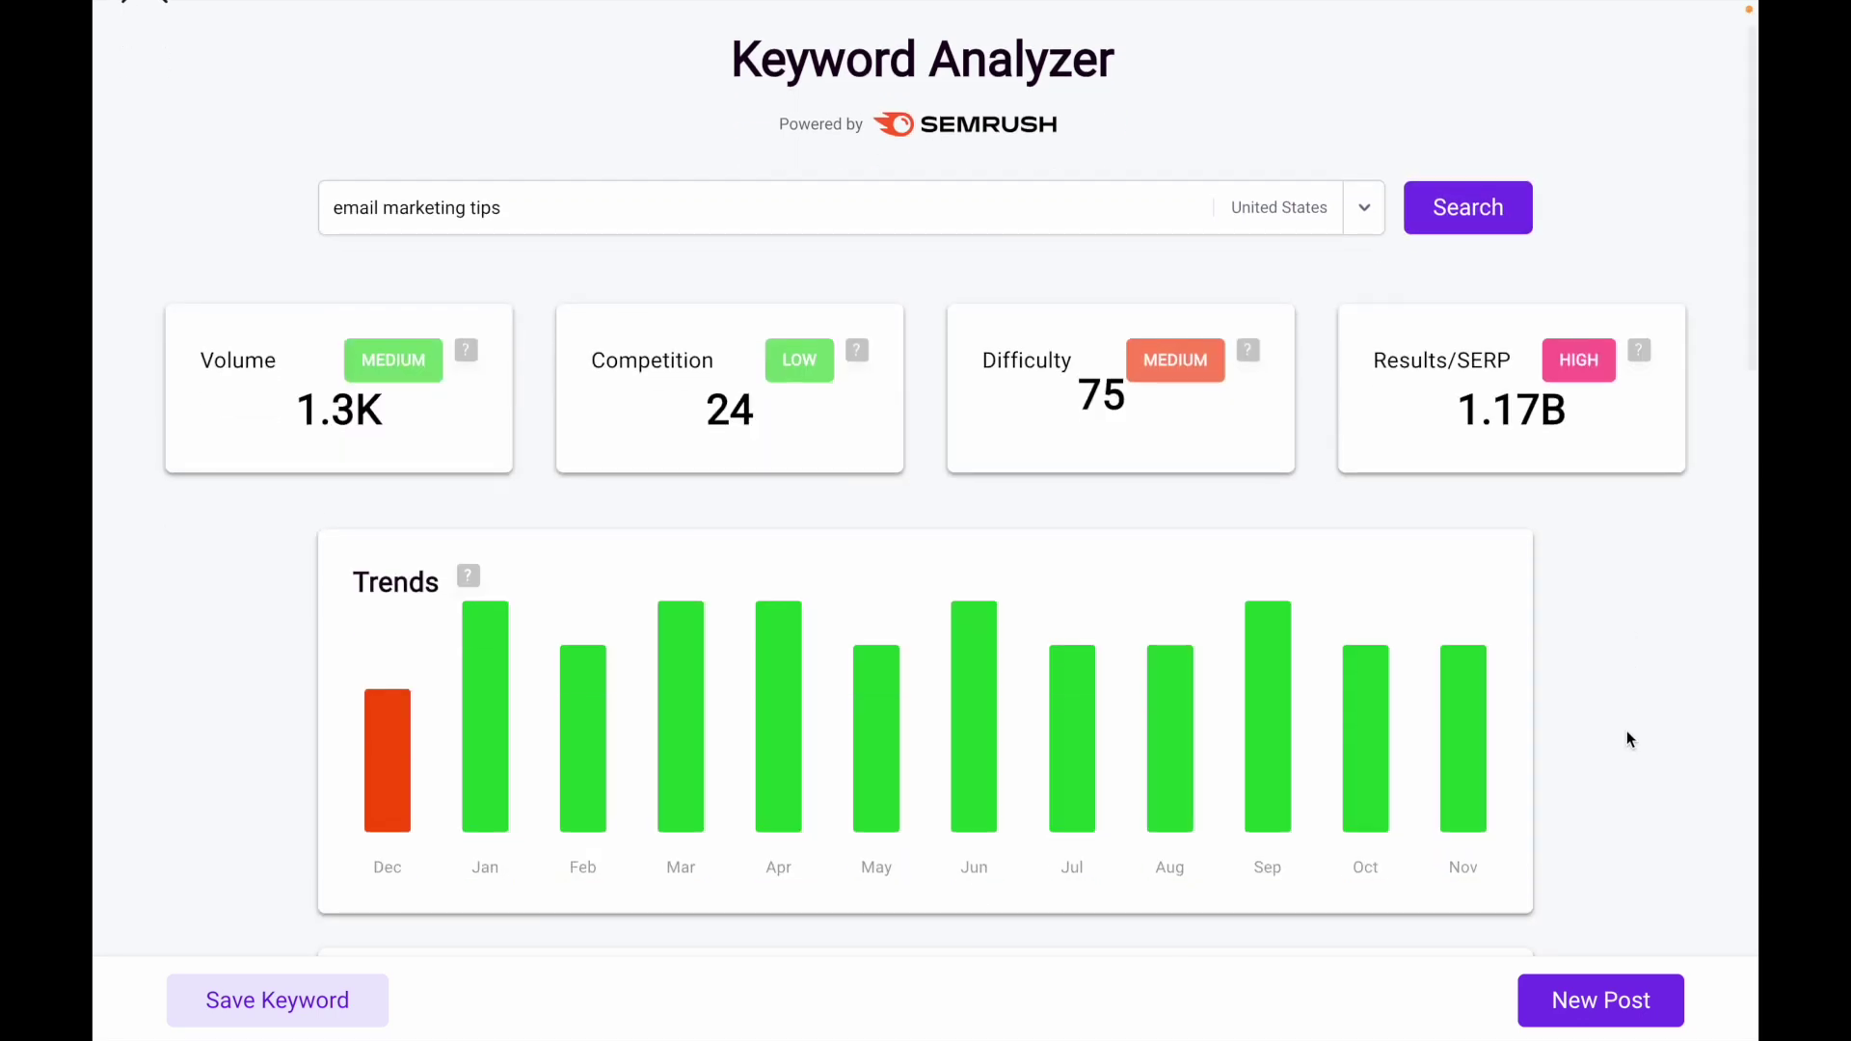
{"action": "scroll", "coordinate": [1627, 733], "scroll_direction": "down", "scroll_amount": 1}
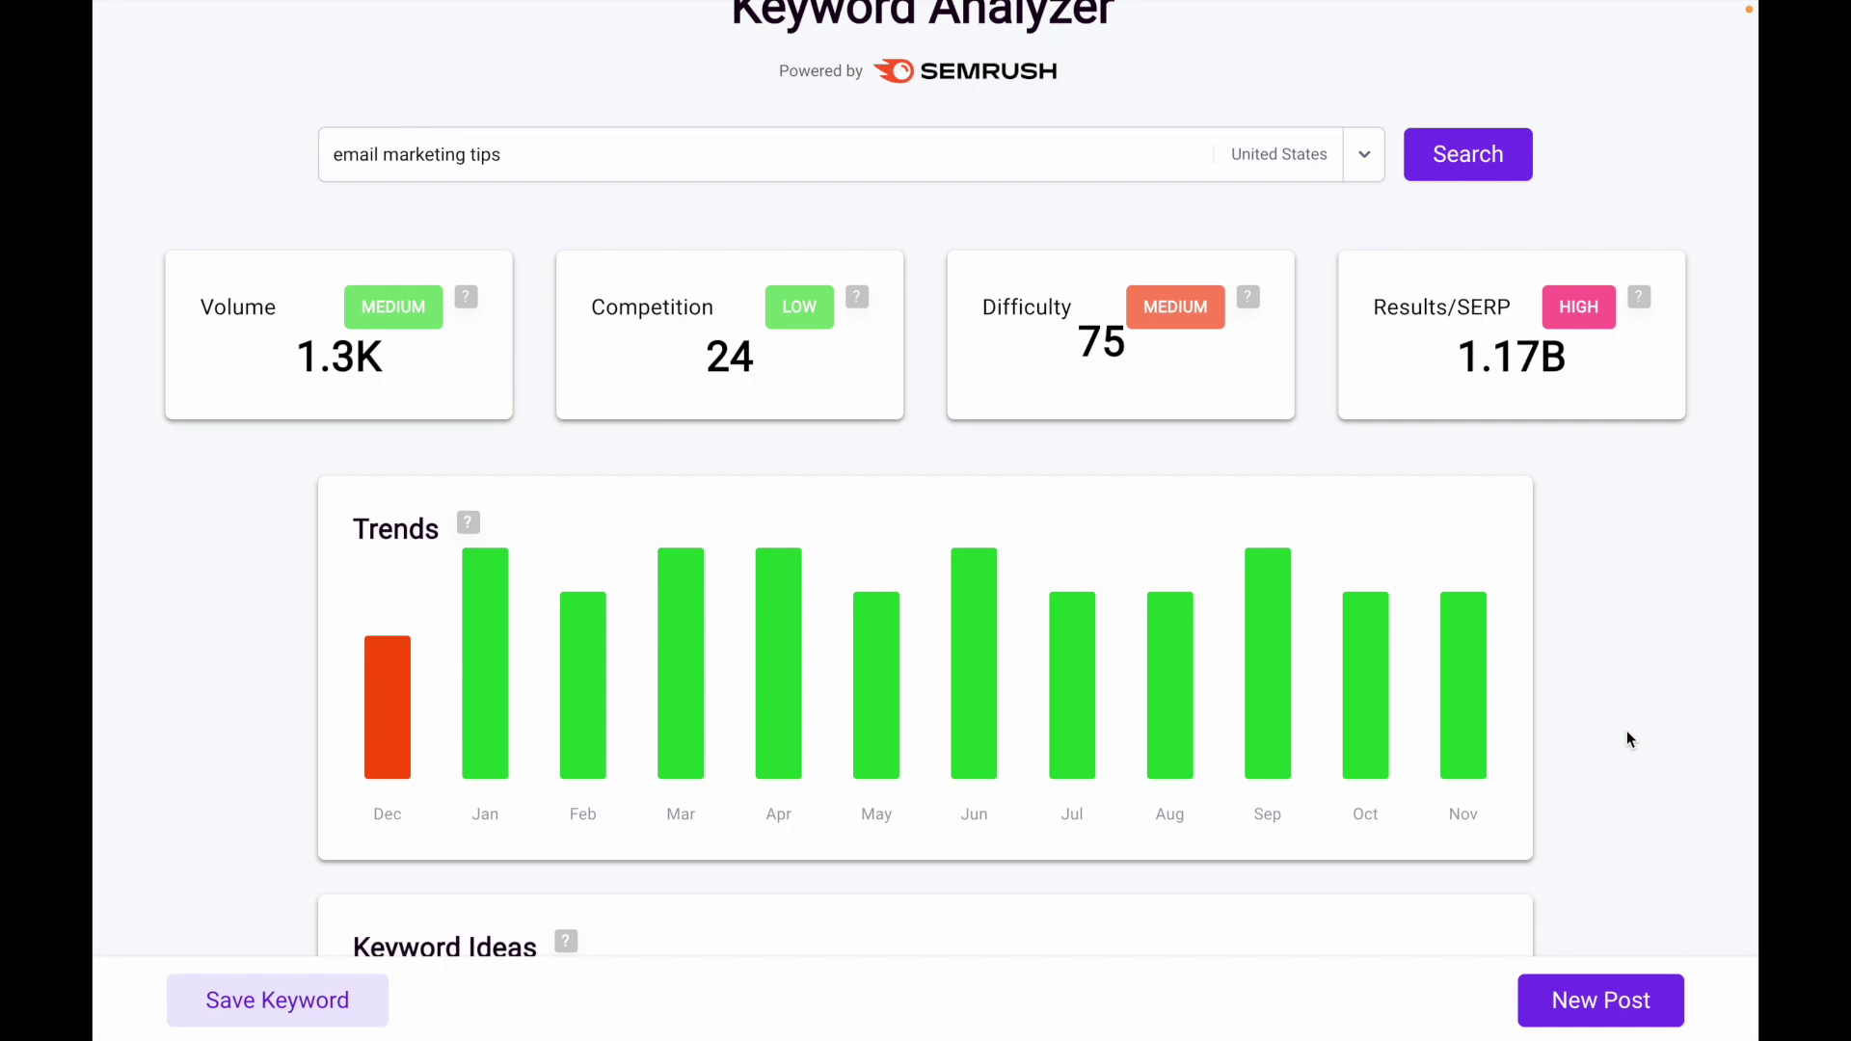
{"action": "scroll", "coordinate": [1628, 733], "scroll_direction": "down", "scroll_amount": 8}
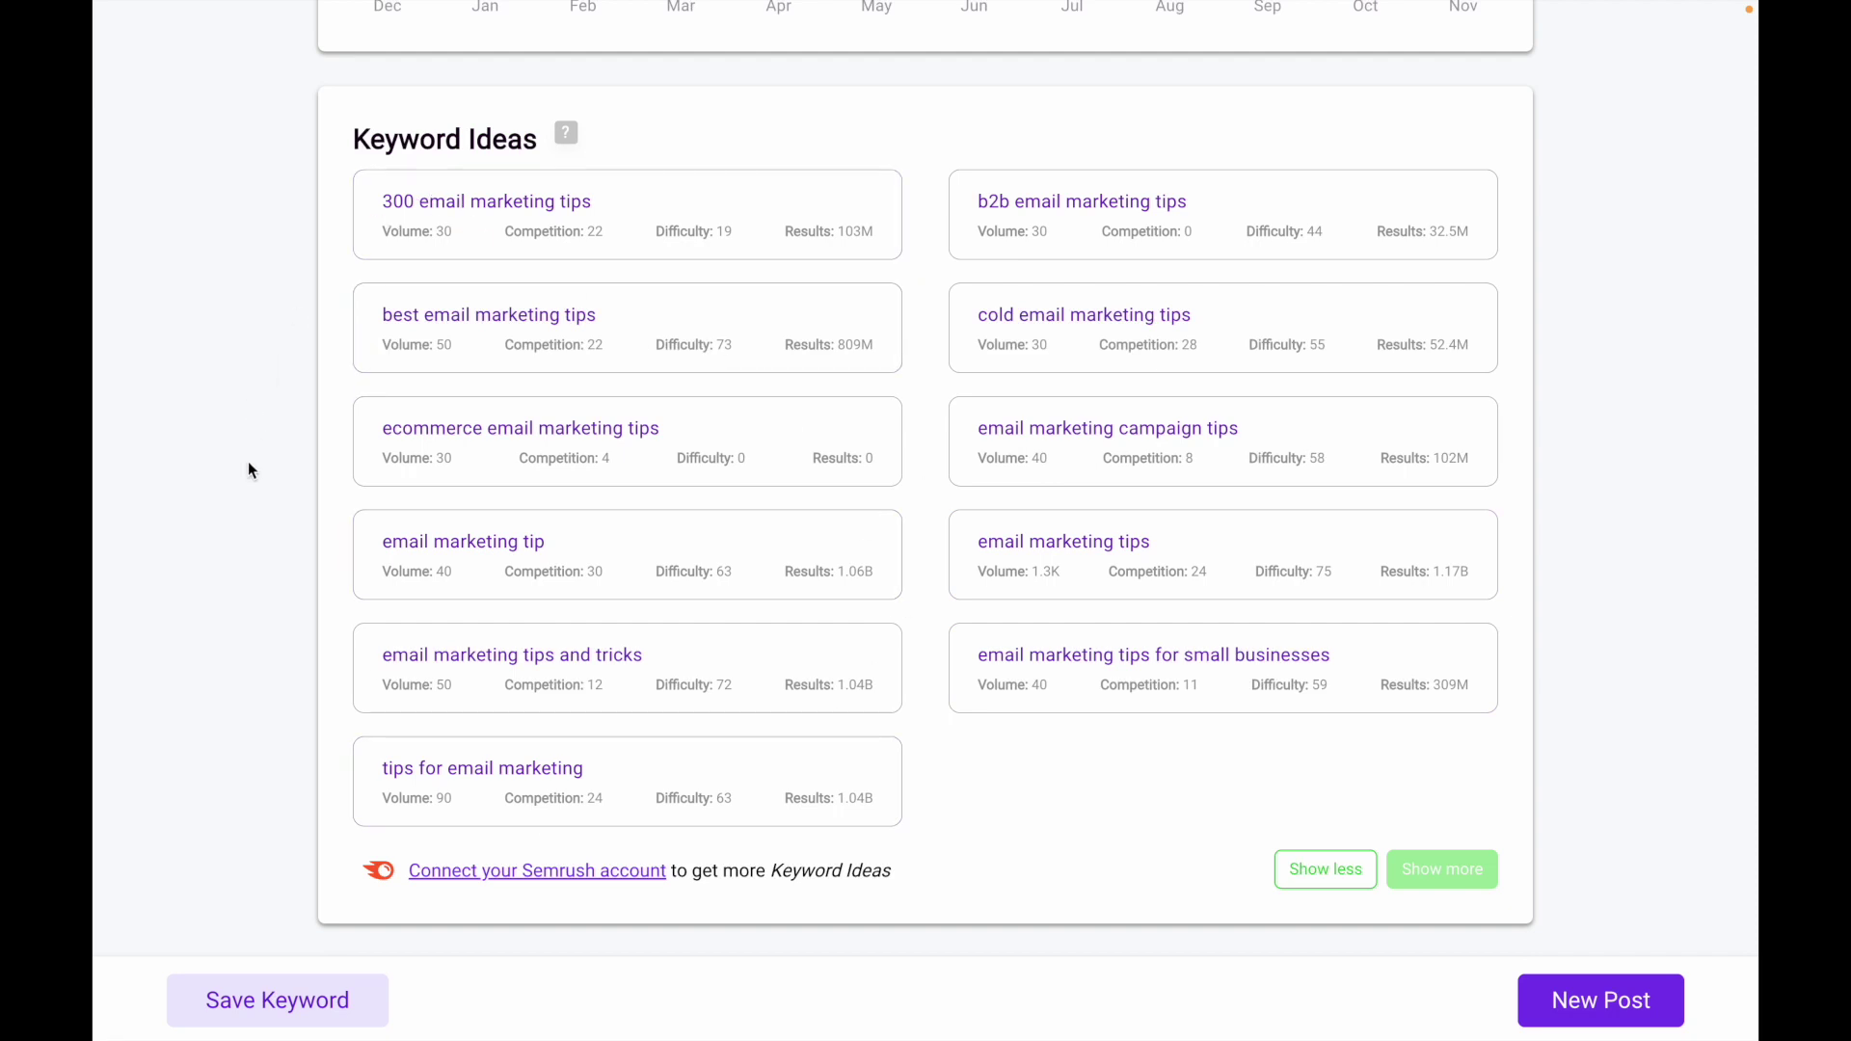
{"action": "scroll", "coordinate": [248, 471], "scroll_direction": "down", "scroll_amount": 3}
{"action": "scroll", "coordinate": [249, 470], "scroll_direction": "down", "scroll_amount": 5}
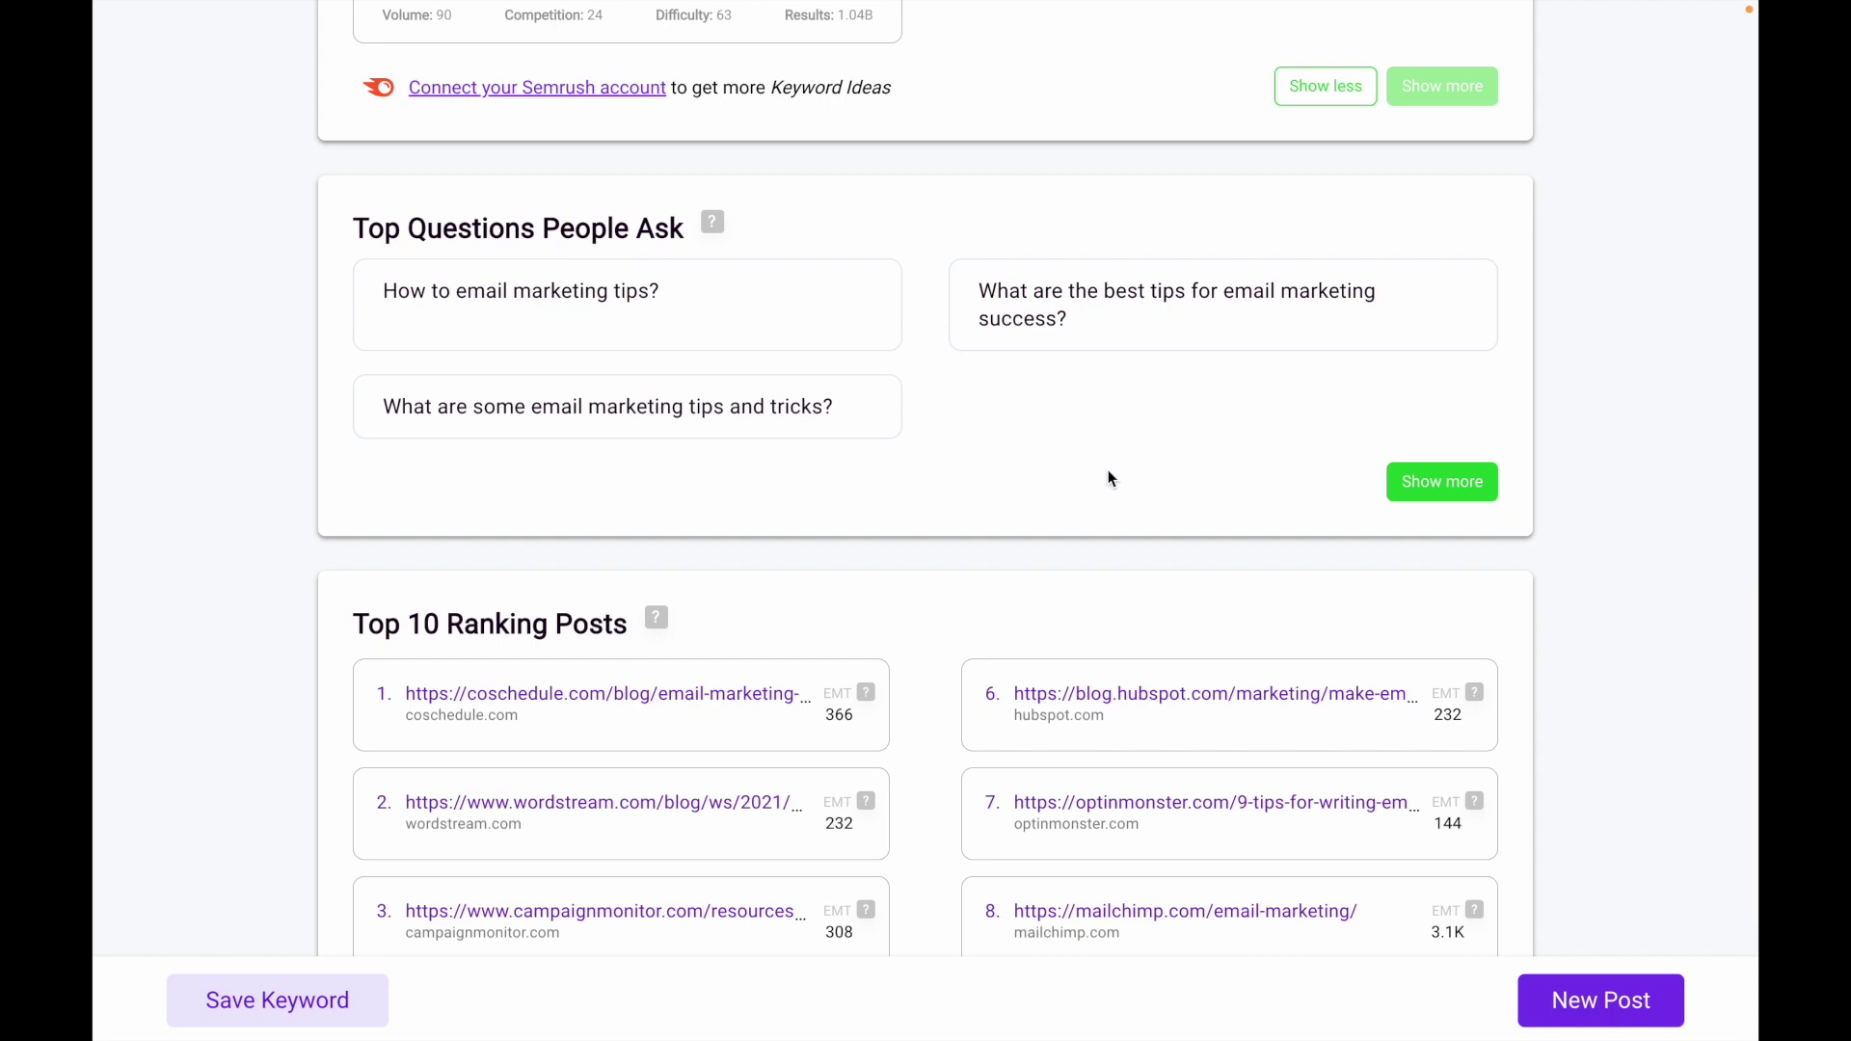
{"action": "scroll", "coordinate": [957, 284], "scroll_direction": "down", "scroll_amount": 4}
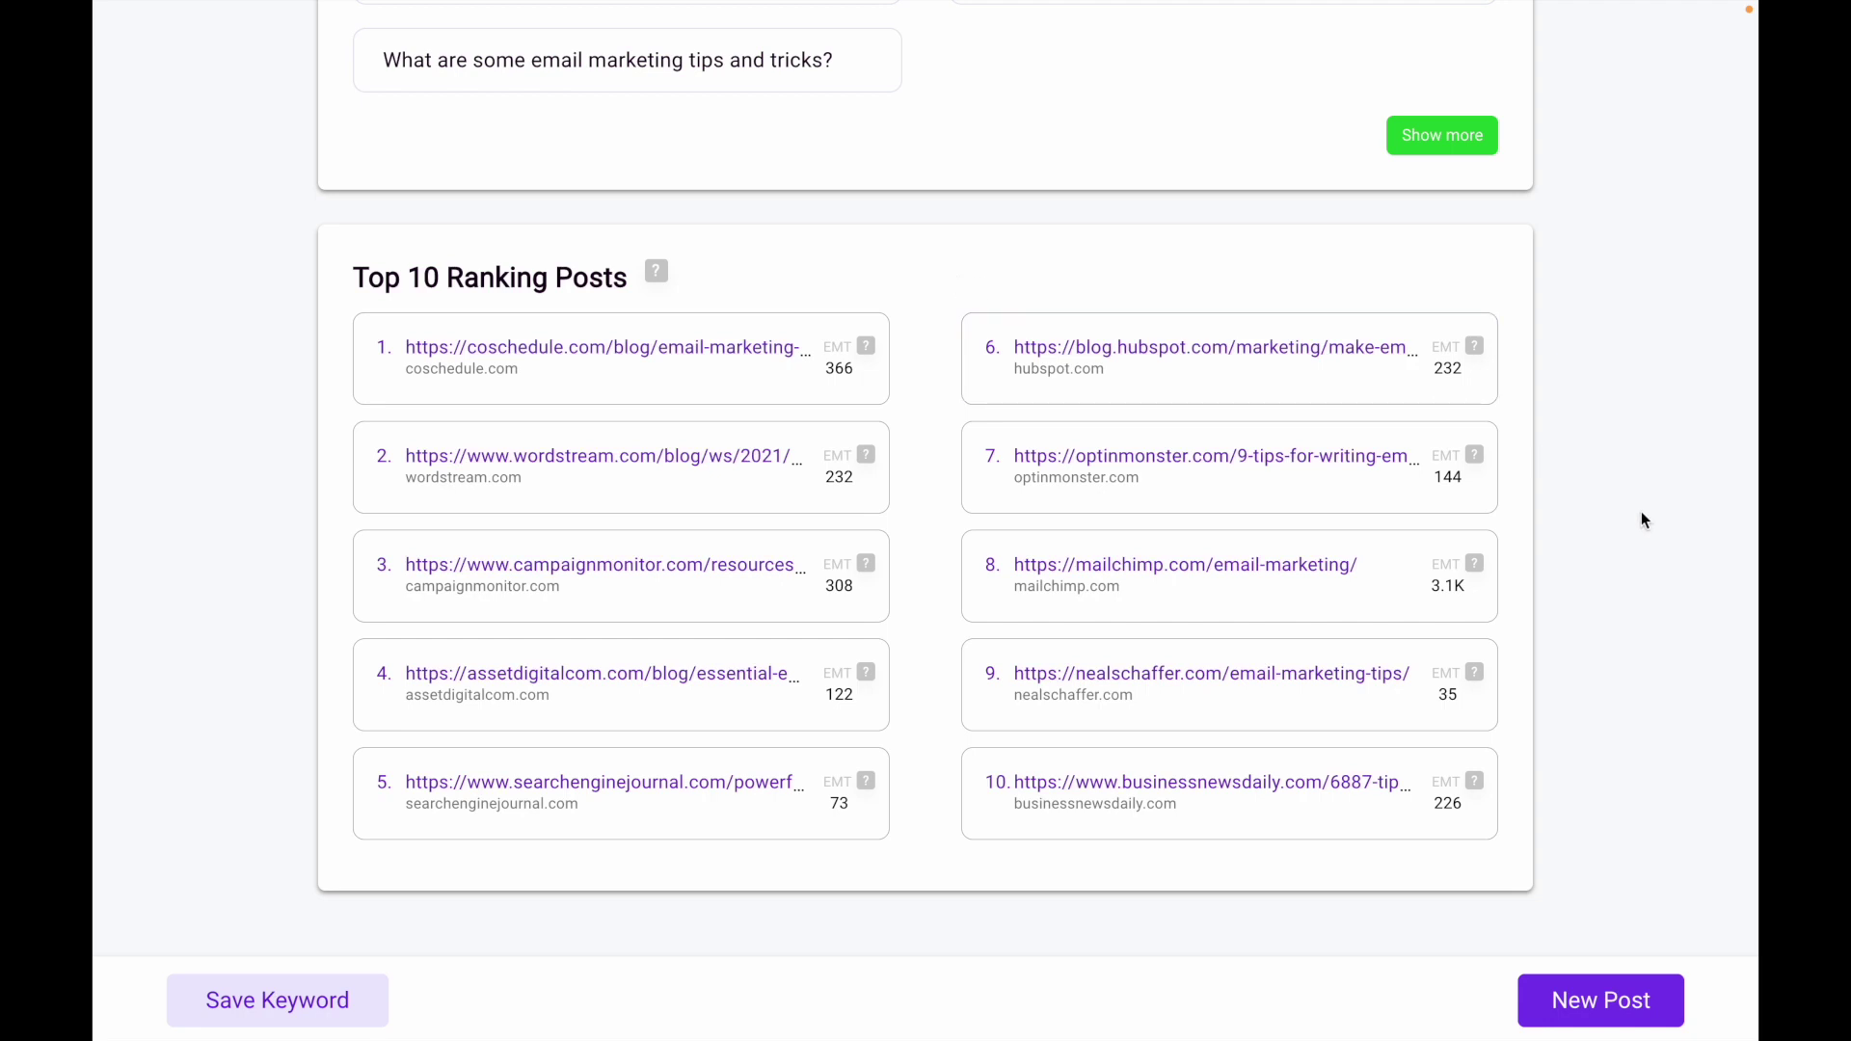
{"action": "scroll", "coordinate": [1642, 519], "scroll_direction": "up", "scroll_amount": 15}
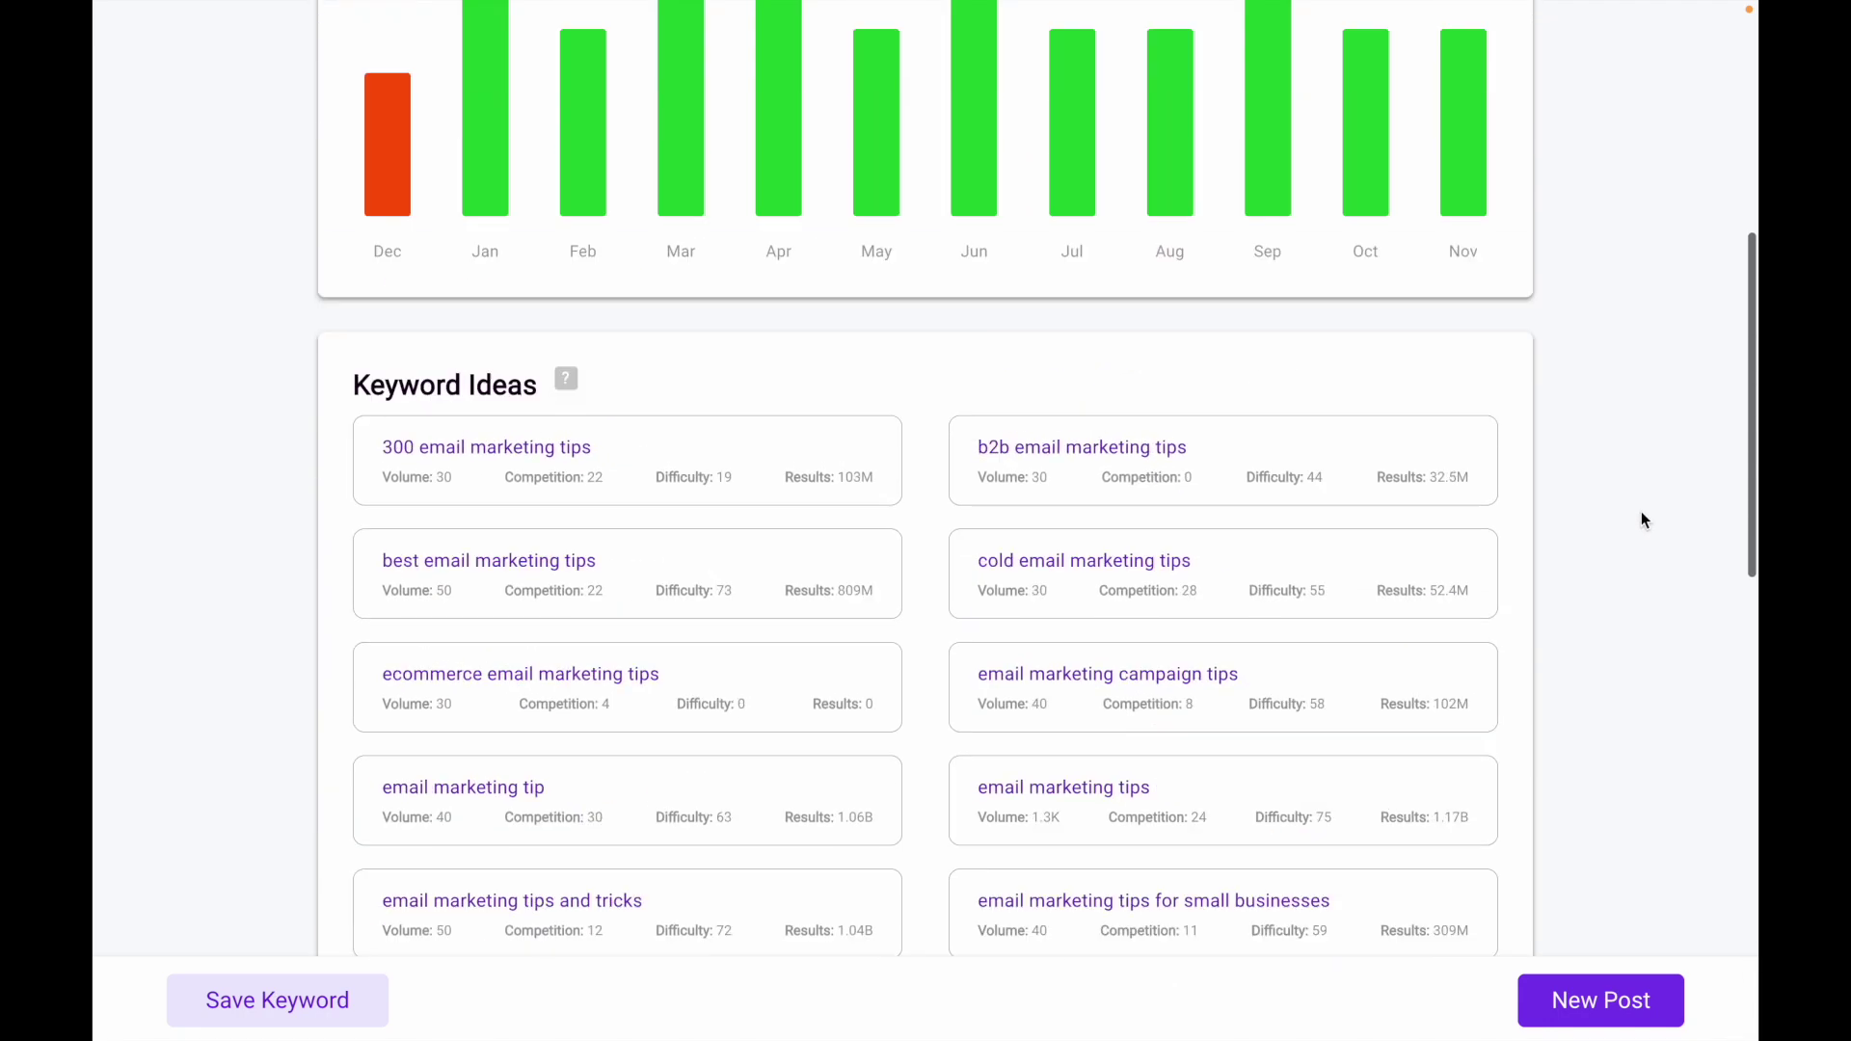
{"action": "scroll", "coordinate": [1644, 521], "scroll_direction": "up", "scroll_amount": 7}
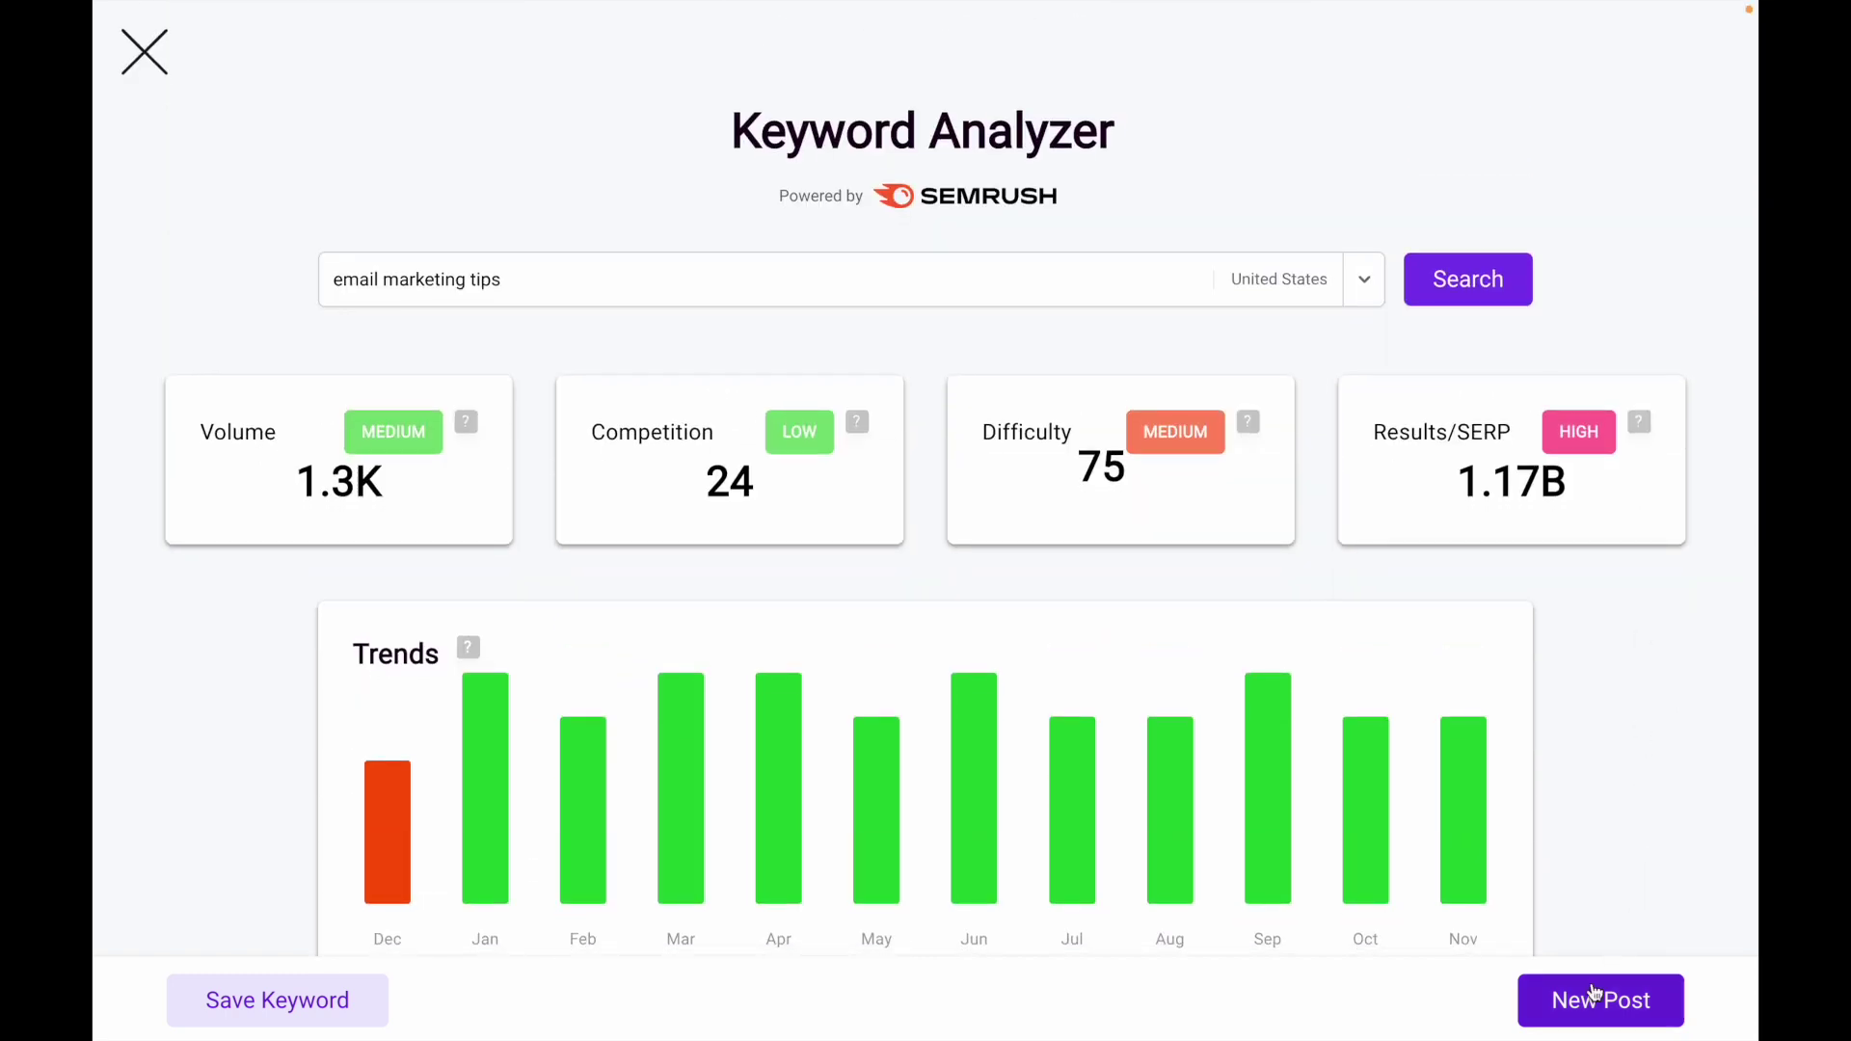
{"action": "left_click", "coordinate": [1589, 1007]}
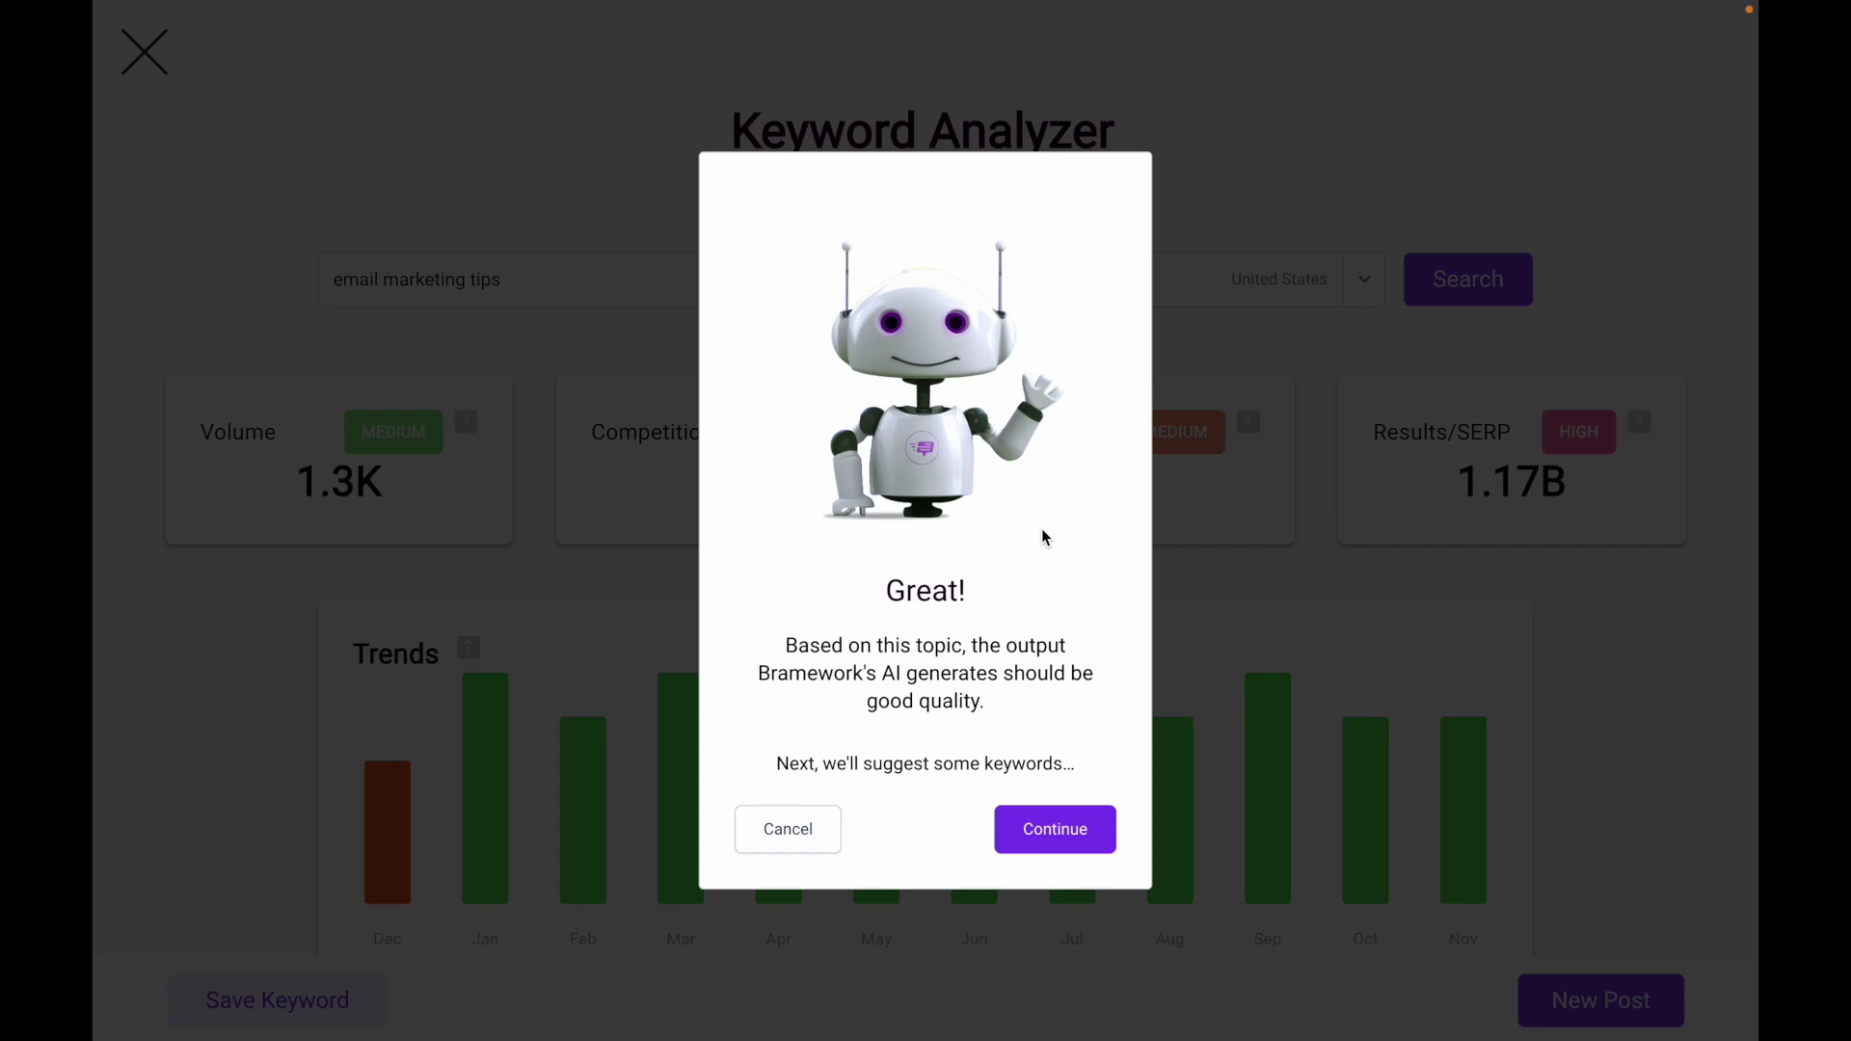
Choose 'email marketing strategy' as an additional keyword and create the post
{"action": "left_click", "coordinate": [1066, 830]}
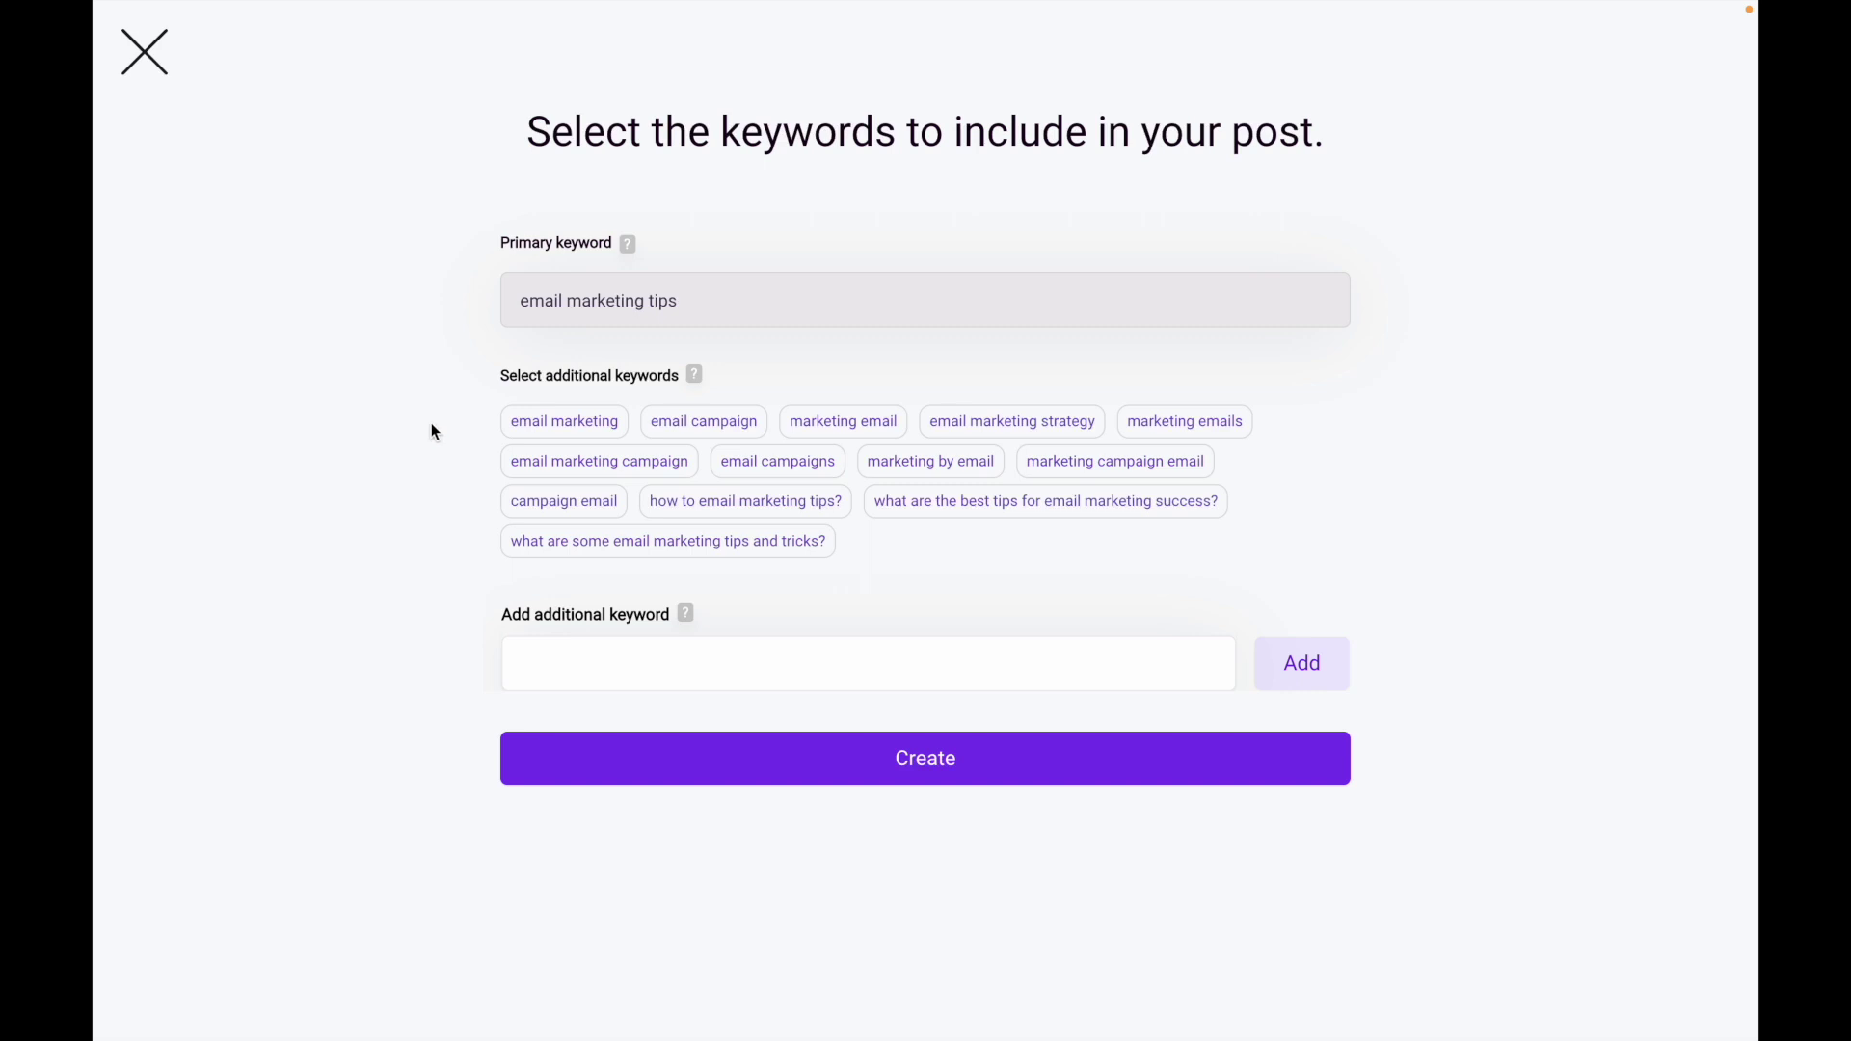
{"action": "left_click", "coordinate": [1023, 433]}
{"action": "left_click", "coordinate": [898, 659]}
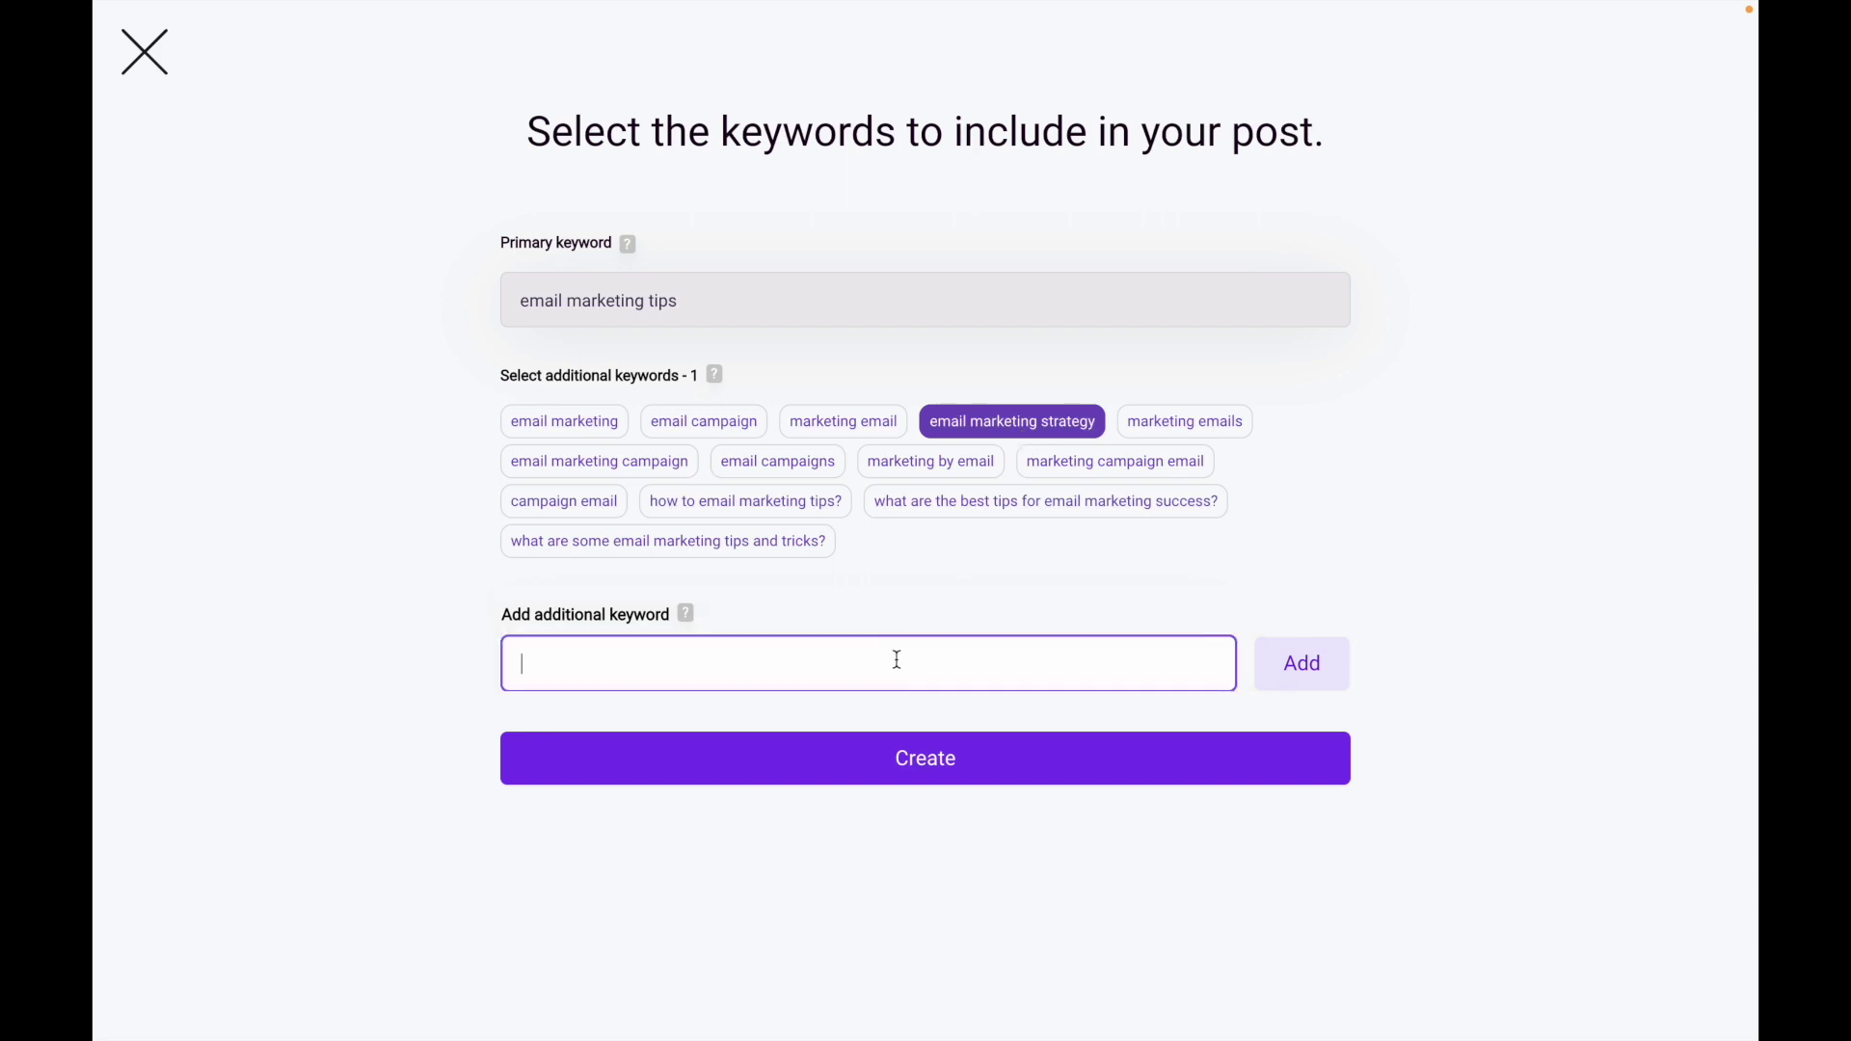
{"action": "left_click", "coordinate": [954, 760]}
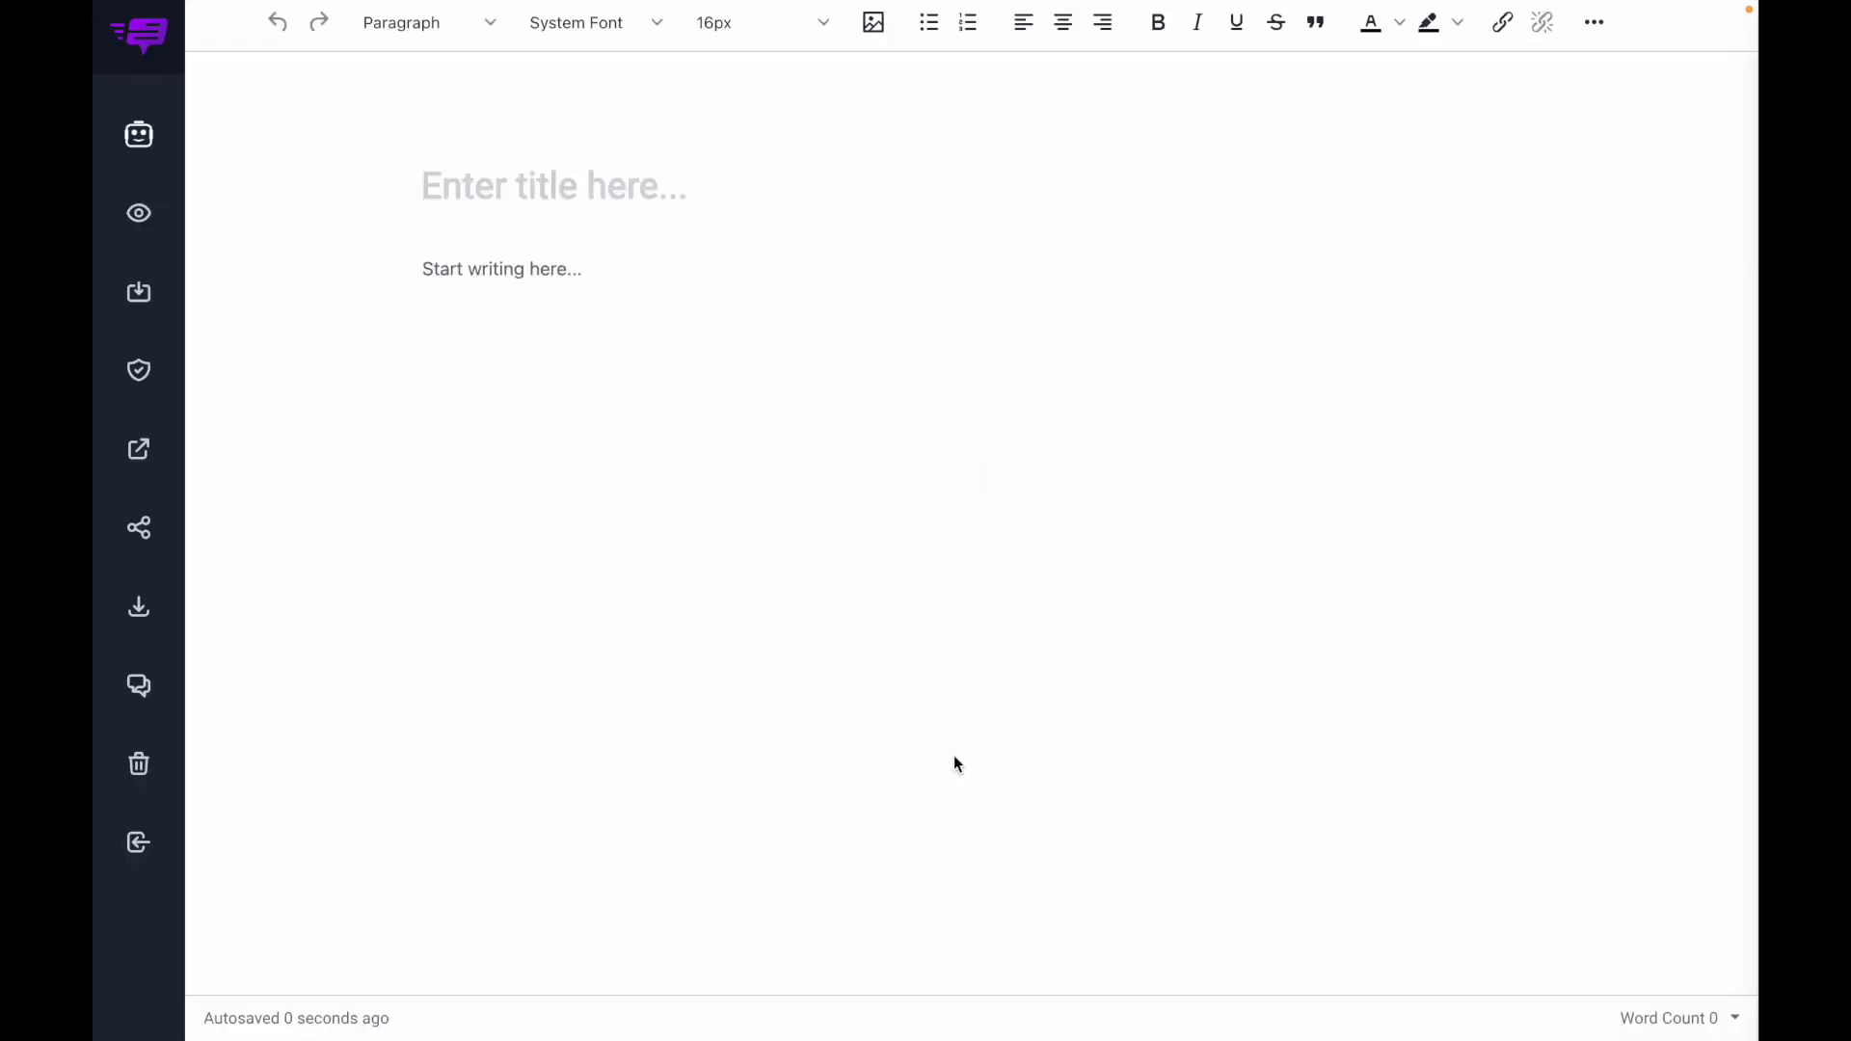
Set the AI assistant's writing tone to Casual
{"action": "left_click", "coordinate": [138, 137]}
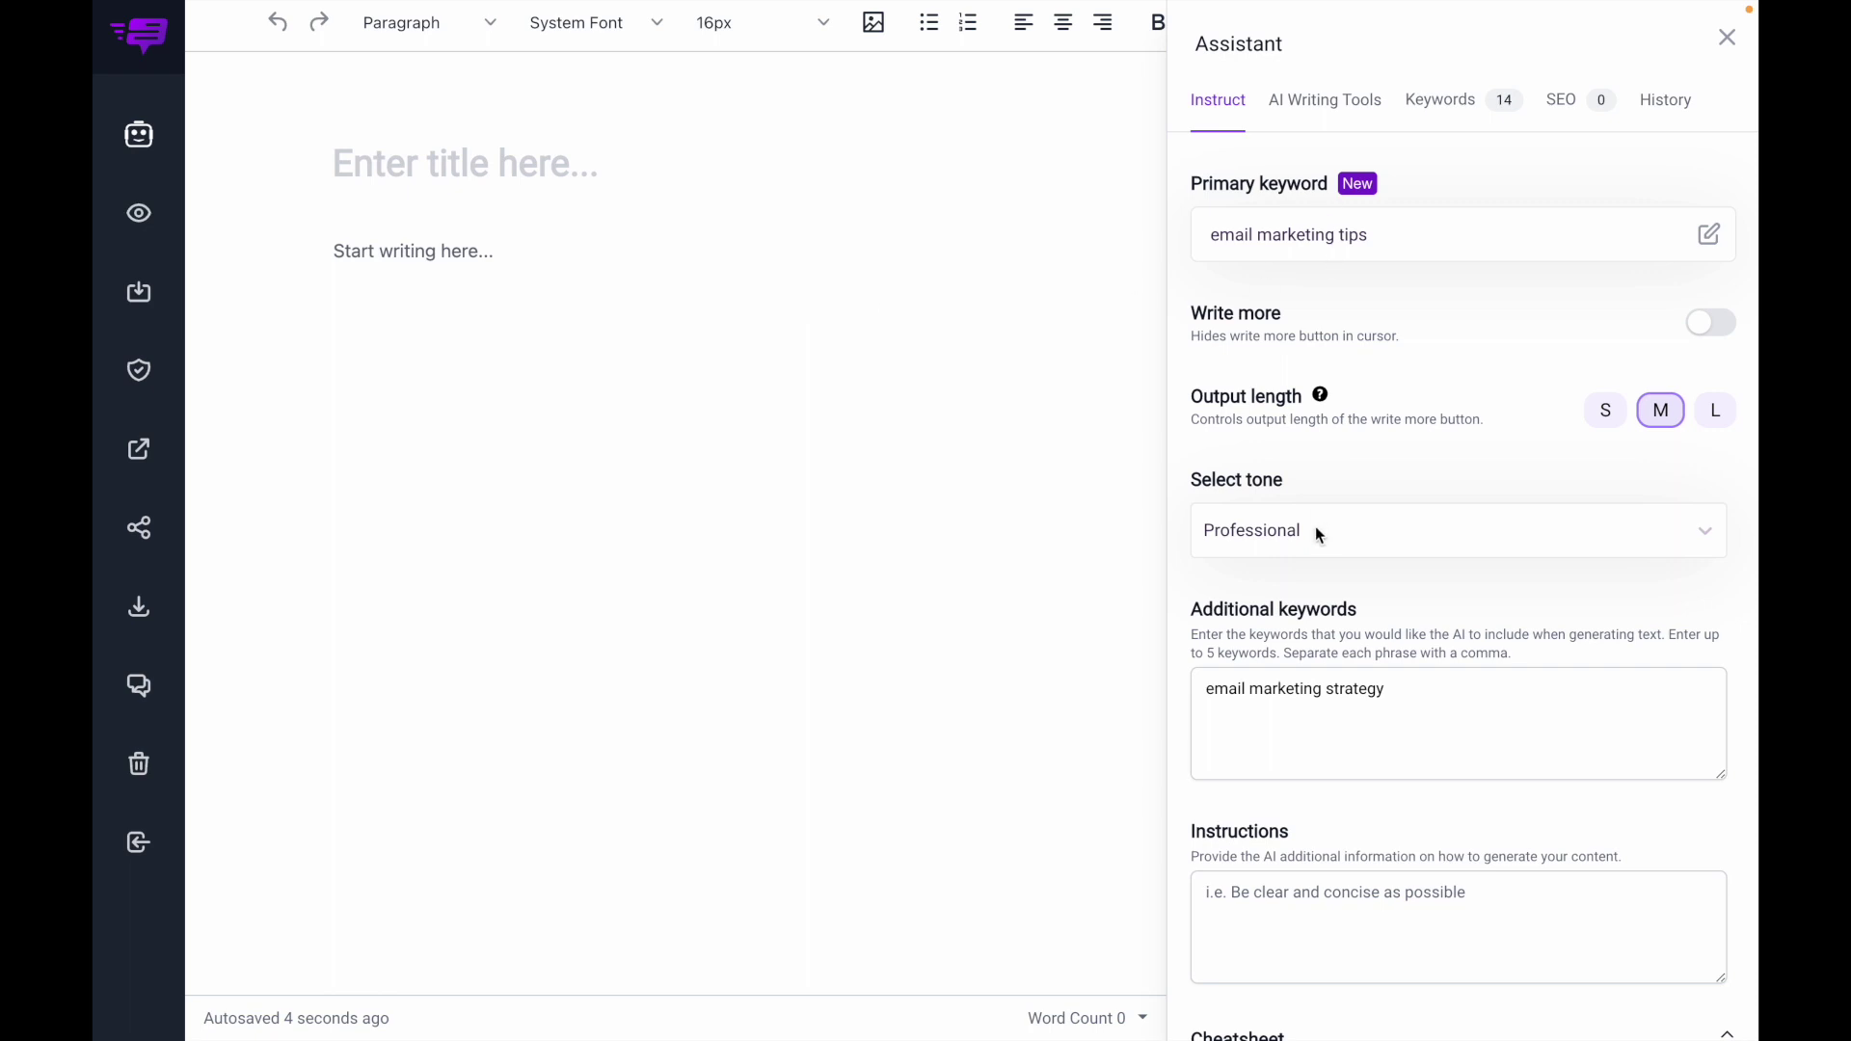
{"action": "left_click", "coordinate": [1270, 528]}
{"action": "scroll", "coordinate": [1295, 680], "scroll_direction": "up", "scroll_amount": 3}
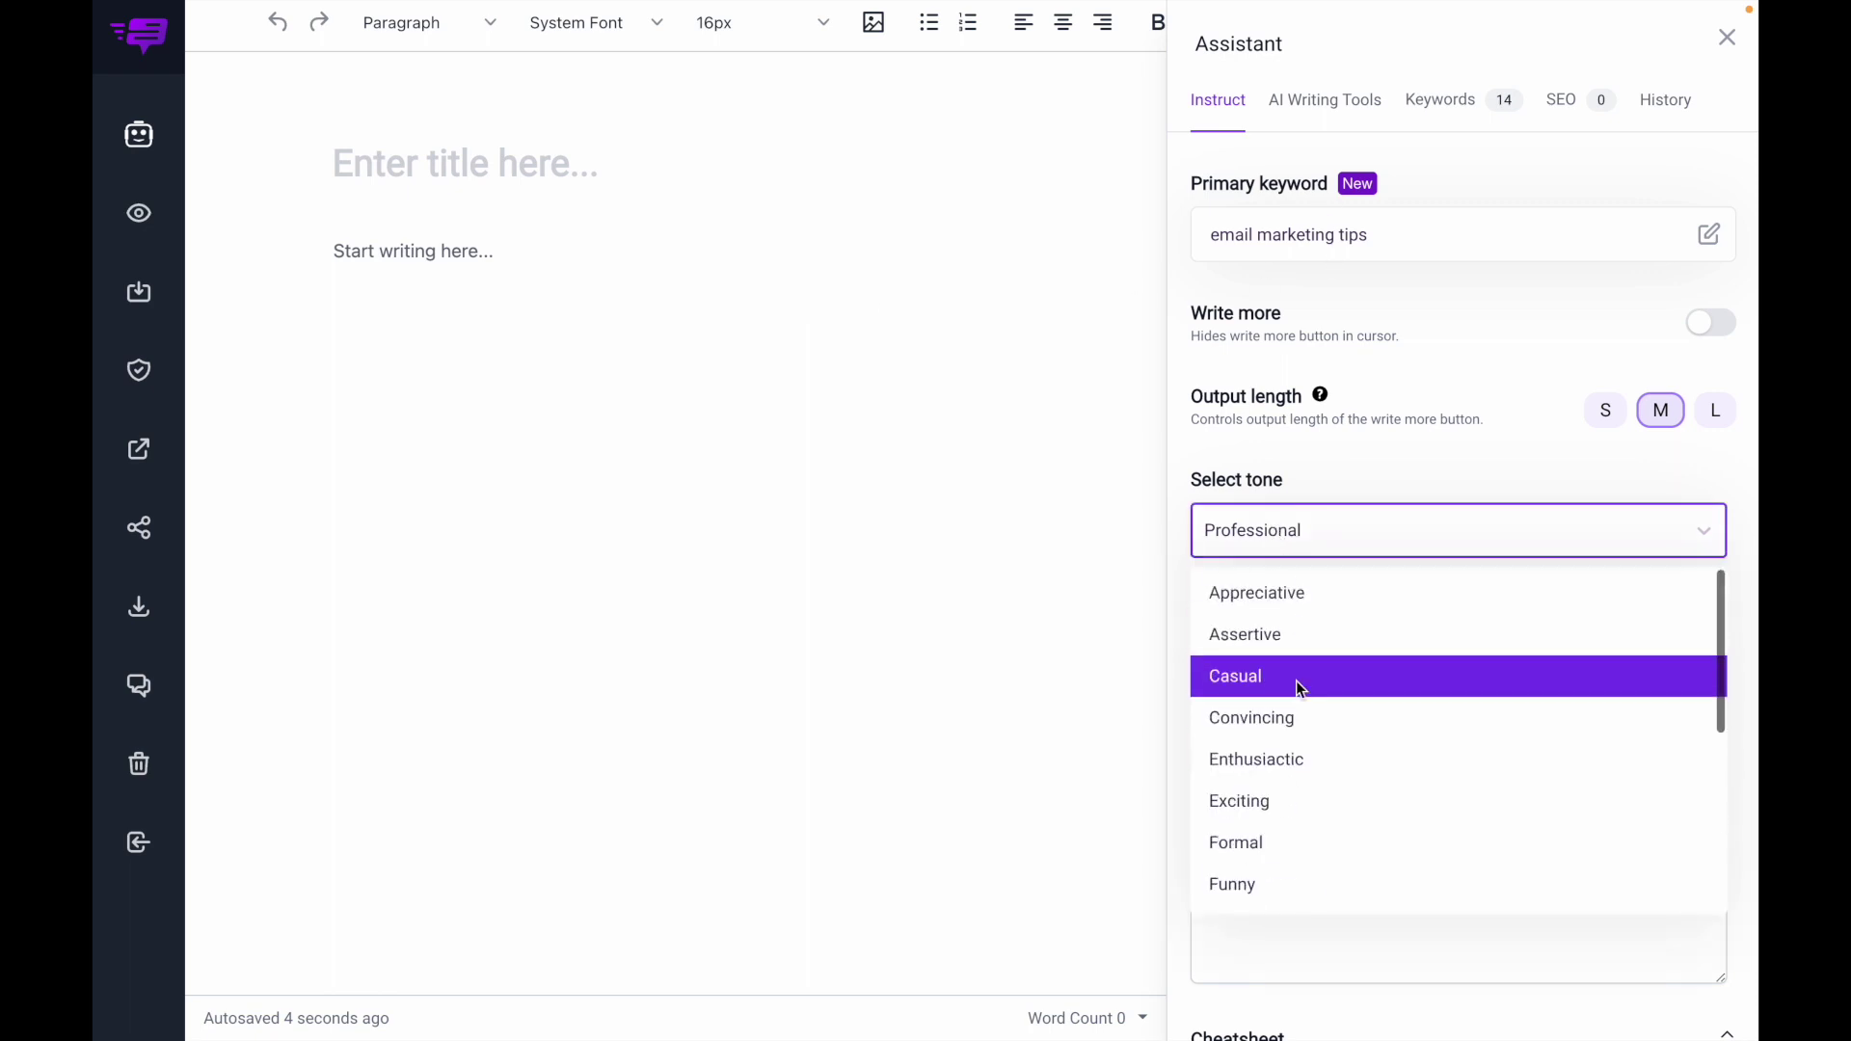
{"action": "left_click", "coordinate": [1293, 686]}
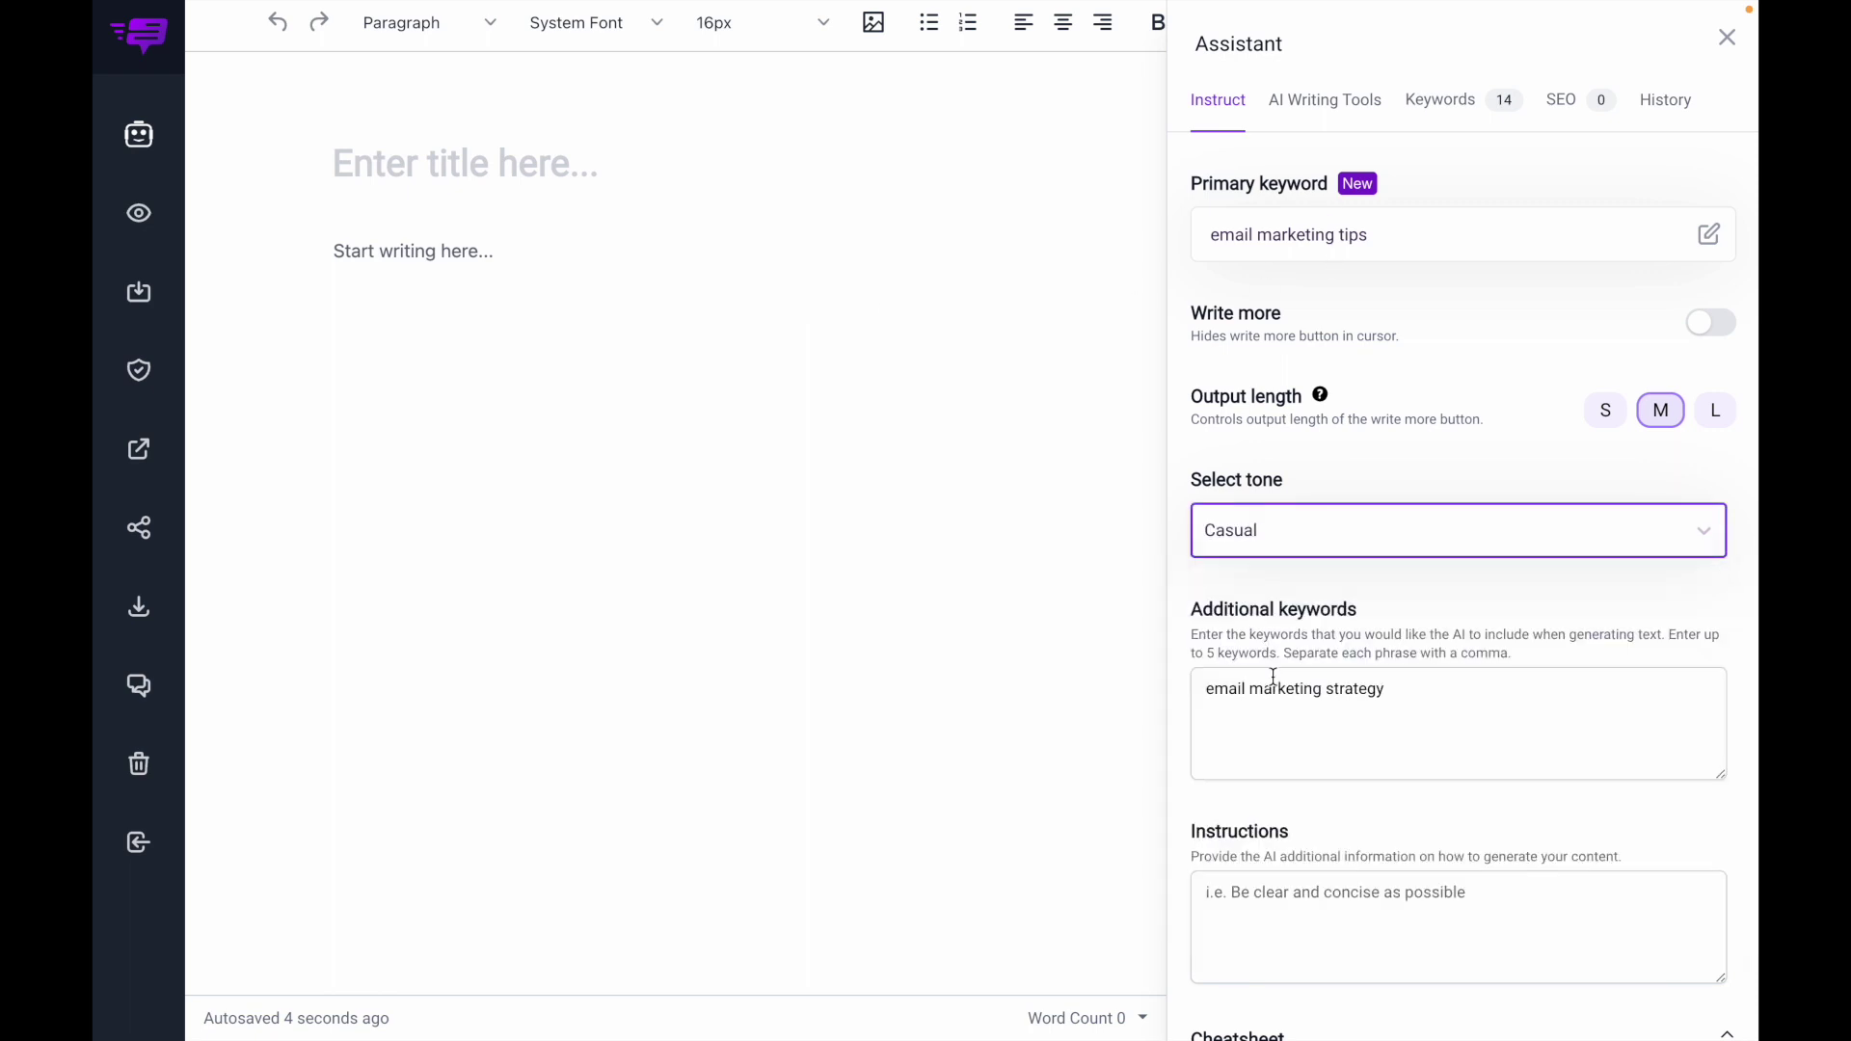
Generate AI titles, rate them, and insert the second one with its 8 changed to 7
{"action": "left_click", "coordinate": [1328, 101]}
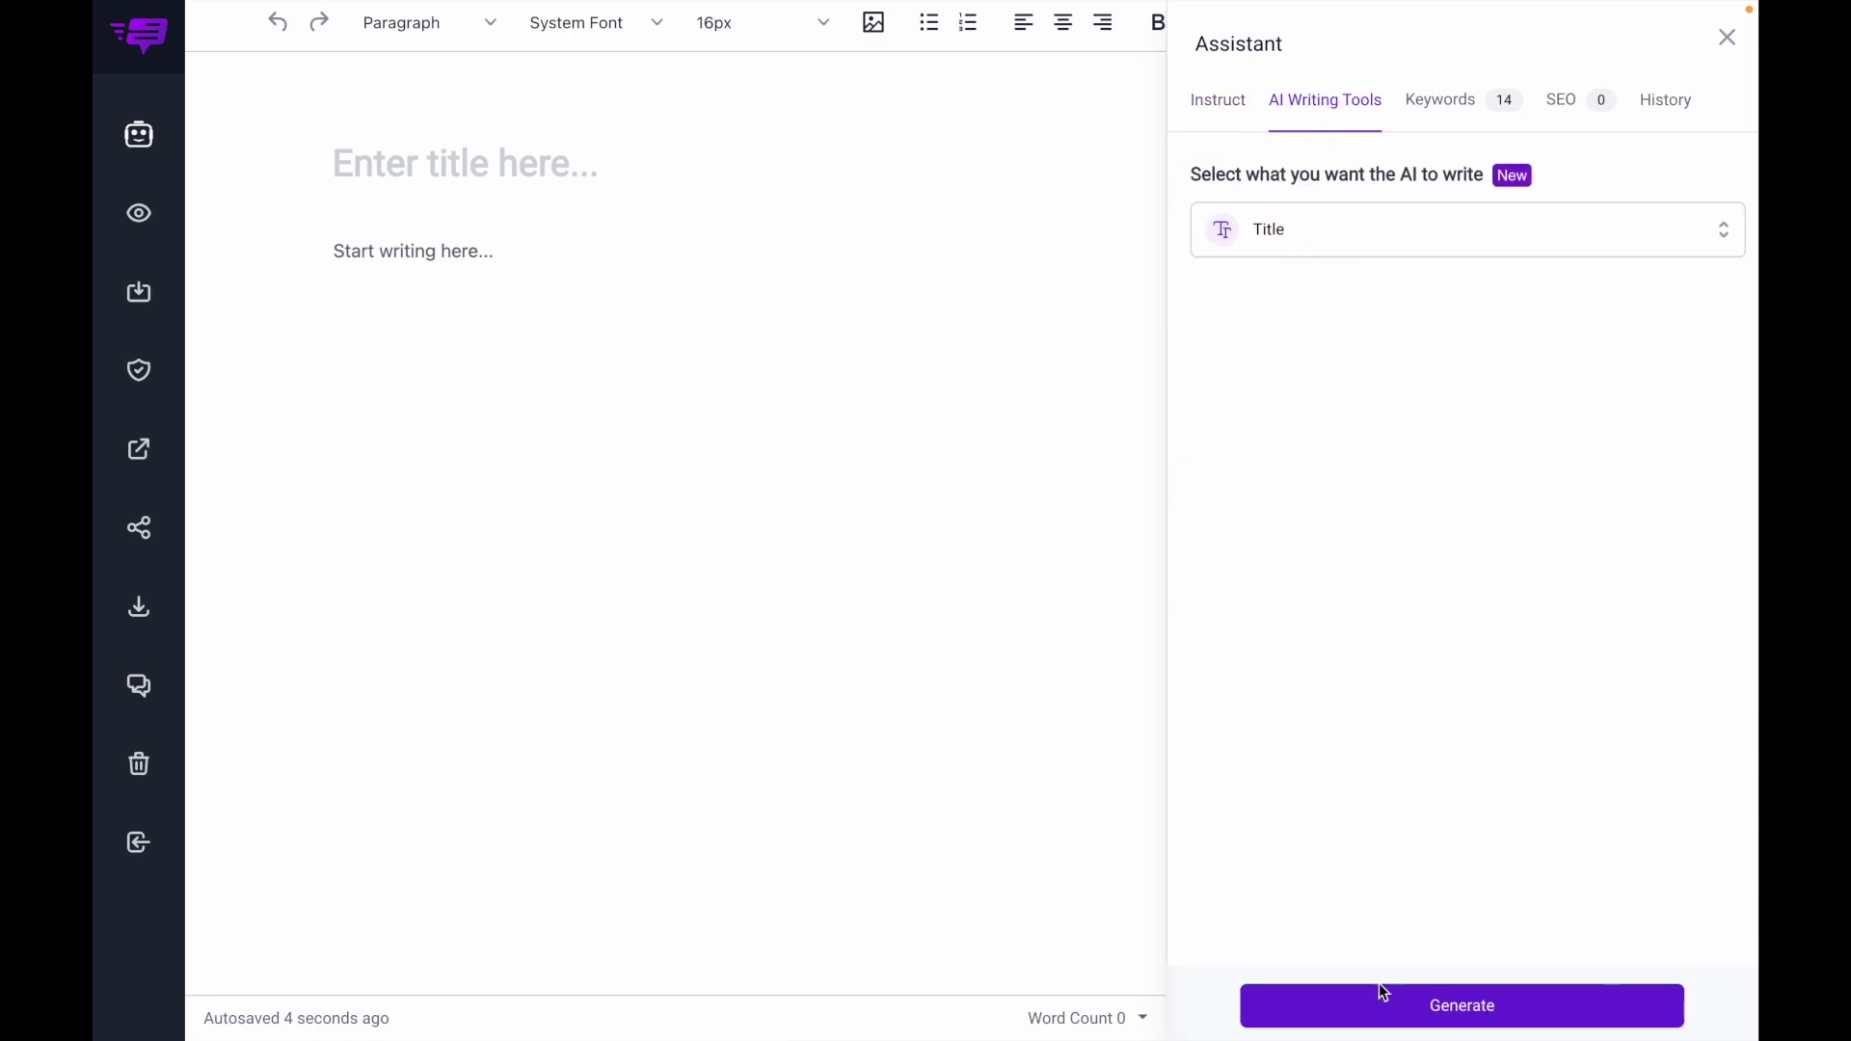
{"action": "left_click", "coordinate": [1361, 1010]}
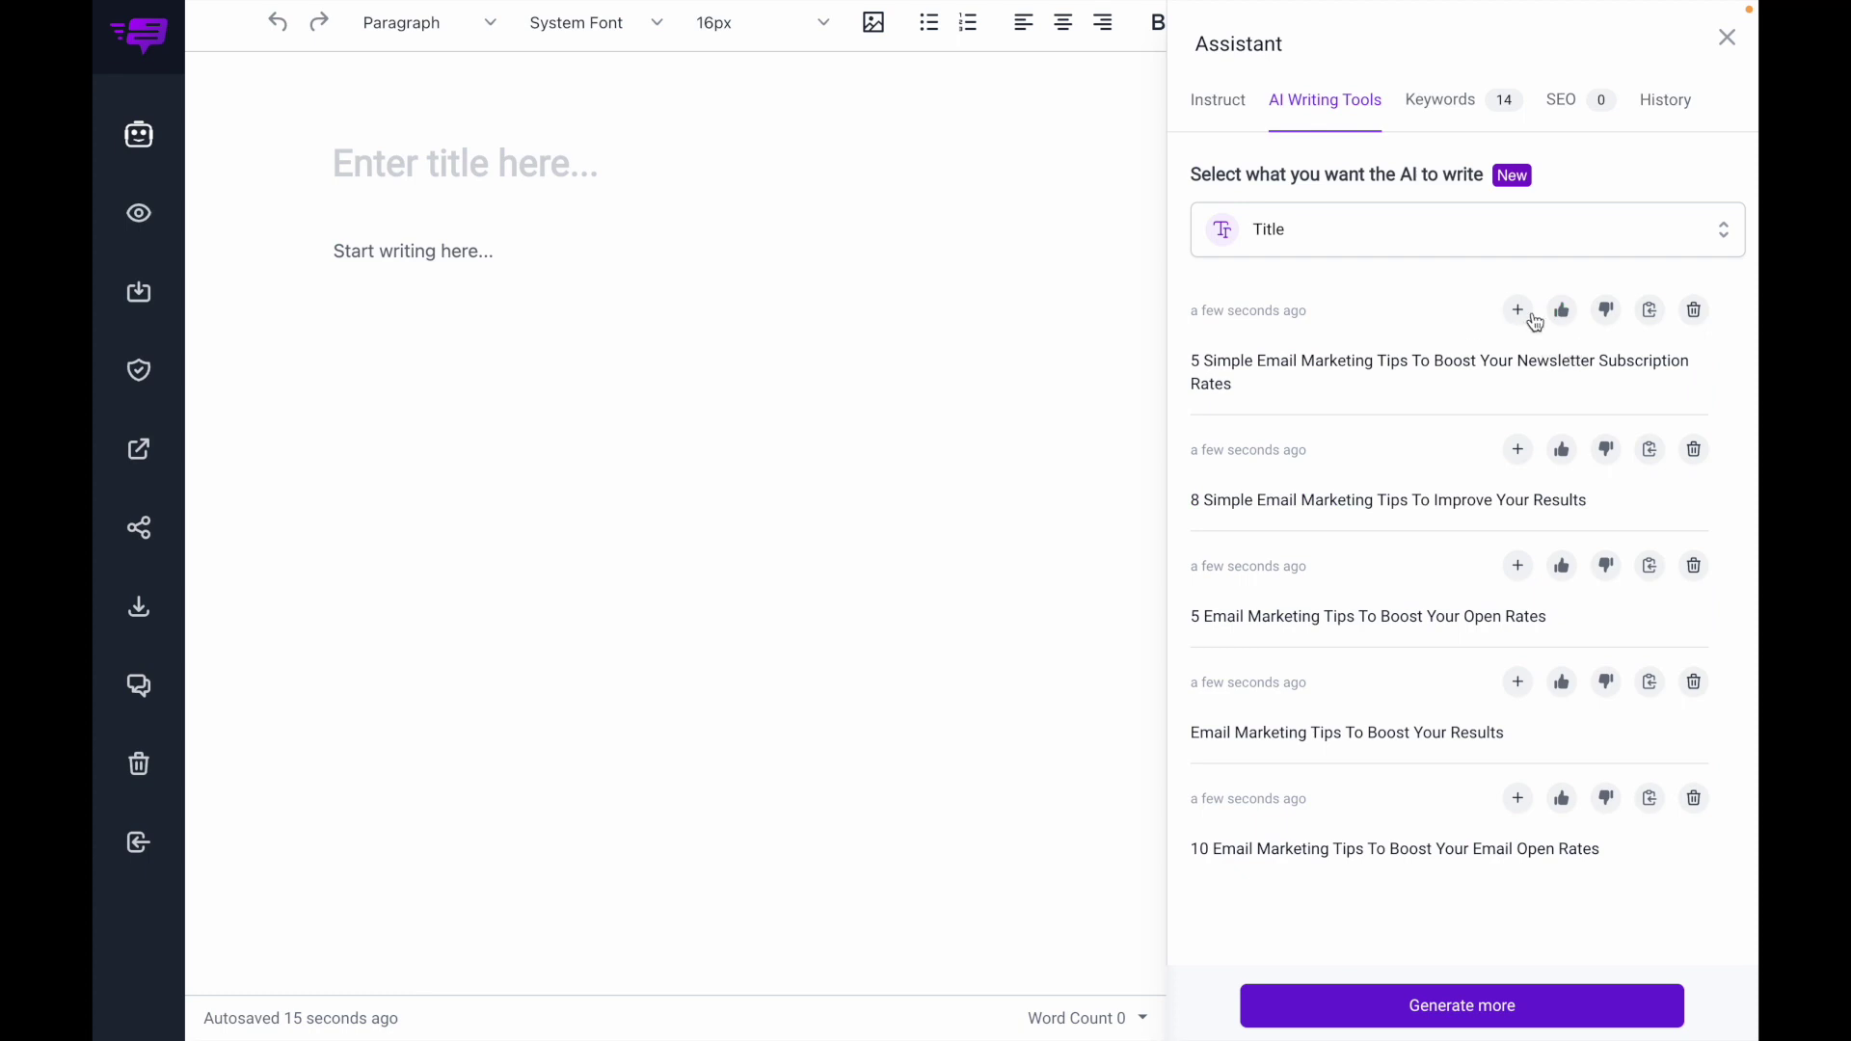
{"action": "left_click", "coordinate": [1608, 311]}
{"action": "left_click", "coordinate": [1605, 681]}
{"action": "left_click", "coordinate": [1562, 457]}
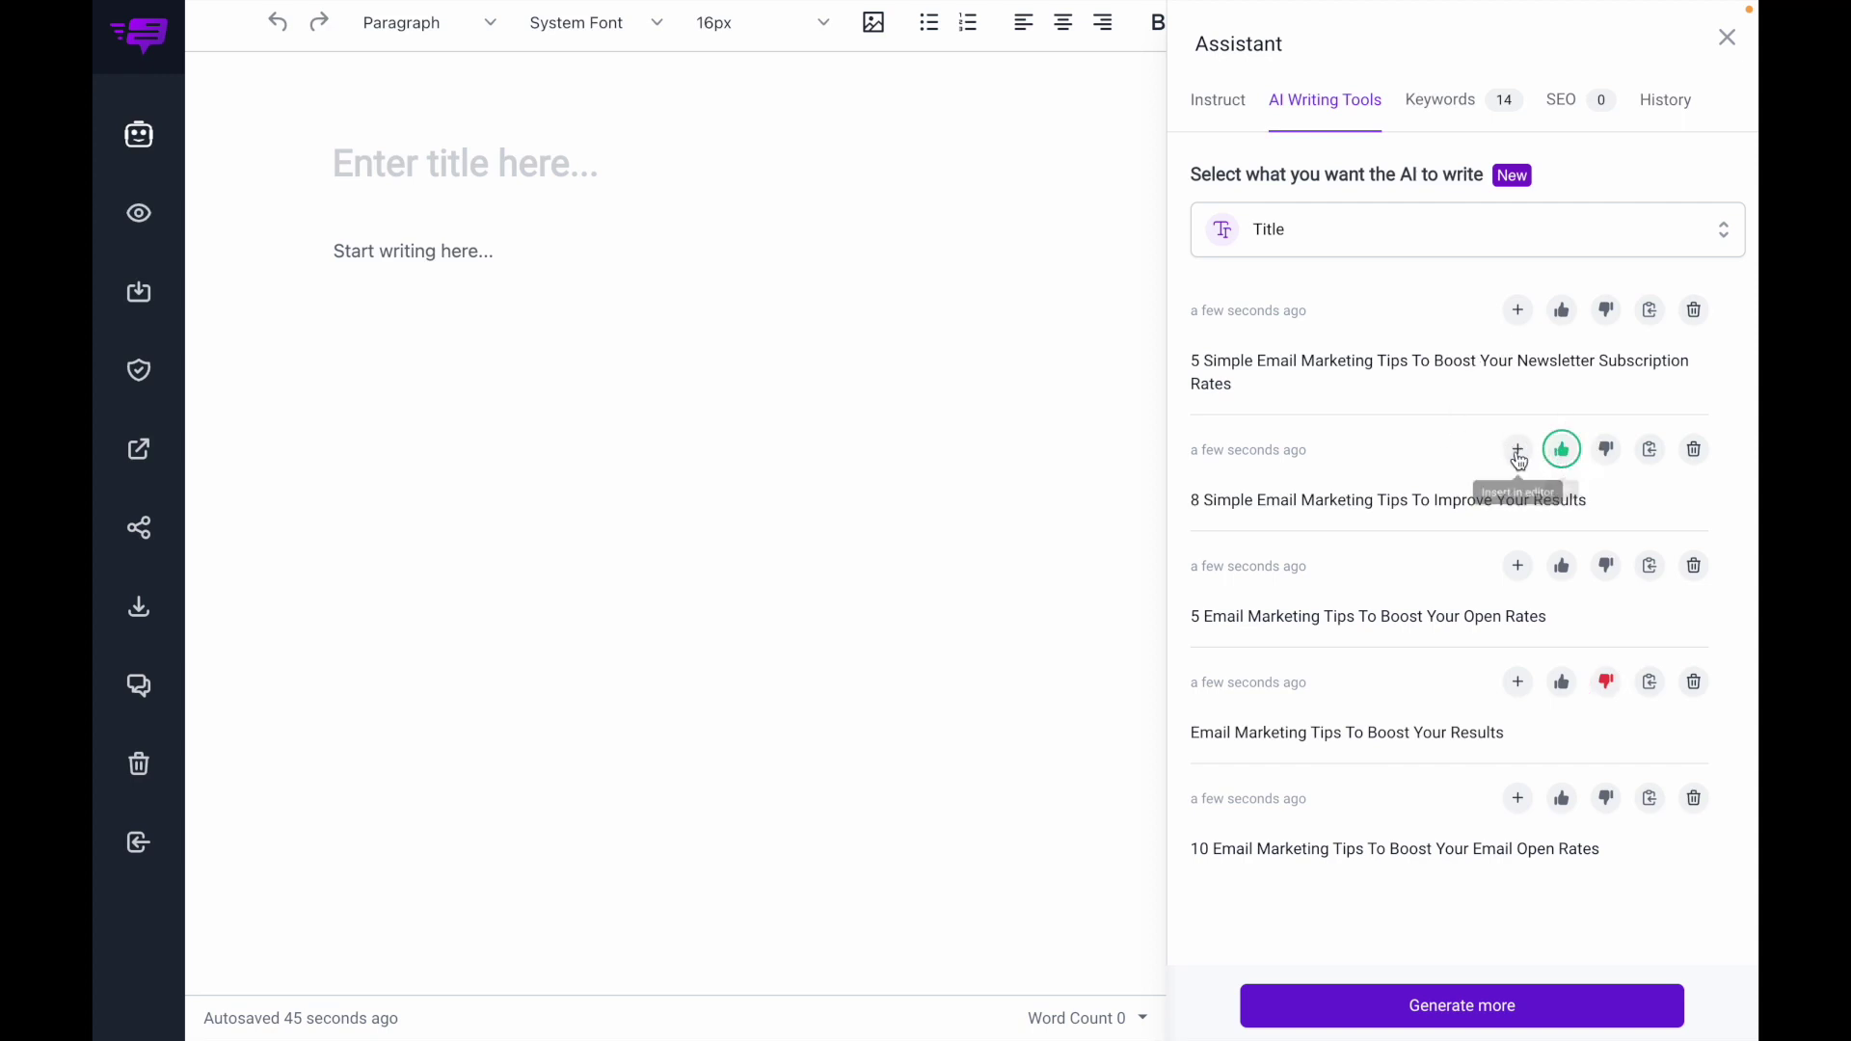
{"action": "left_click", "coordinate": [1517, 451]}
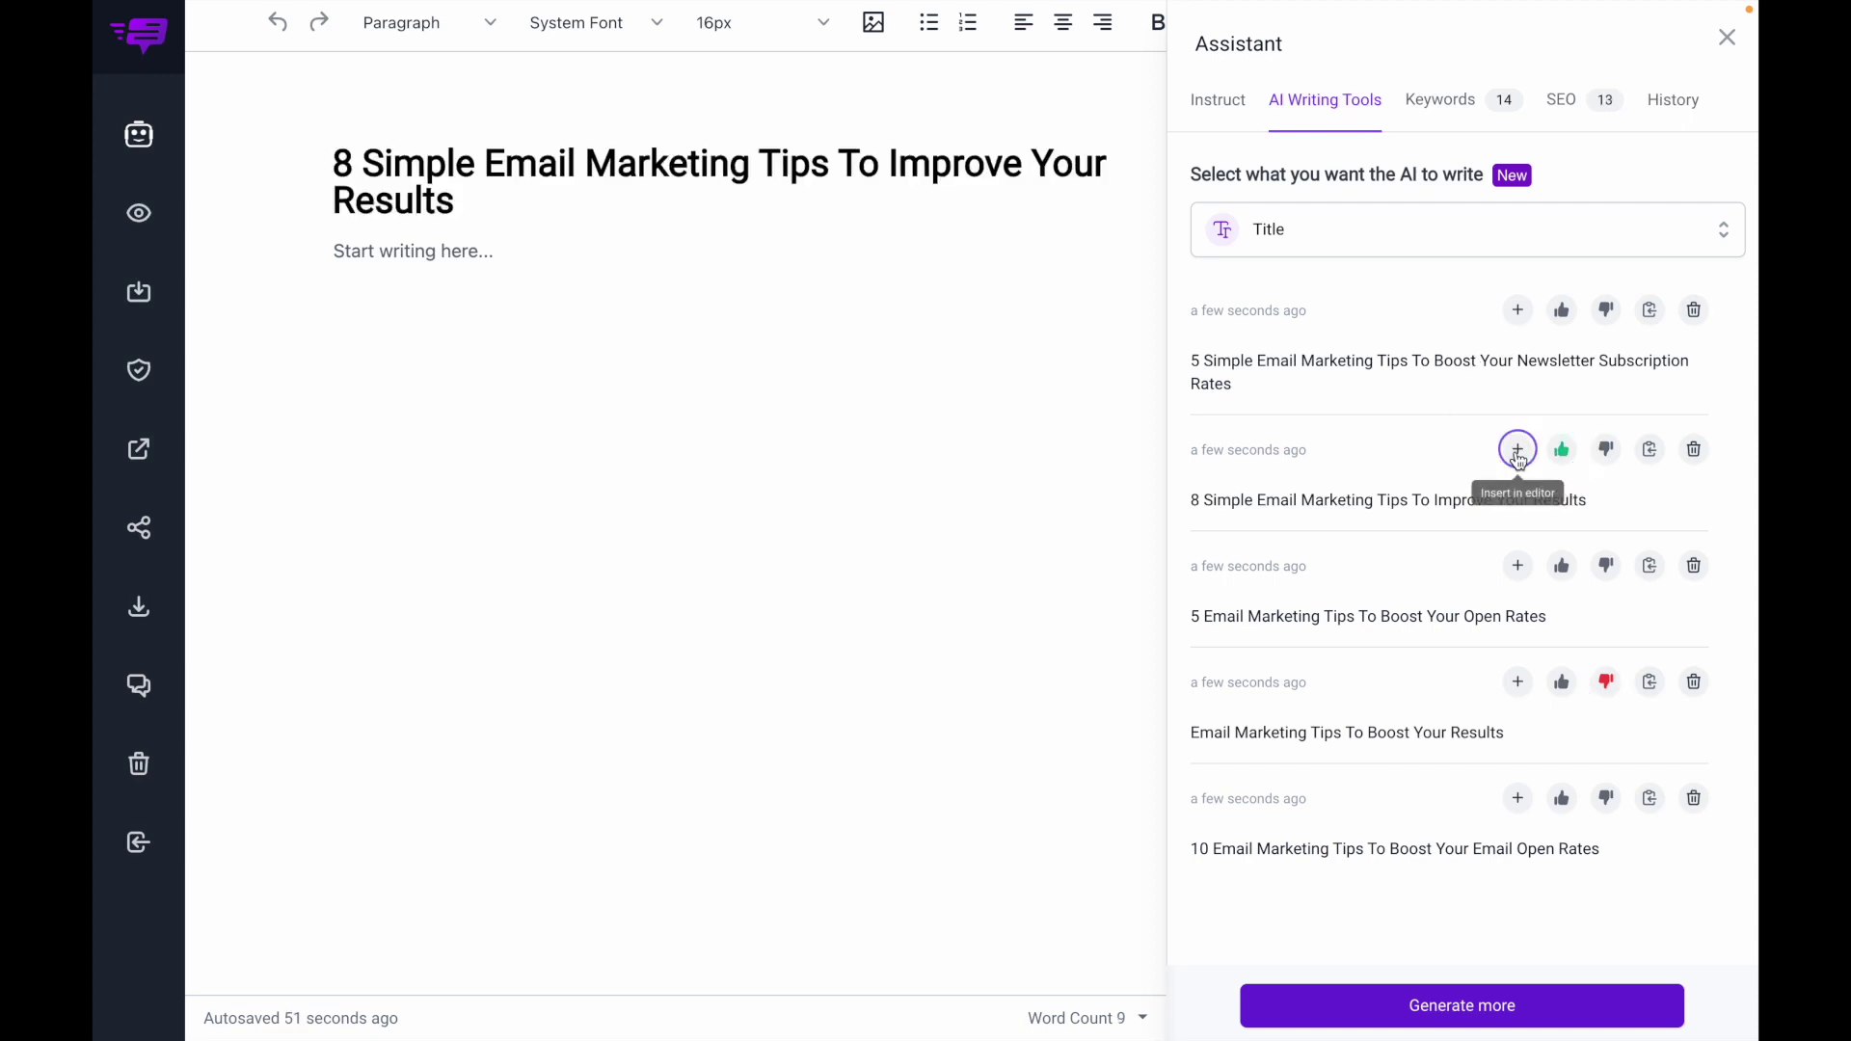
{"action": "double_click", "coordinate": [342, 159]}
{"action": "type", "text": "7"}
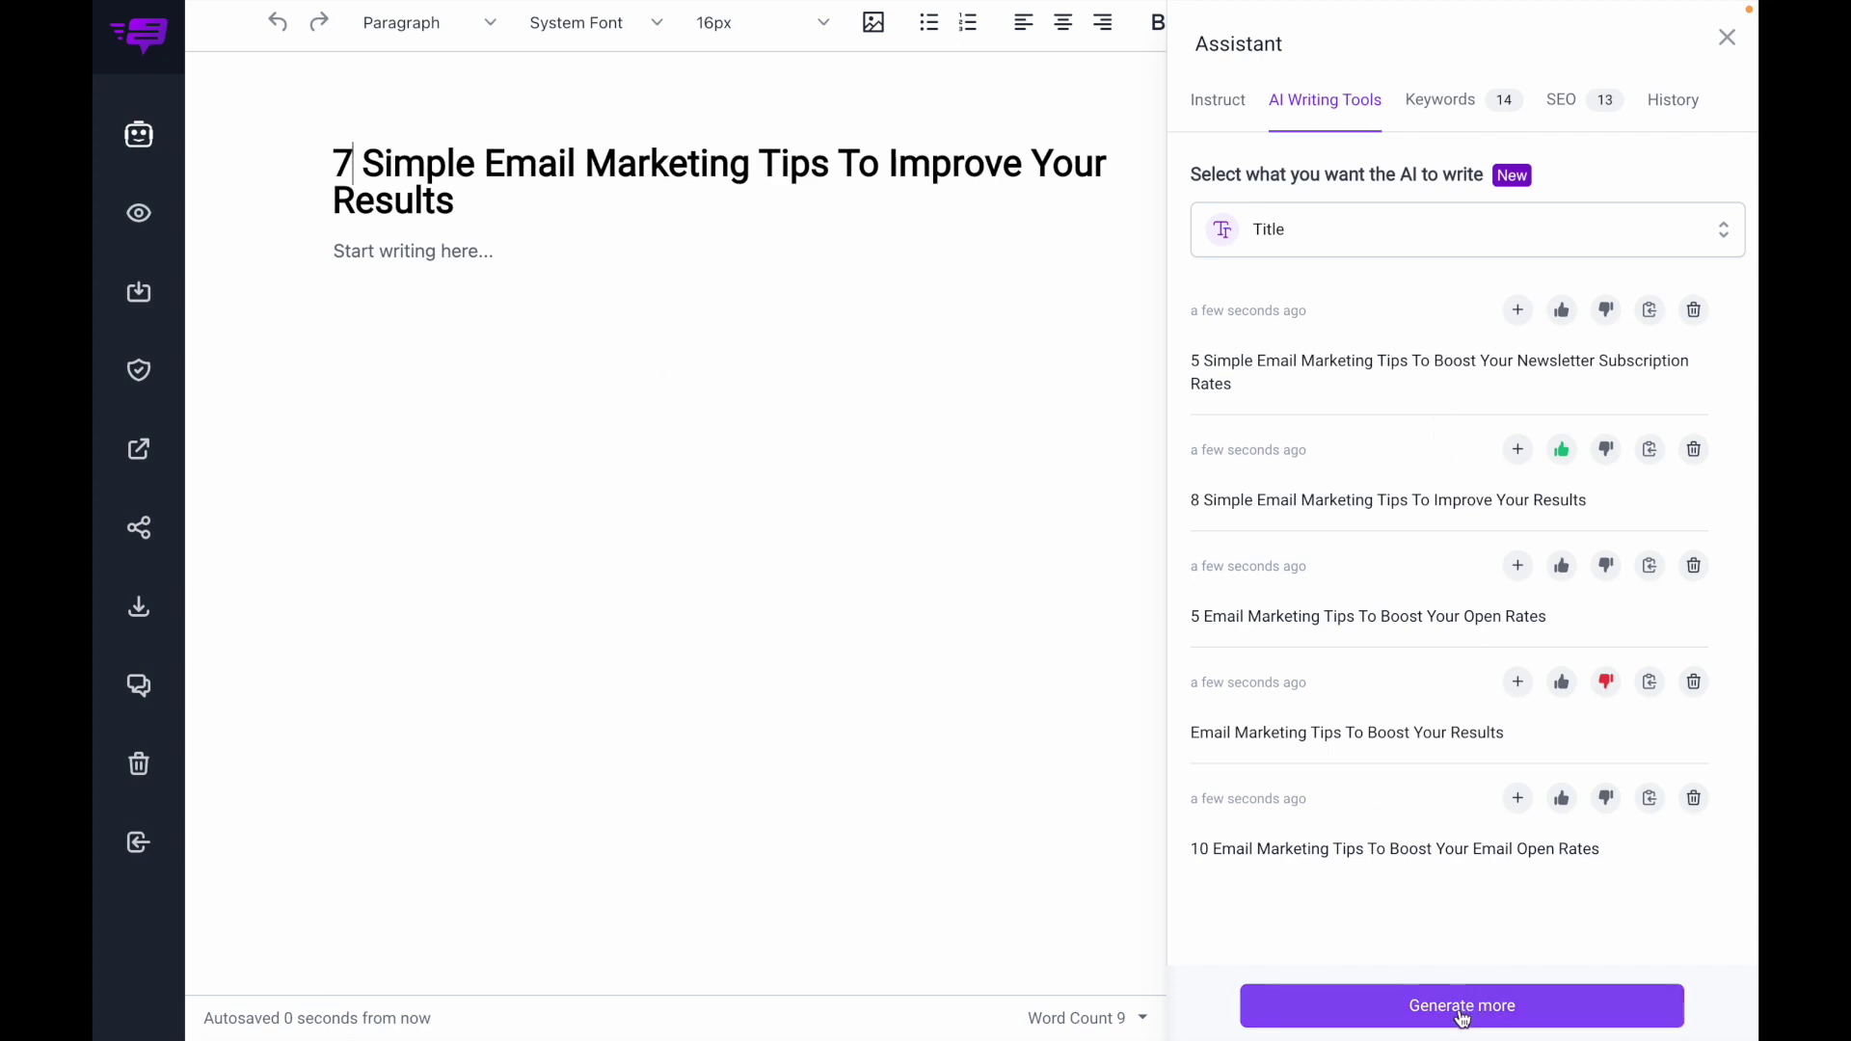
Generate an AI outline of seven tips plus conclusion, rate it good, and insert it
{"action": "left_click", "coordinate": [1332, 239]}
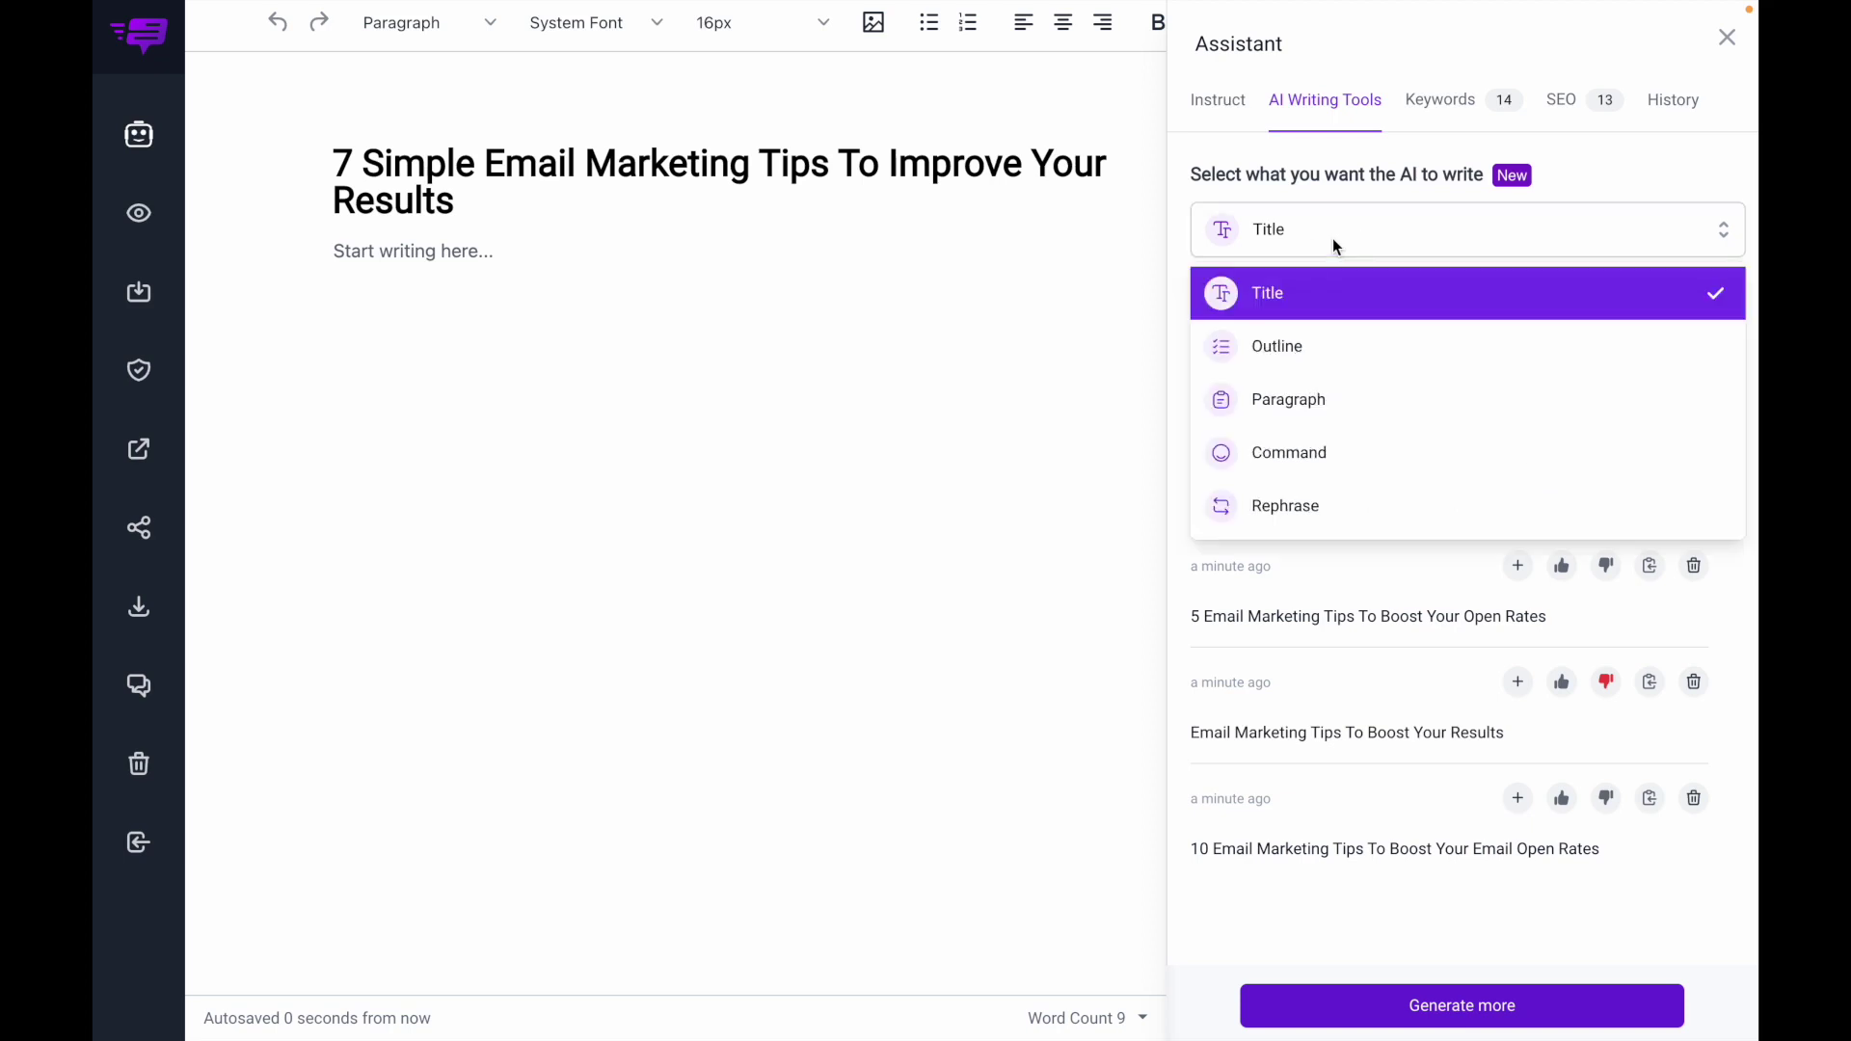
{"action": "left_click", "coordinate": [1298, 351]}
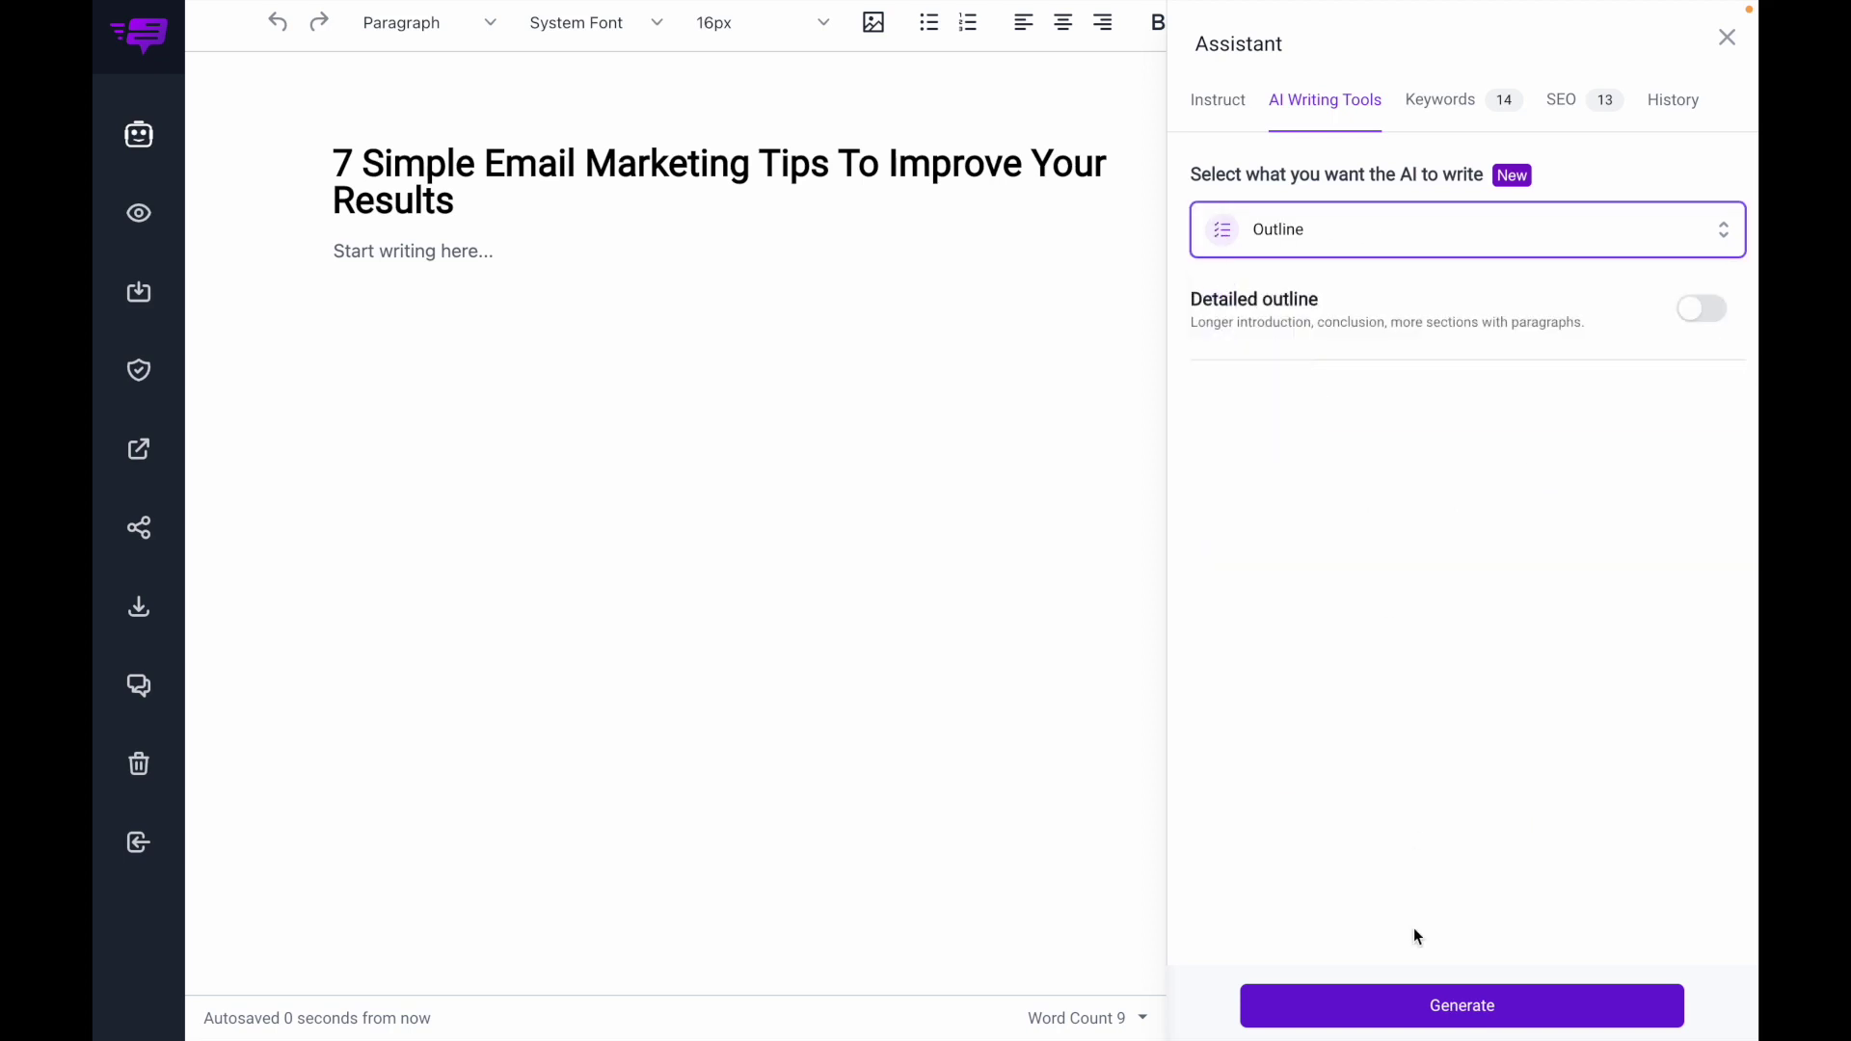
{"action": "left_click", "coordinate": [1433, 1019]}
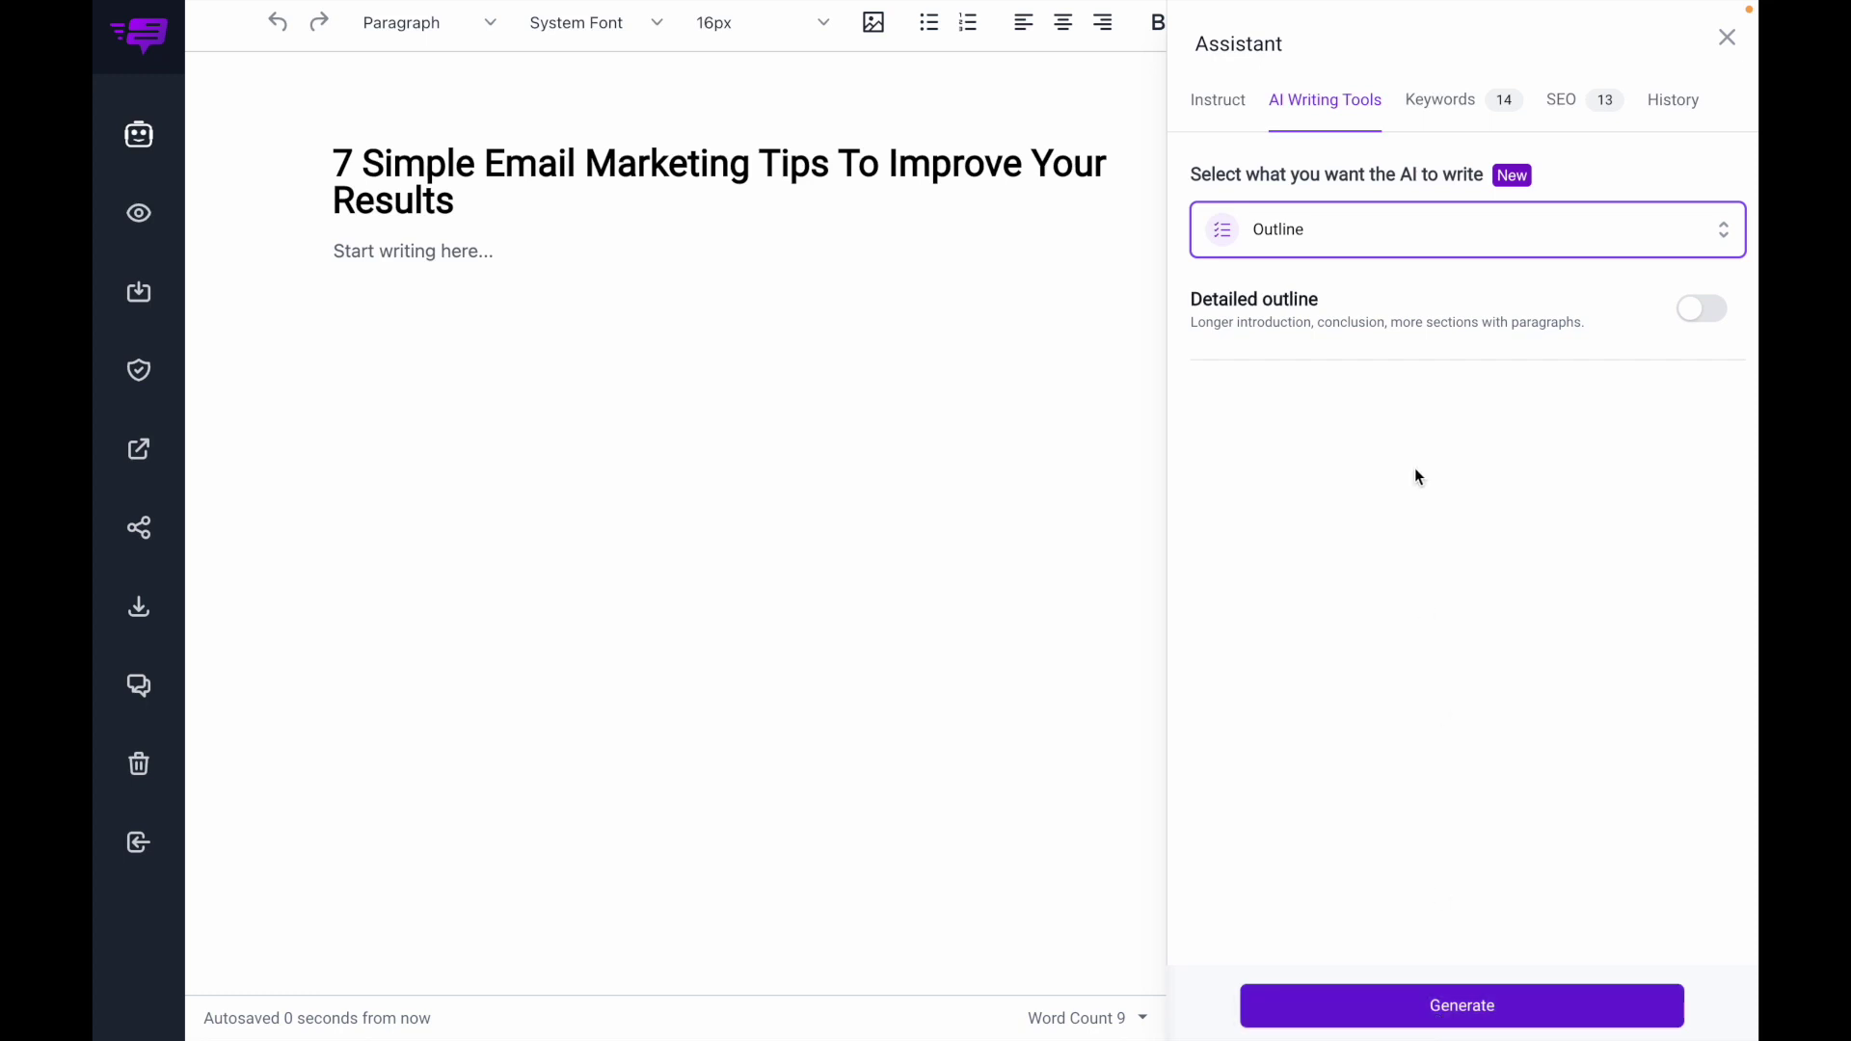
{"action": "left_click", "coordinate": [1708, 318]}
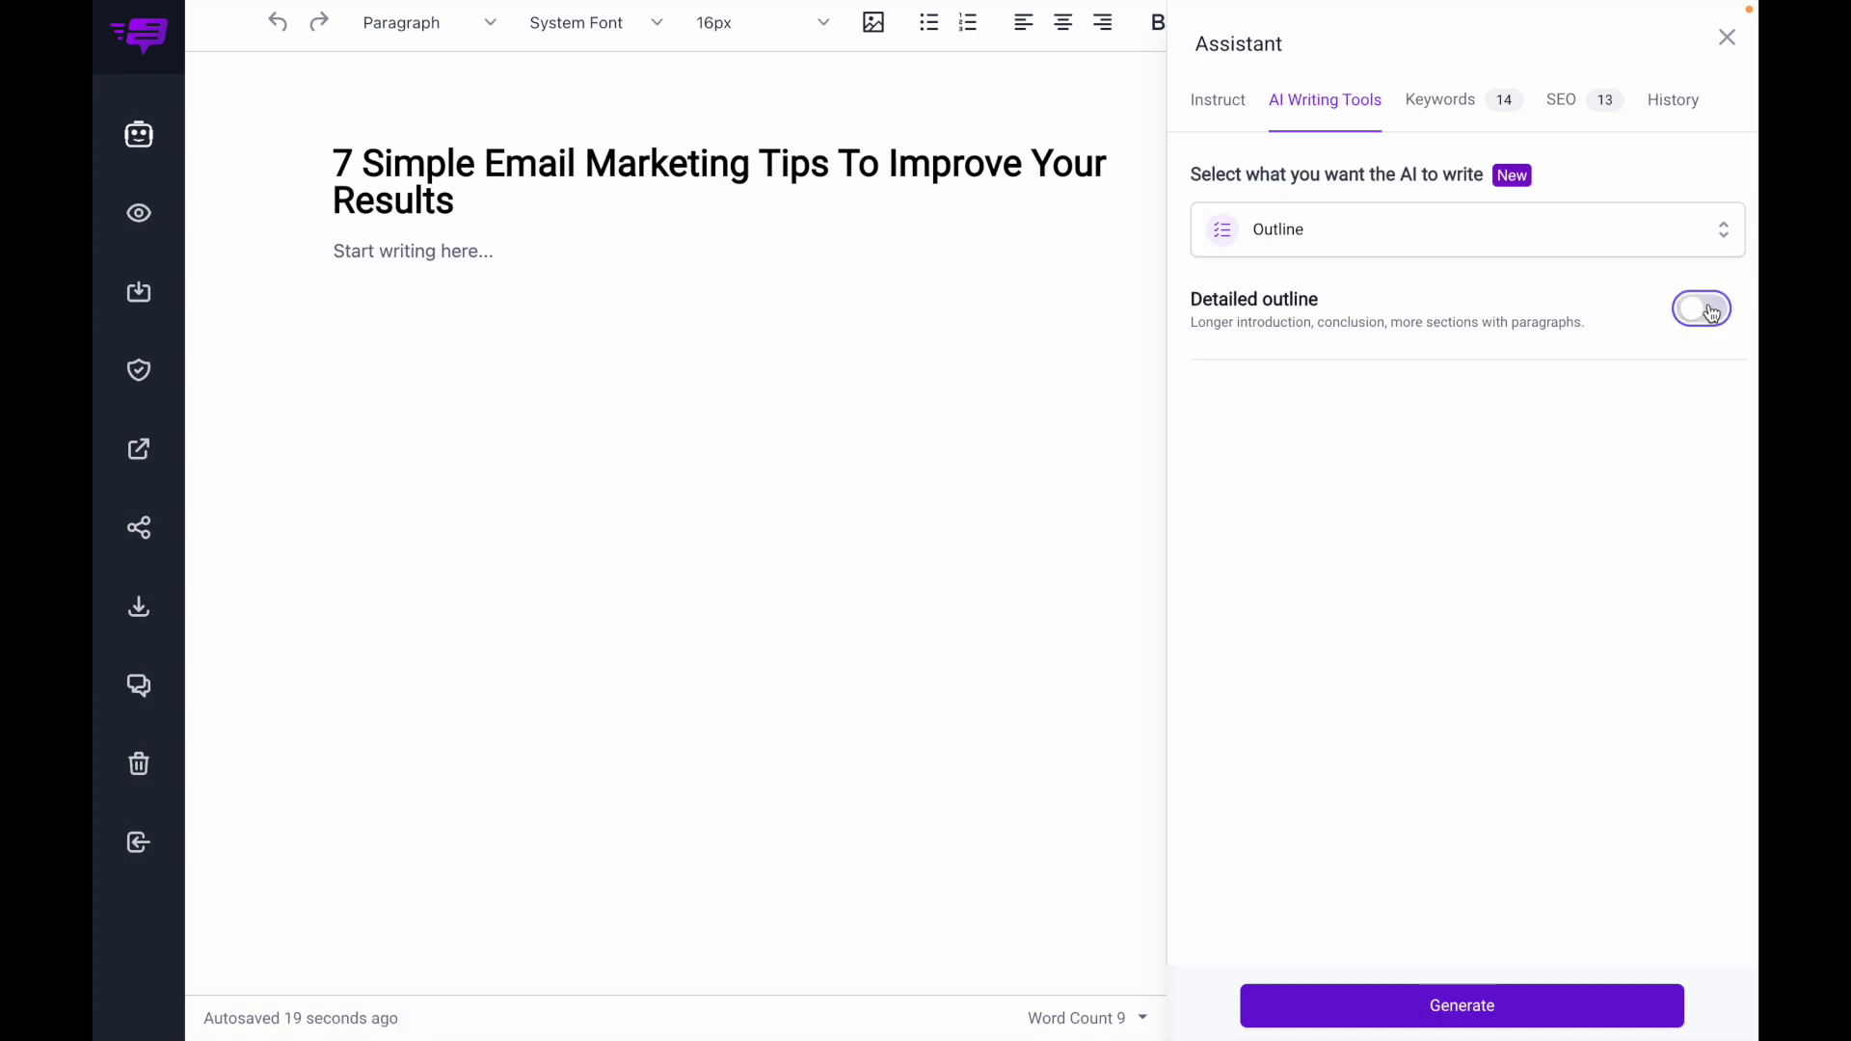
{"action": "left_click", "coordinate": [1688, 319]}
{"action": "left_click", "coordinate": [1378, 1014]}
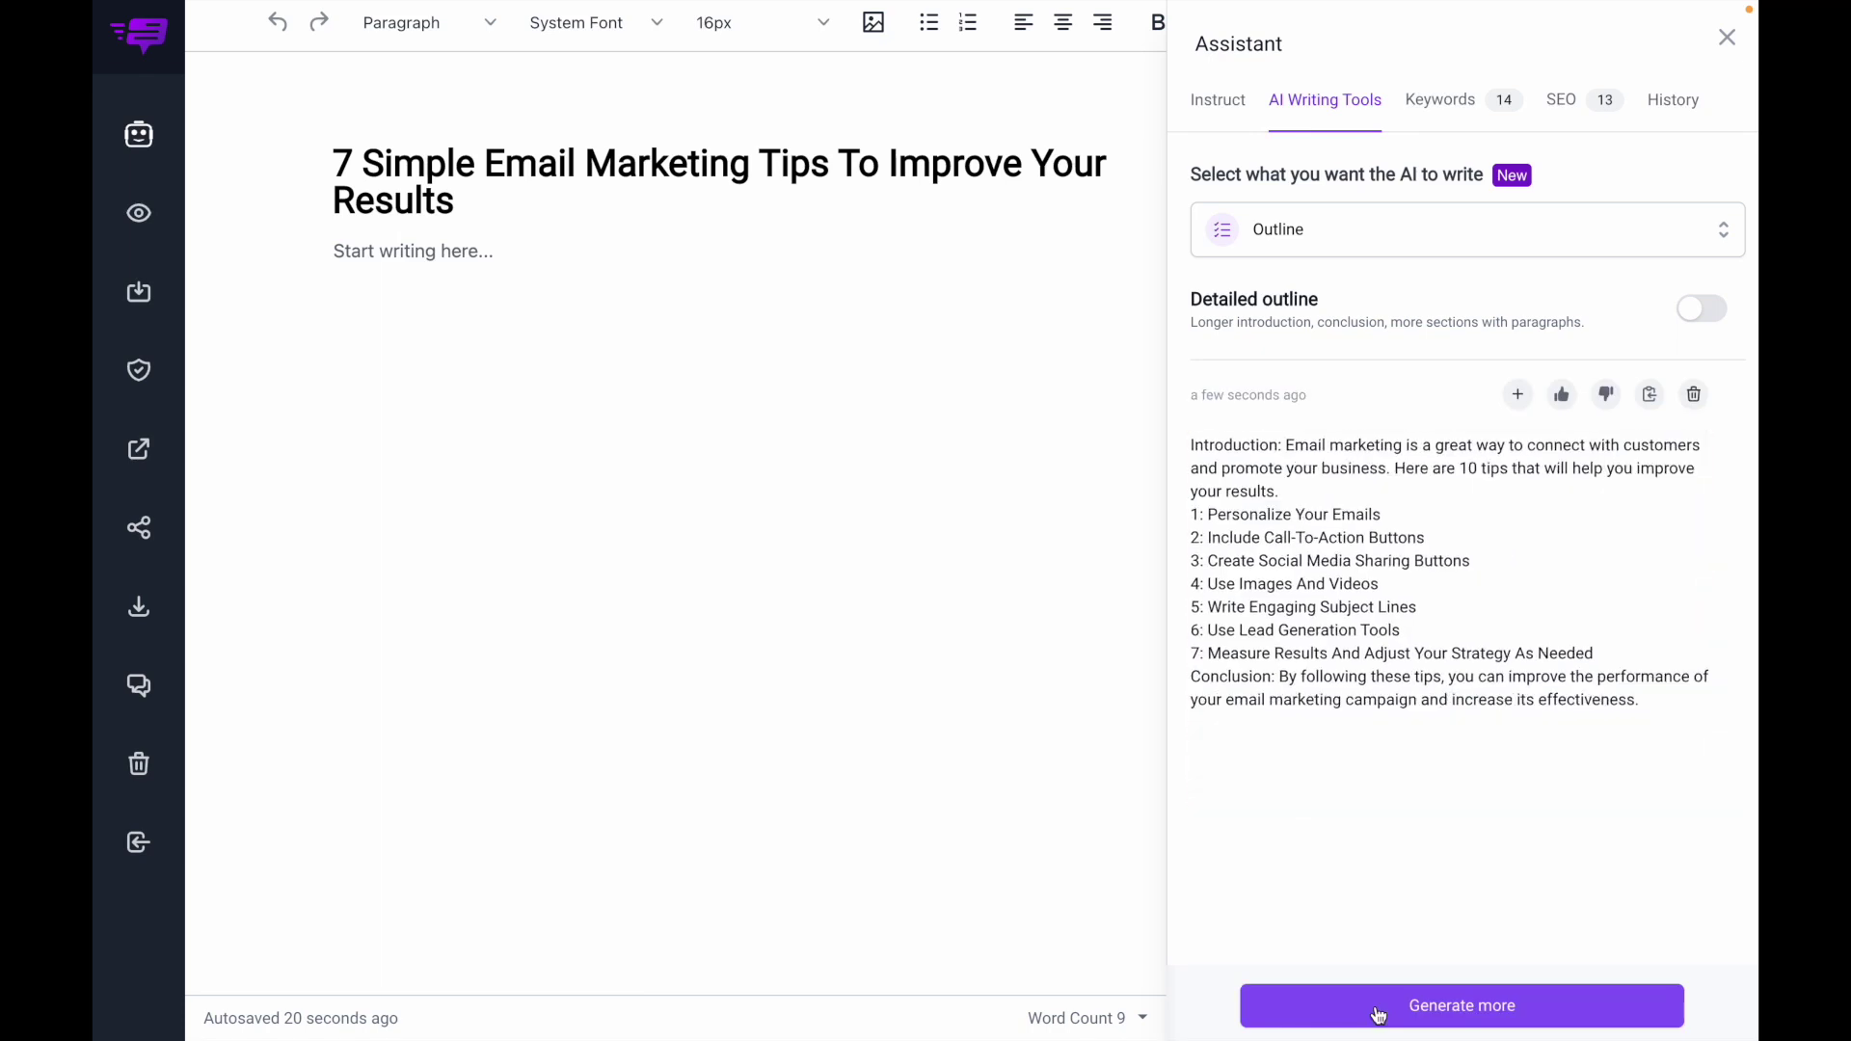
{"action": "left_click", "coordinate": [1561, 394]}
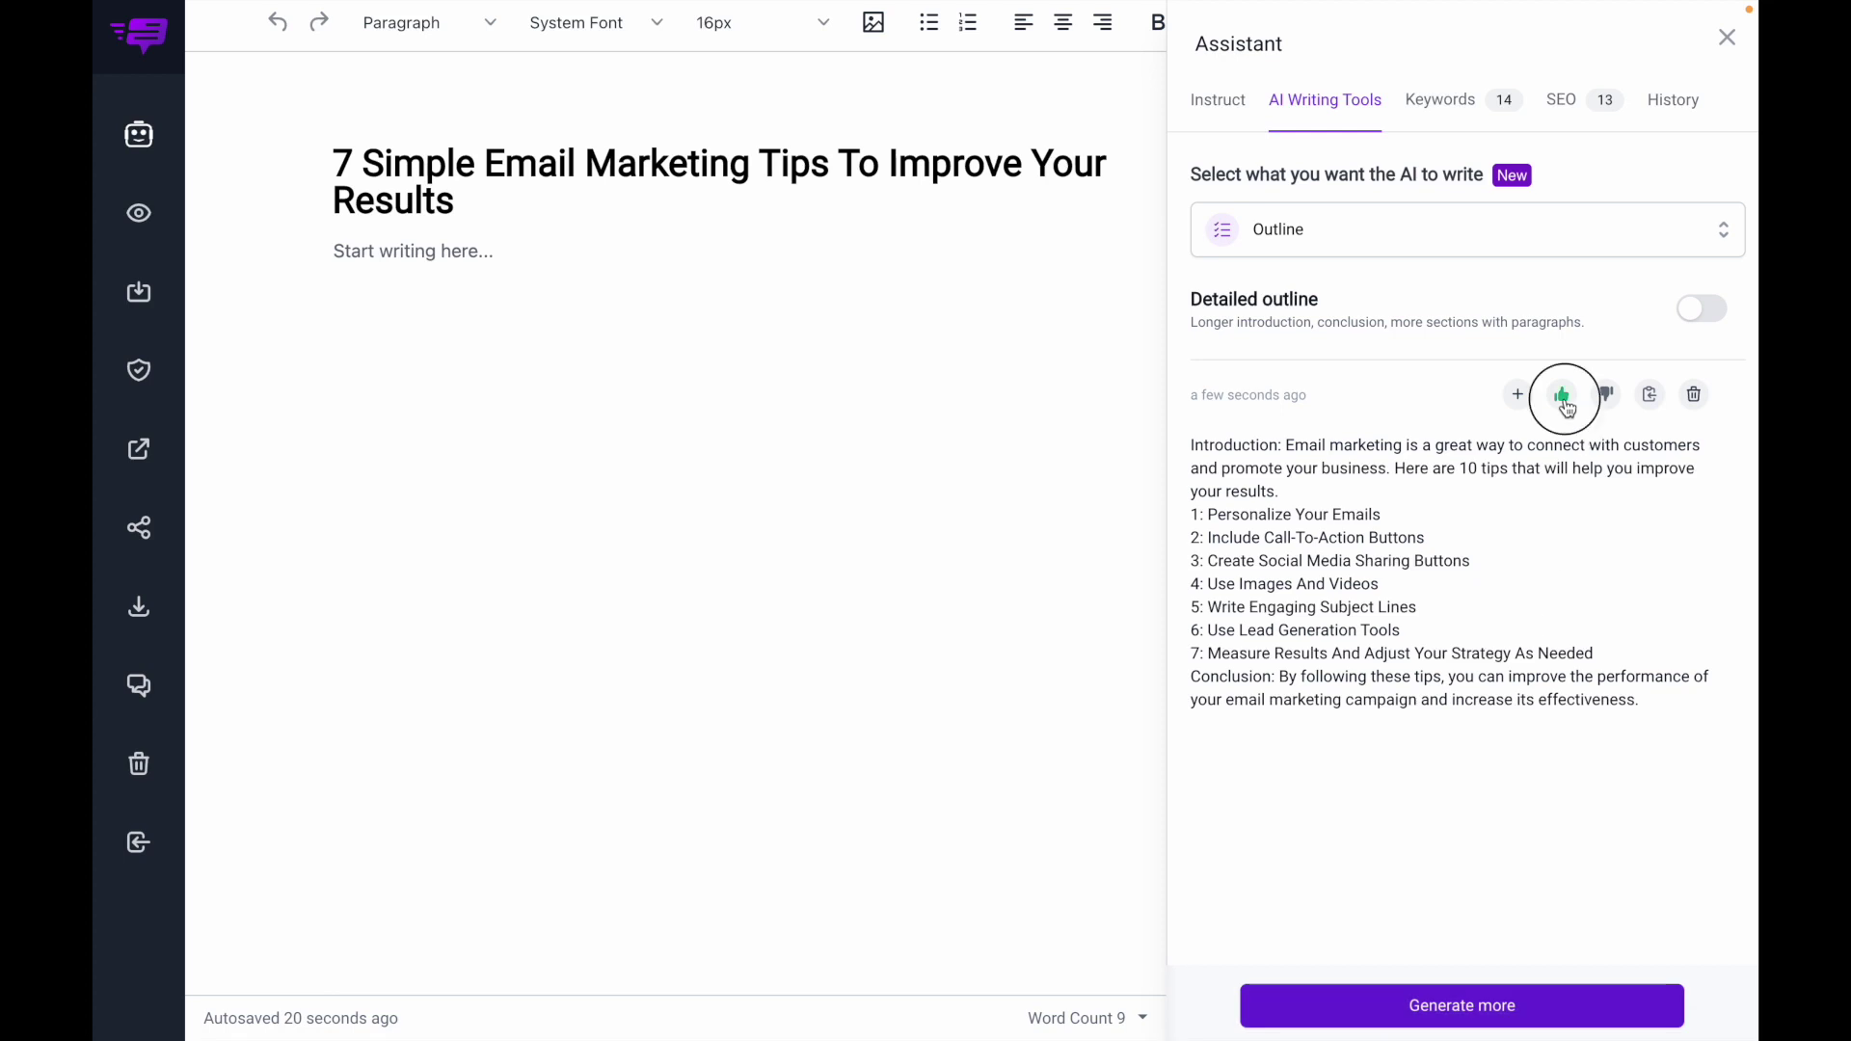
{"action": "left_click", "coordinate": [1516, 397]}
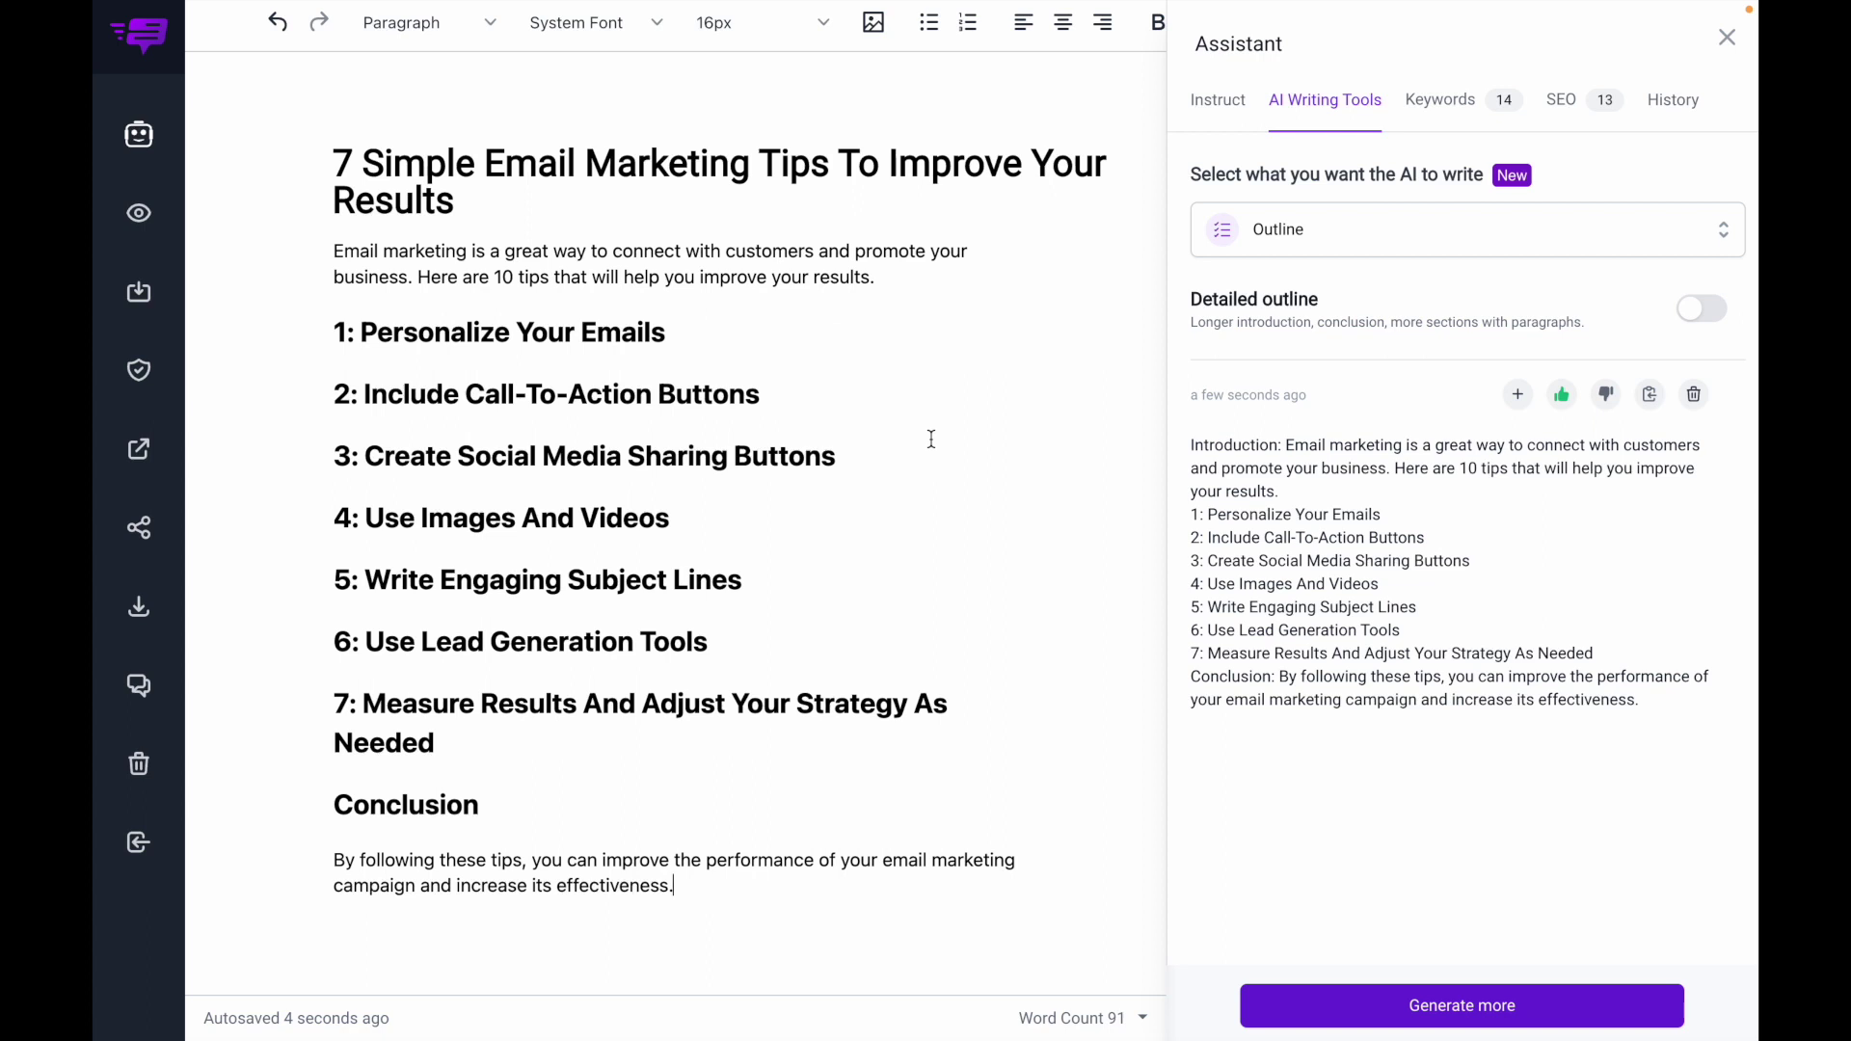
Rewrite heading 6 as 'Use Email Segmentation'
{"action": "left_click_drag", "start_coordinate": [365, 641], "coordinate": [682, 636]}
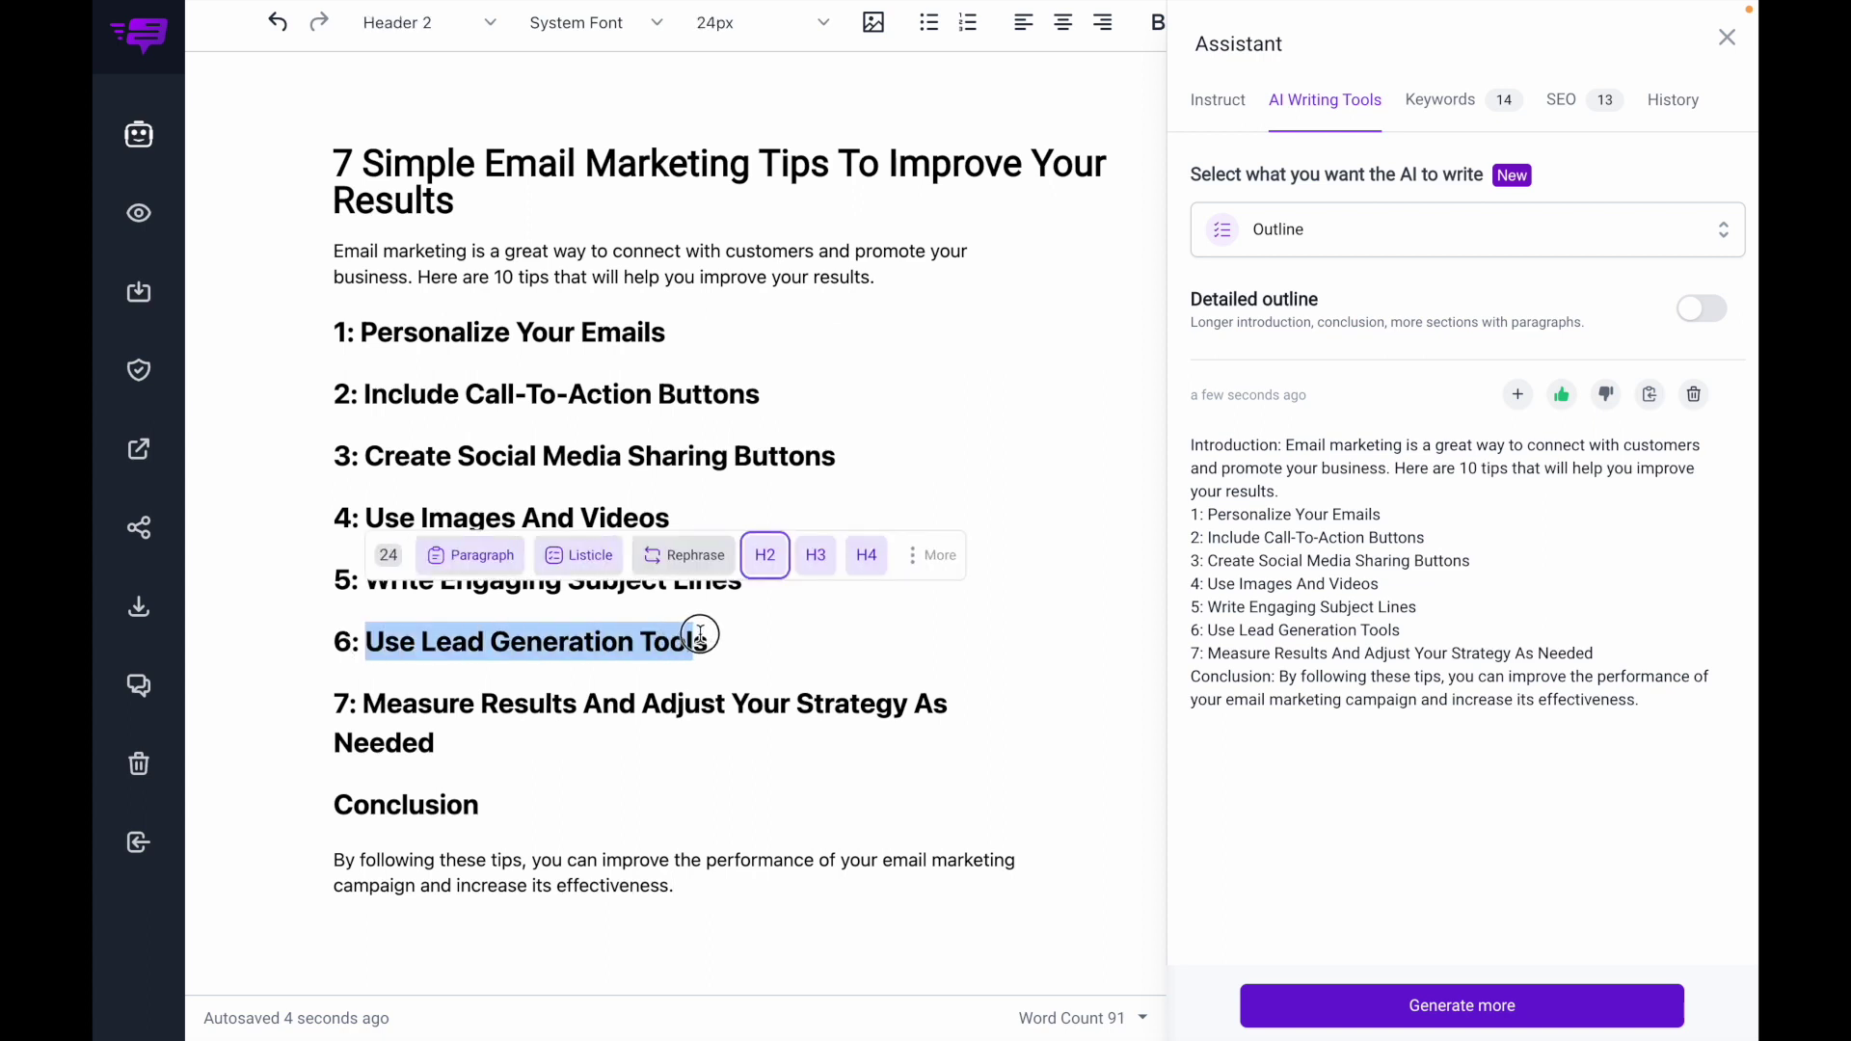
{"action": "type", "text": "Use ema"}
{"action": "key", "text": "BackSpace"}
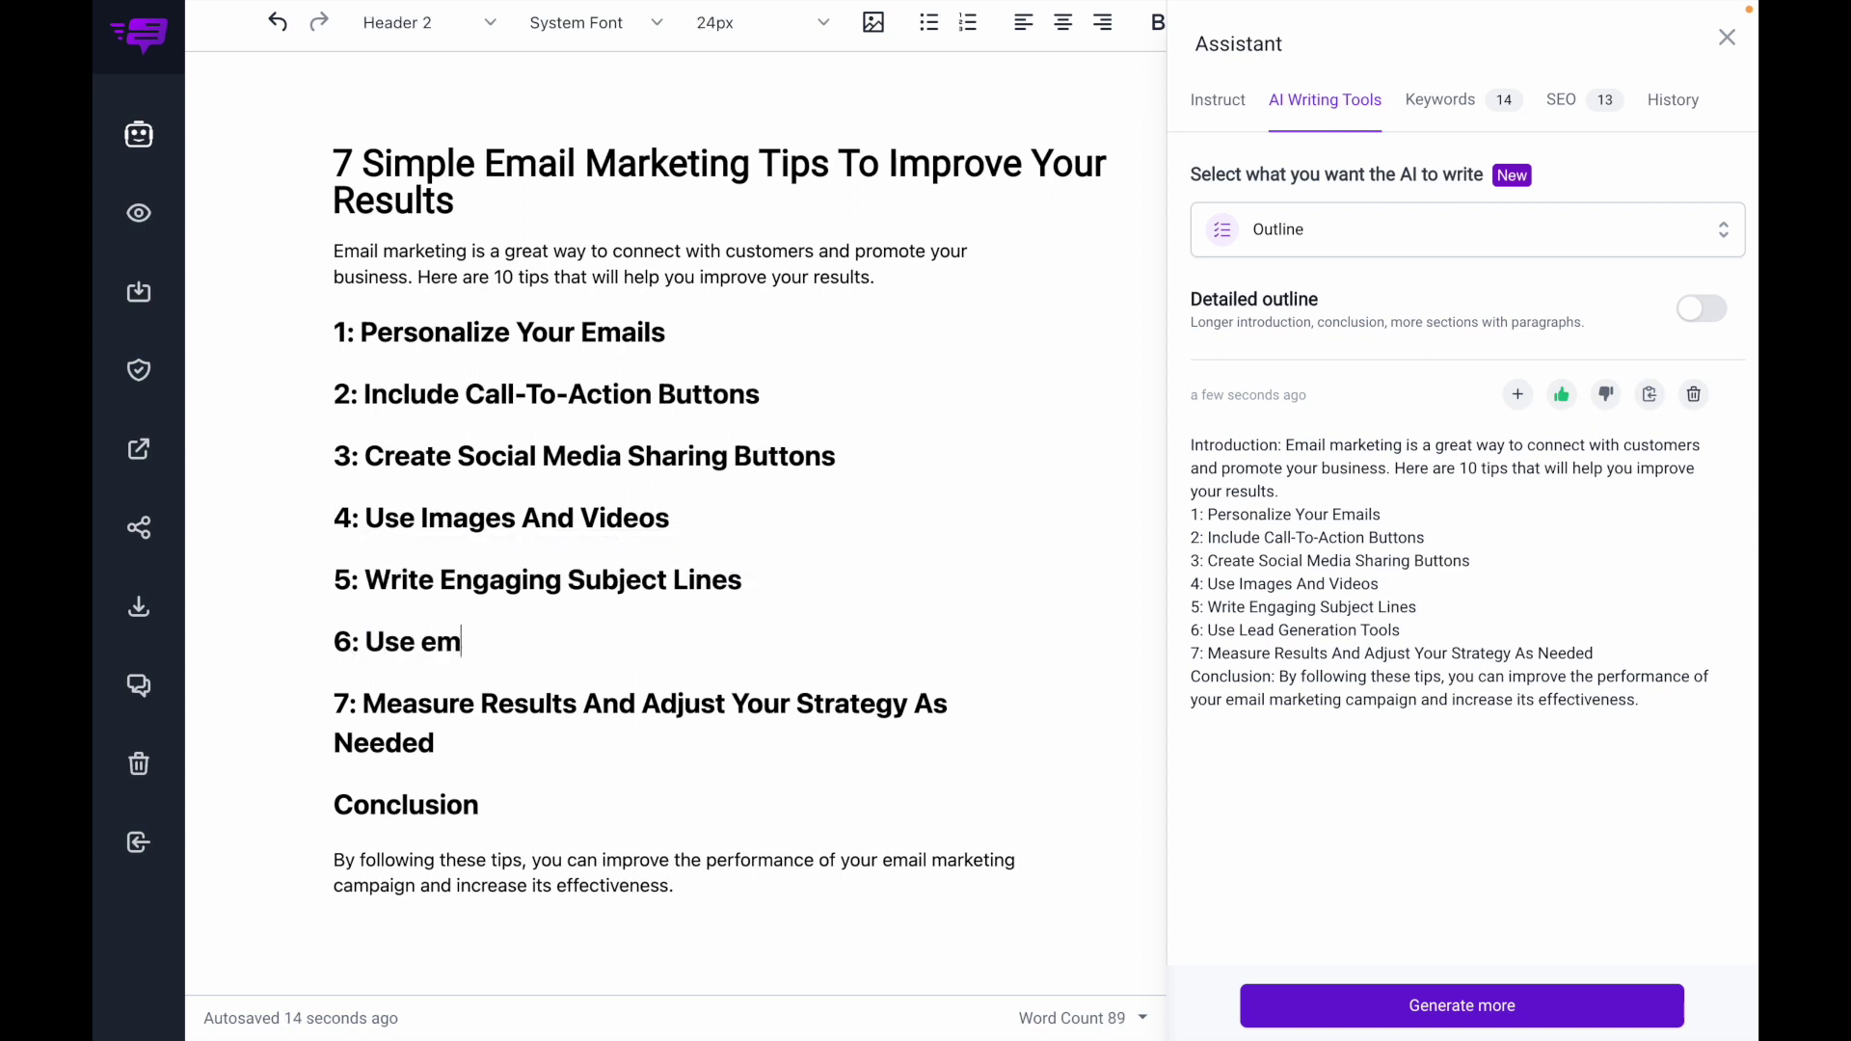
{"action": "key", "text": "BackSpace"}
{"action": "key", "text": "BackSpace"}
{"action": "type", "text": "Email Segmentation"}
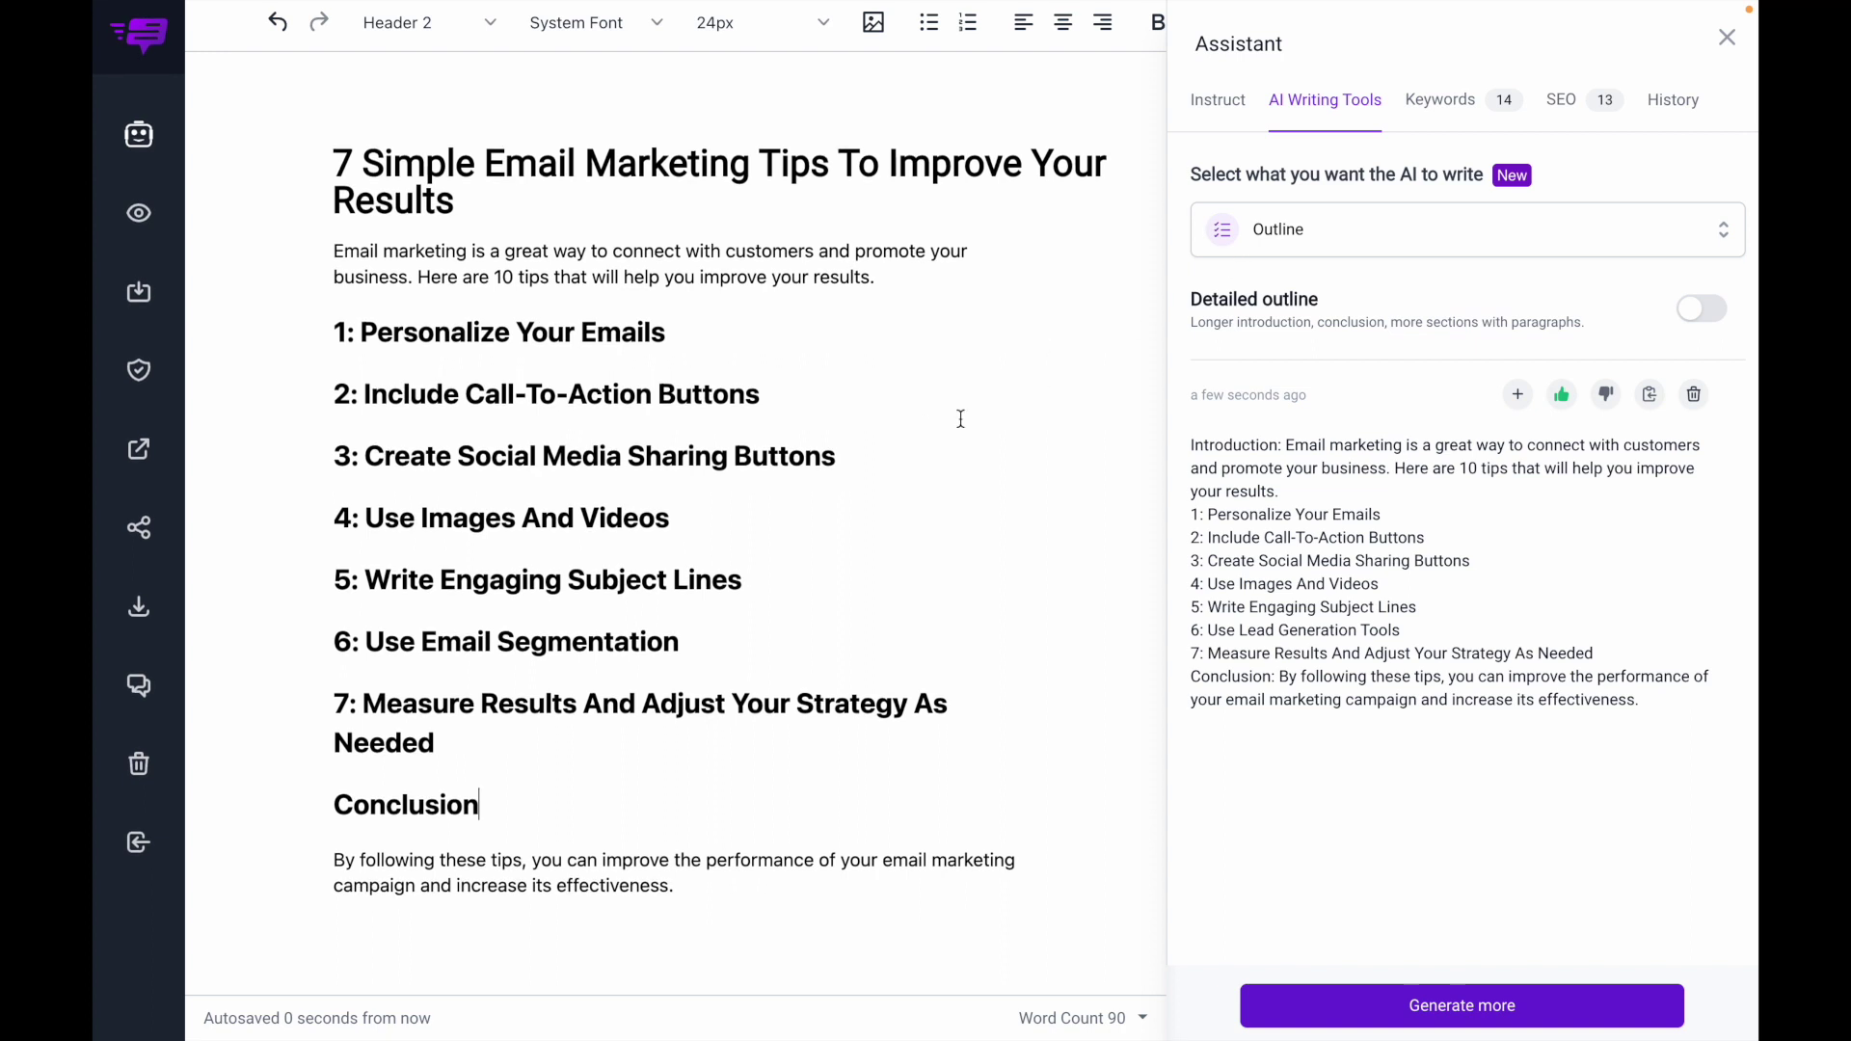
Switch the AI to Paragraph mode and add paragraphs under headings 1 and 2
{"action": "left_click", "coordinate": [1297, 232]}
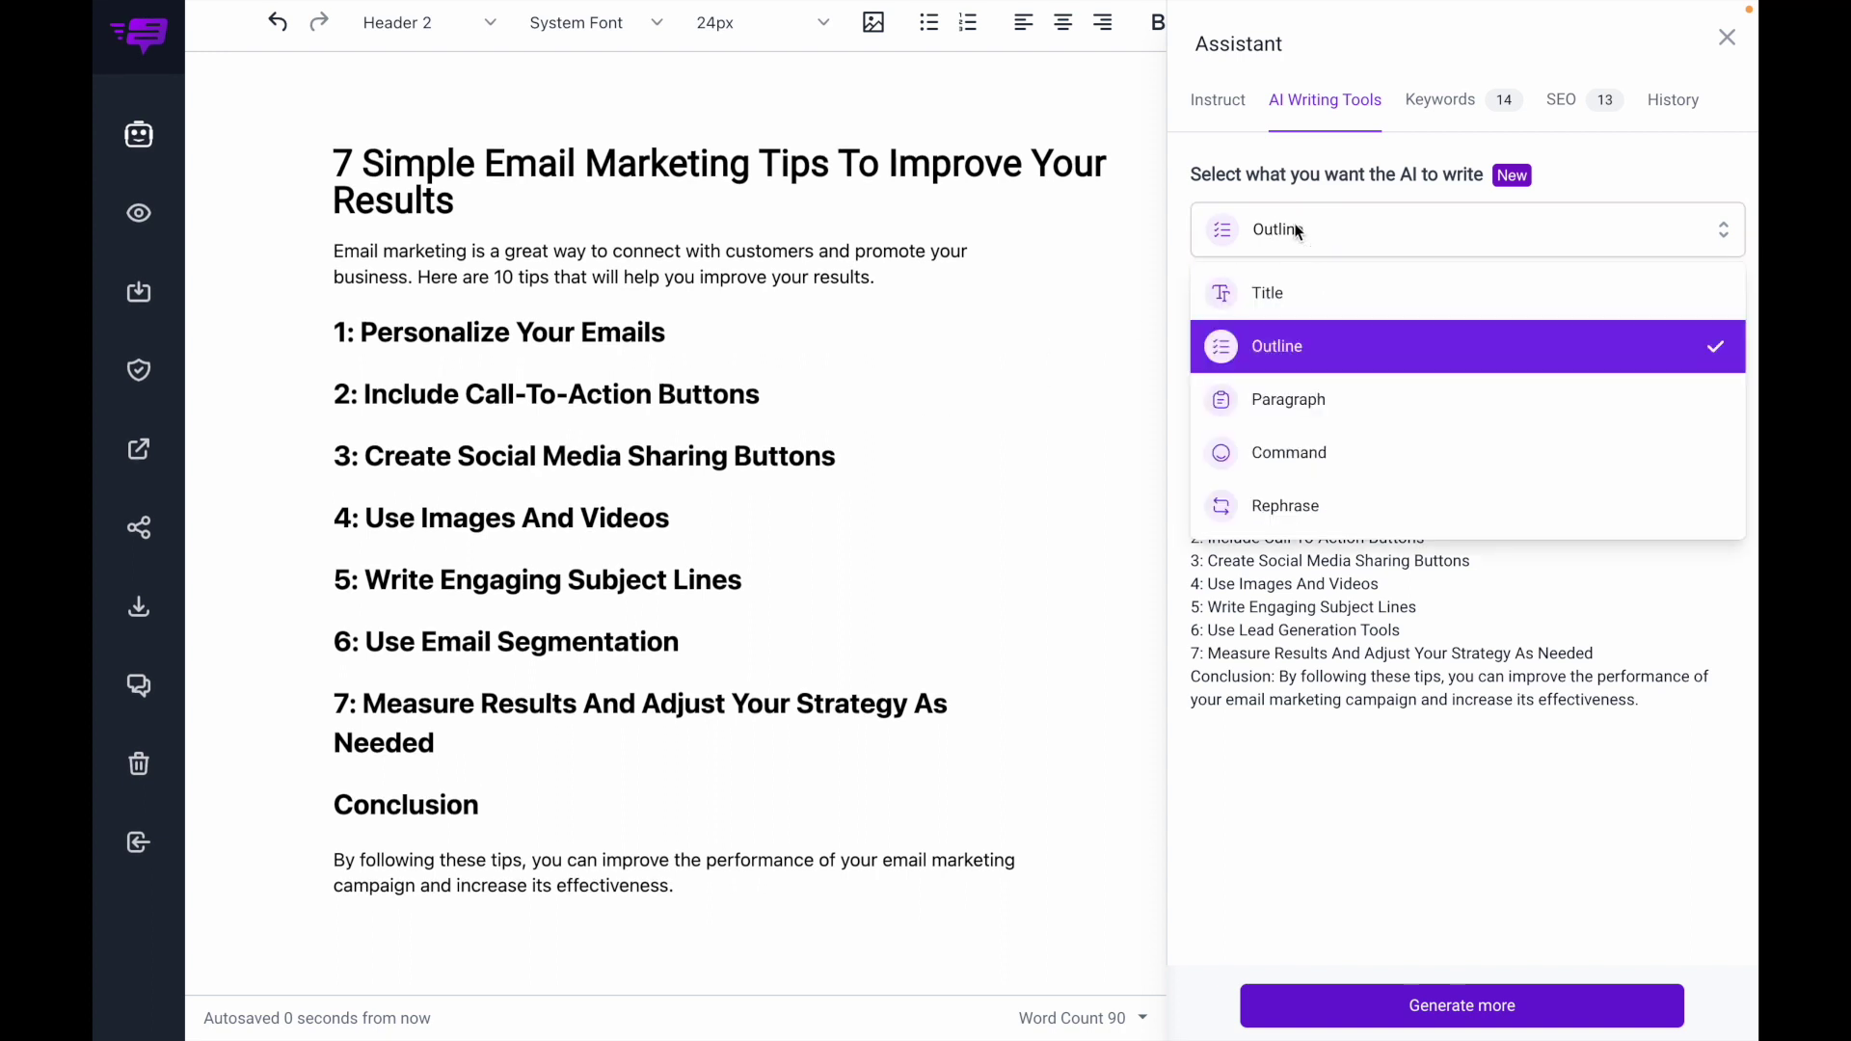
{"action": "left_click", "coordinate": [1294, 396]}
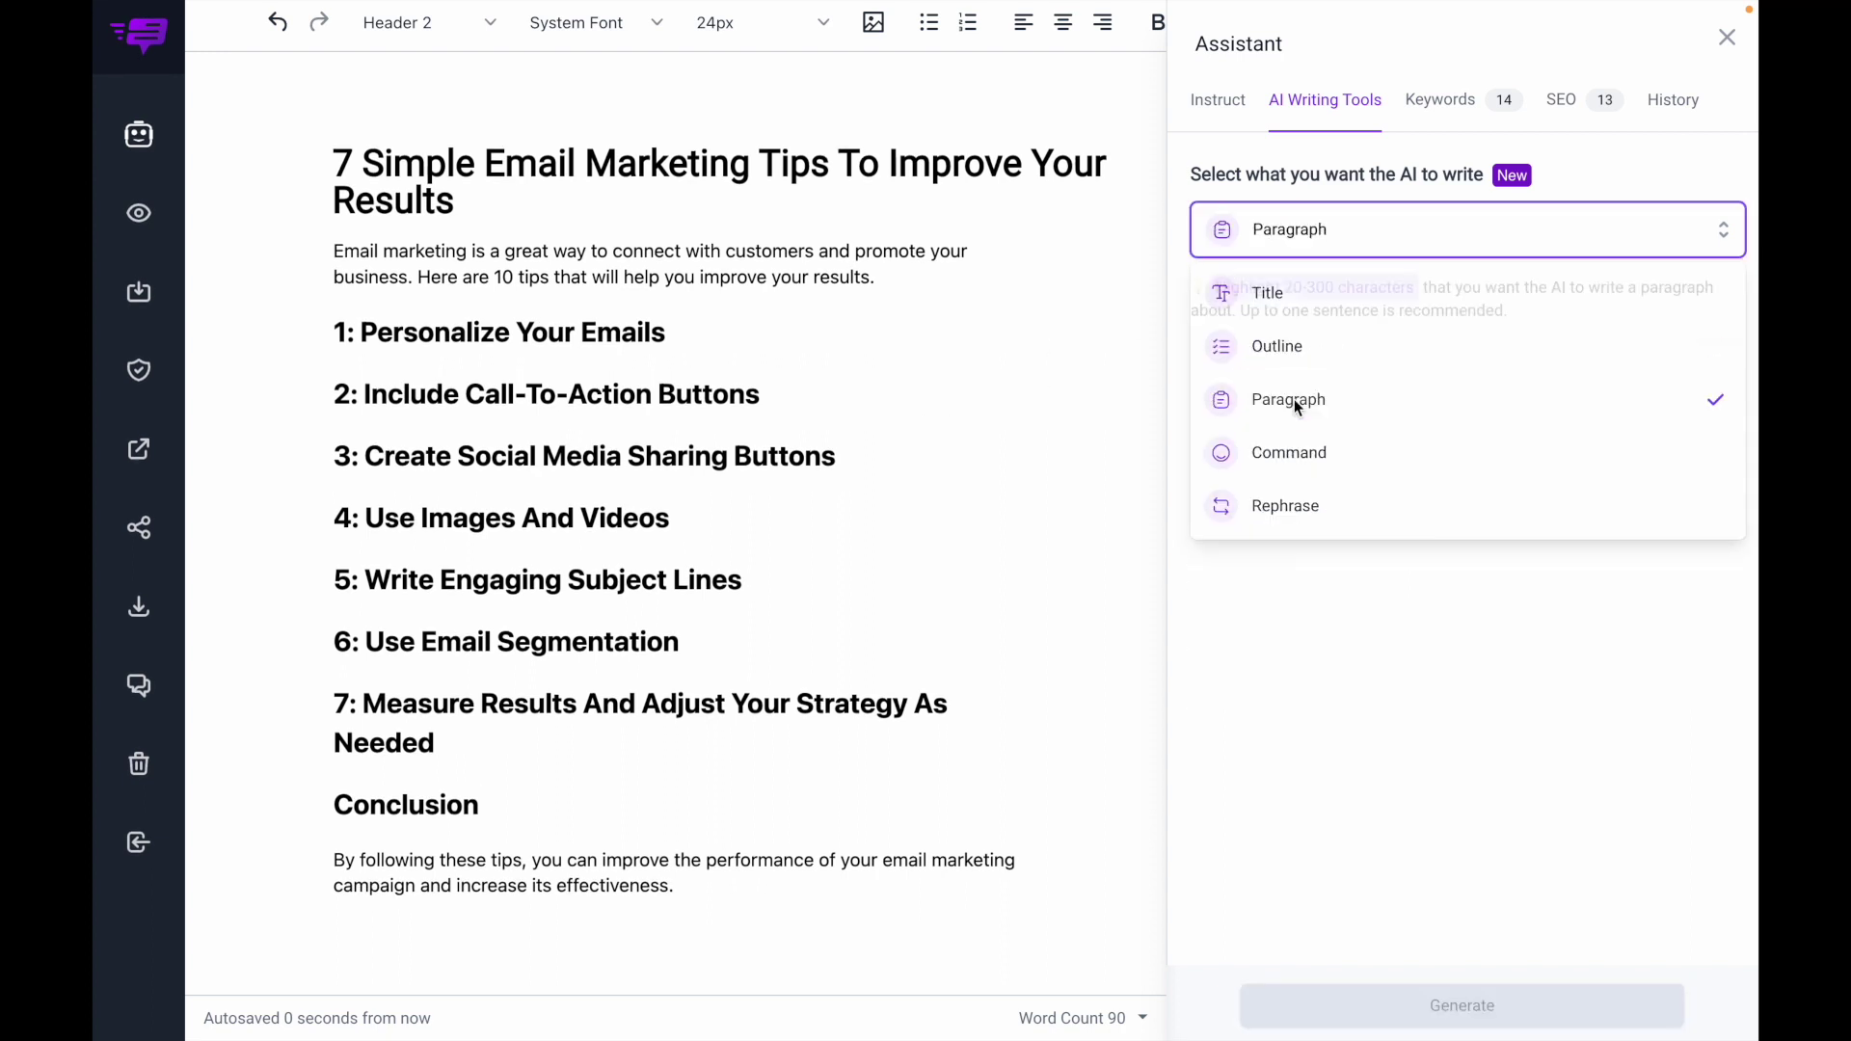
{"action": "triple_click", "coordinate": [485, 328]}
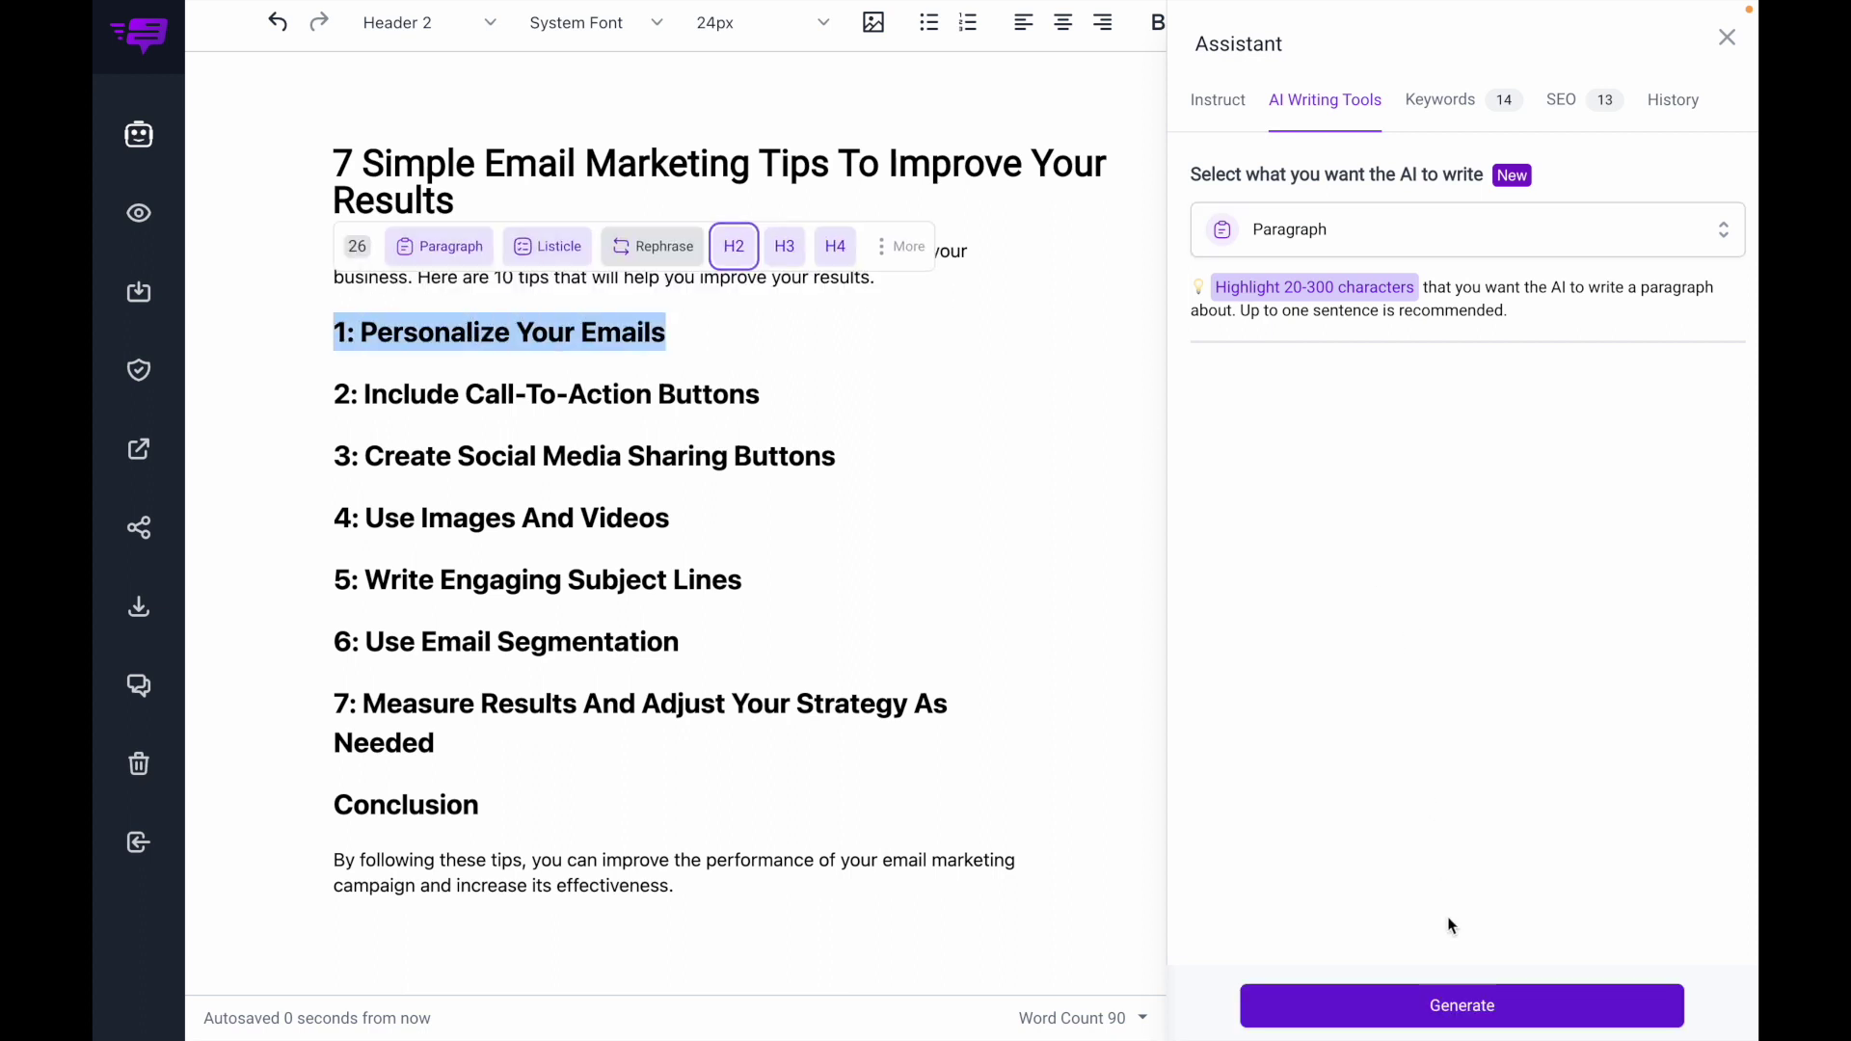
{"action": "left_click", "coordinate": [1442, 1012]}
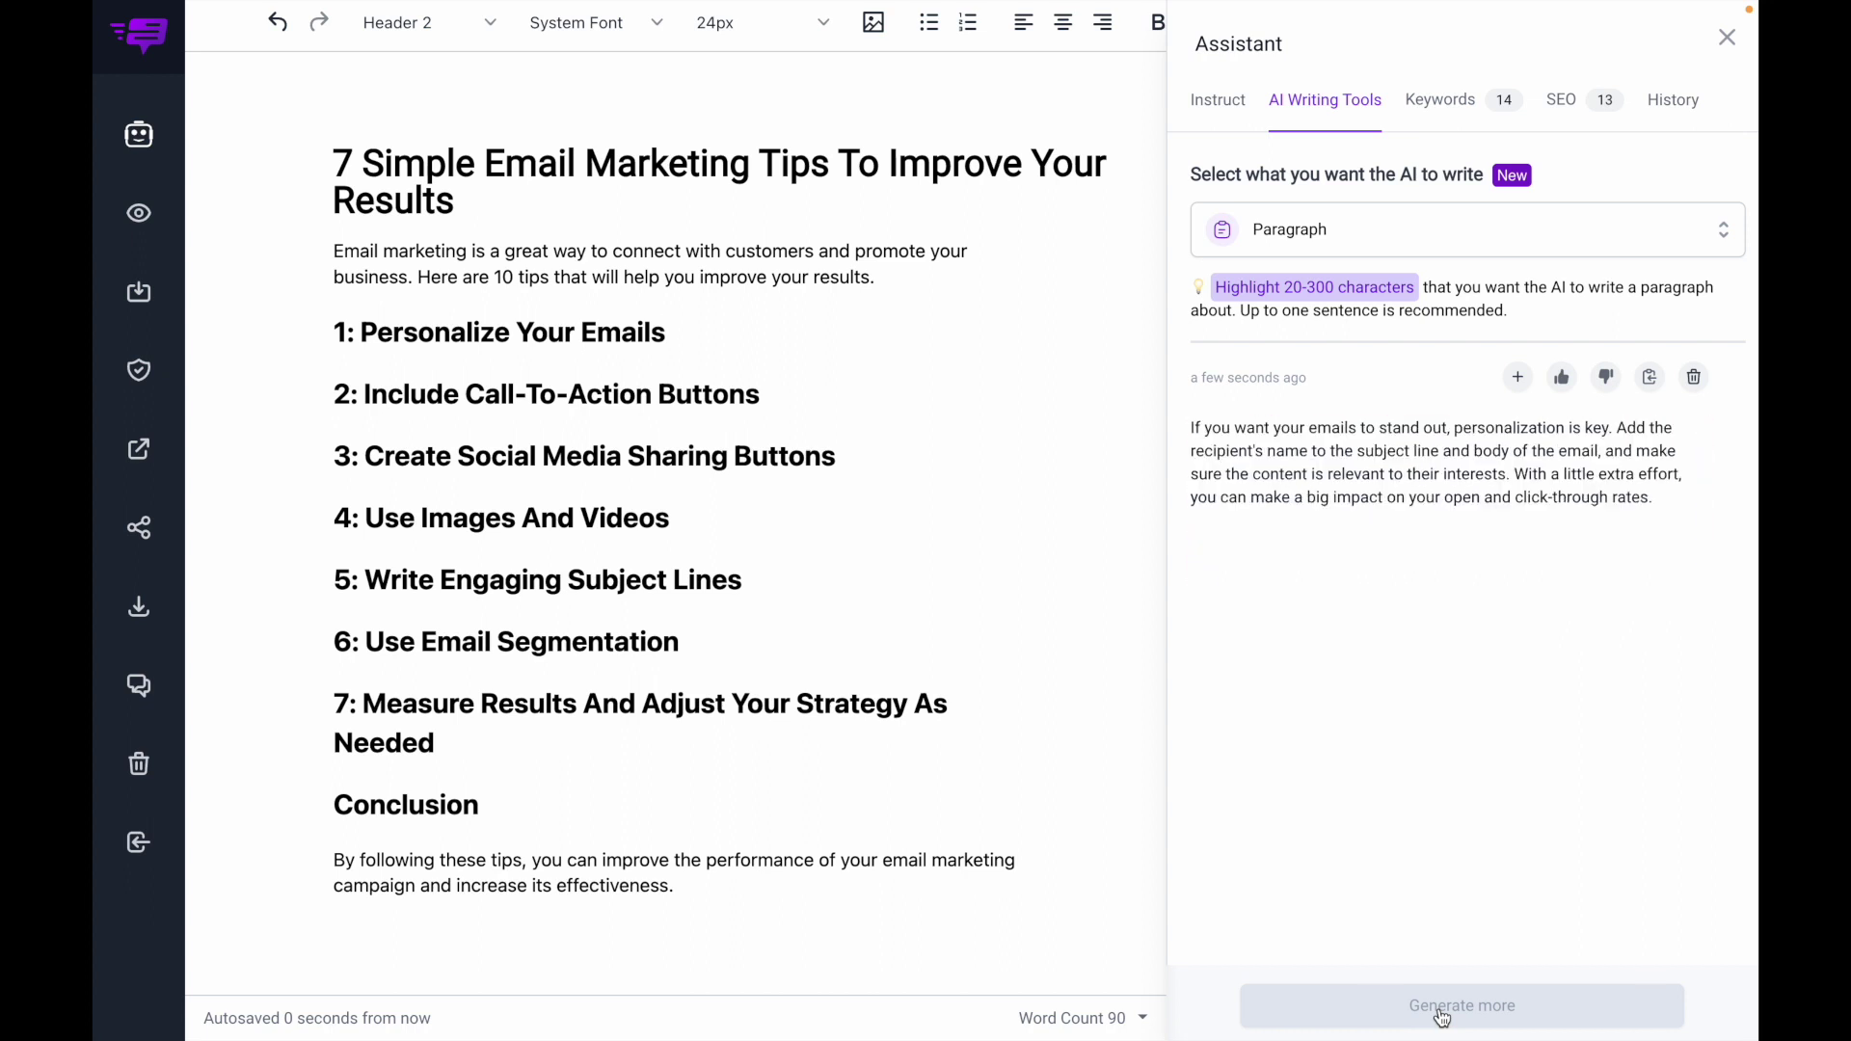
{"action": "left_click", "coordinate": [1518, 378]}
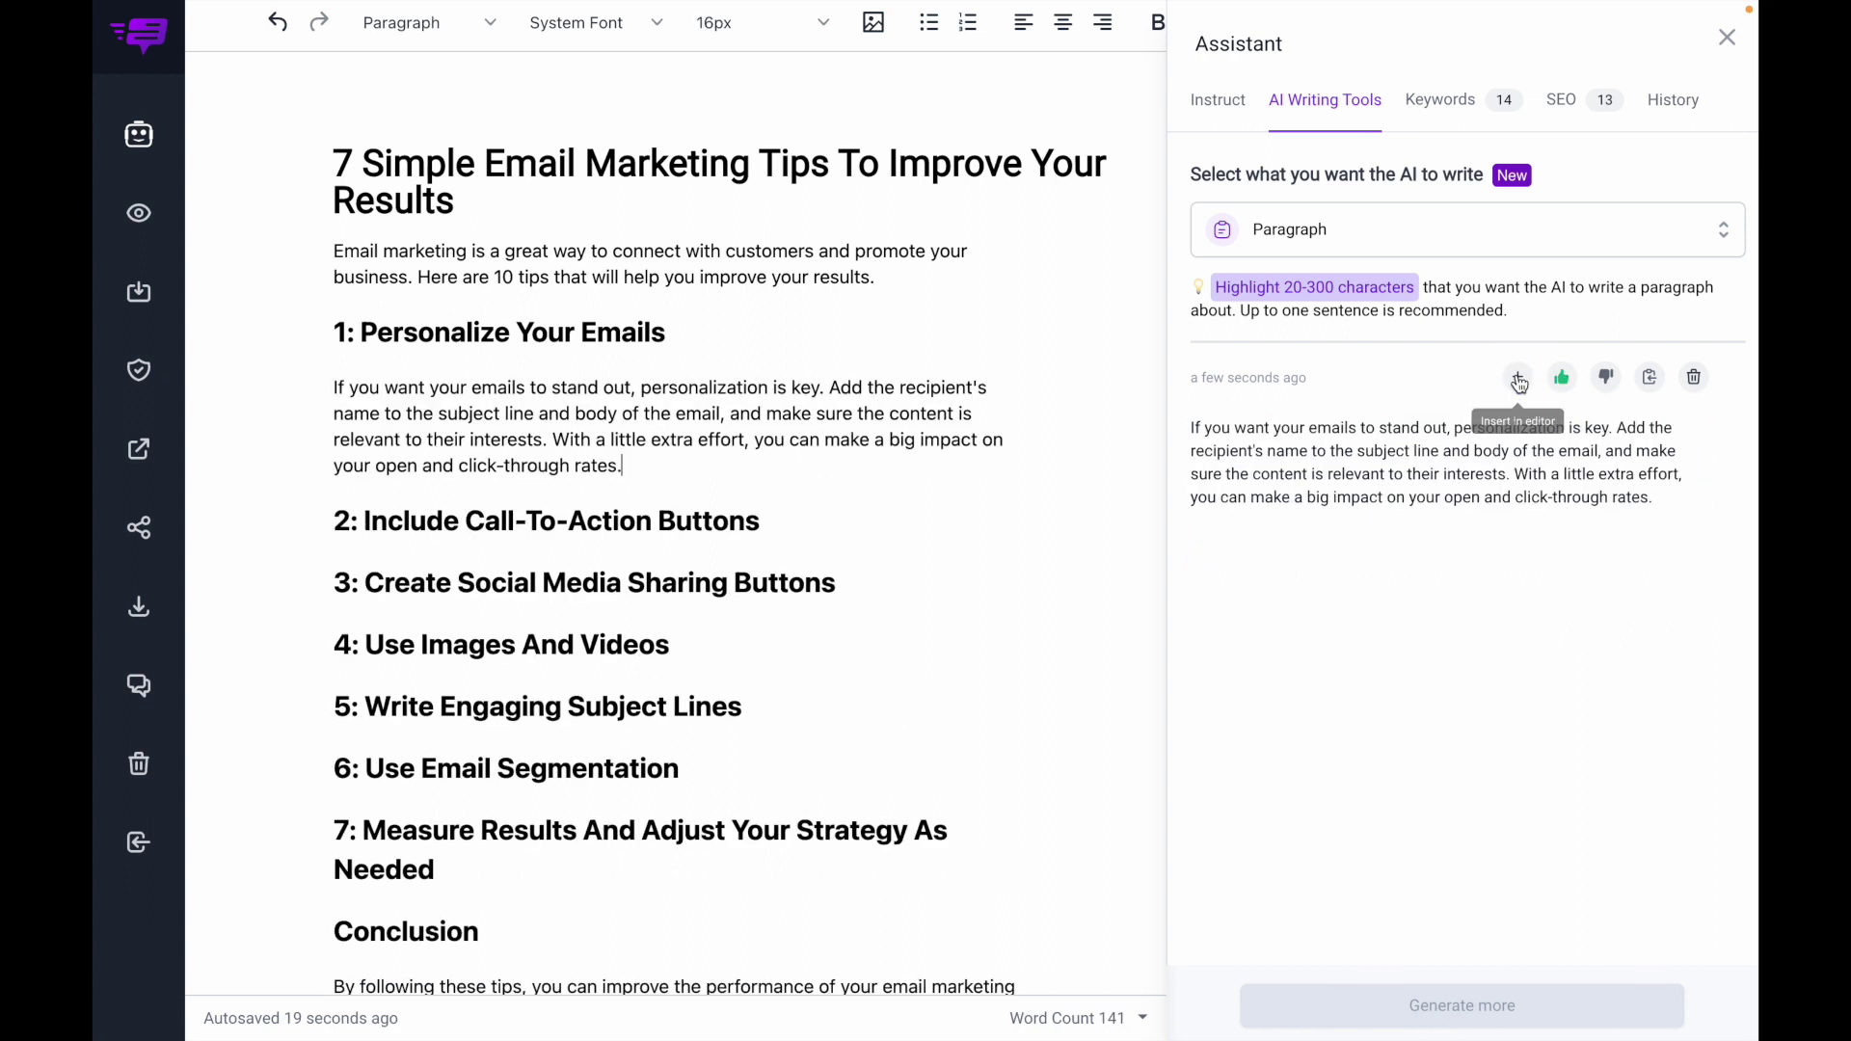
{"action": "triple_click", "coordinate": [562, 518]}
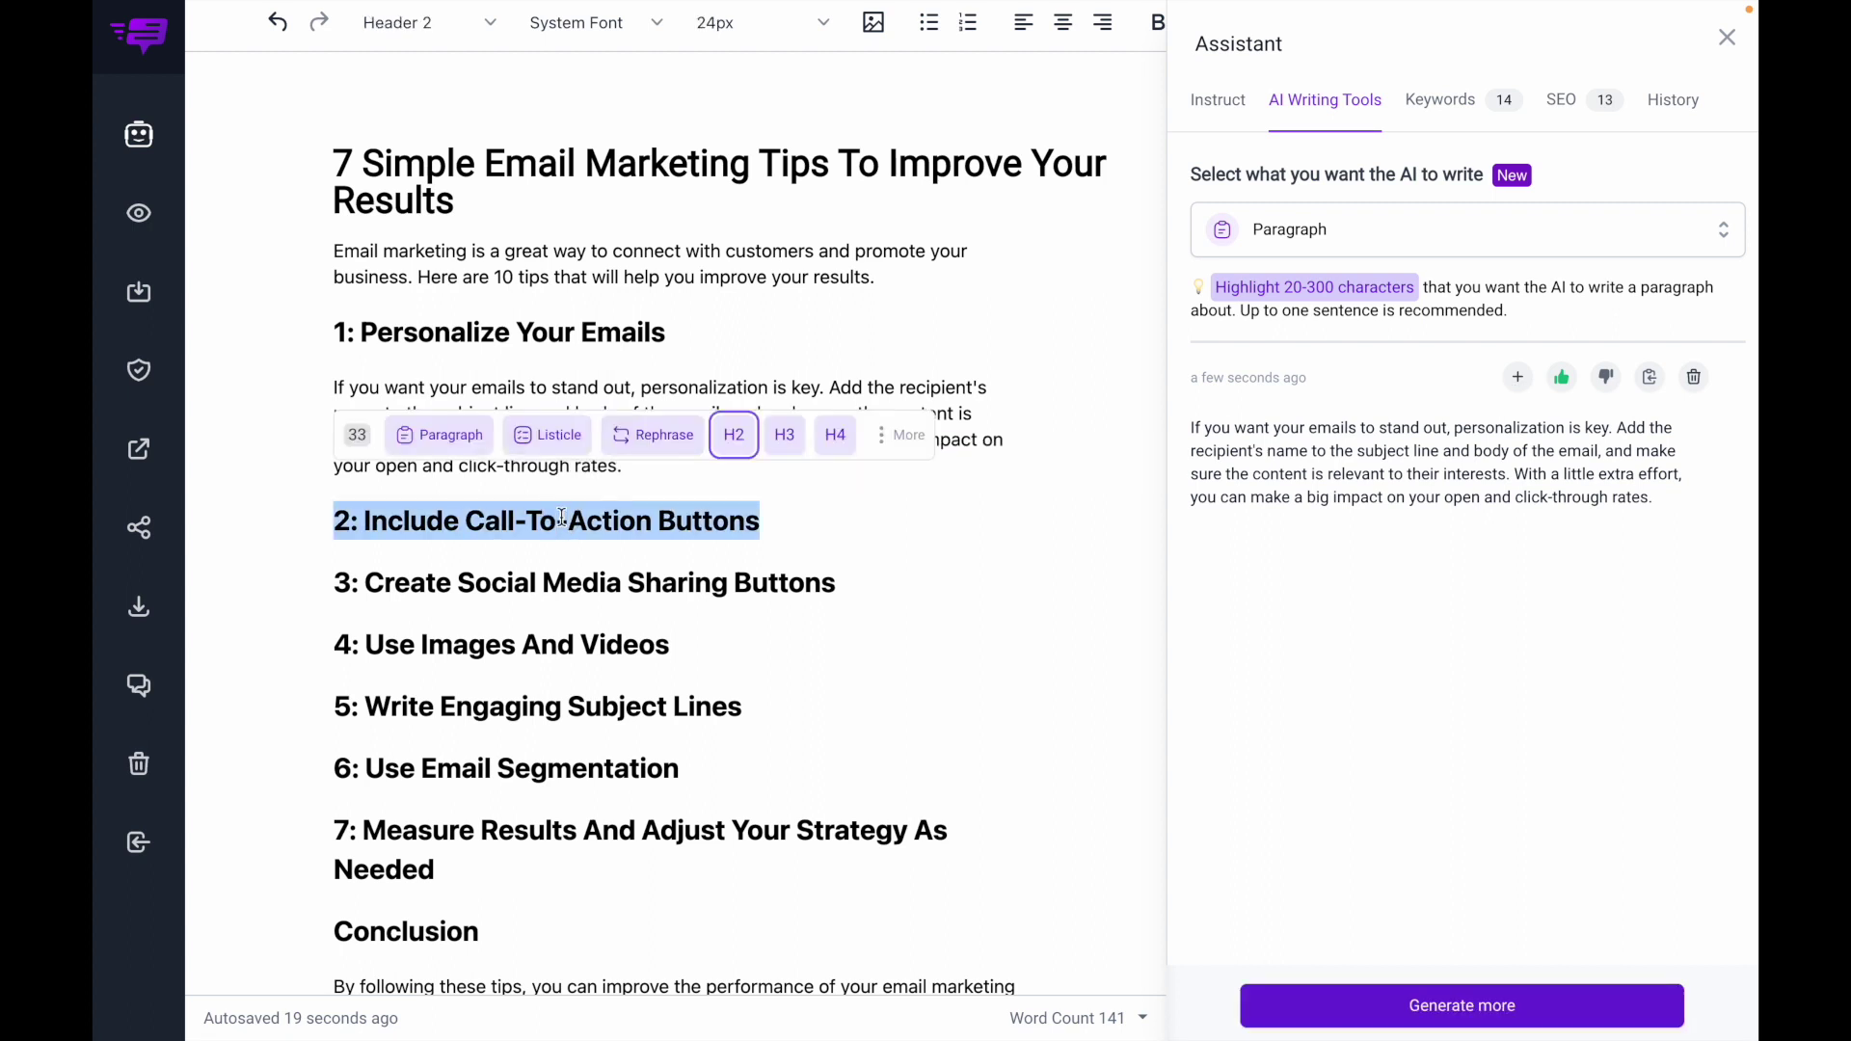
{"action": "left_click", "coordinate": [443, 442]}
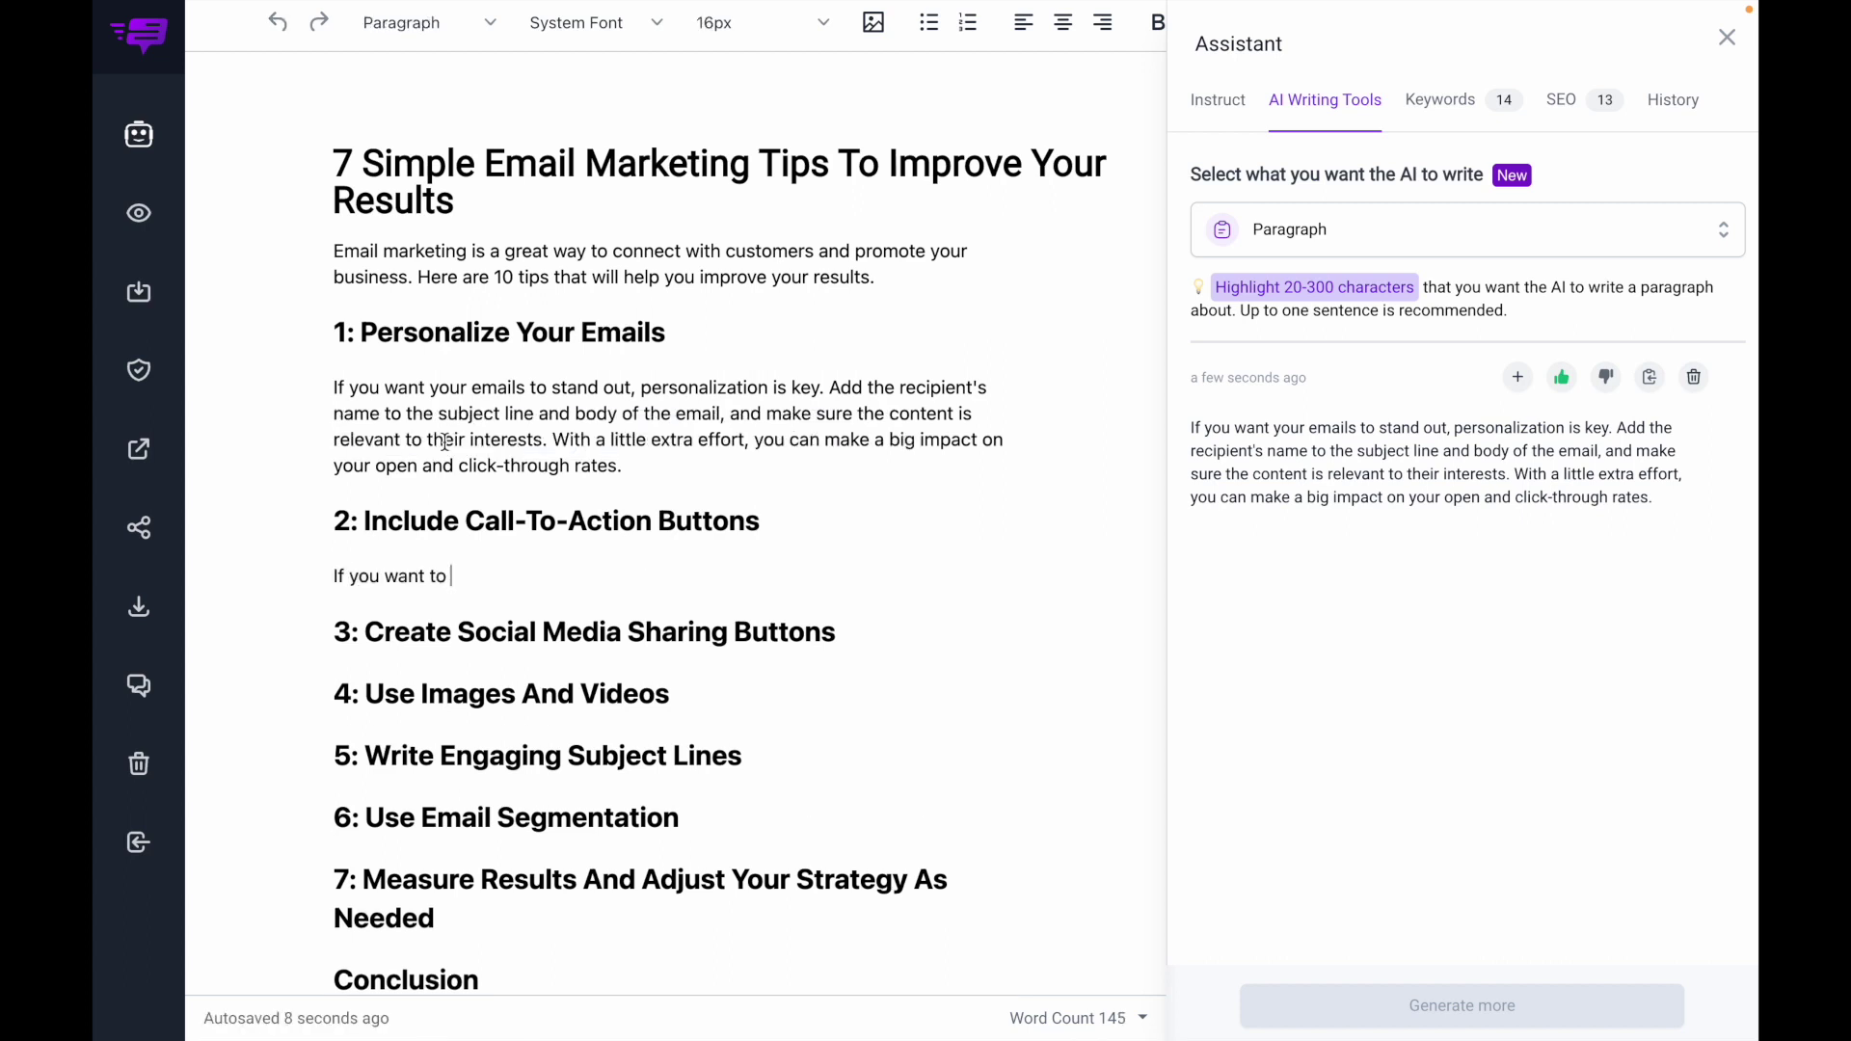
Add AI paragraphs for tips 3, 4 and 5: social sharing, images and videos, subject lines
{"action": "scroll", "coordinate": [567, 584], "scroll_direction": "down", "scroll_amount": 3}
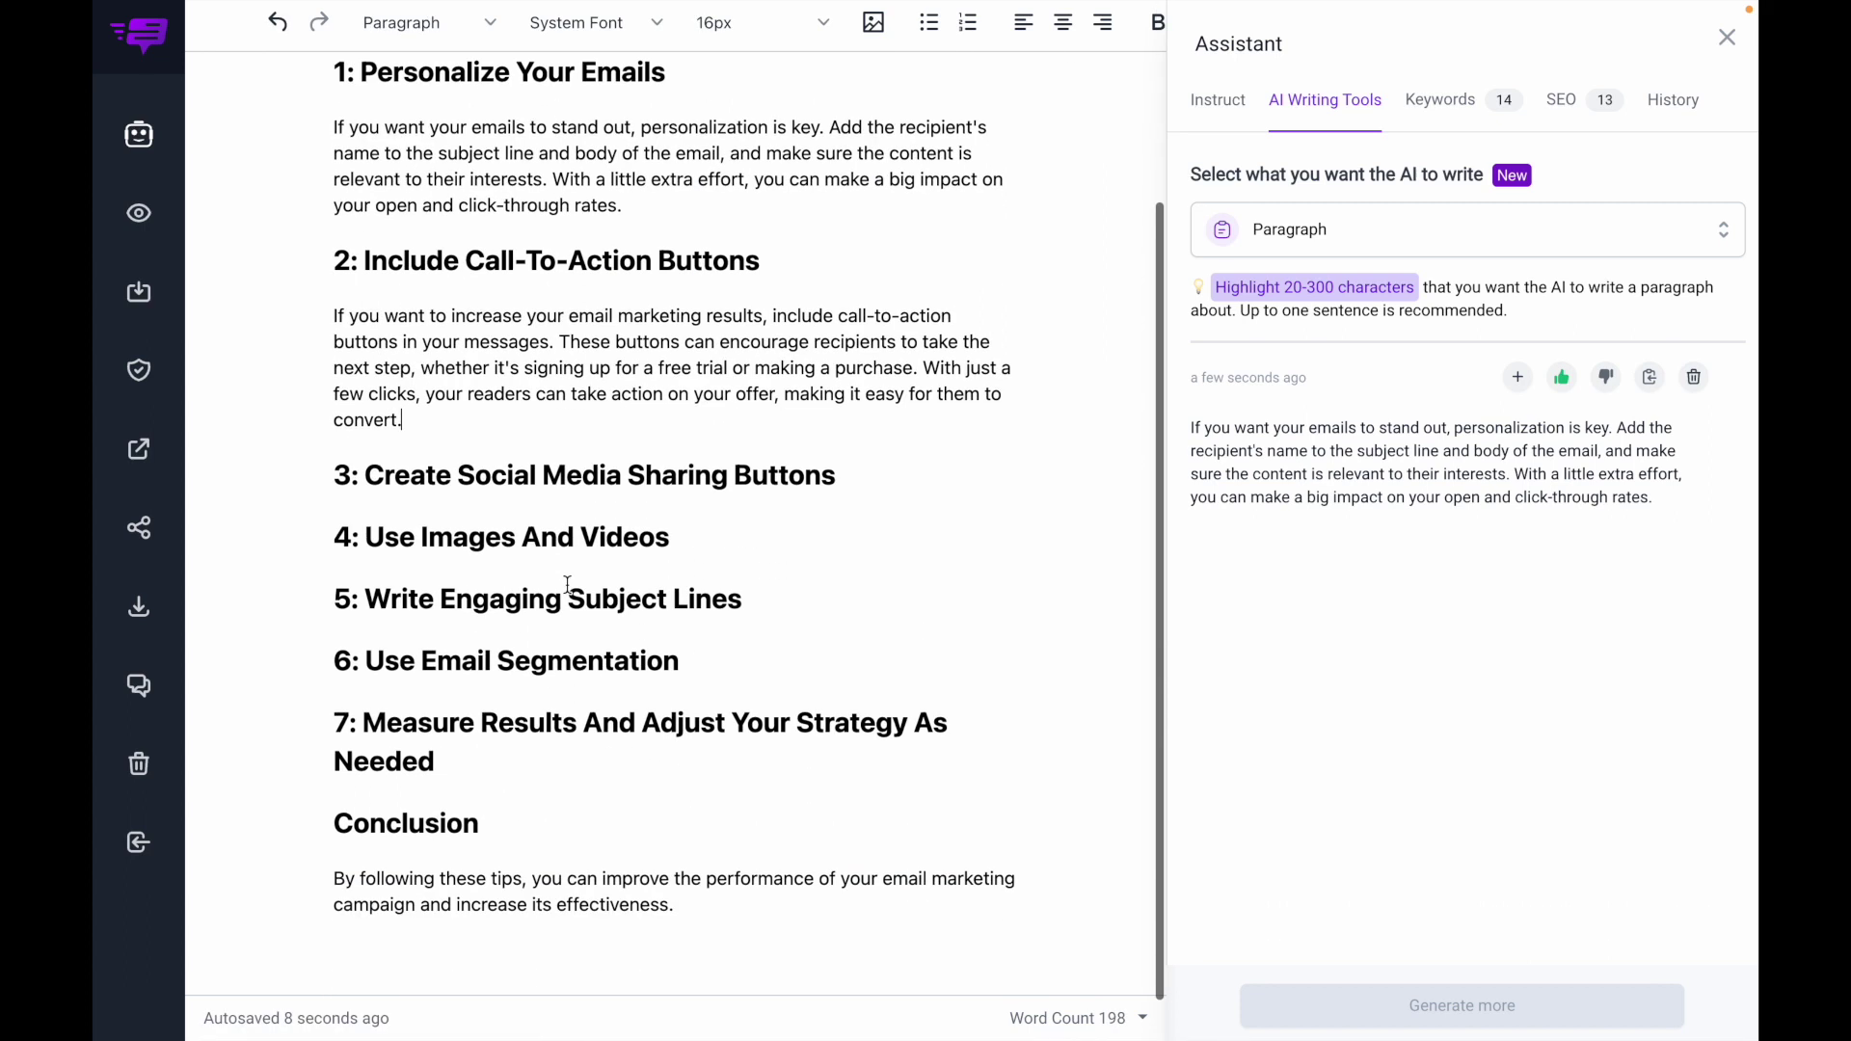
{"action": "triple_click", "coordinate": [504, 474]}
{"action": "left_click", "coordinate": [483, 396]}
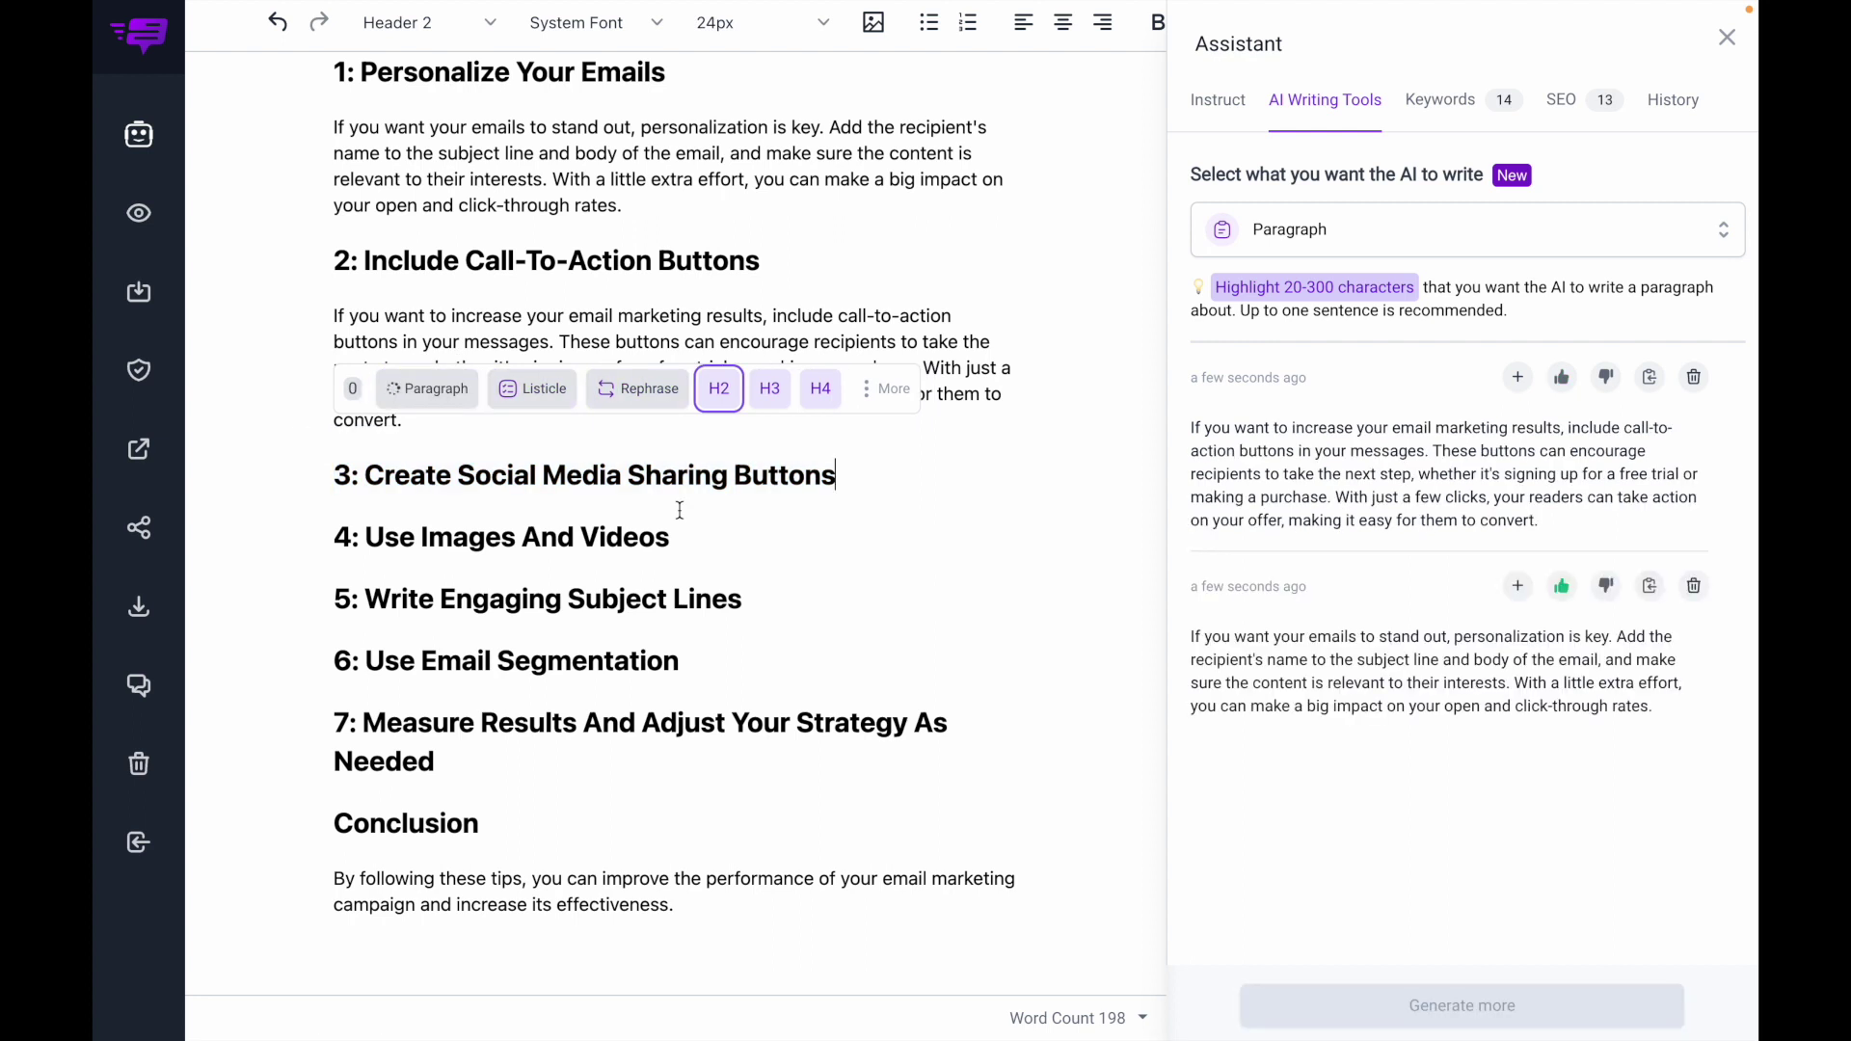
{"action": "scroll", "coordinate": [711, 592], "scroll_direction": "down", "scroll_amount": 2}
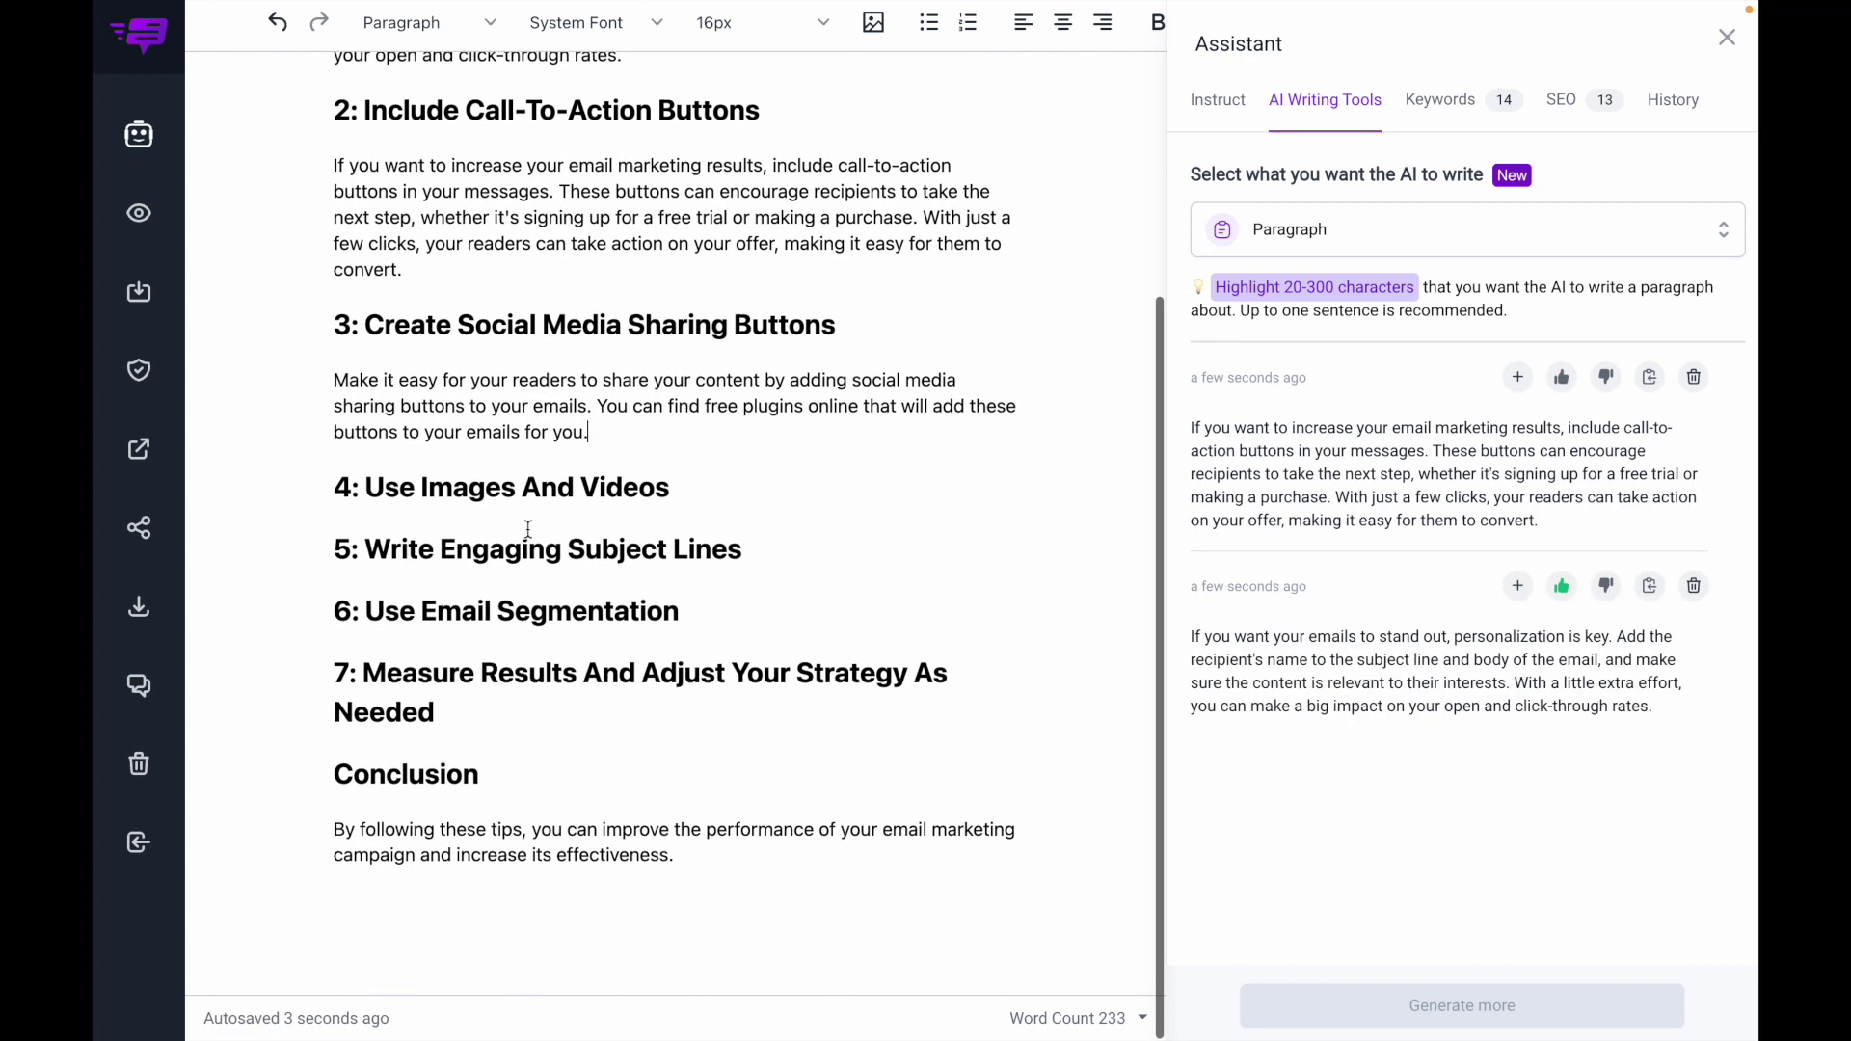
{"action": "triple_click", "coordinate": [495, 483]}
{"action": "left_click", "coordinate": [450, 401]}
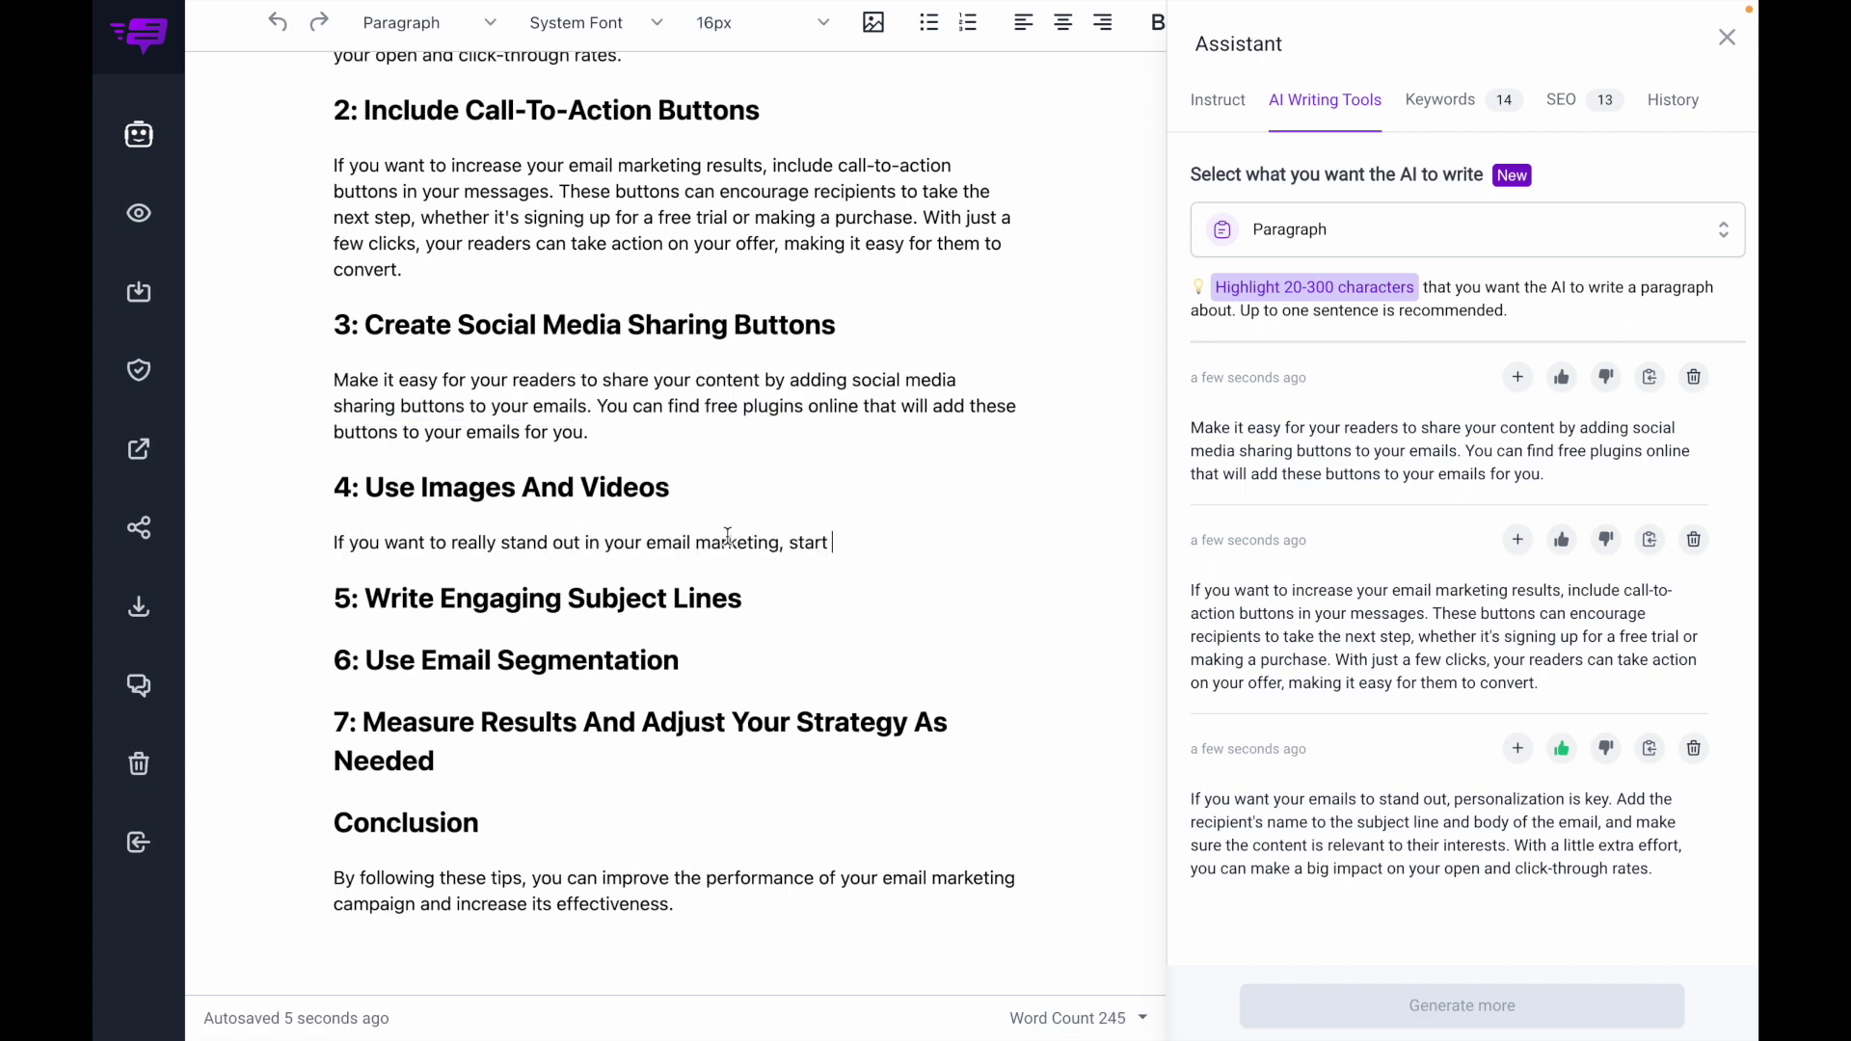
{"action": "scroll", "coordinate": [599, 540], "scroll_direction": "down", "scroll_amount": 2}
{"action": "triple_click", "coordinate": [599, 540]}
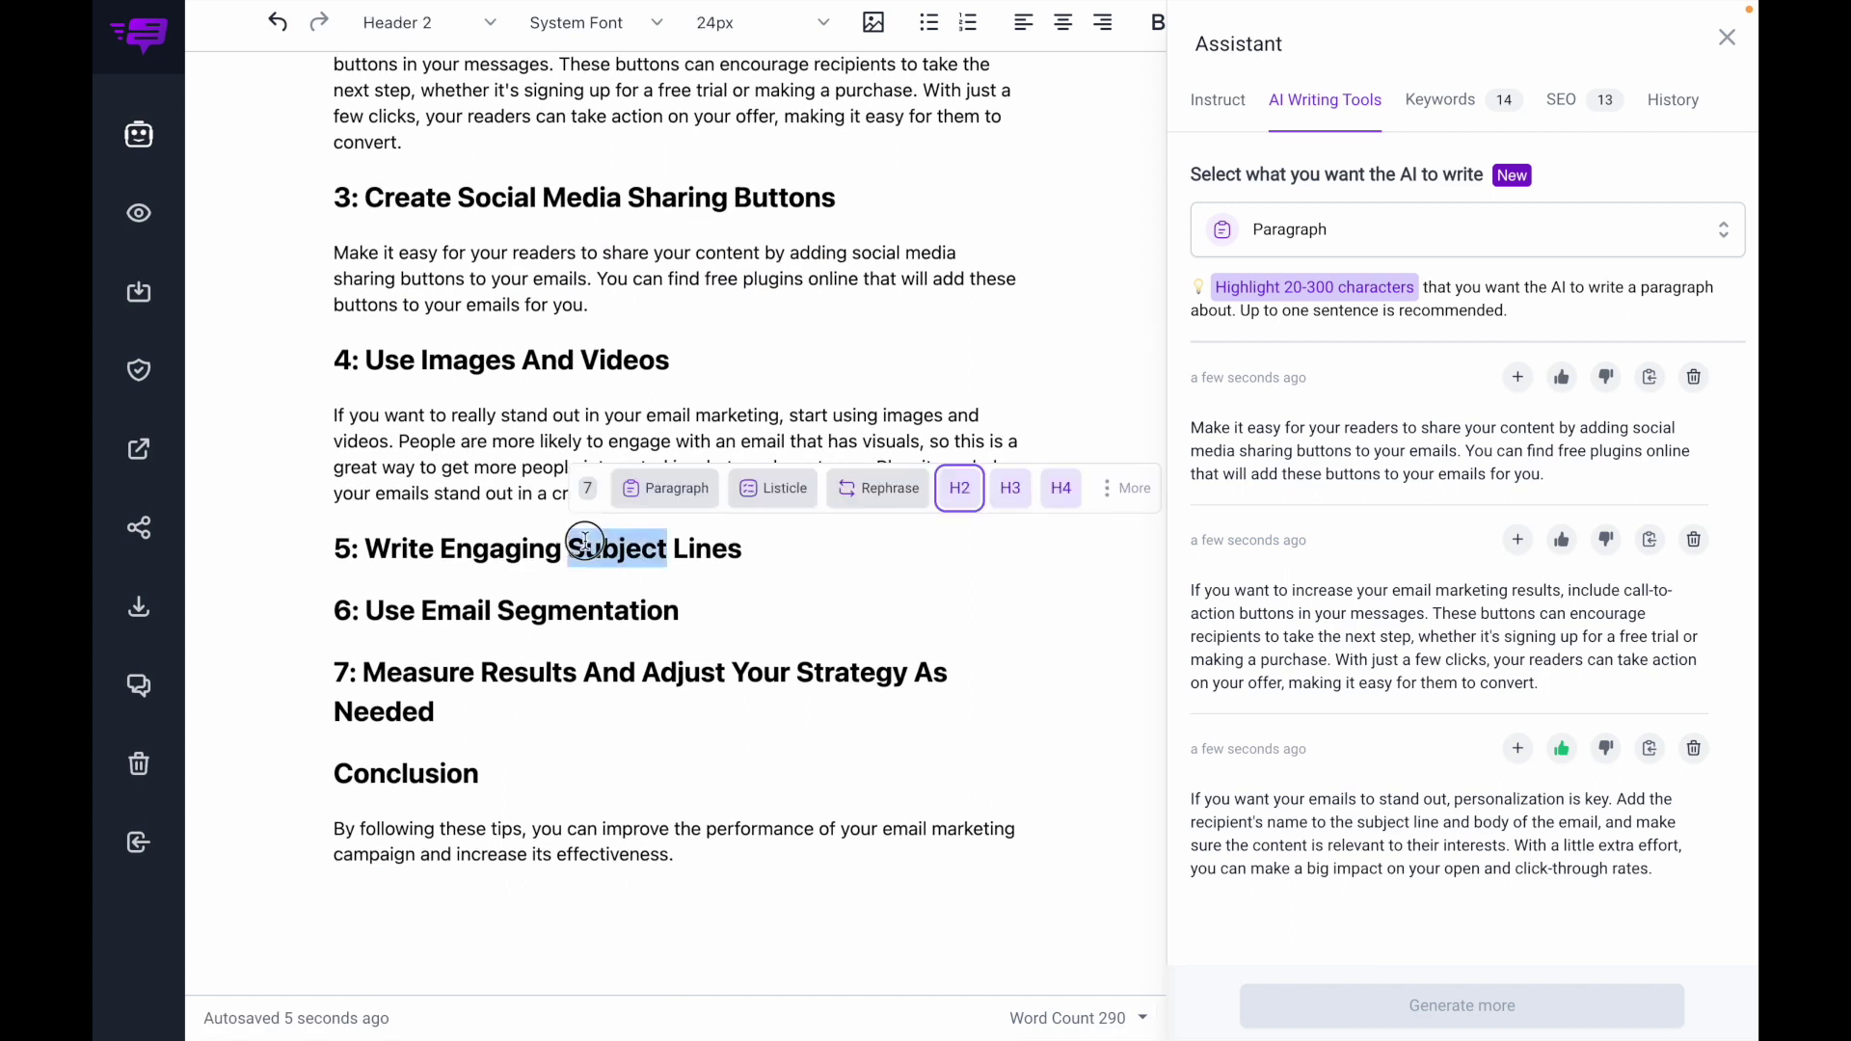
{"action": "left_click", "coordinate": [441, 467]}
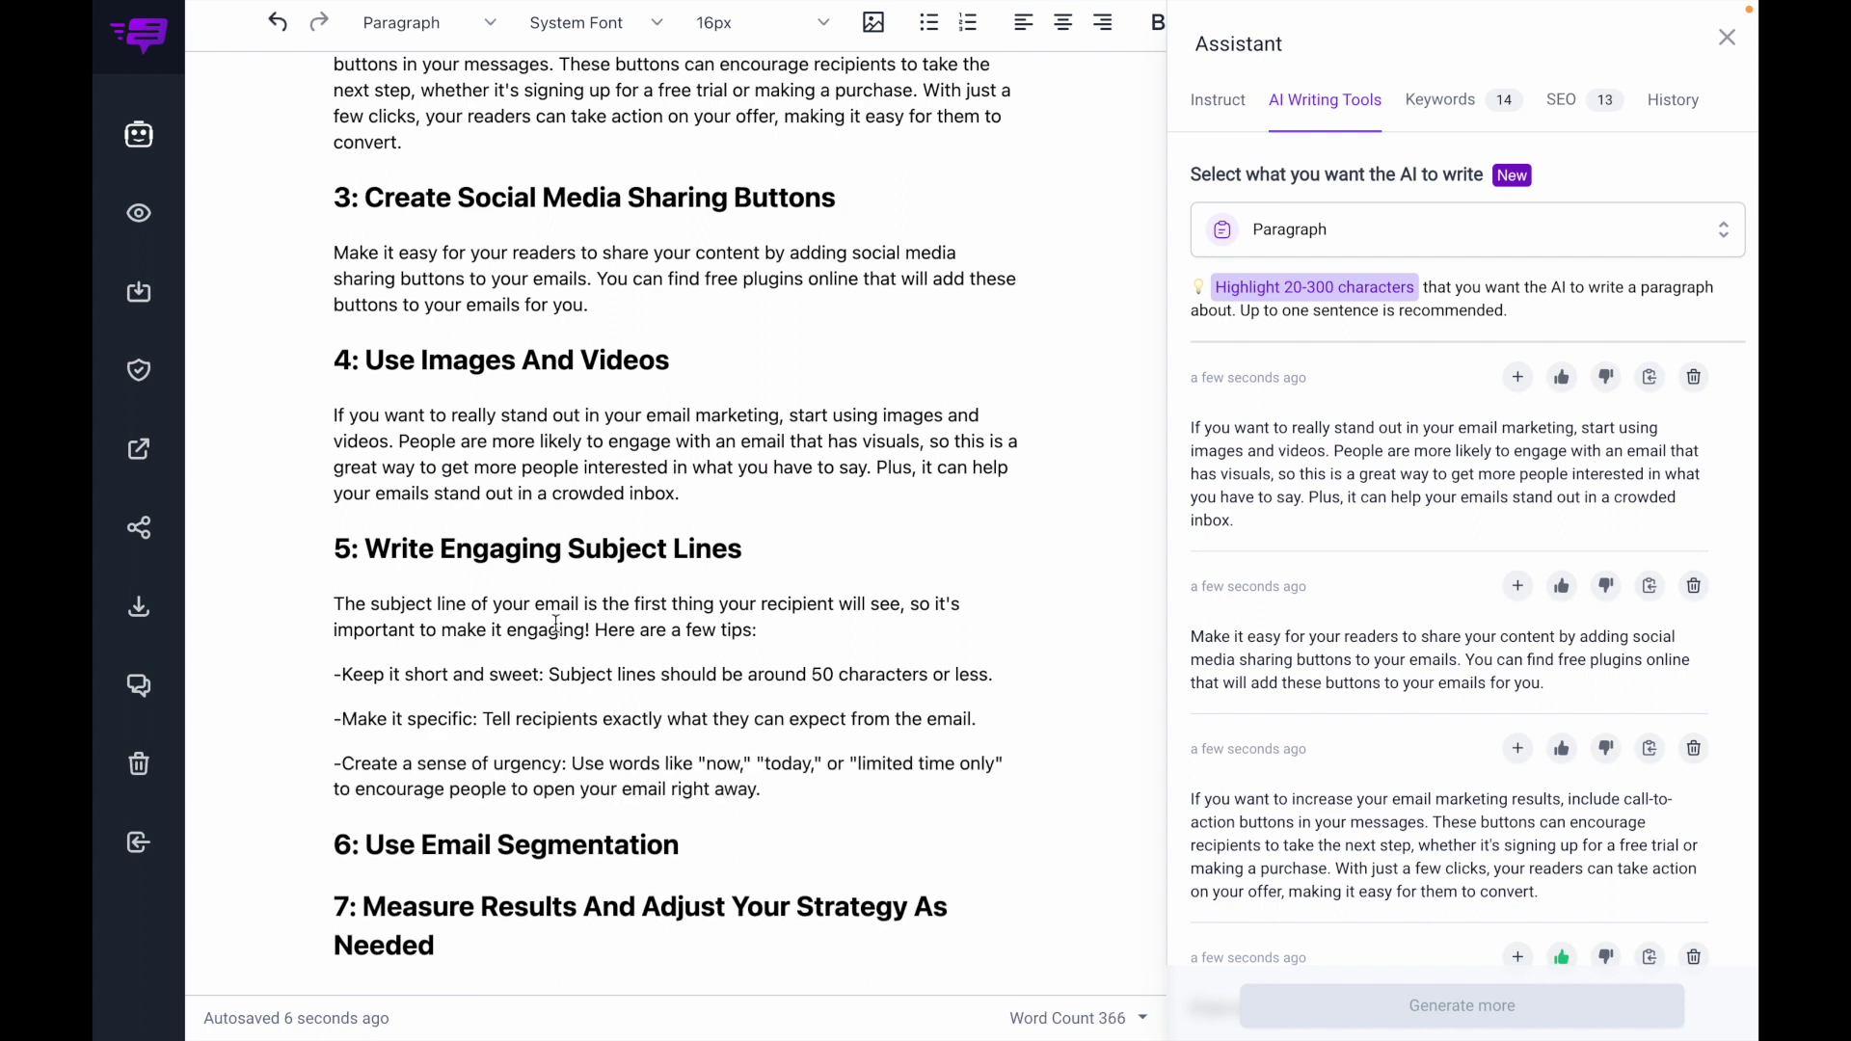
Add AI paragraphs for tip 6 on email segmentation and tip 7
{"action": "scroll", "coordinate": [555, 625], "scroll_direction": "down", "scroll_amount": 3}
{"action": "triple_click", "coordinate": [488, 607]}
{"action": "left_click", "coordinate": [438, 537]}
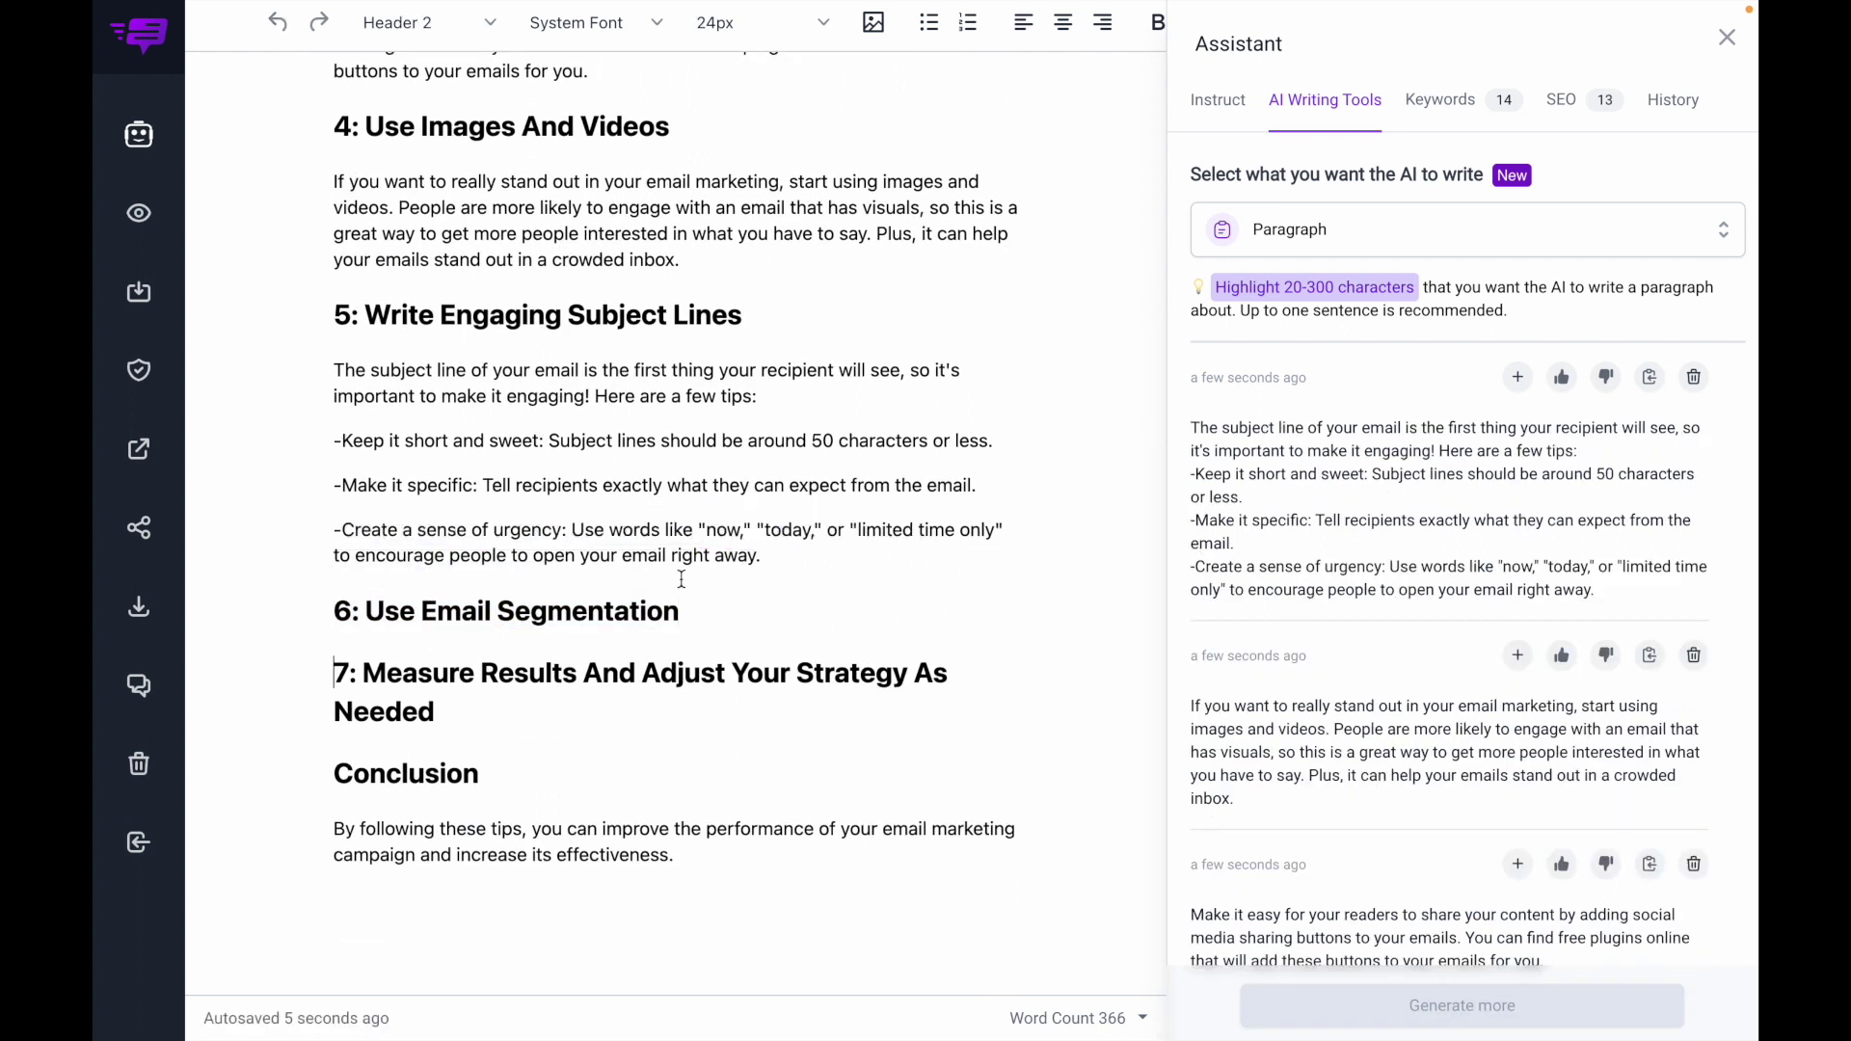
{"action": "triple_click", "coordinate": [424, 698]}
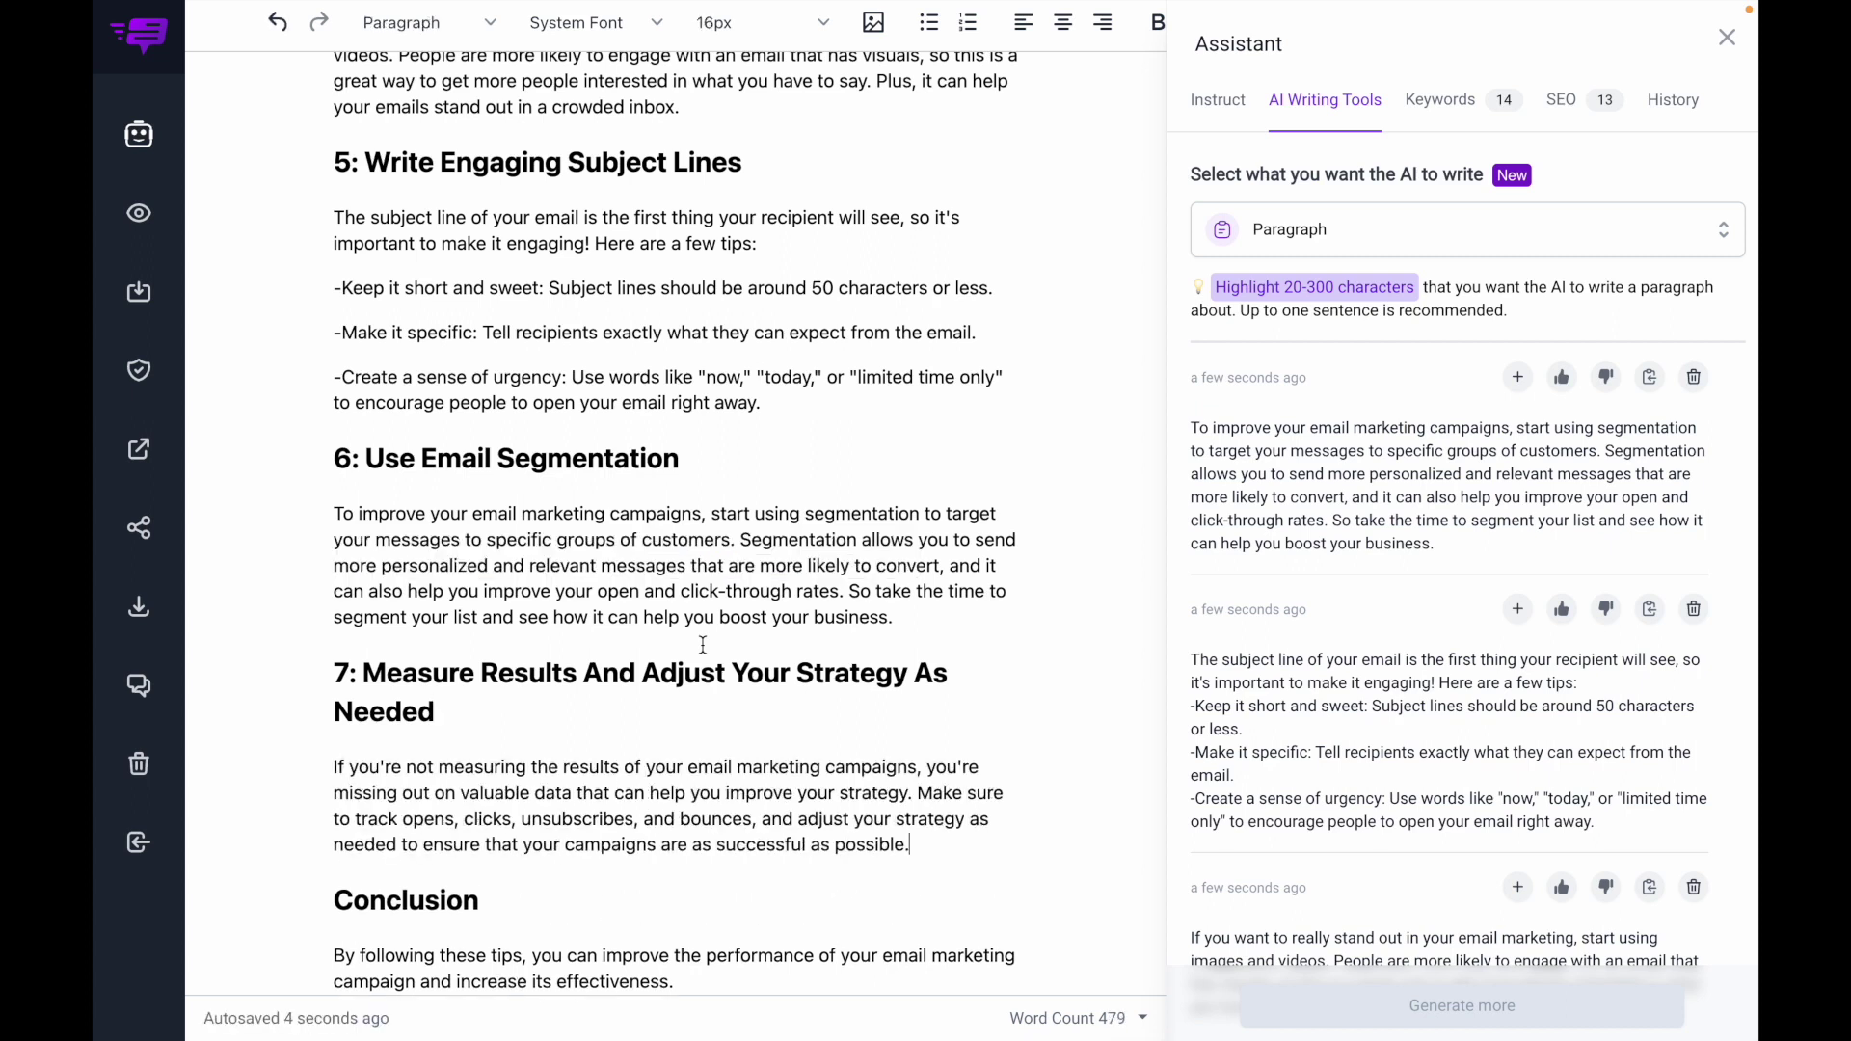
{"action": "scroll", "coordinate": [703, 645], "scroll_direction": "up", "scroll_amount": 10}
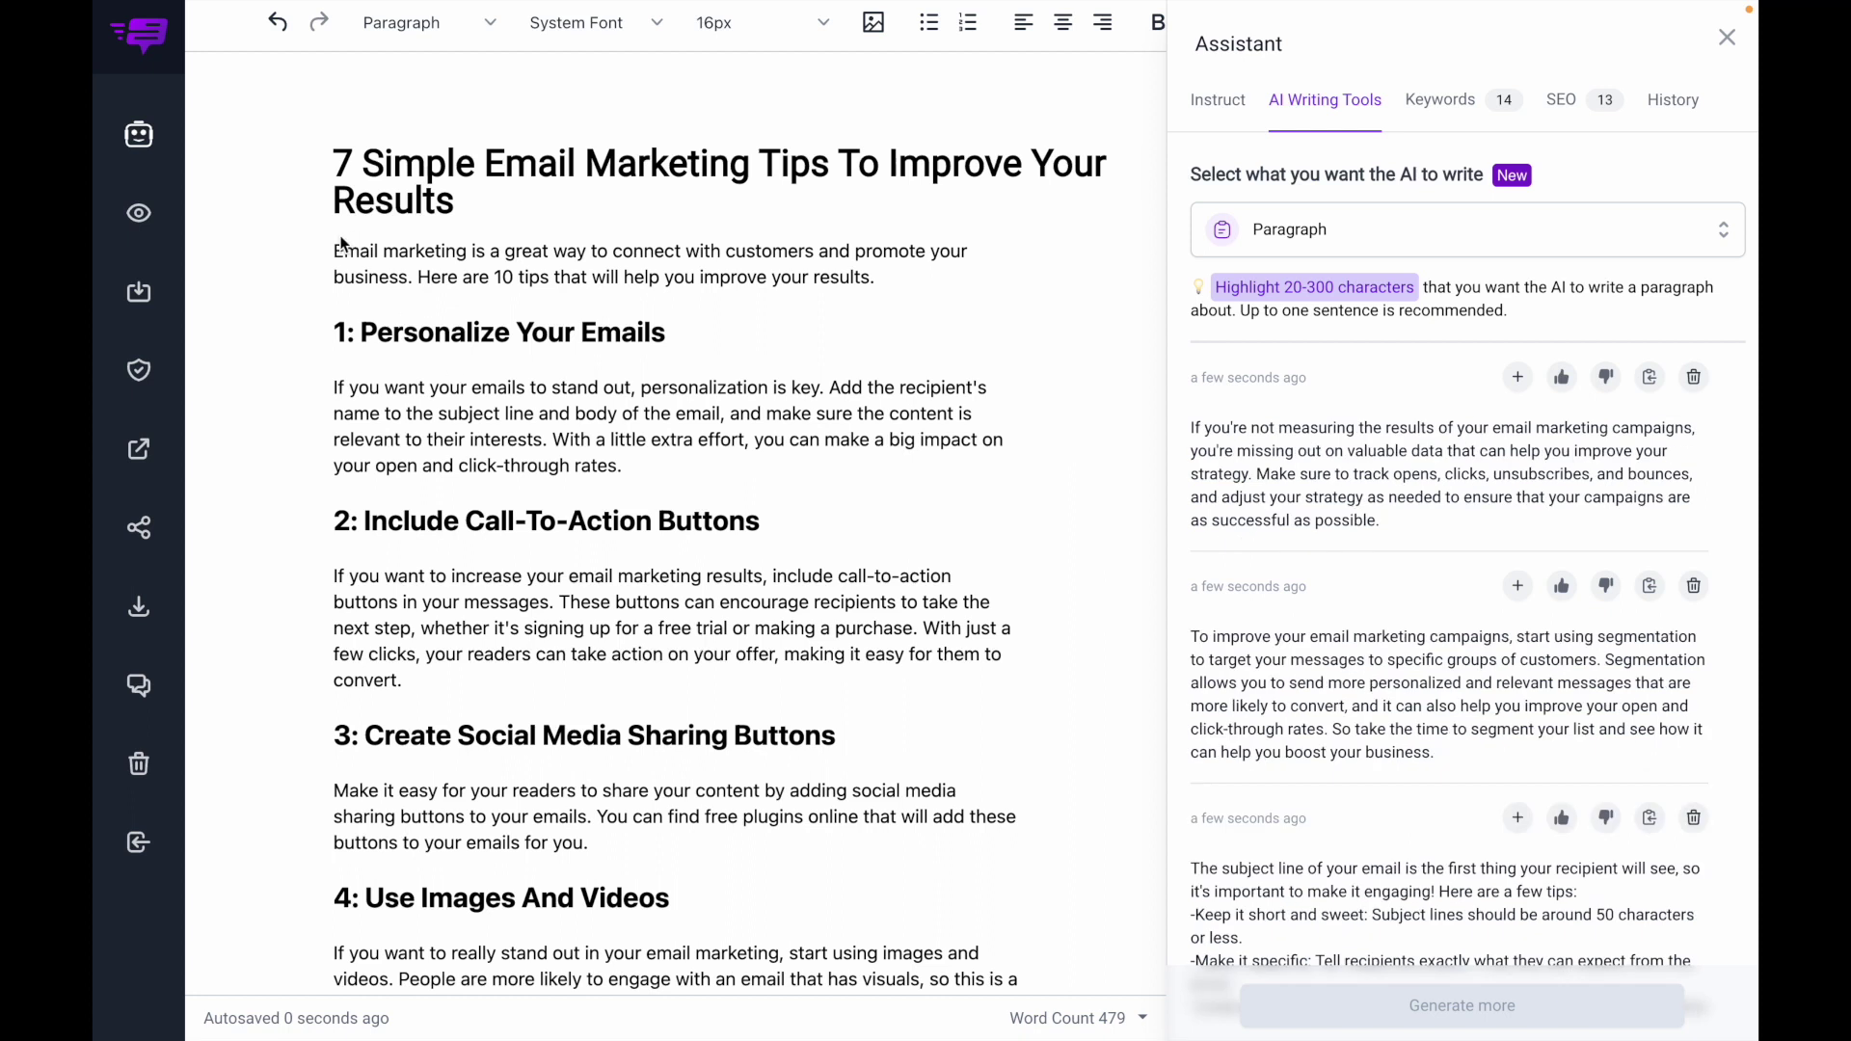
Type a prompt below the intro asking to rewrite it longer with an email marketing statistic
{"action": "left_click_drag", "start_coordinate": [334, 251], "coordinate": [900, 278]}
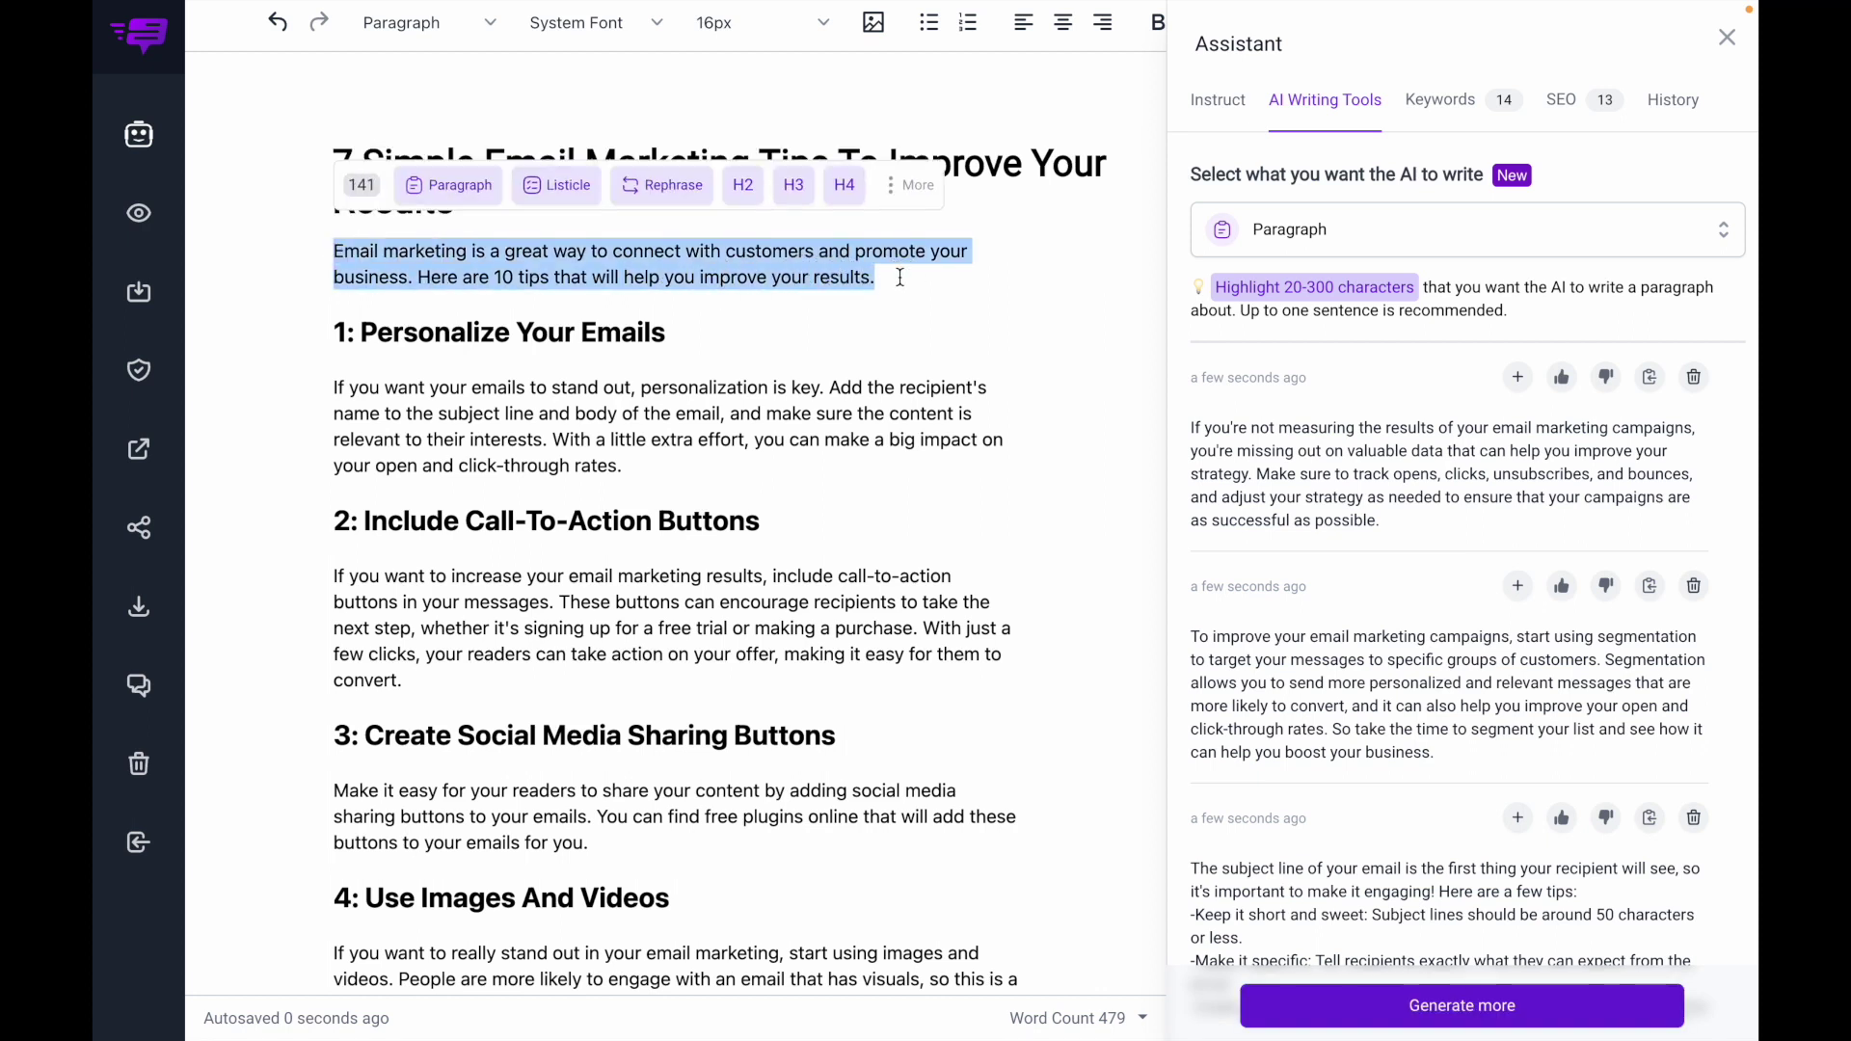
{"action": "left_click", "coordinate": [888, 275]}
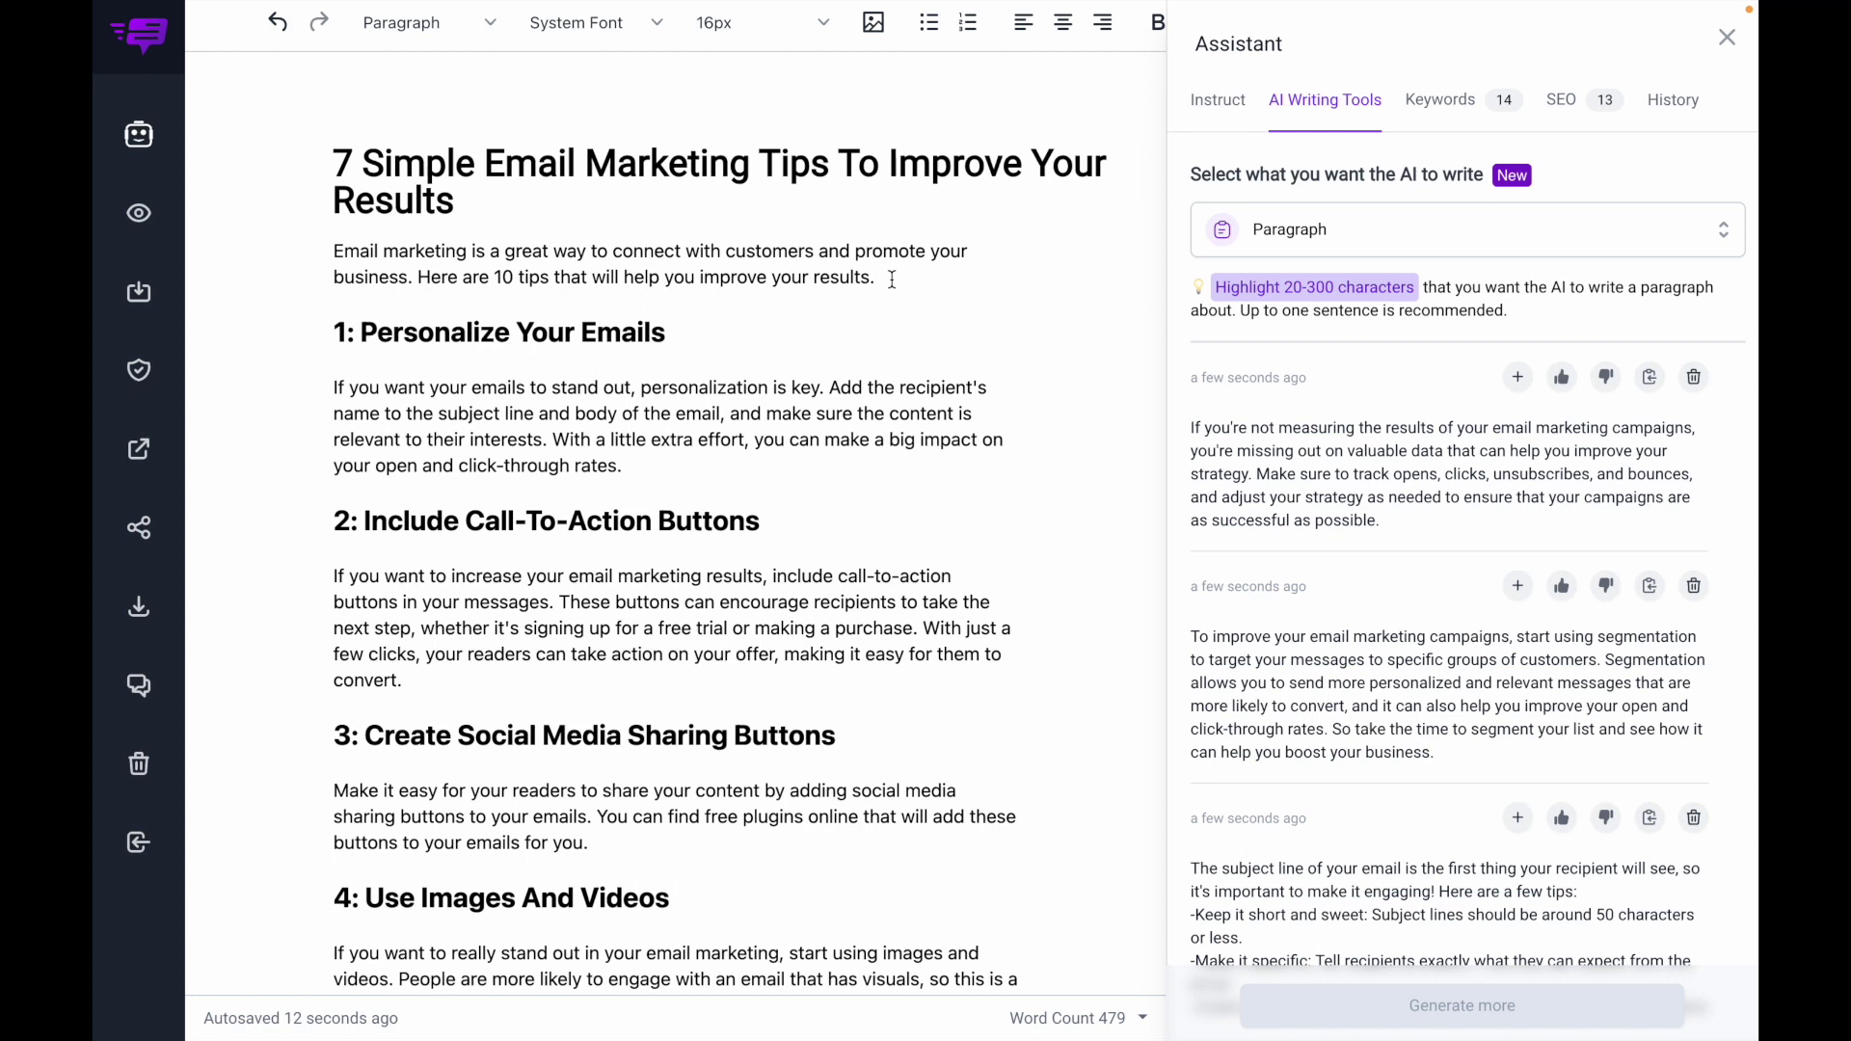
{"action": "key", "text": "Return"}
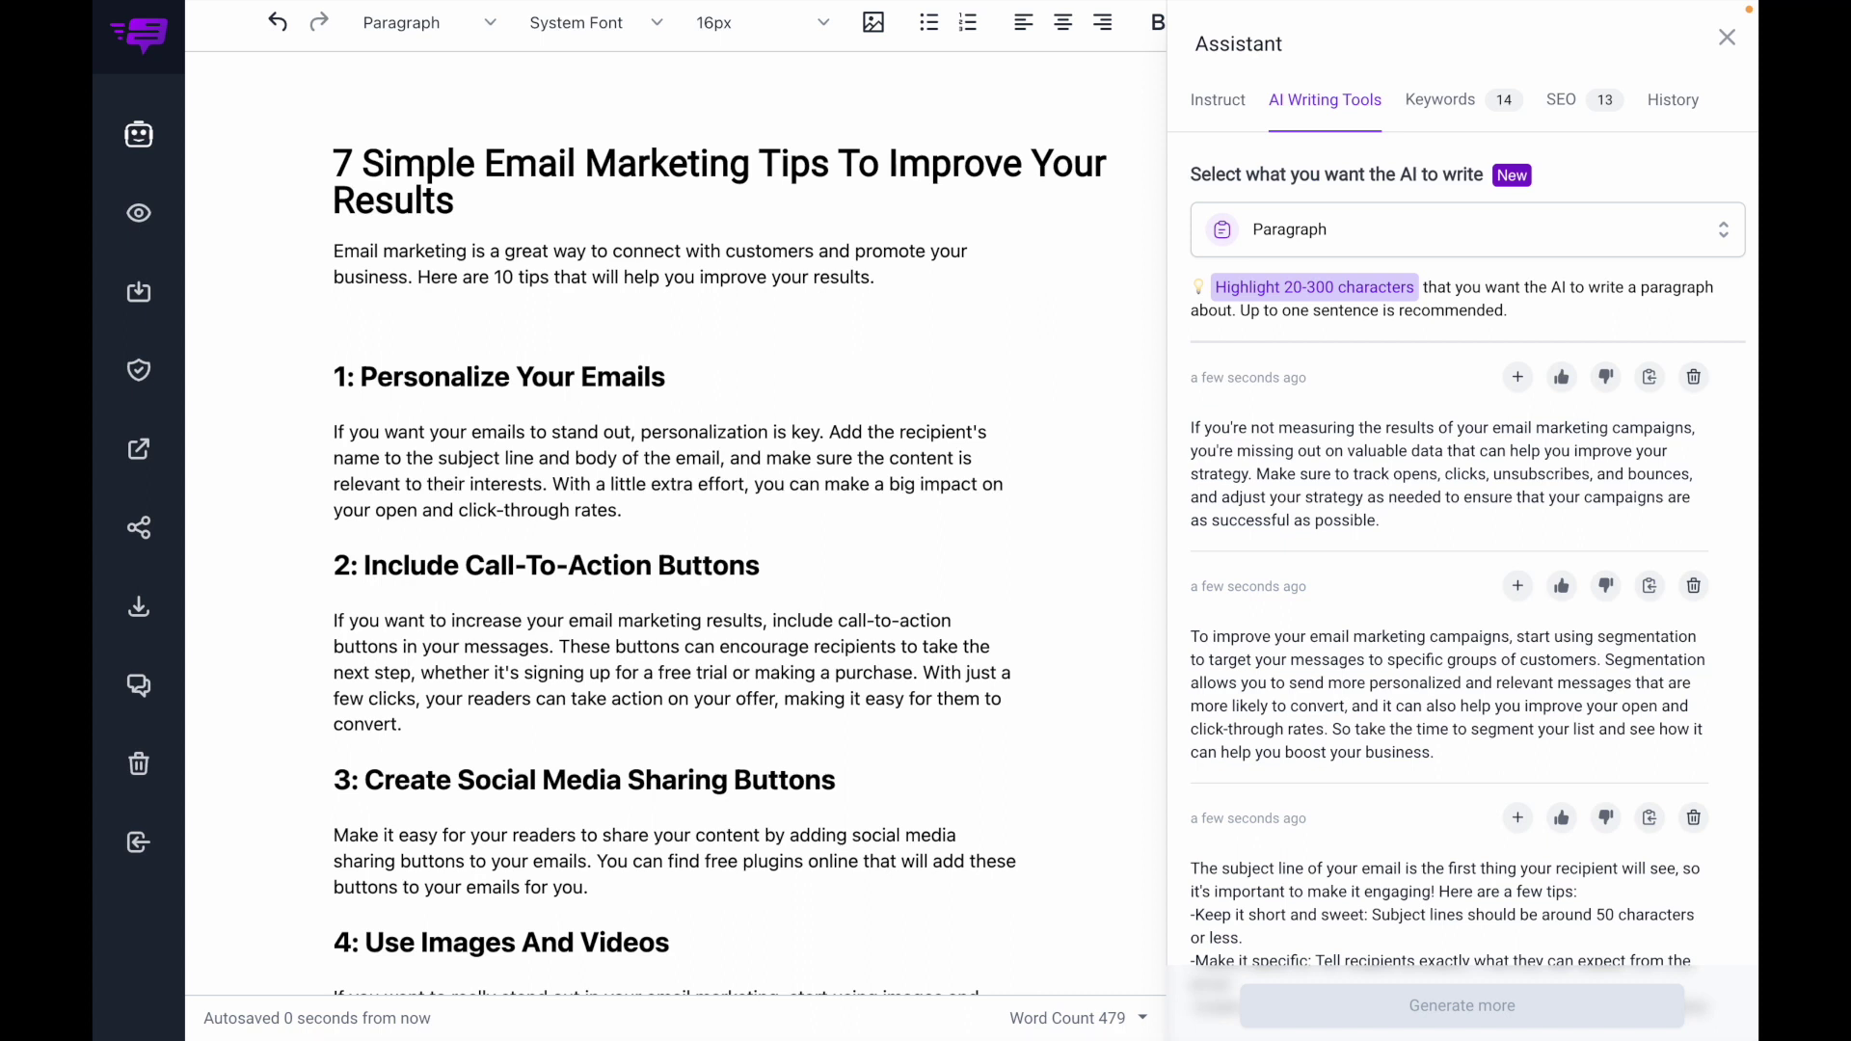
{"action": "type", "text": "Rewrite the above"}
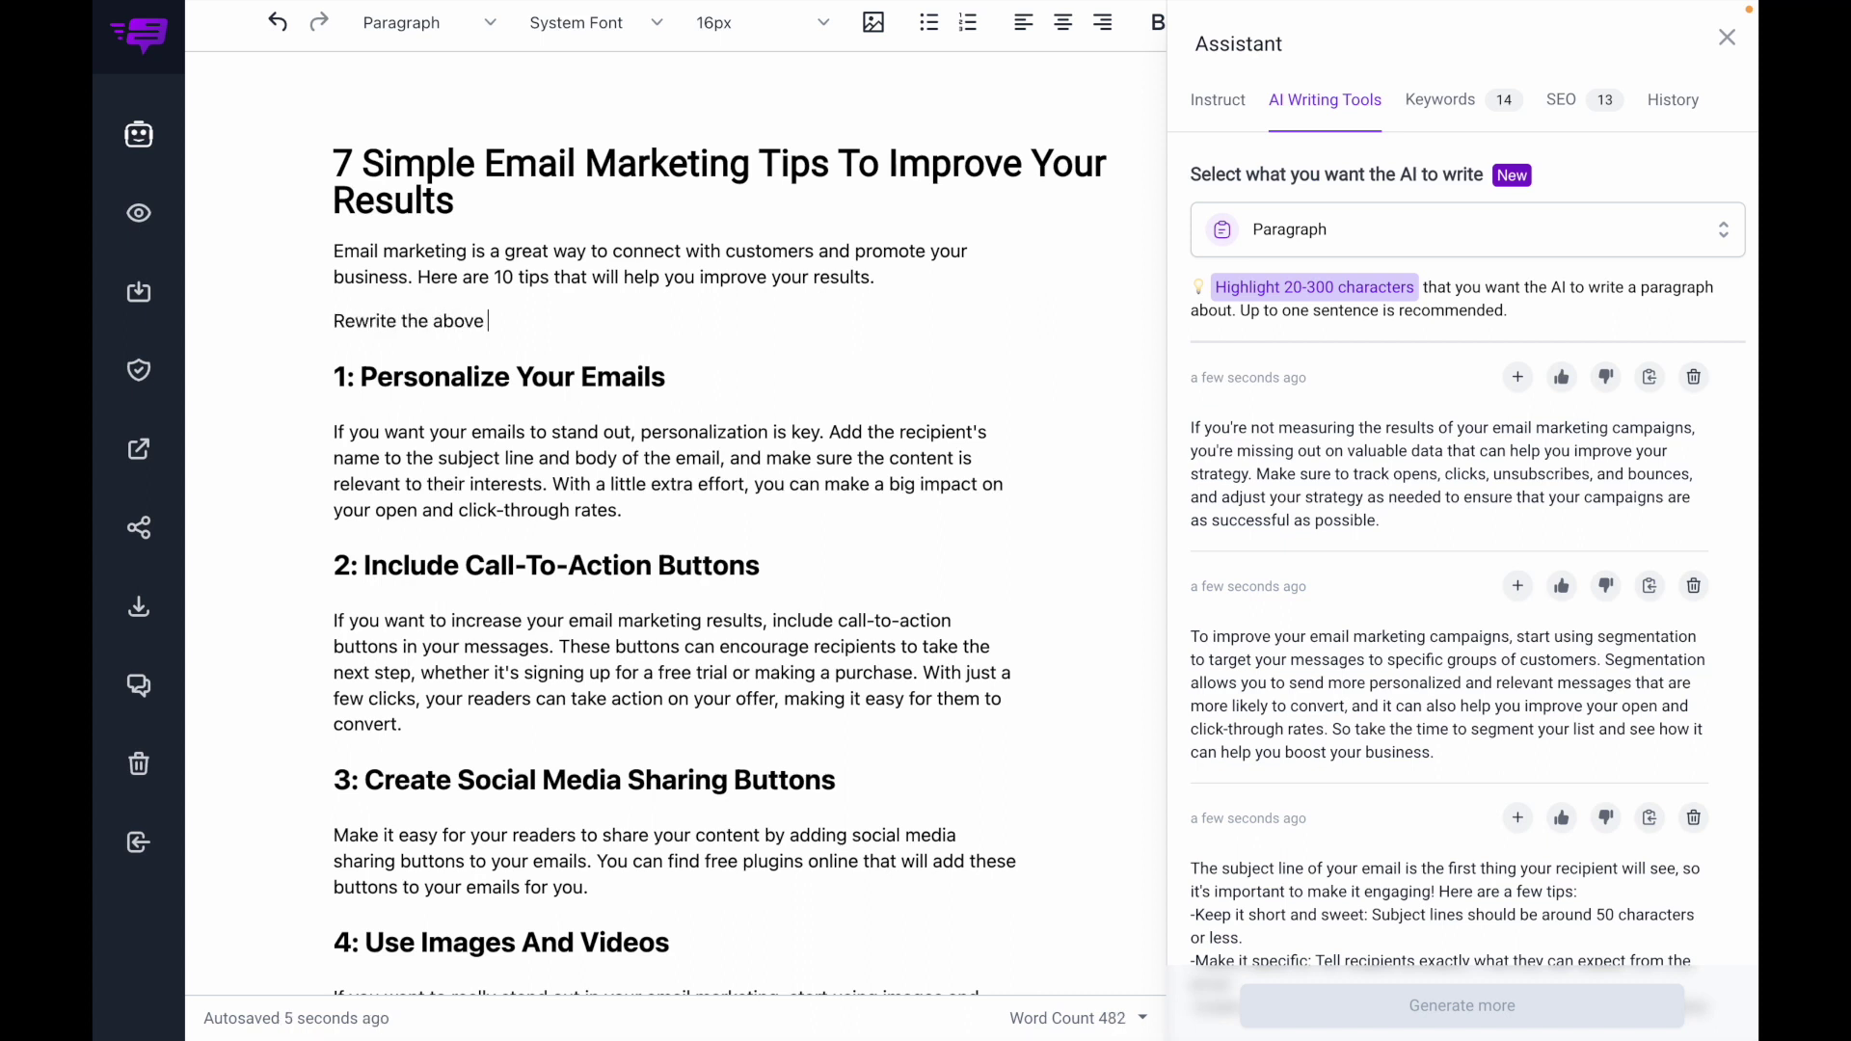
{"action": "type", "text": " intro paragraph to make it longer and include a stat"}
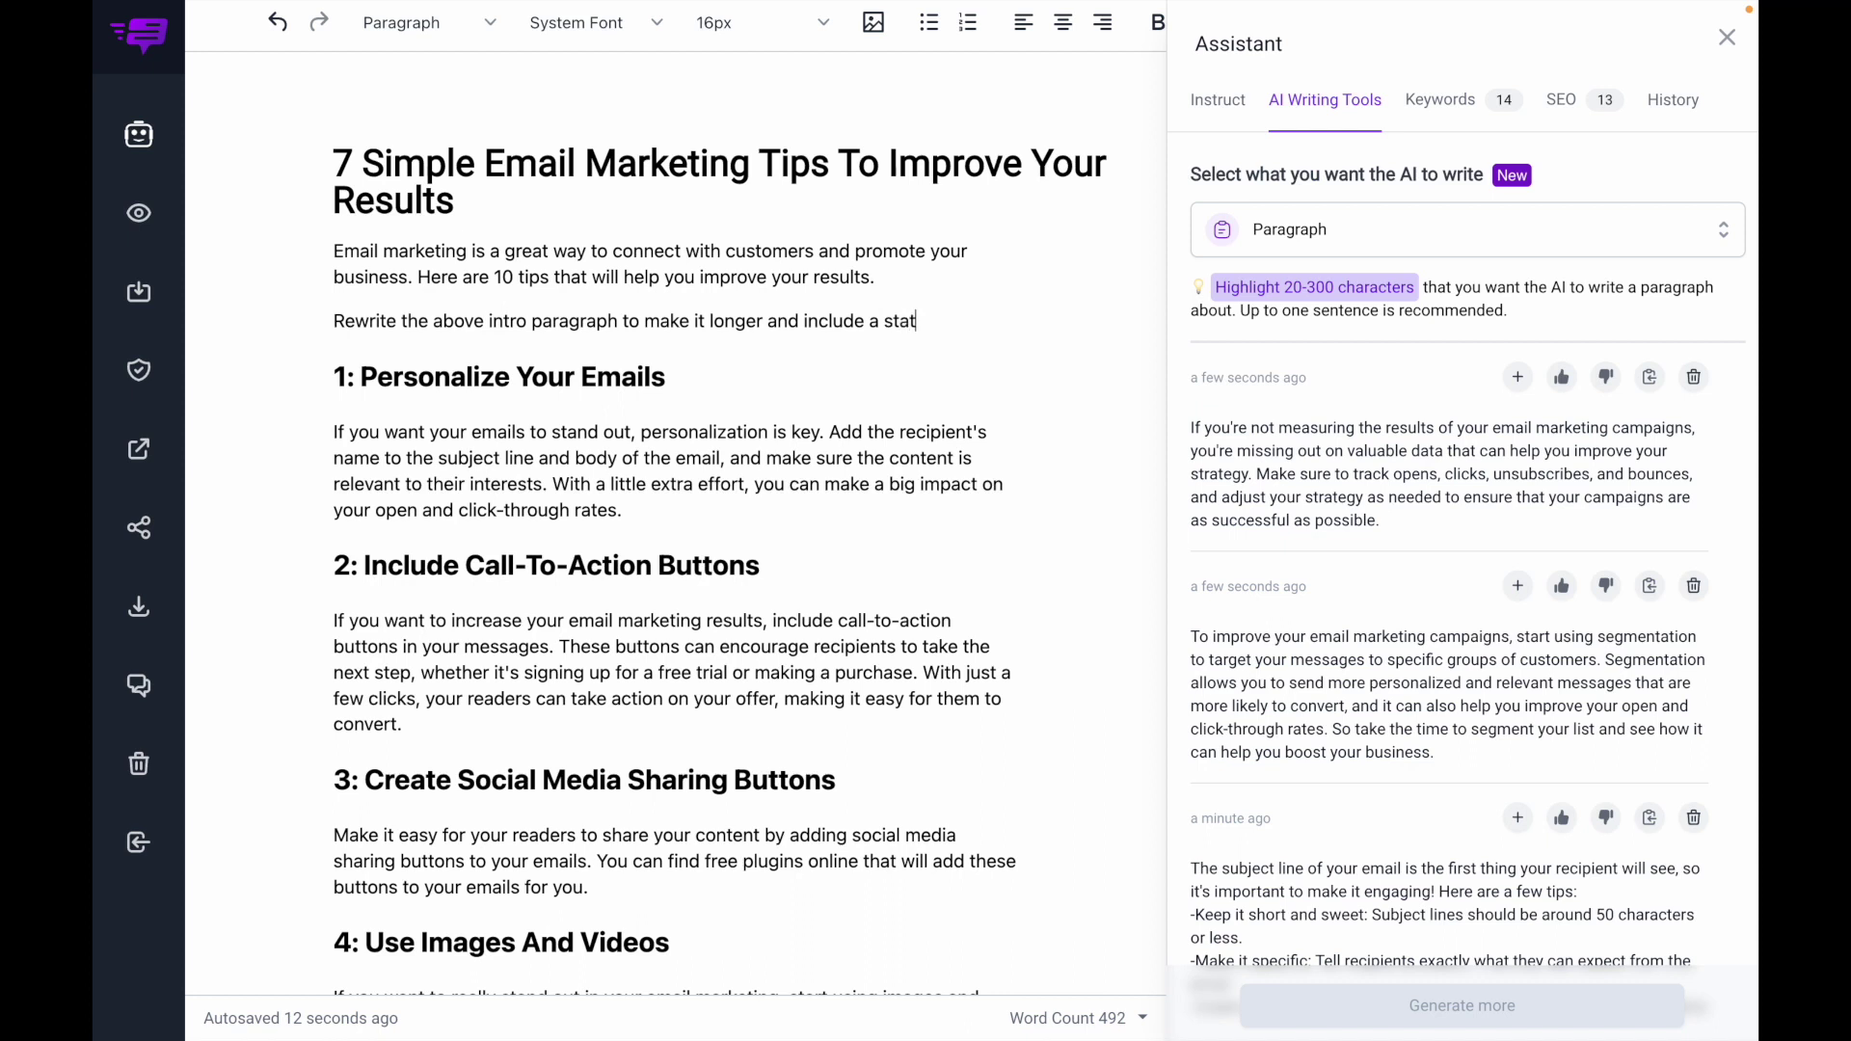
{"action": "type", "text": "istic about the bene"}
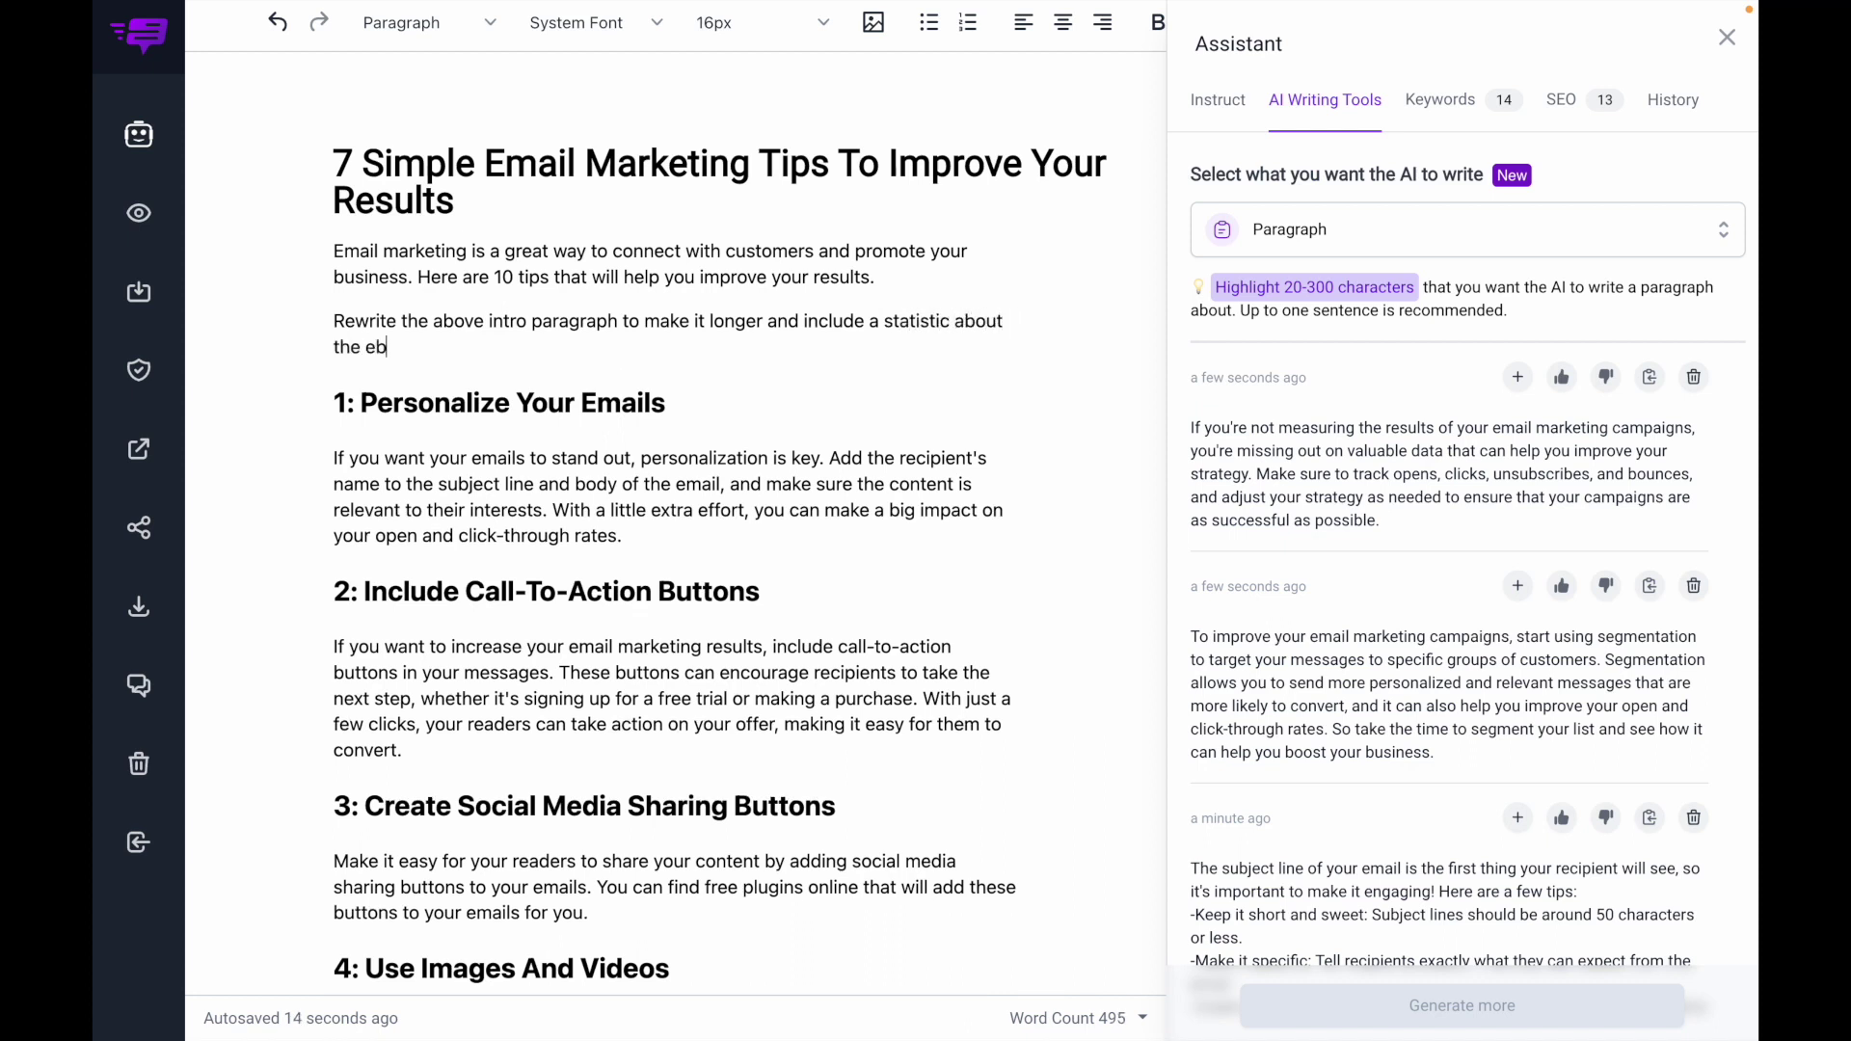
{"action": "type", "text": "fits of email marketing"}
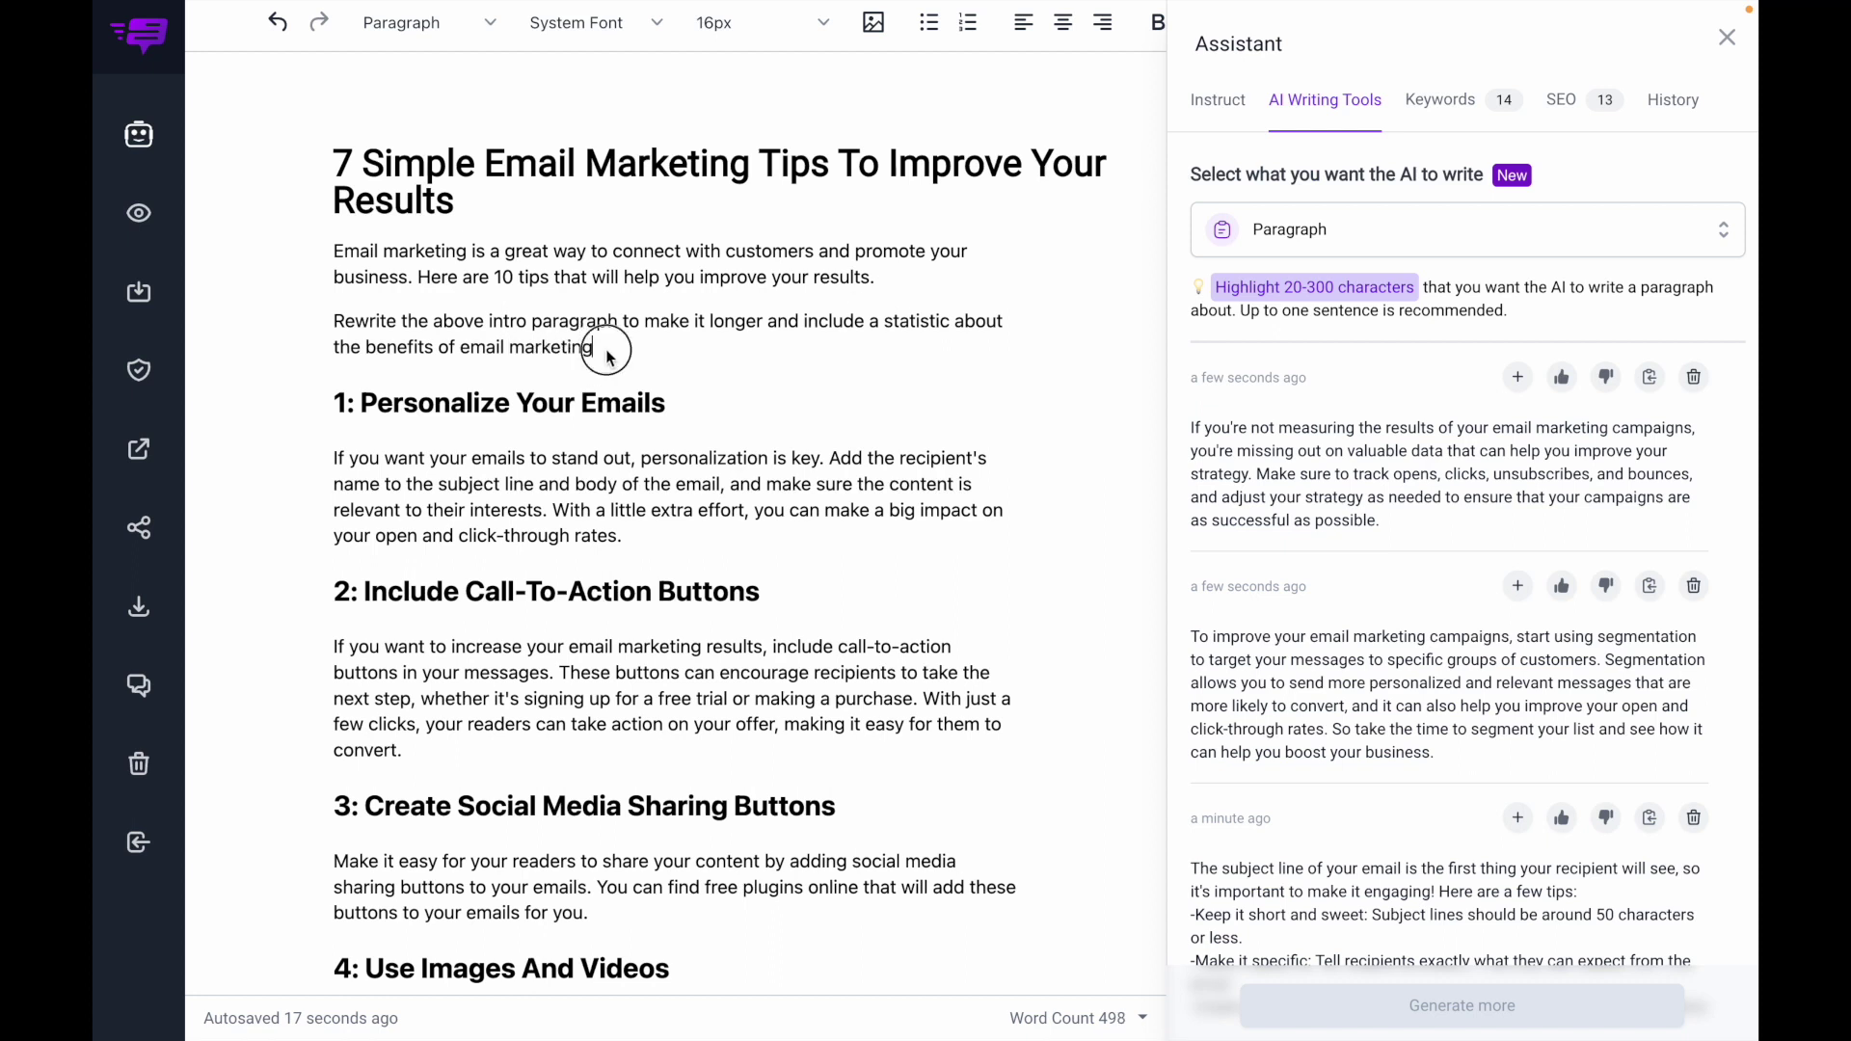
Run the rewrite prompt as an AI command, then delete the old intro and prompt
{"action": "left_click_drag", "start_coordinate": [606, 352], "coordinate": [330, 324]}
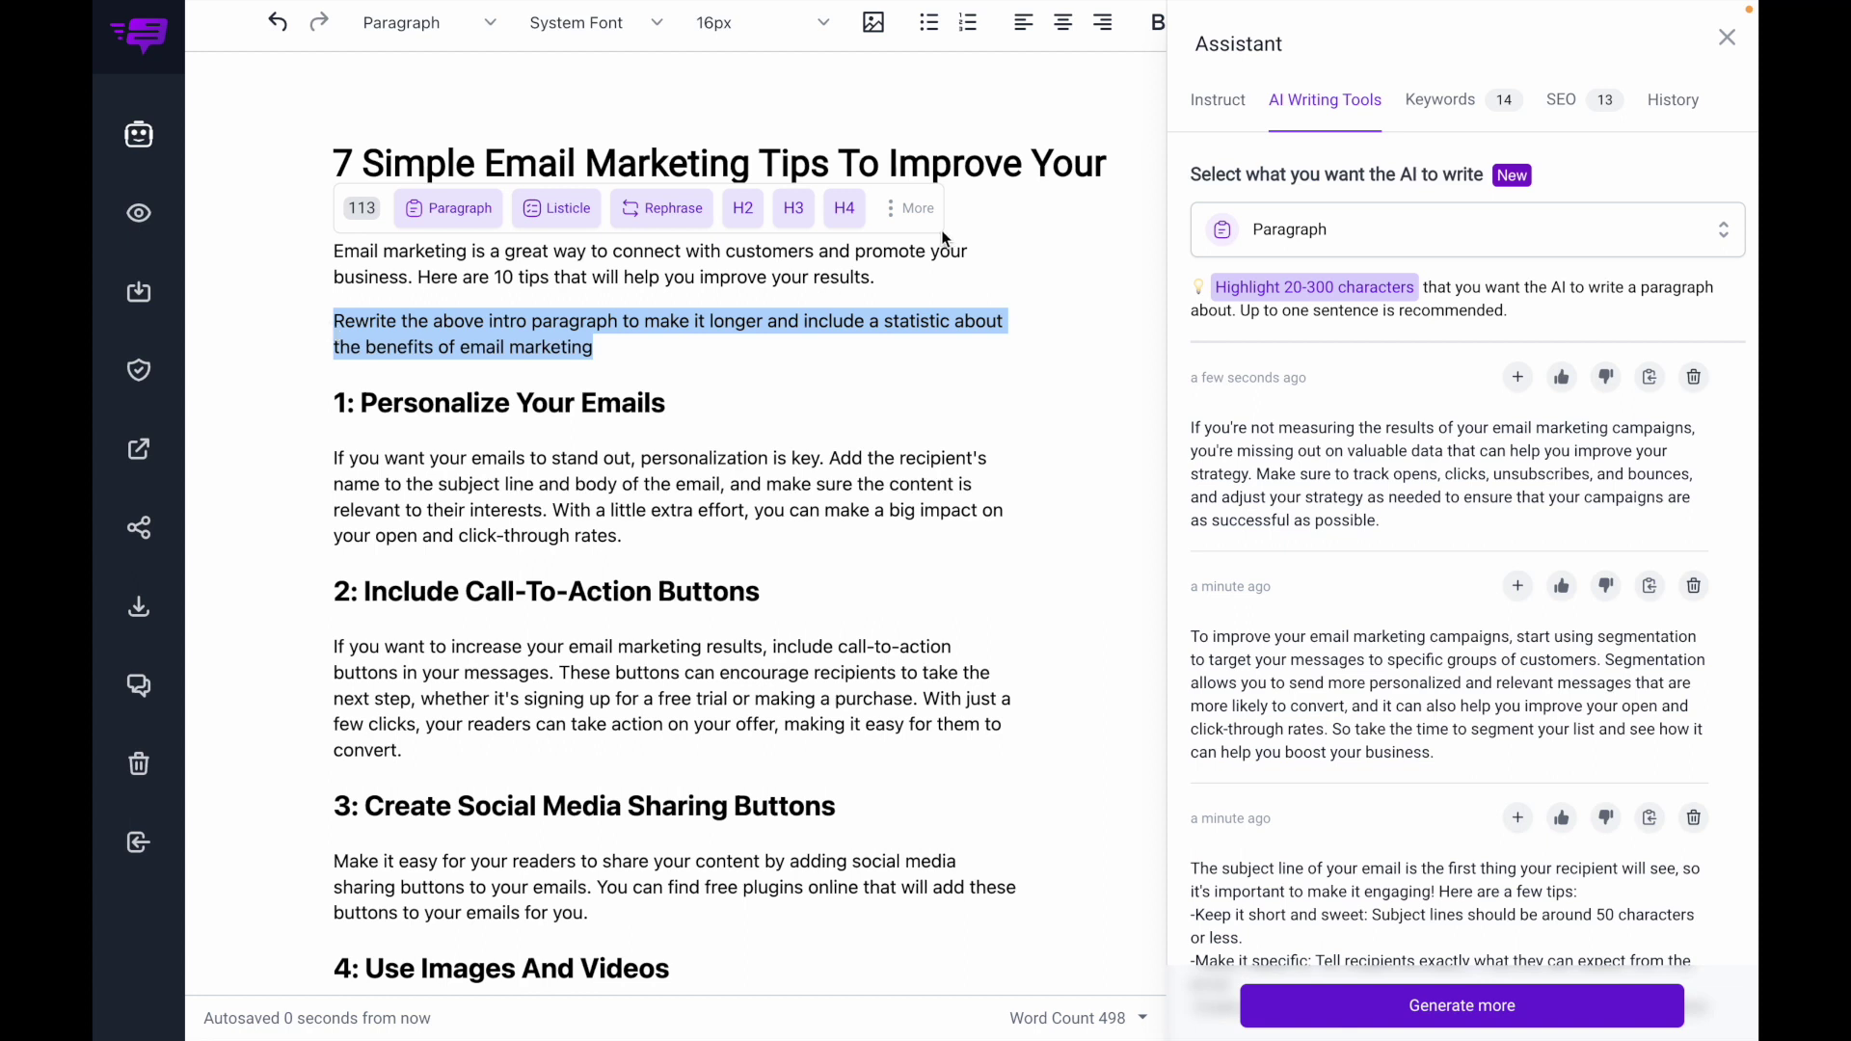
{"action": "left_click", "coordinate": [909, 208]}
{"action": "left_click", "coordinate": [896, 281]}
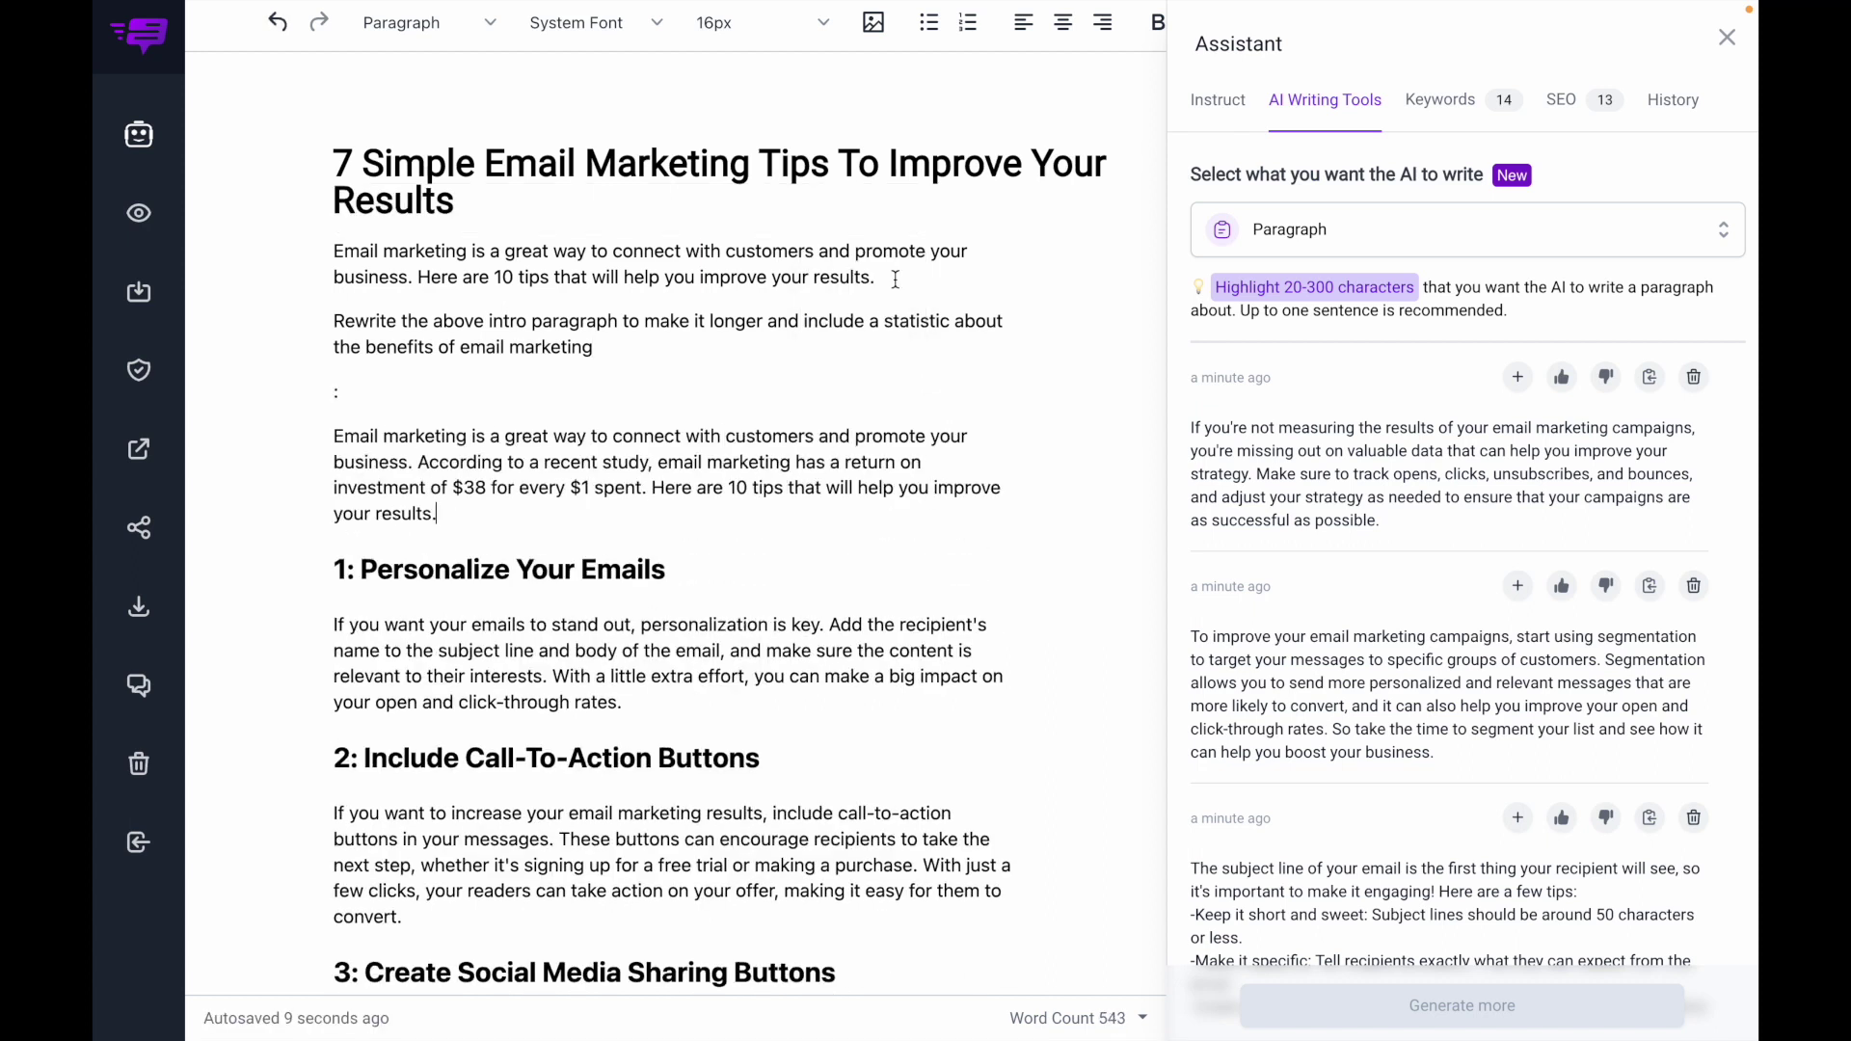
{"action": "left_click", "coordinate": [1421, 241]}
{"action": "left_click", "coordinate": [1338, 449]}
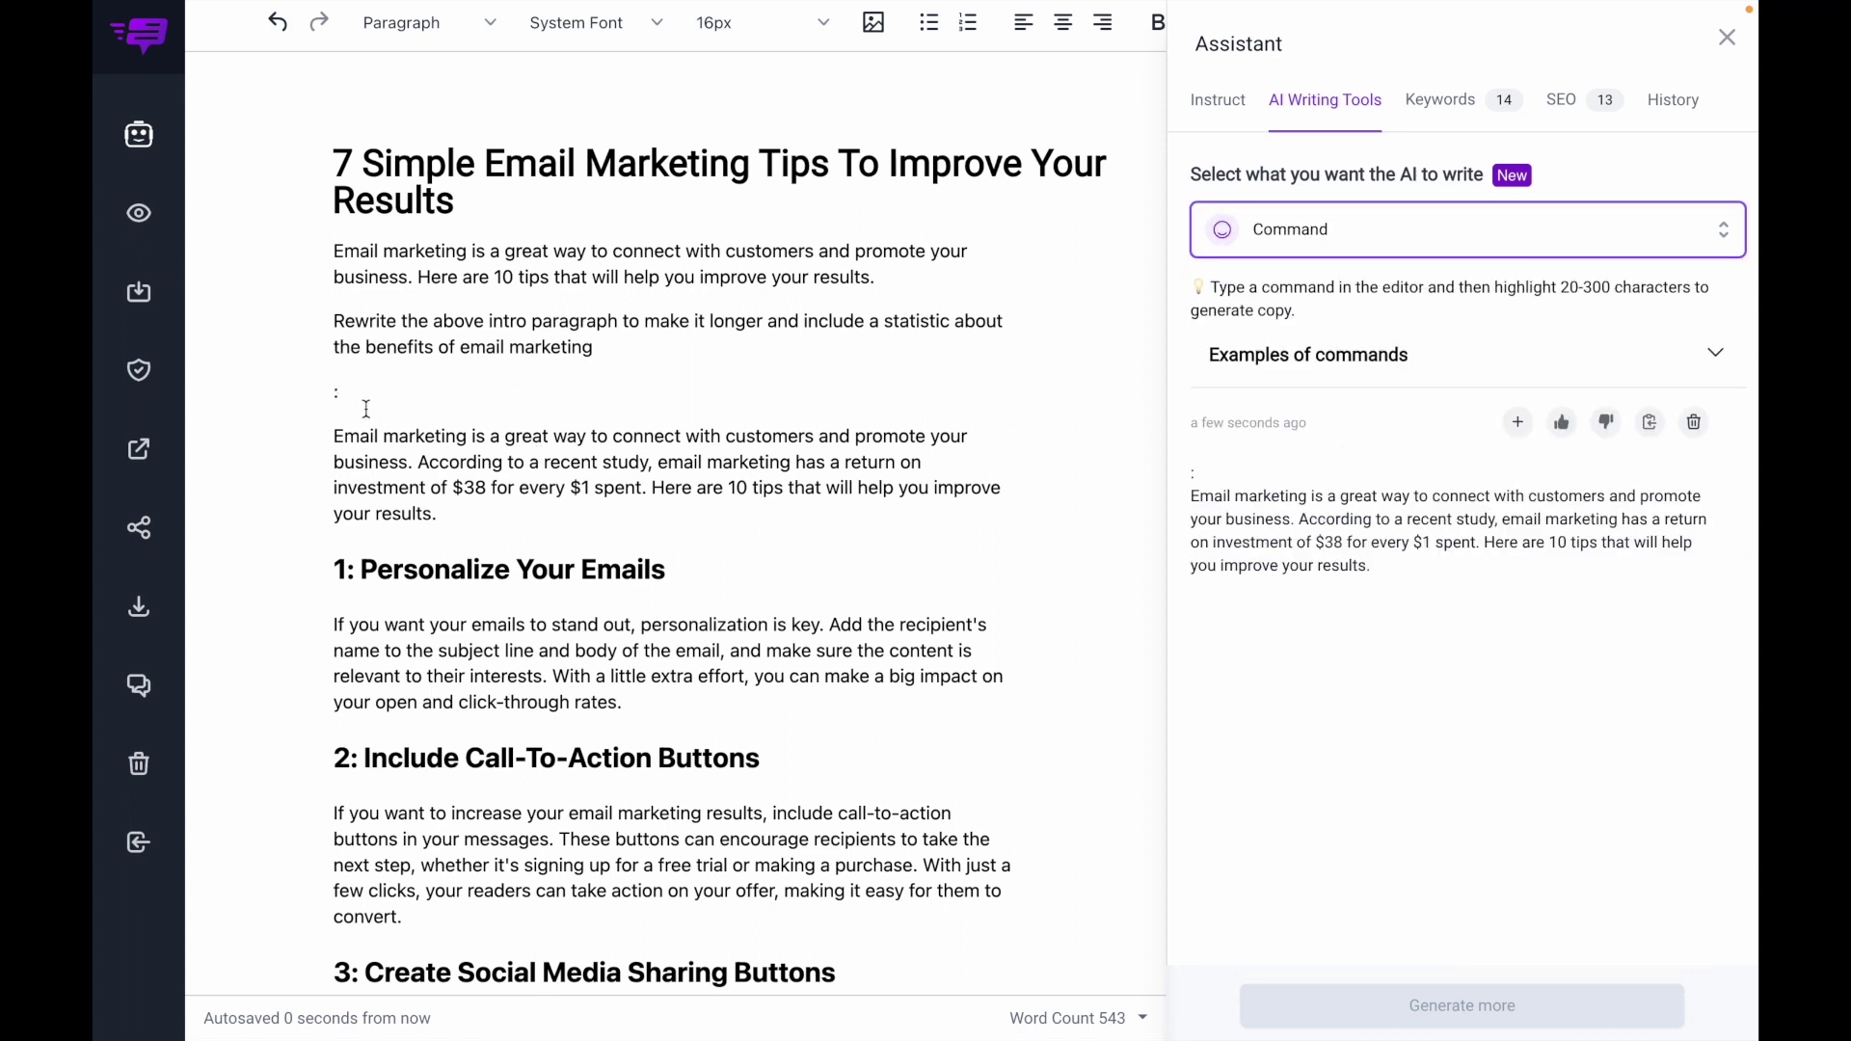
{"action": "left_click_drag", "start_coordinate": [334, 429], "coordinate": [334, 254]}
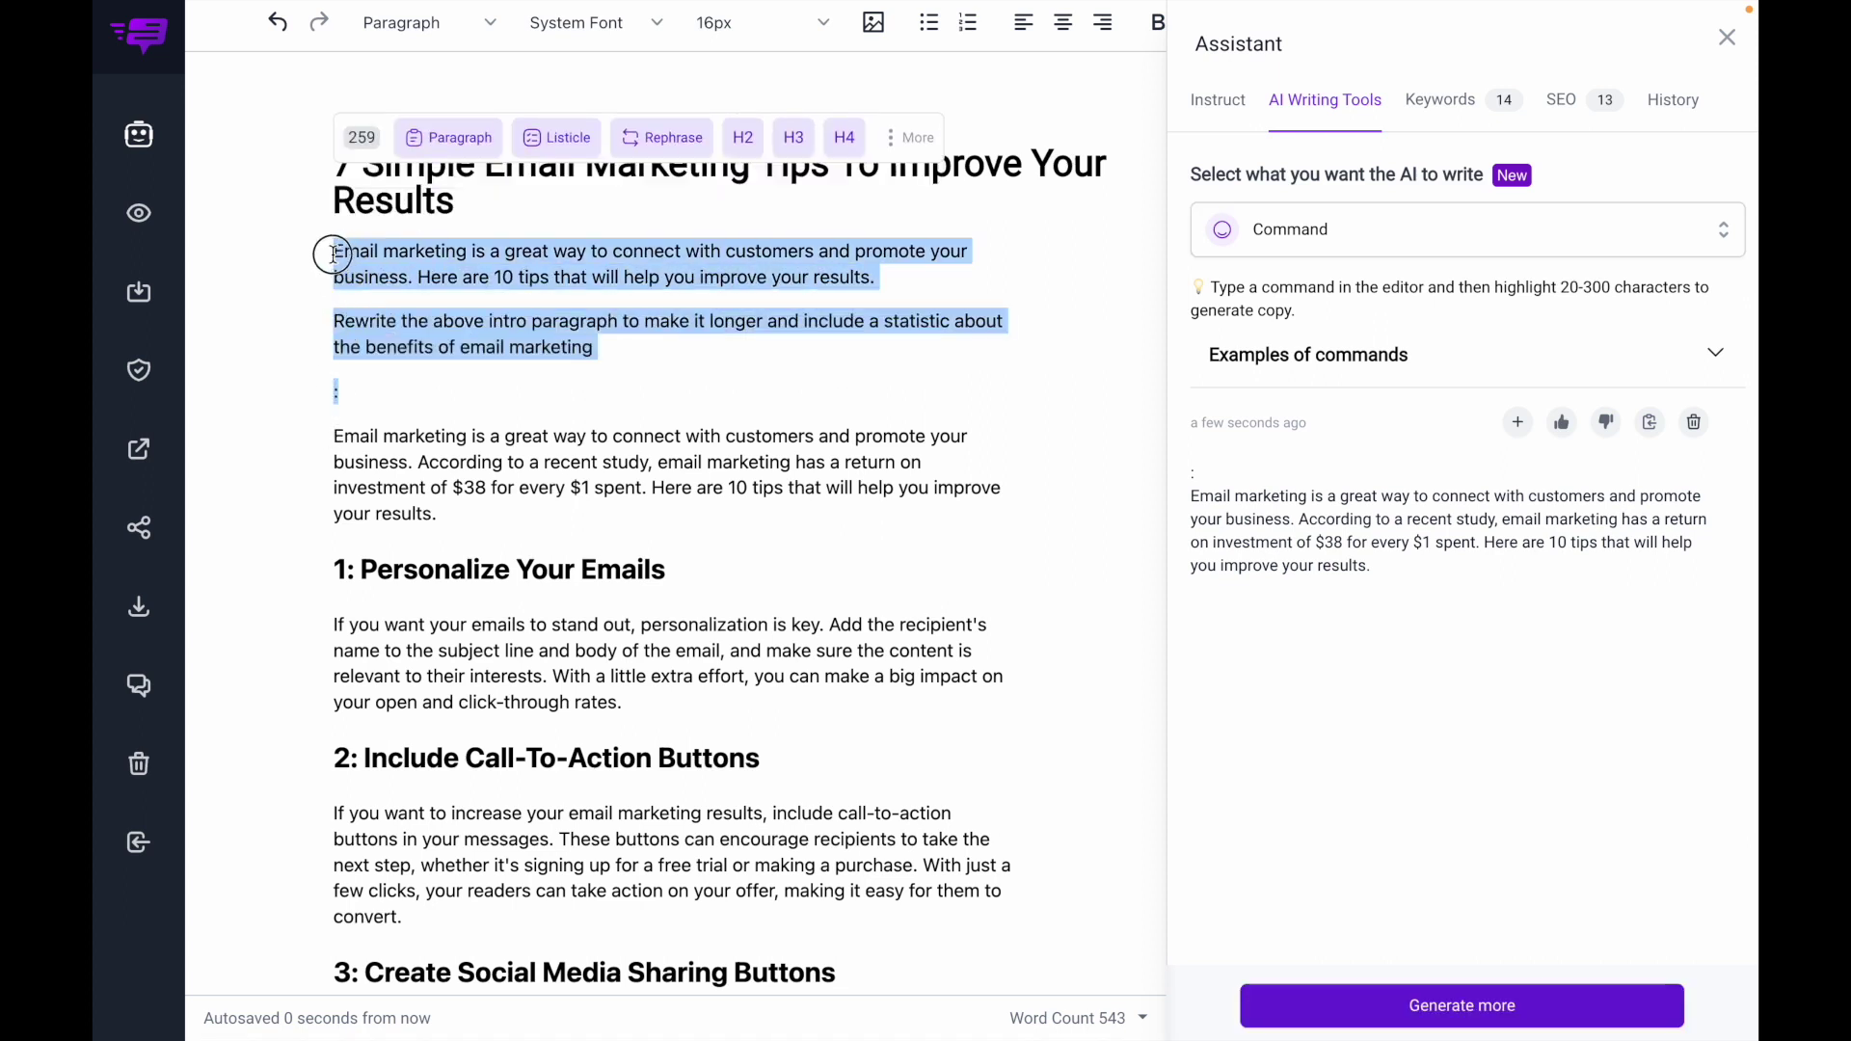
{"action": "key", "text": "BackSpace"}
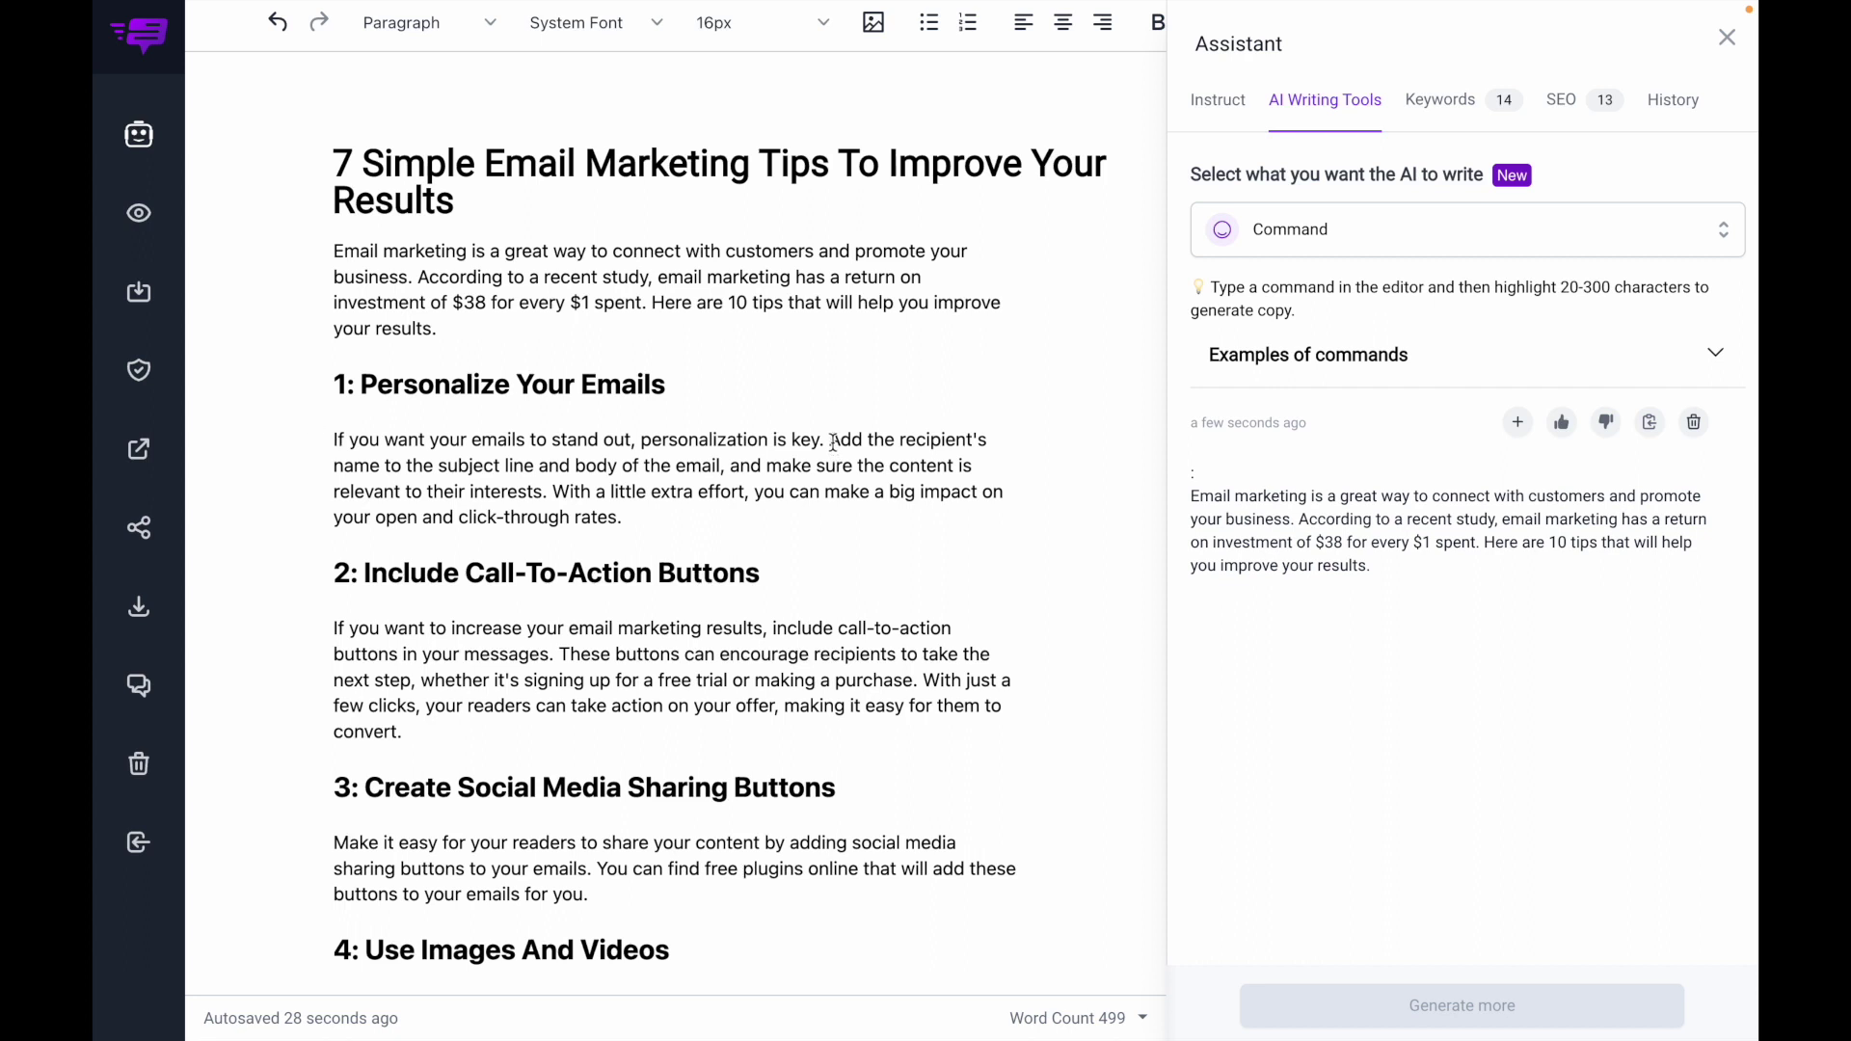
AI-rephrase tip 1's closing 'little extra effort' sentence and merge it into the paragraph
{"action": "left_click_drag", "start_coordinate": [551, 492], "coordinate": [623, 518]}
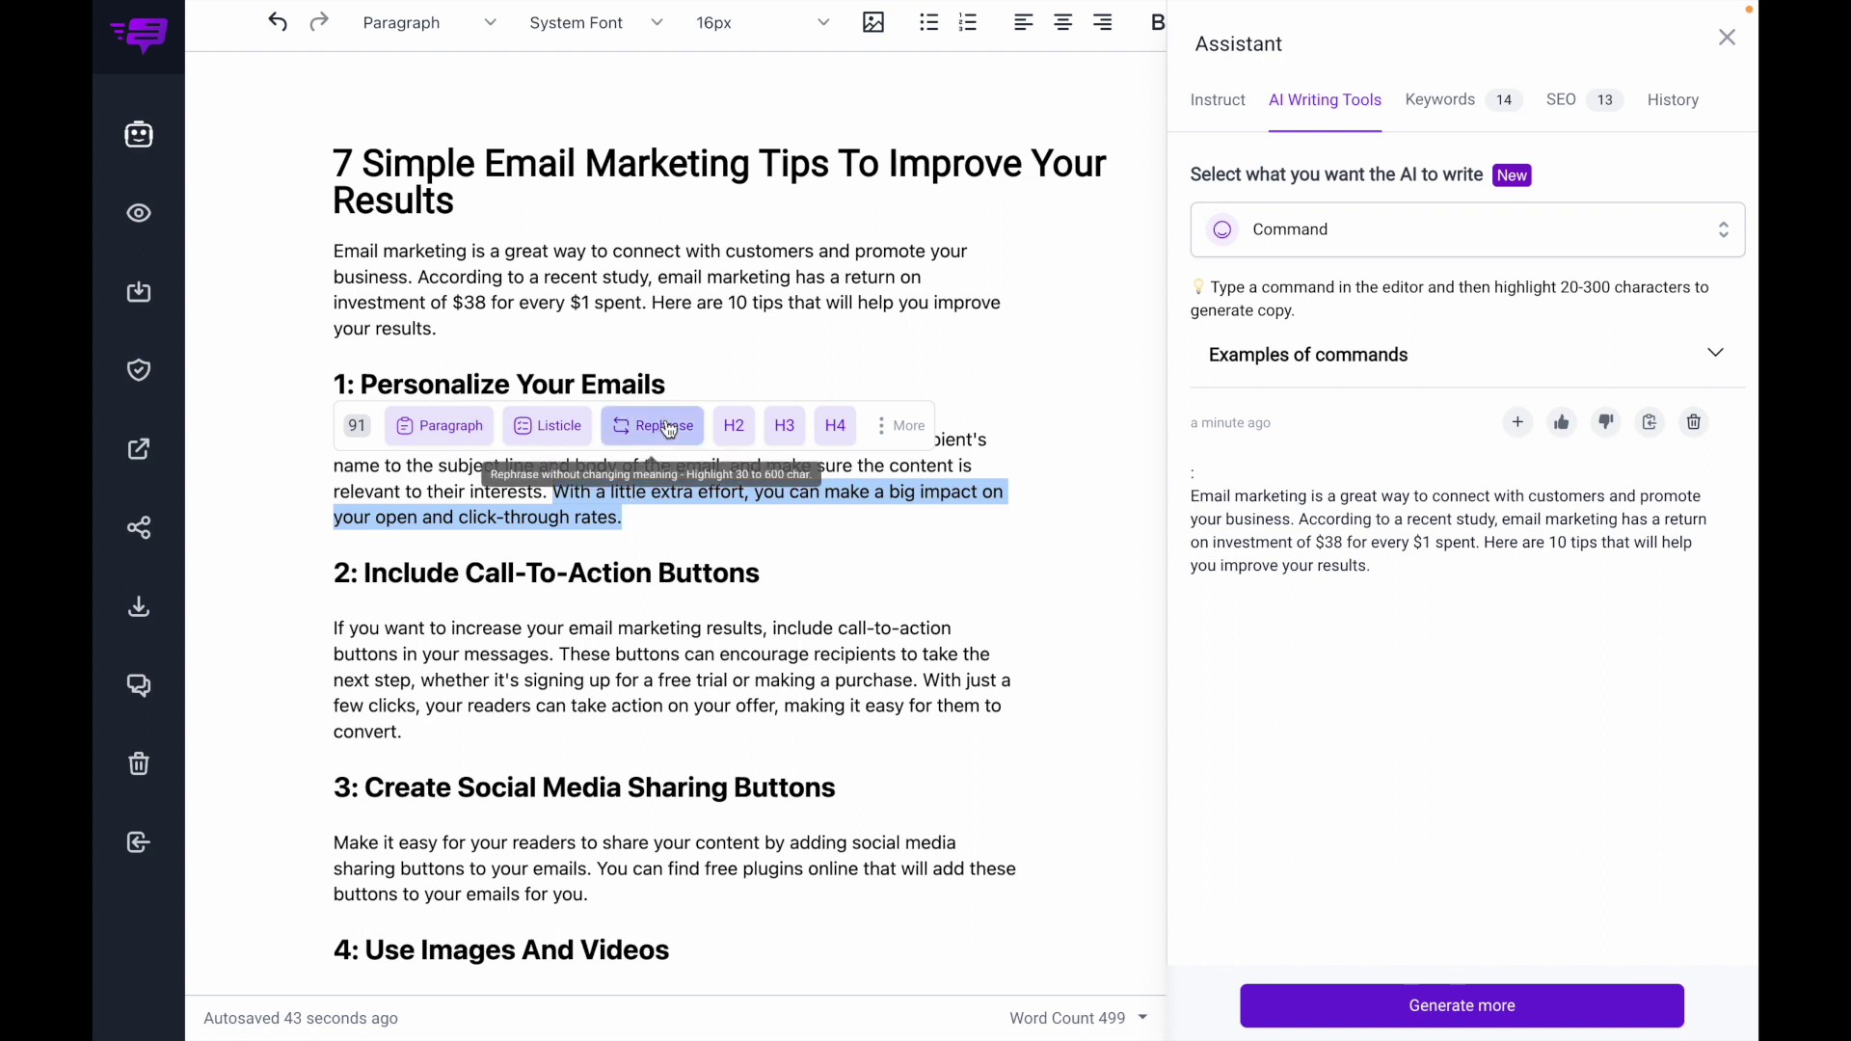
{"action": "left_click", "coordinate": [1436, 228]}
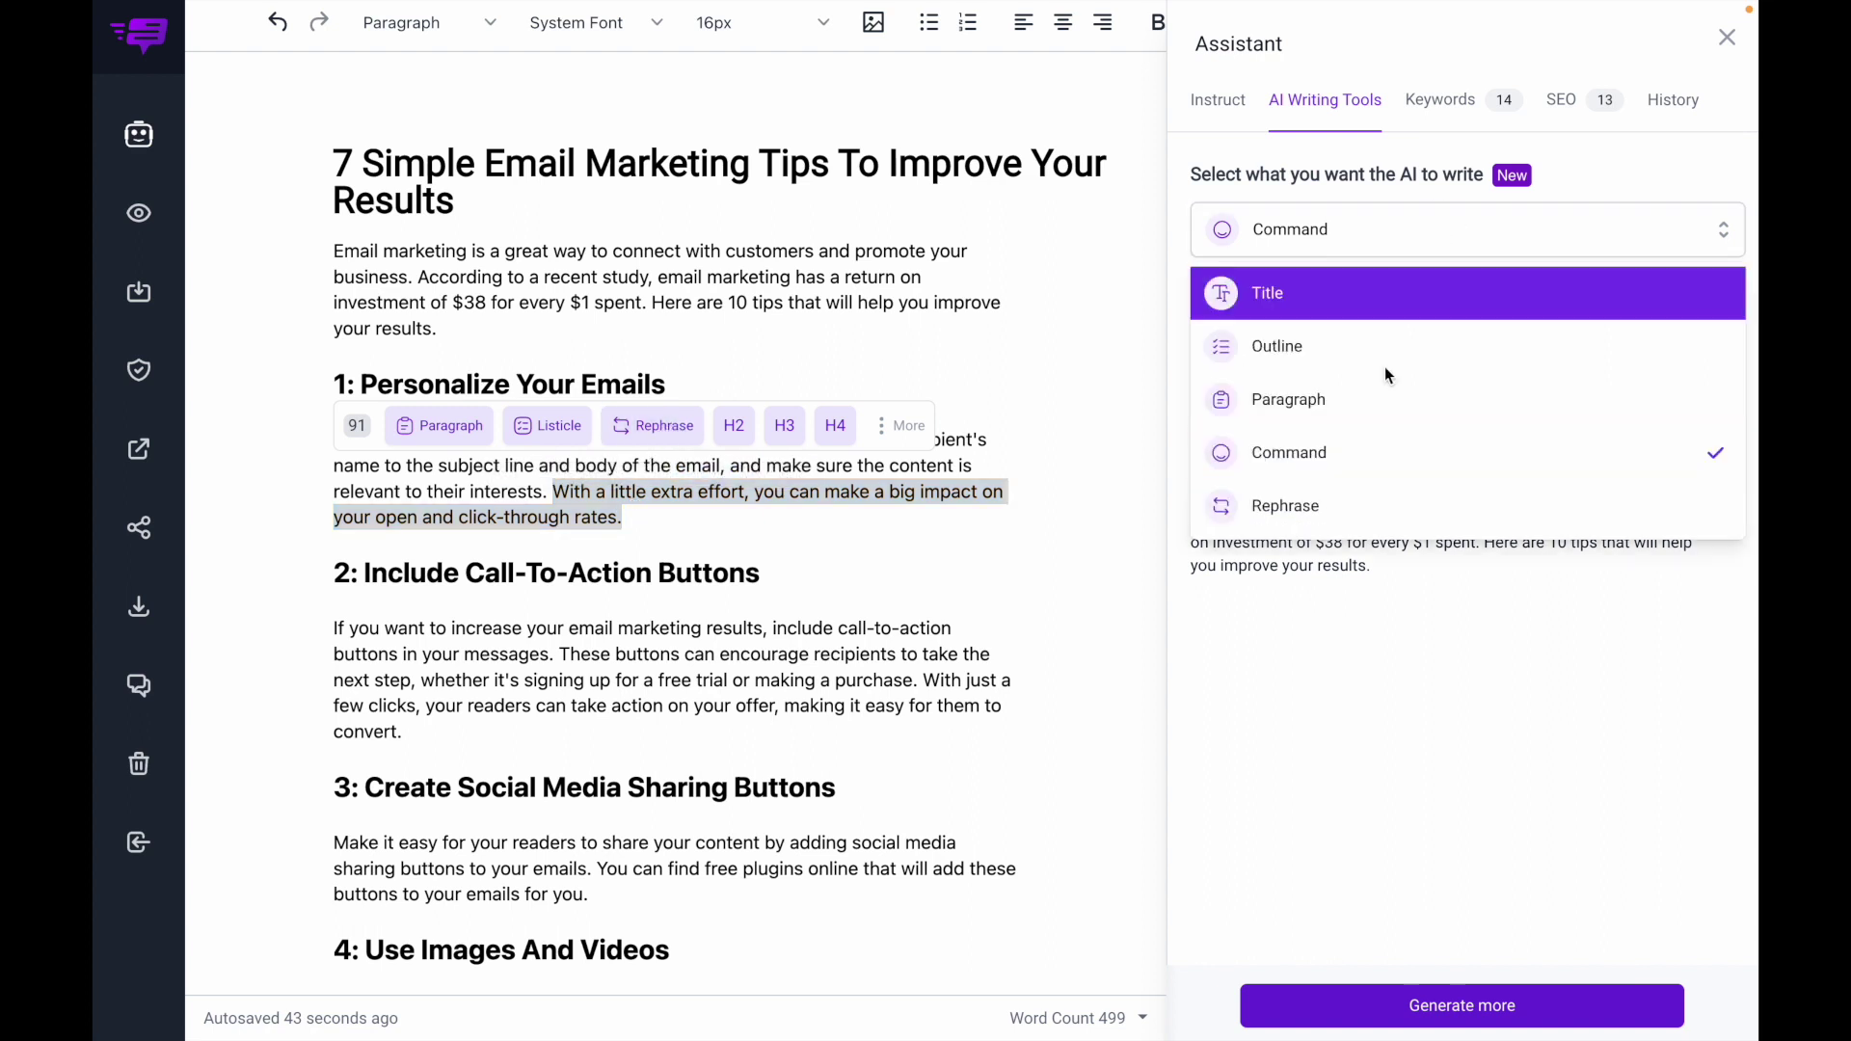
{"action": "left_click", "coordinate": [1302, 506]}
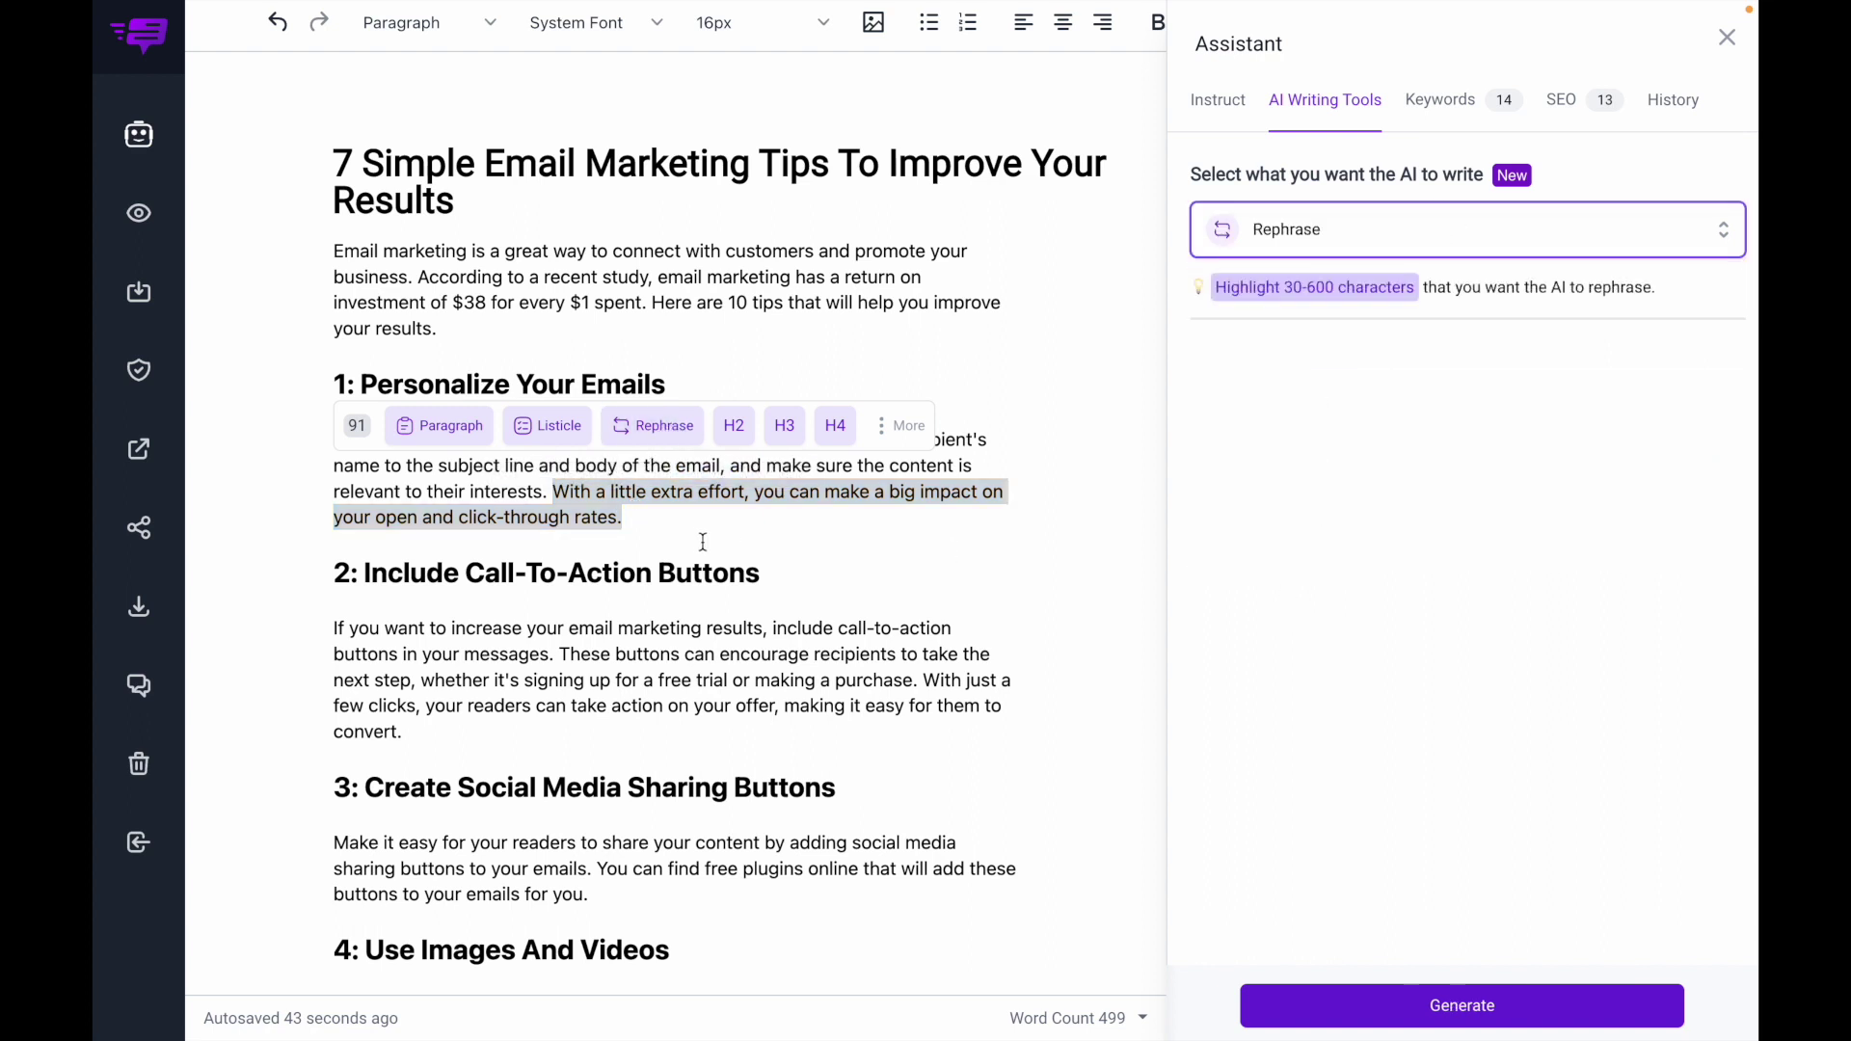
{"action": "left_click", "coordinate": [1461, 1002]}
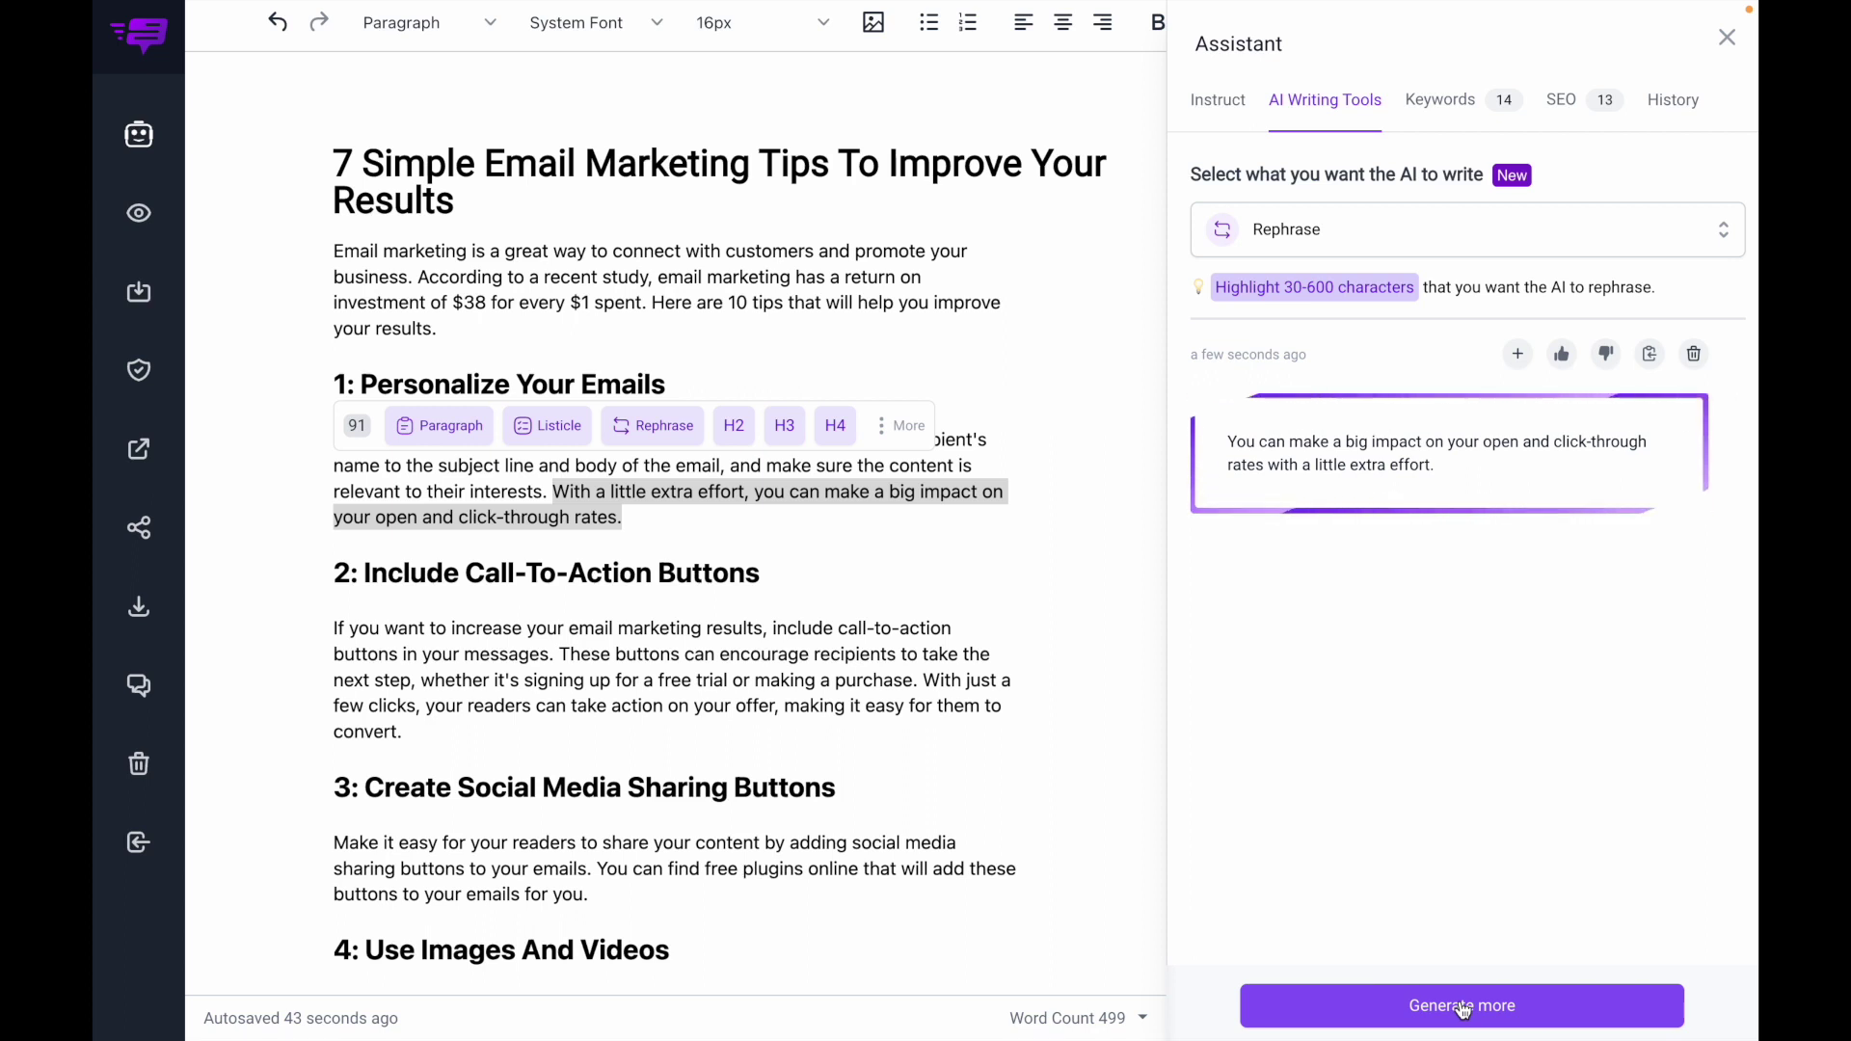
{"action": "left_click", "coordinate": [1462, 1007]}
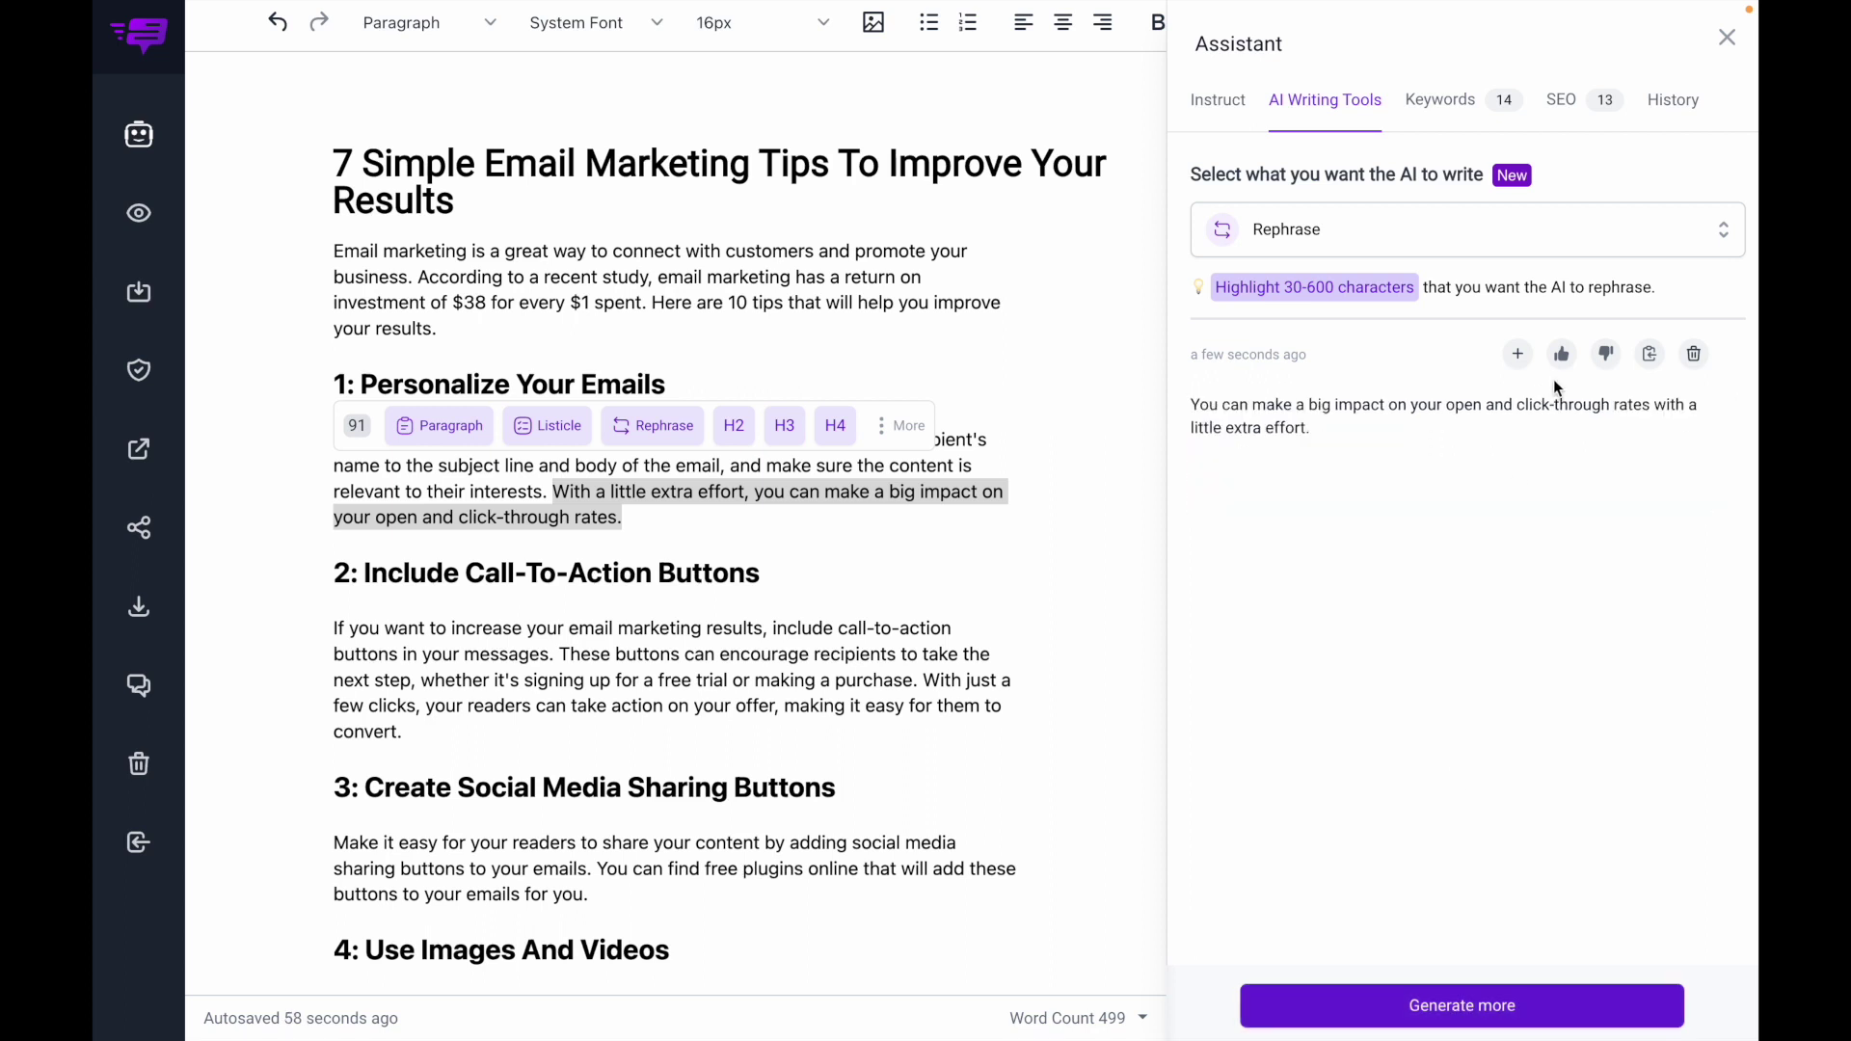
{"action": "left_click", "coordinate": [1562, 354]}
{"action": "left_click", "coordinate": [1519, 355]}
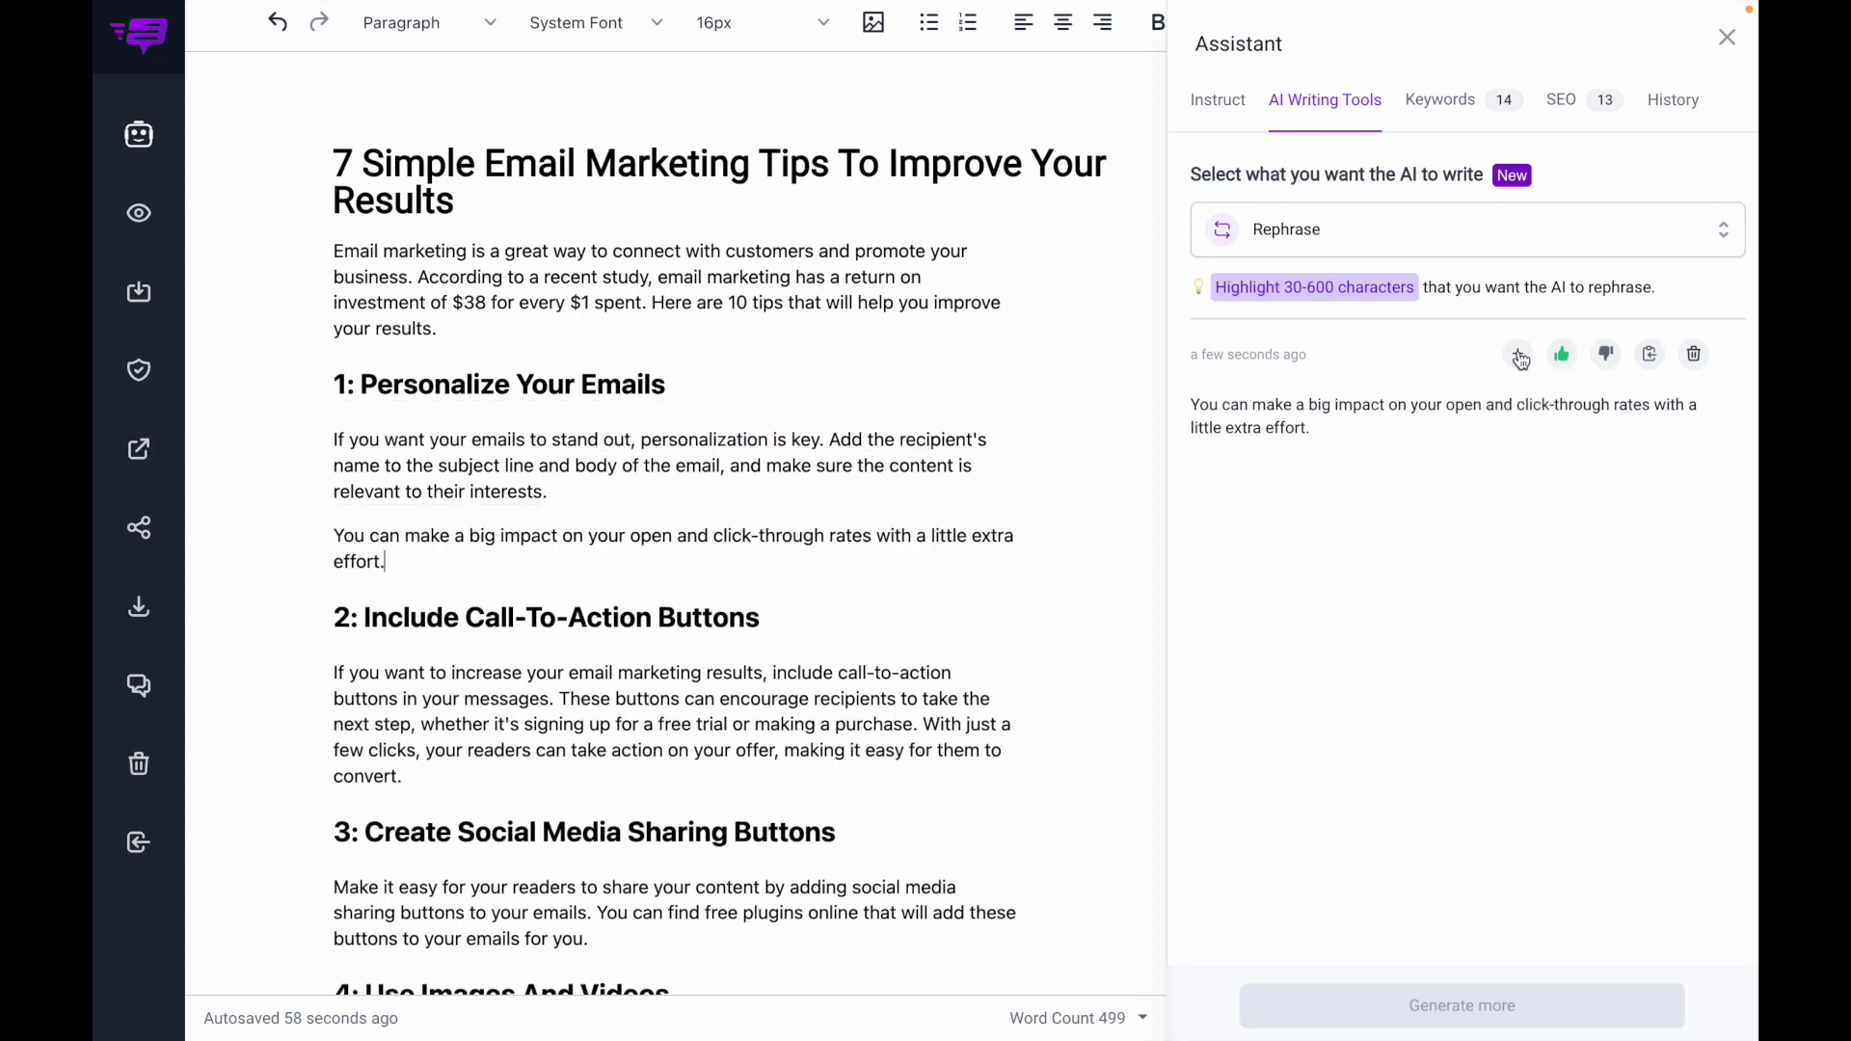
{"action": "left_click", "coordinate": [338, 537]}
{"action": "key", "text": "BackSpace"}
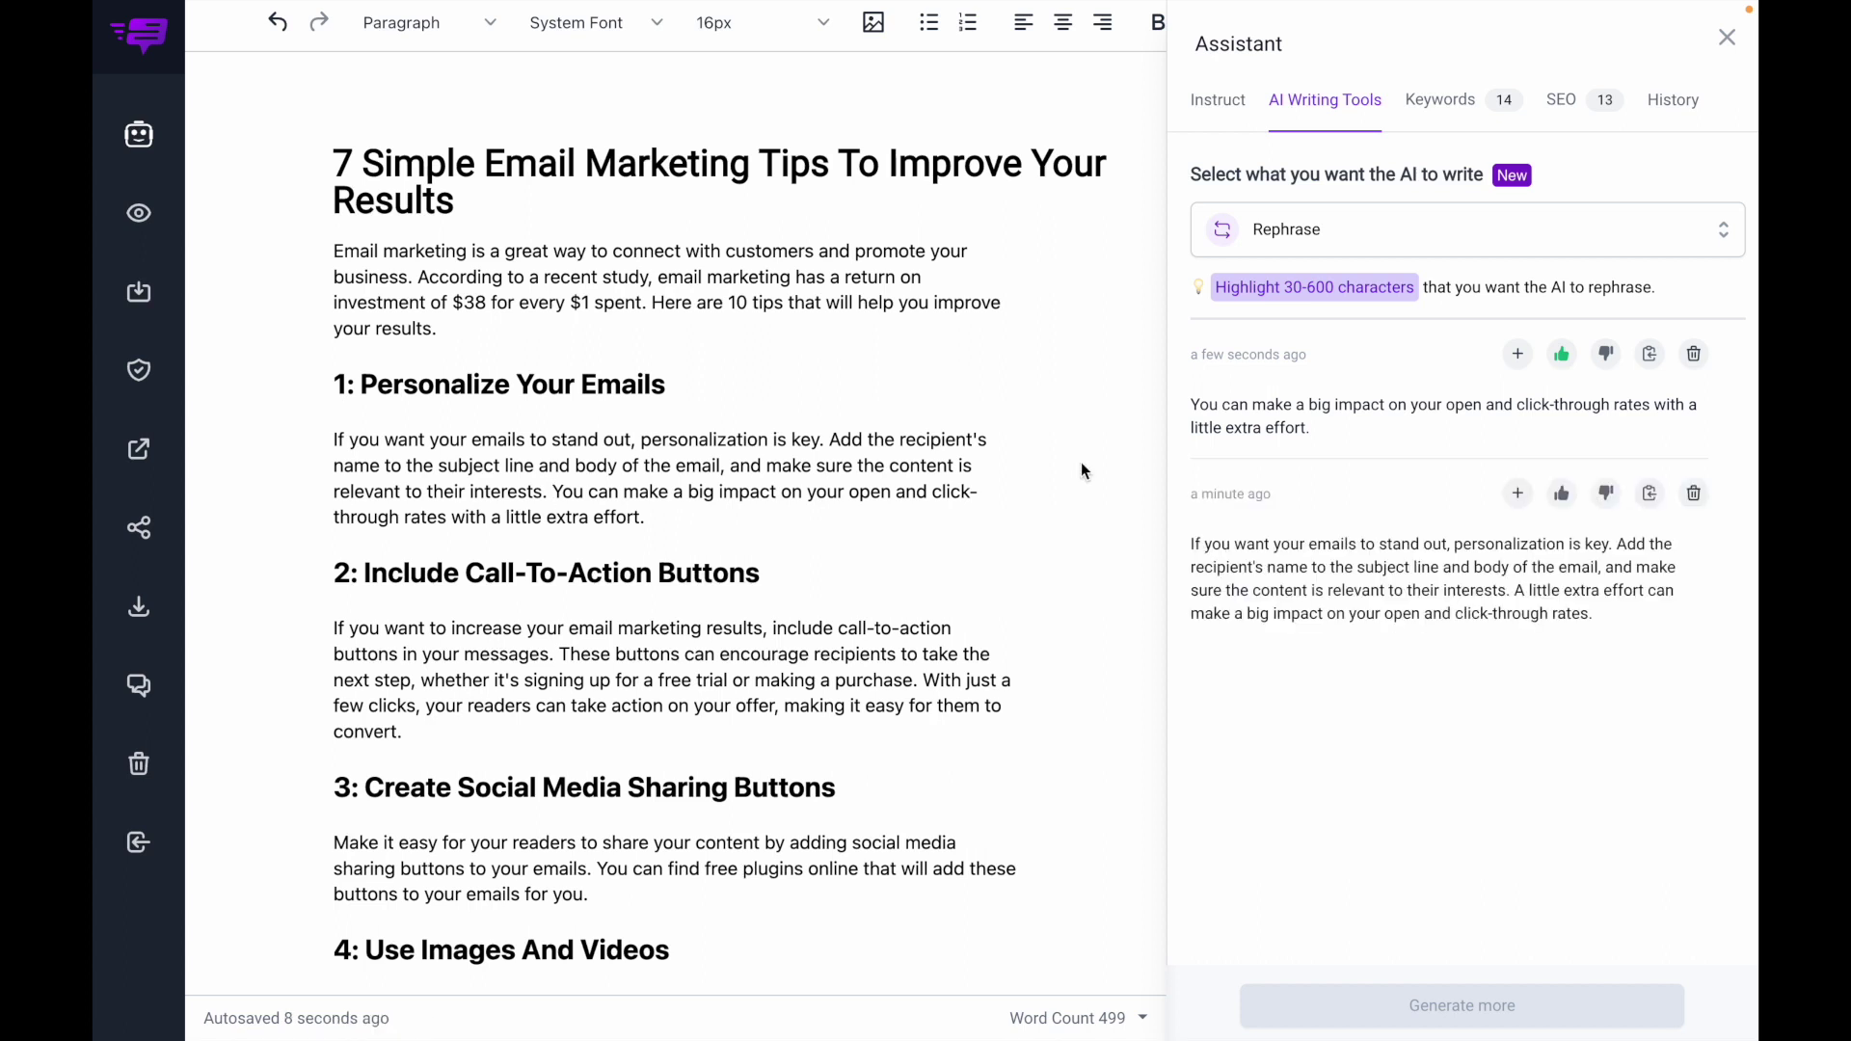
Add a new empty line right after the intro paragraph
{"action": "scroll", "coordinate": [1081, 463], "scroll_direction": "down", "scroll_amount": 3}
{"action": "scroll", "coordinate": [1081, 471], "scroll_direction": "down", "scroll_amount": 3}
{"action": "scroll", "coordinate": [1081, 470], "scroll_direction": "up", "scroll_amount": 6}
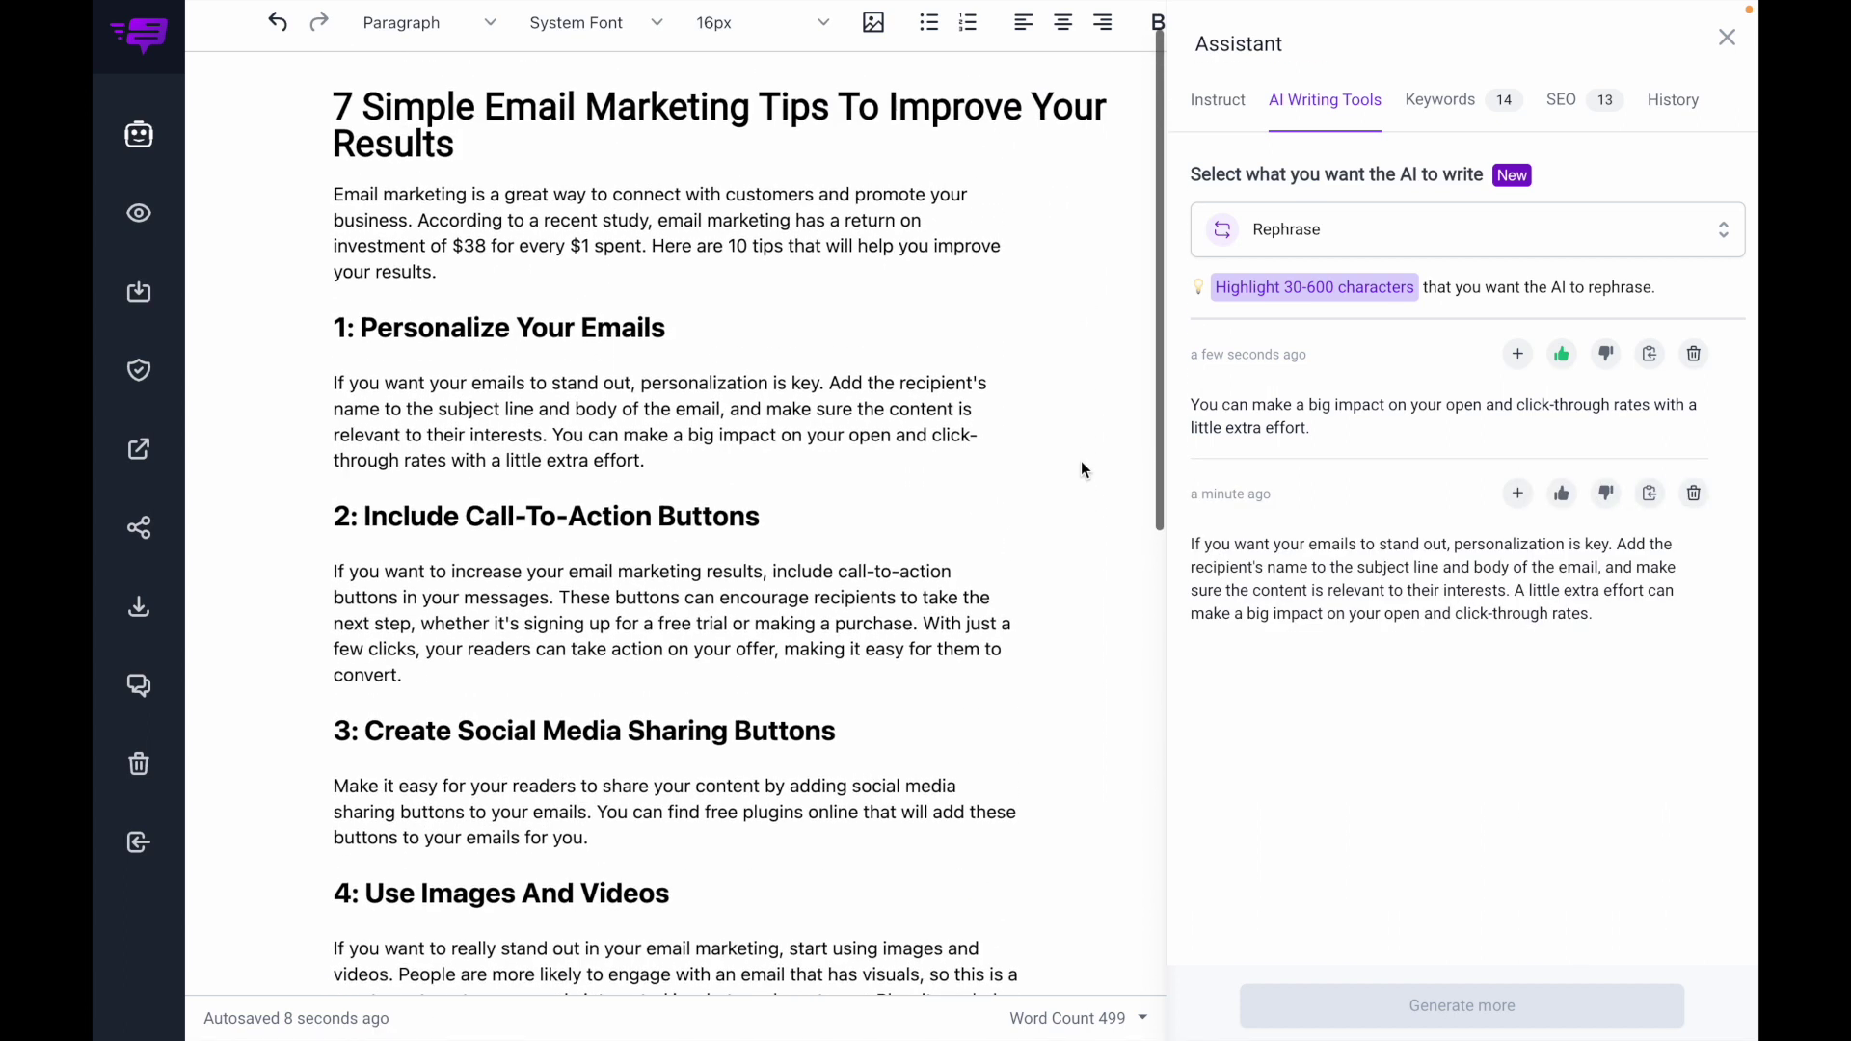
{"action": "left_click", "coordinate": [436, 321]}
{"action": "key", "text": "Return"}
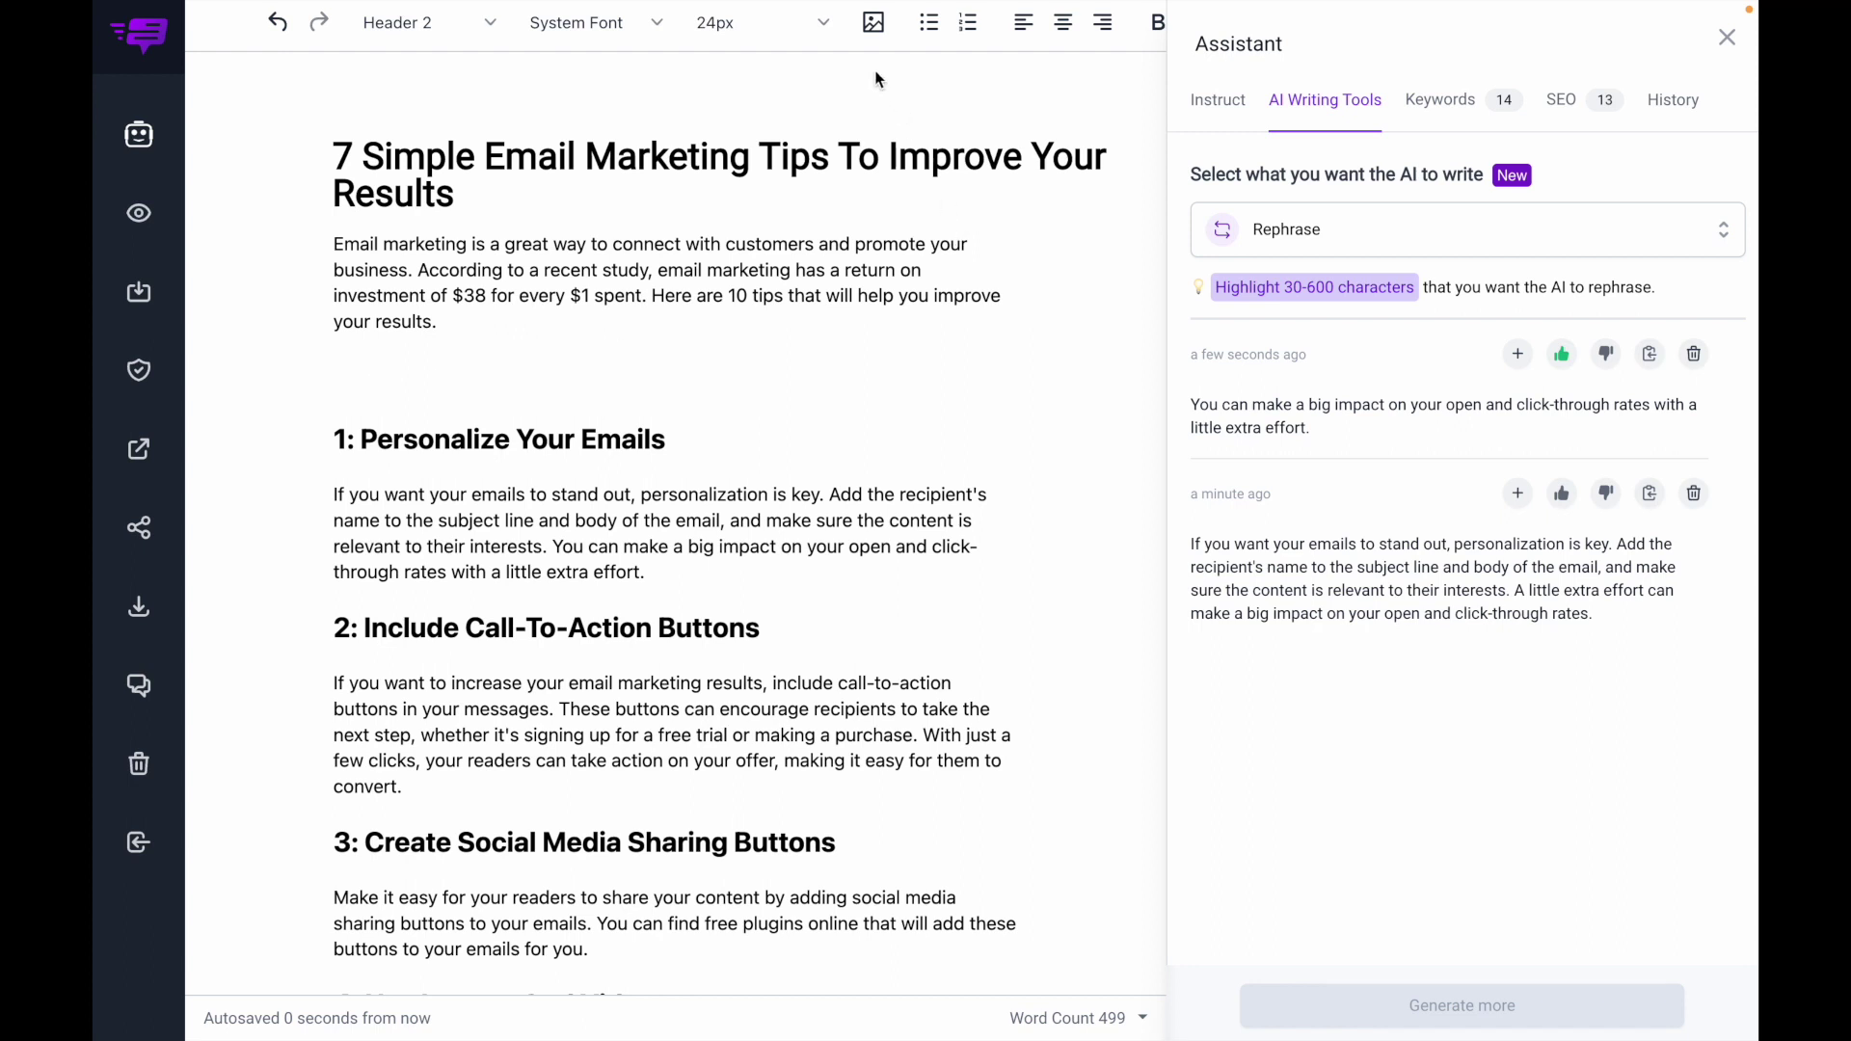
Search Unsplash for 'email marketing' and insert the laptop photo showing the Gmail logo
{"action": "left_click", "coordinate": [872, 24]}
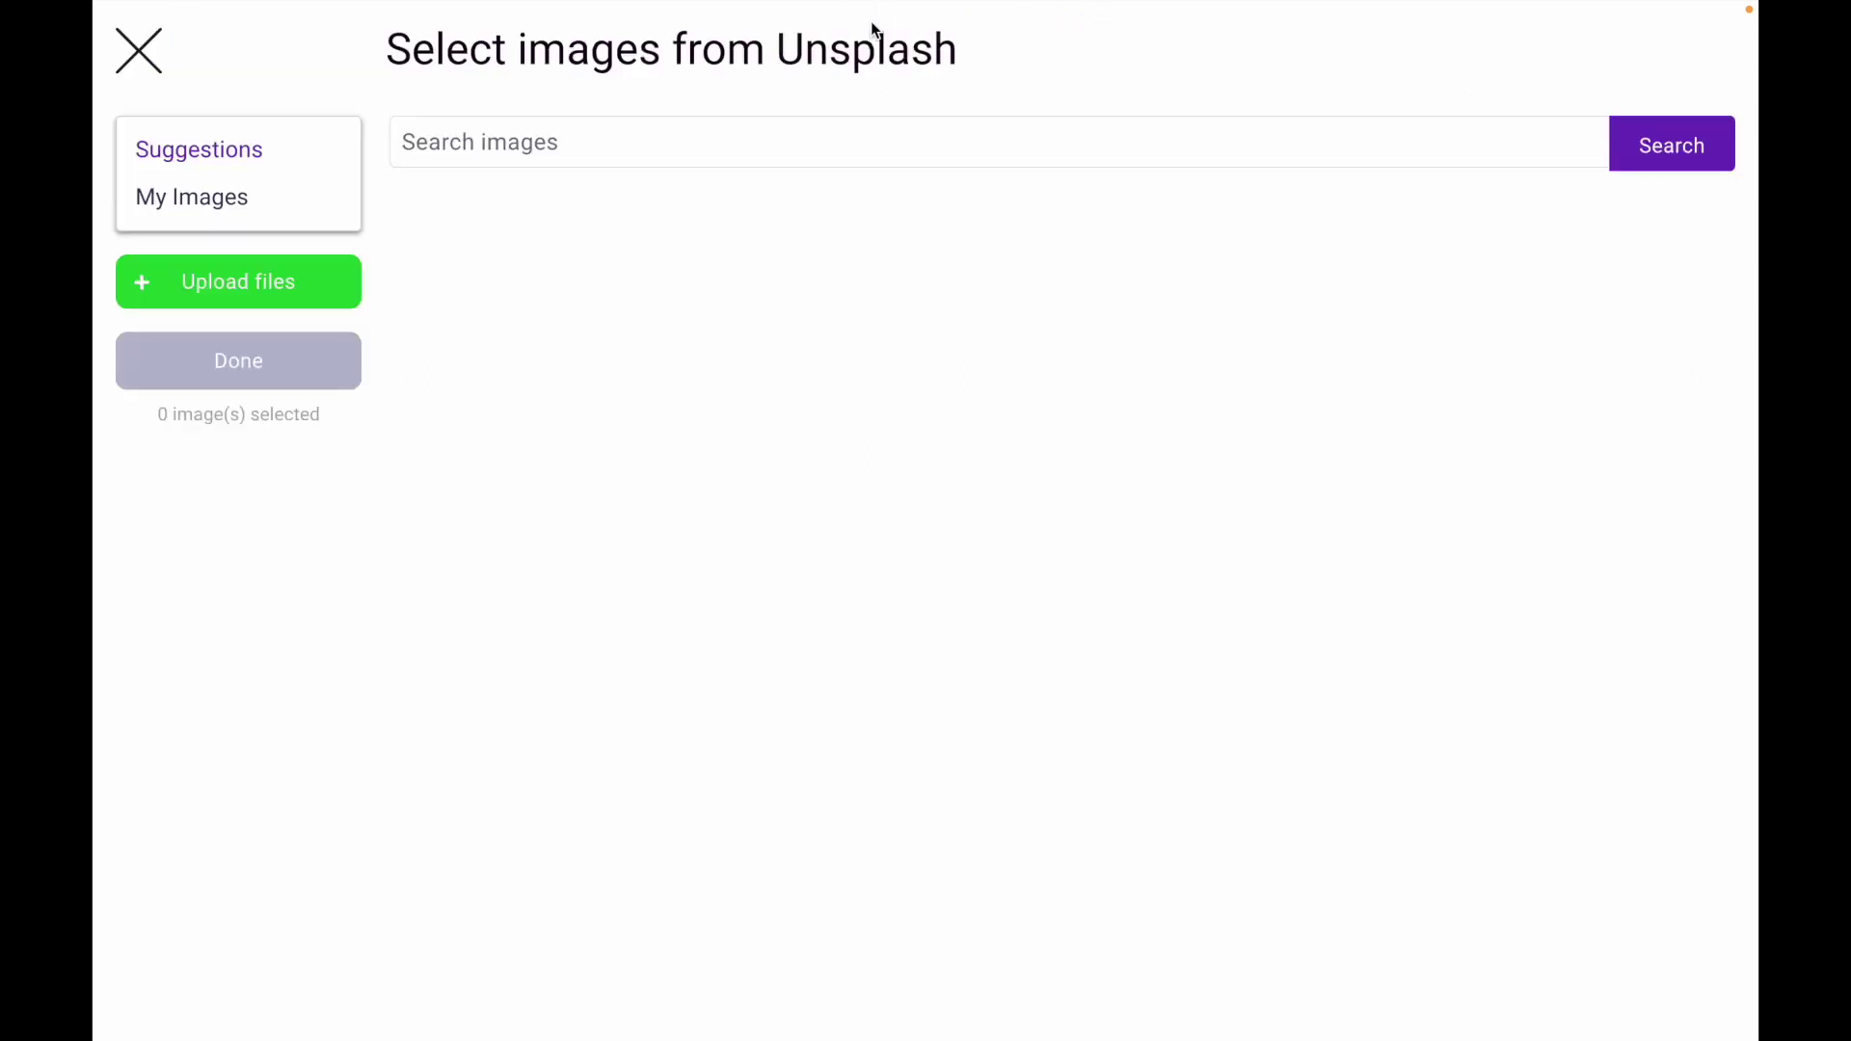
{"action": "left_click", "coordinate": [835, 134]}
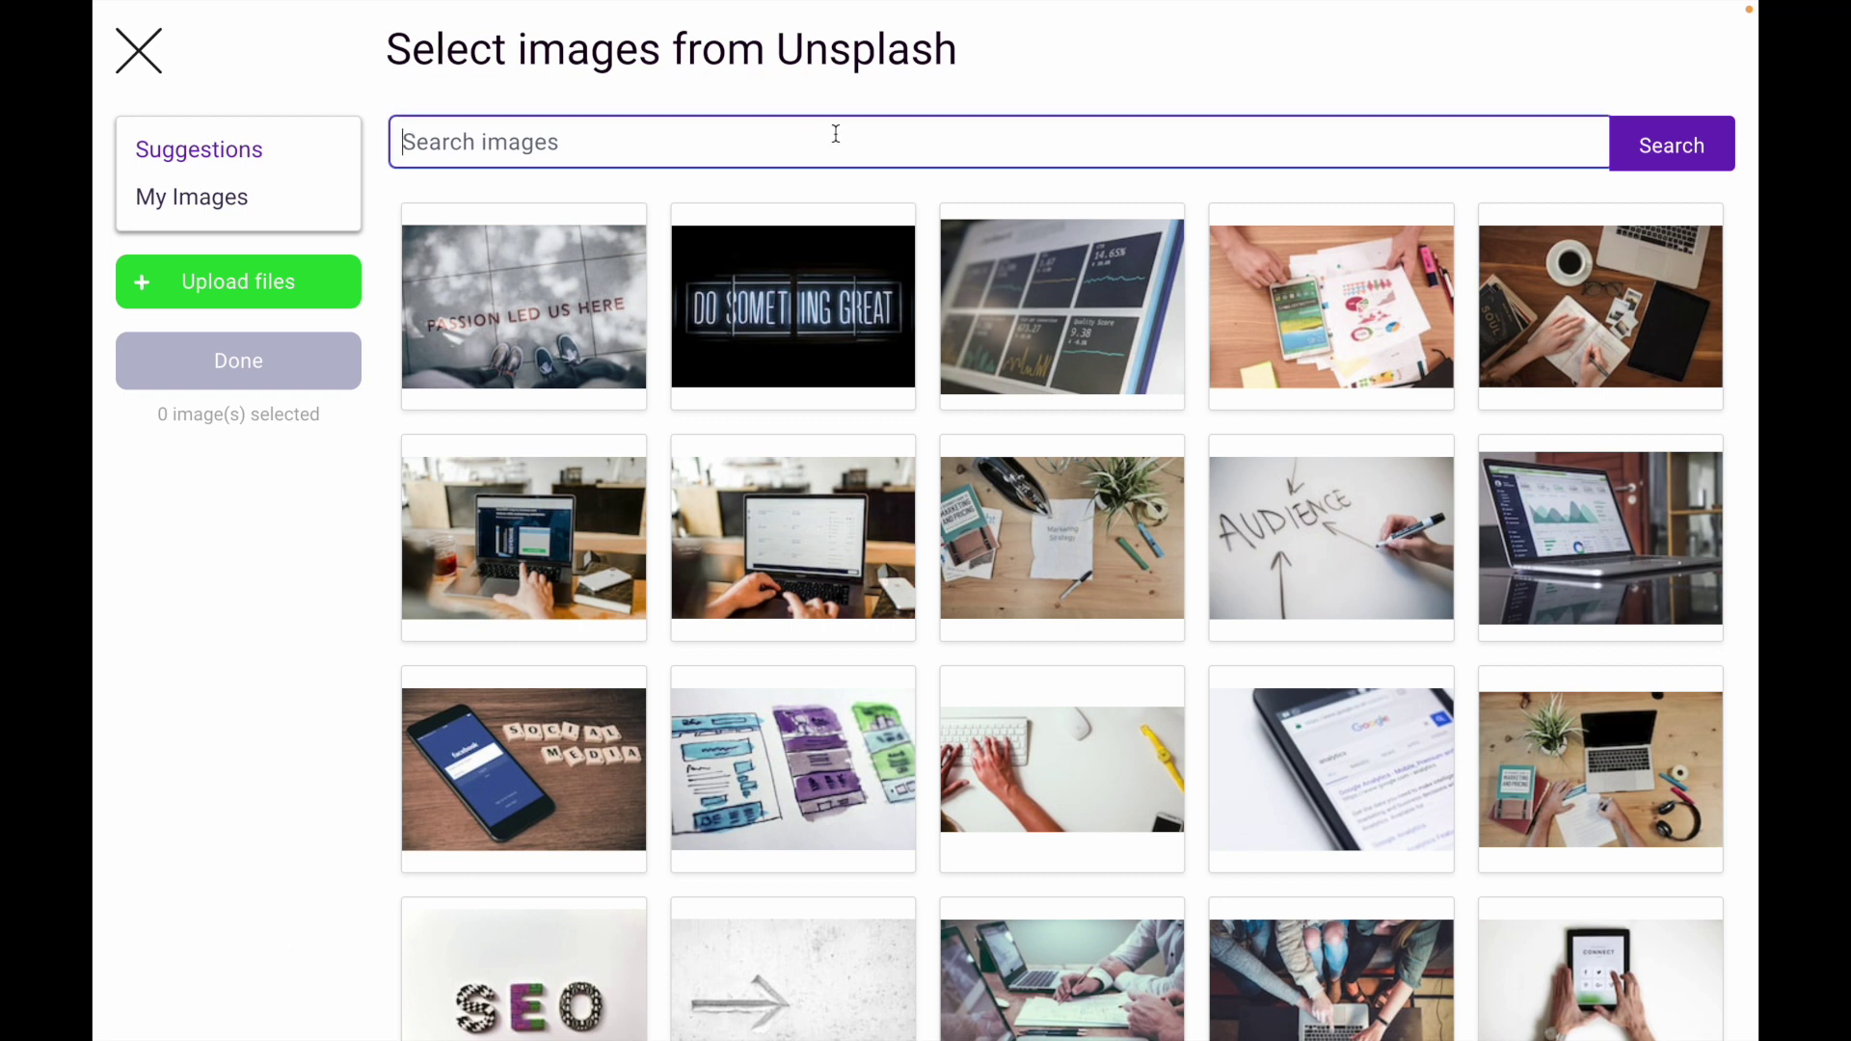
{"action": "type", "text": "email marketing"}
{"action": "key", "text": "Return"}
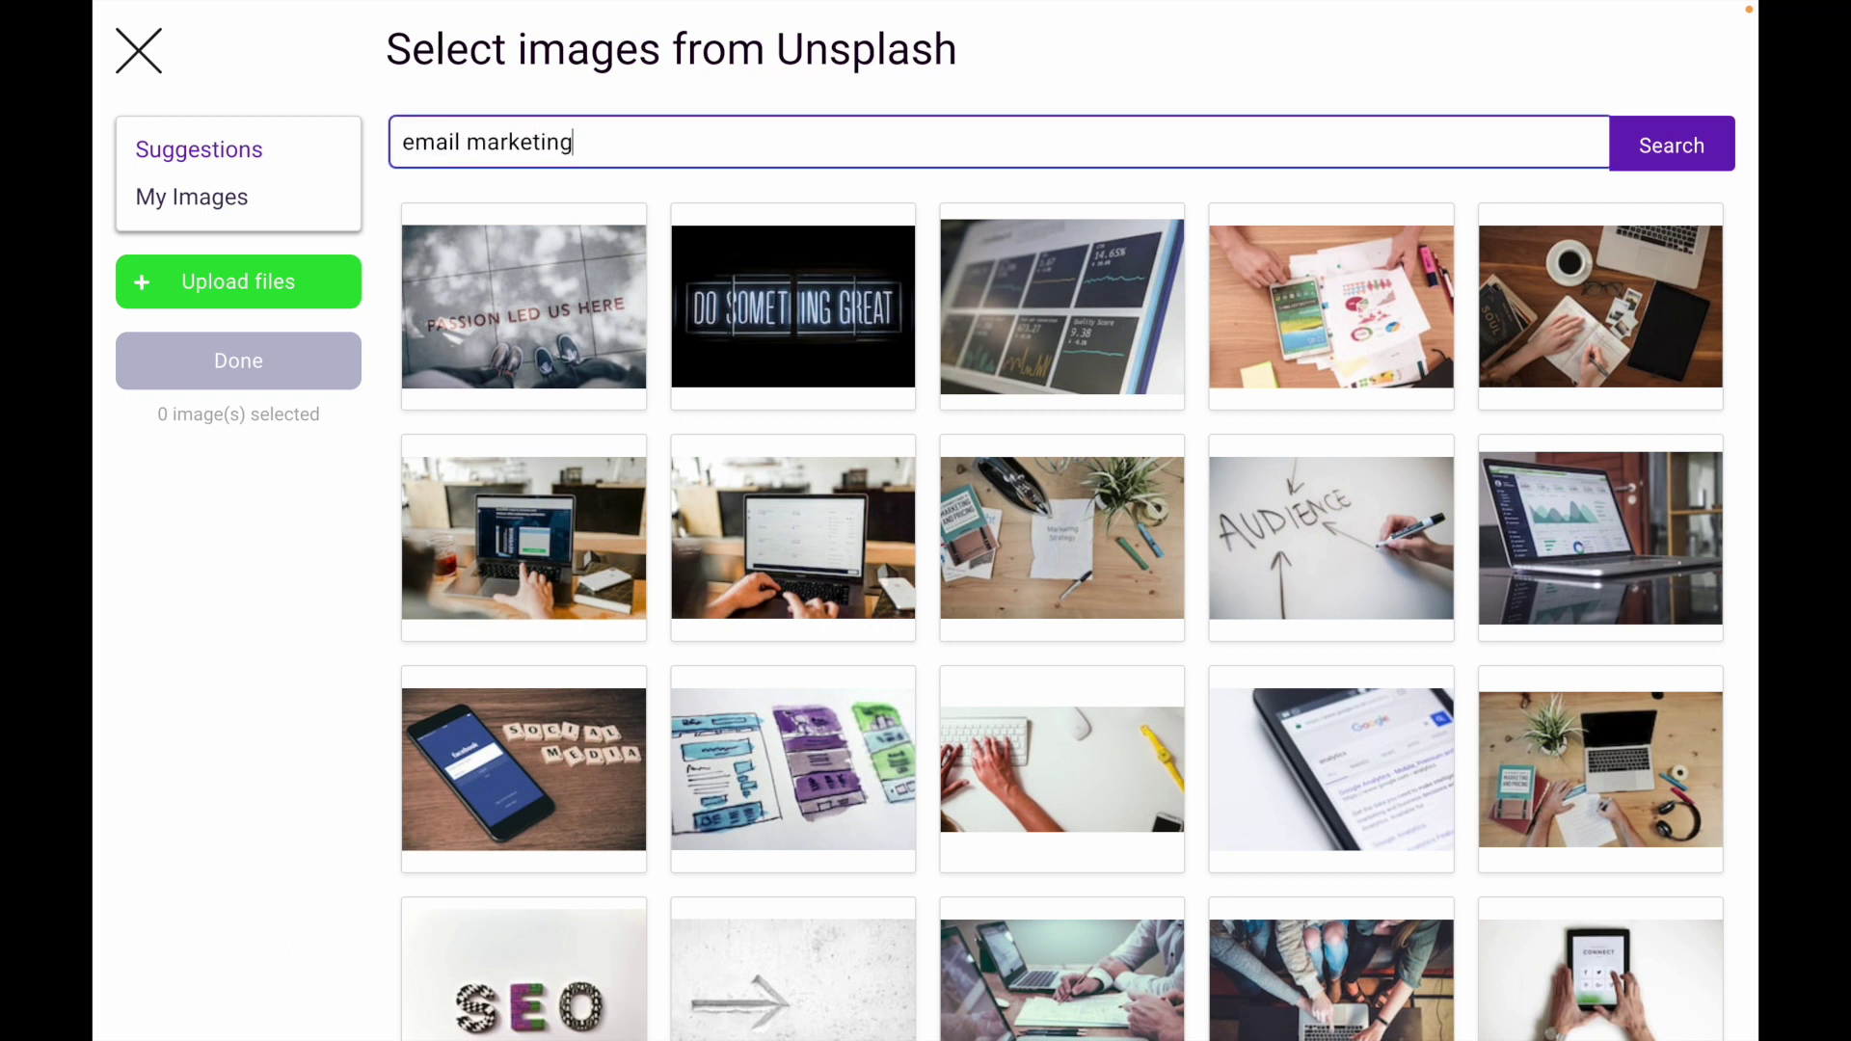
{"action": "mouse_move", "coordinate": [1132, 214]}
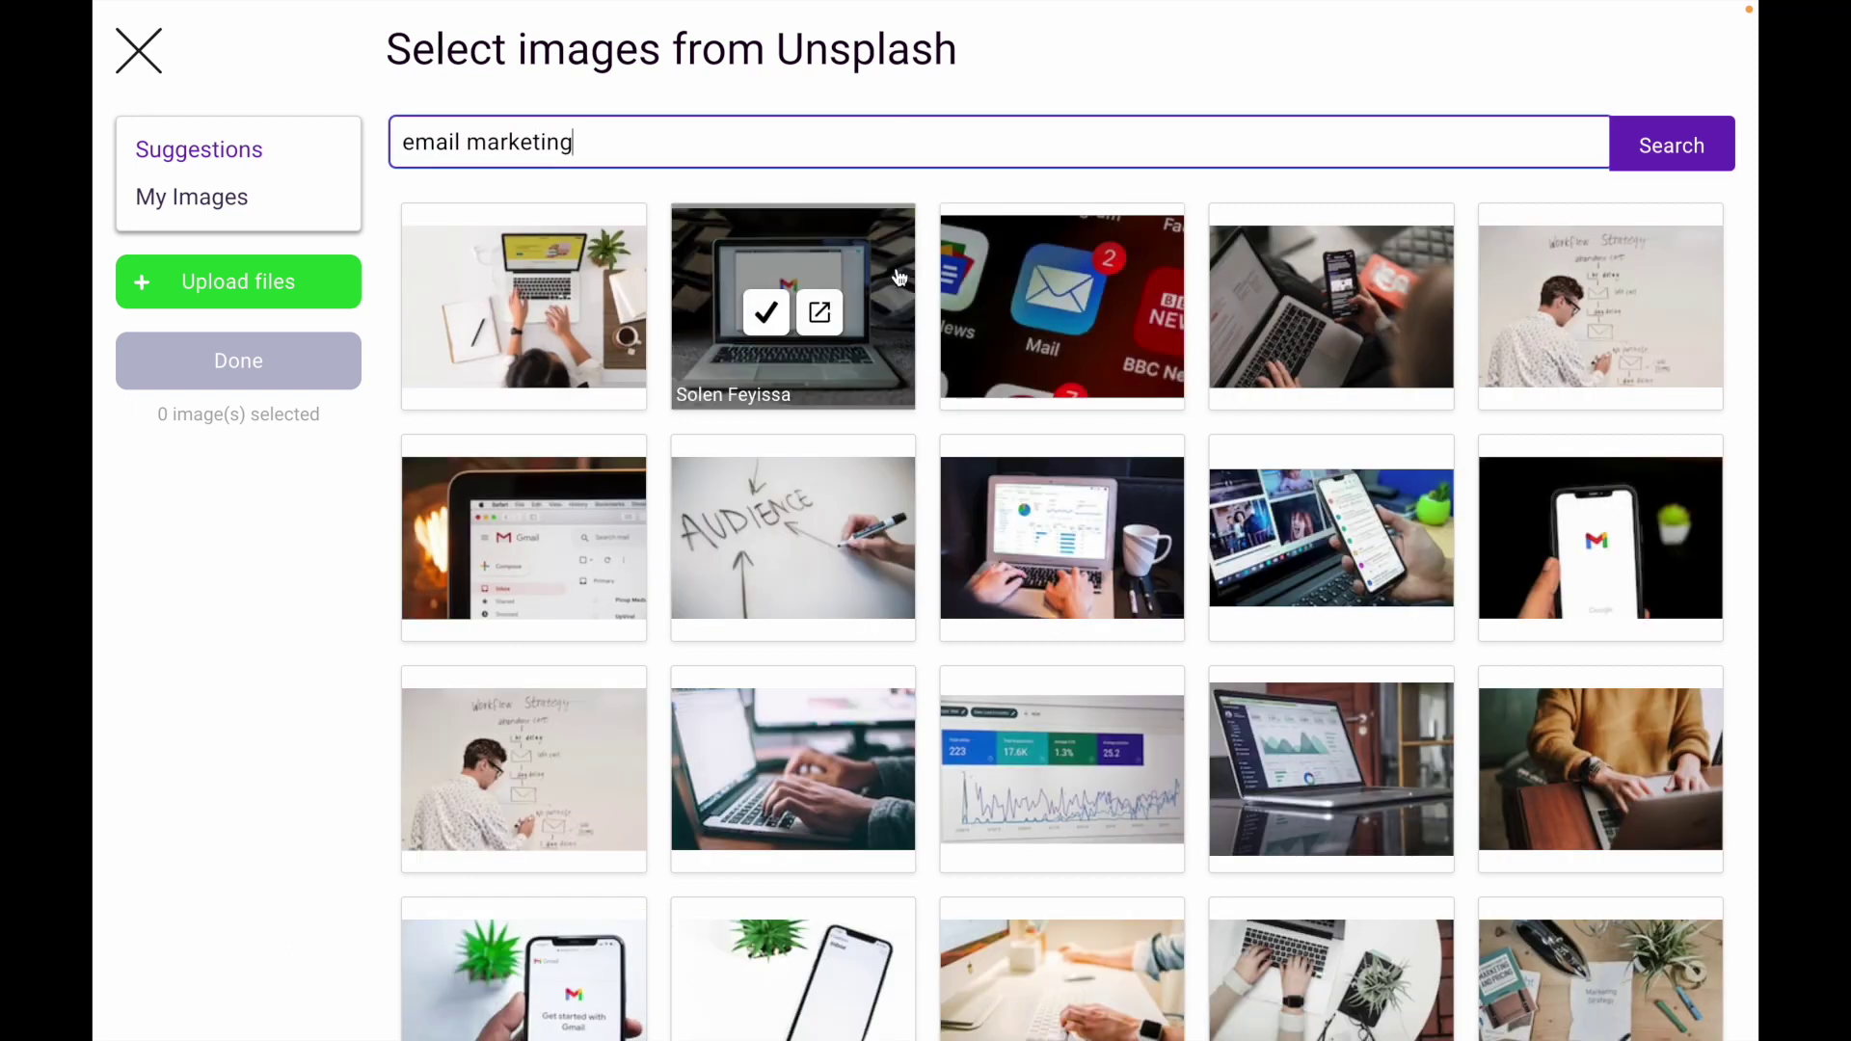
{"action": "left_click", "coordinate": [769, 311]}
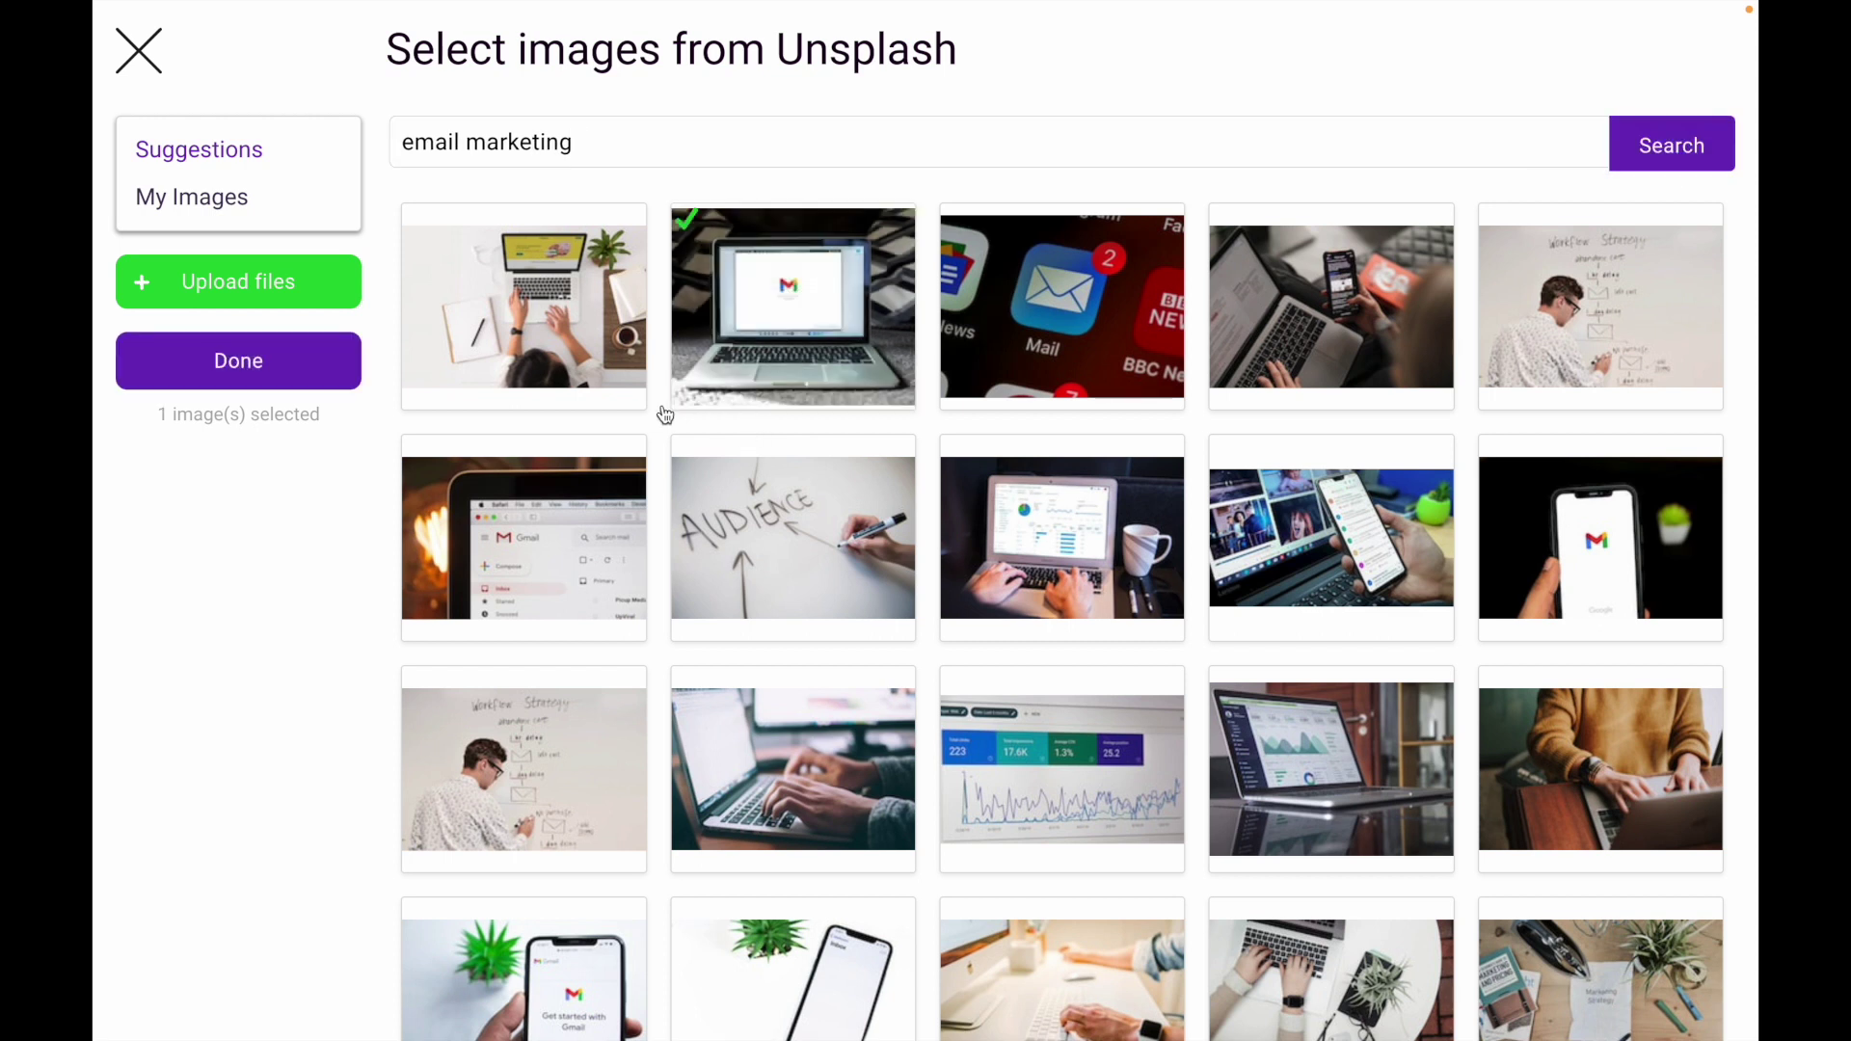
{"action": "left_click", "coordinate": [208, 374]}
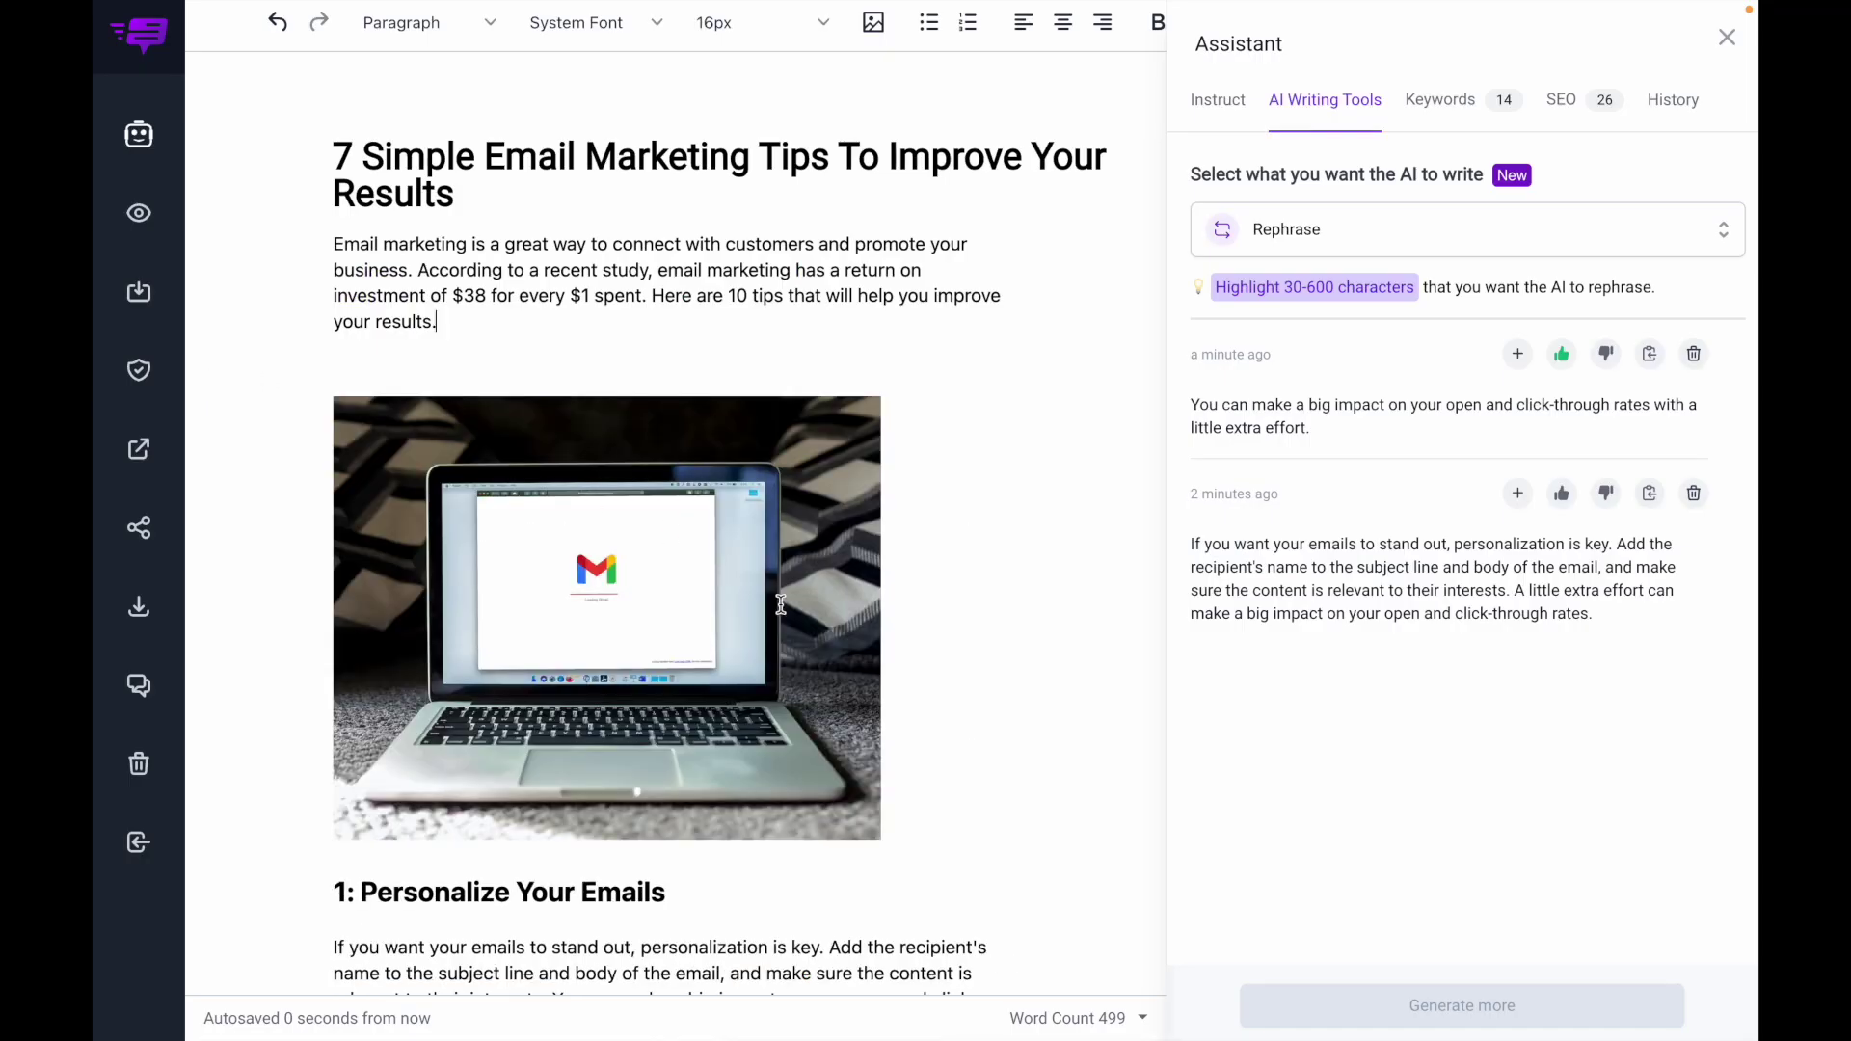
{"action": "scroll", "coordinate": [781, 604], "scroll_direction": "down", "scroll_amount": 2}
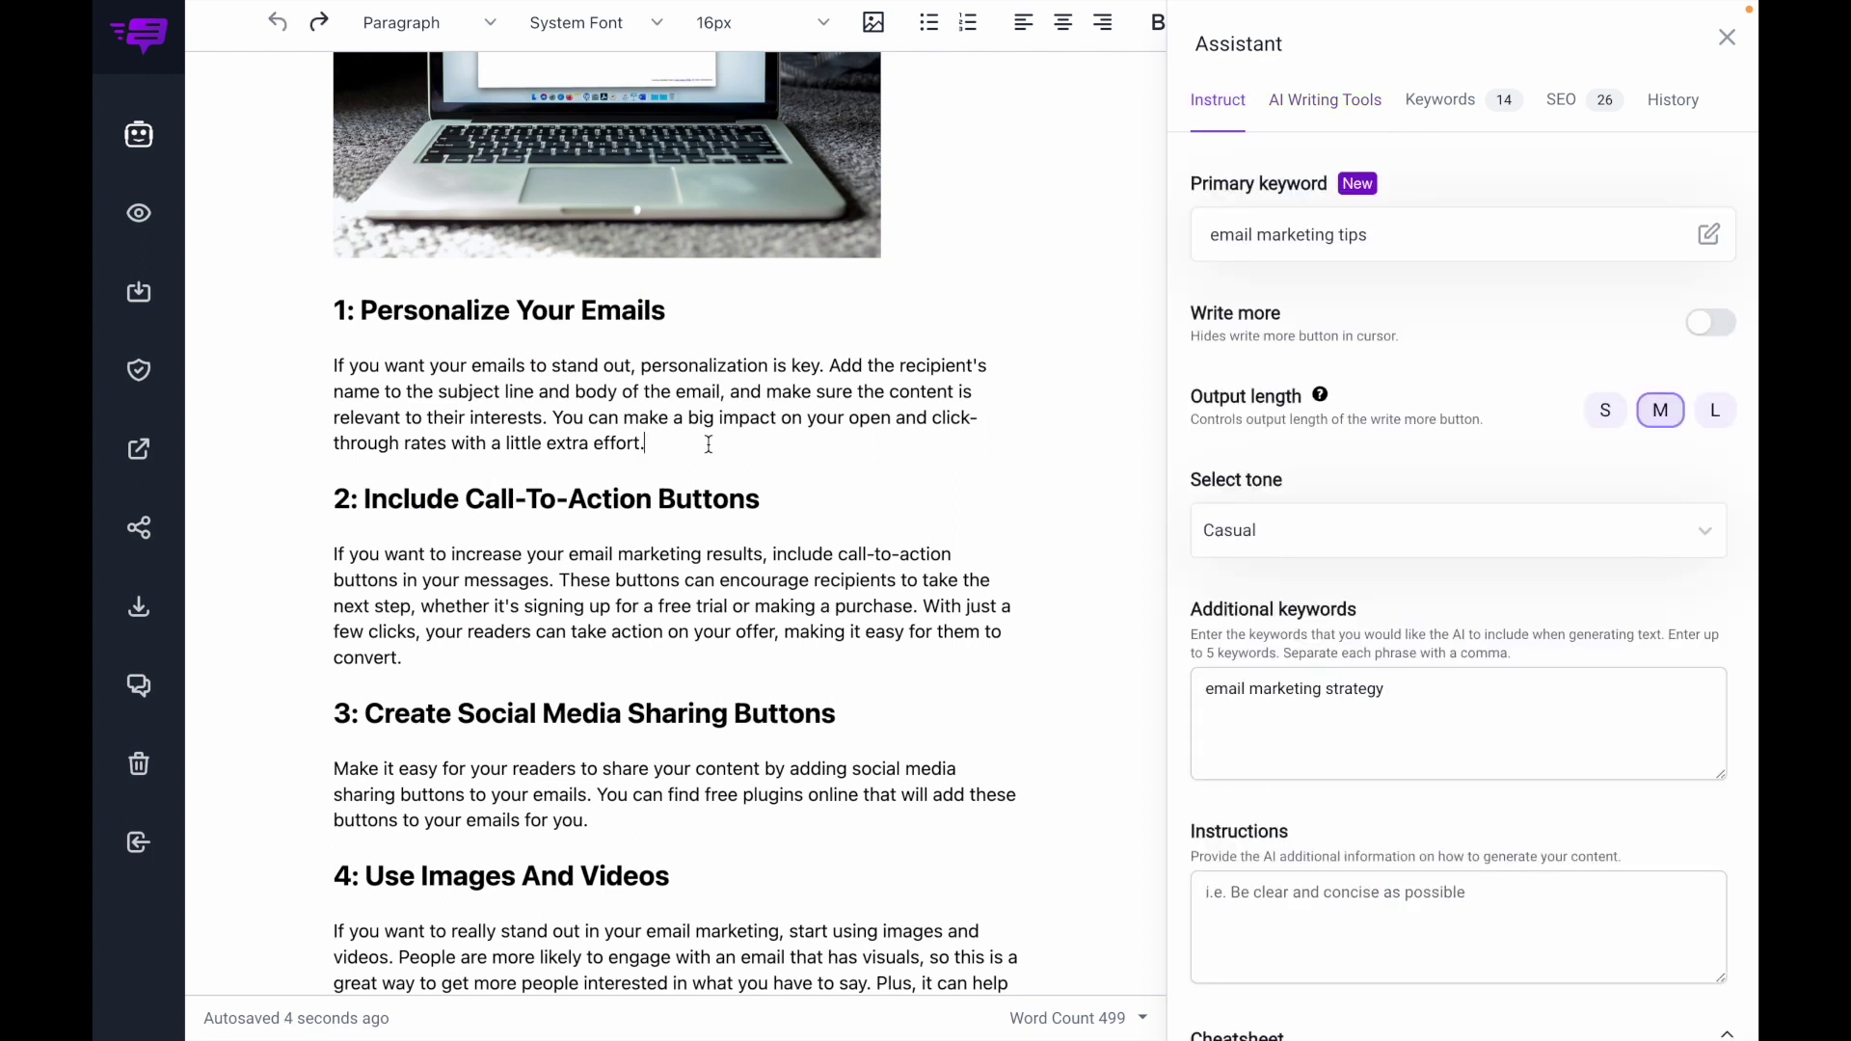
Enable AI write-more, prefix 'Personalize Your Emails' with +++, and have the AI extend its paragraph
{"action": "left_click", "coordinate": [1711, 322]}
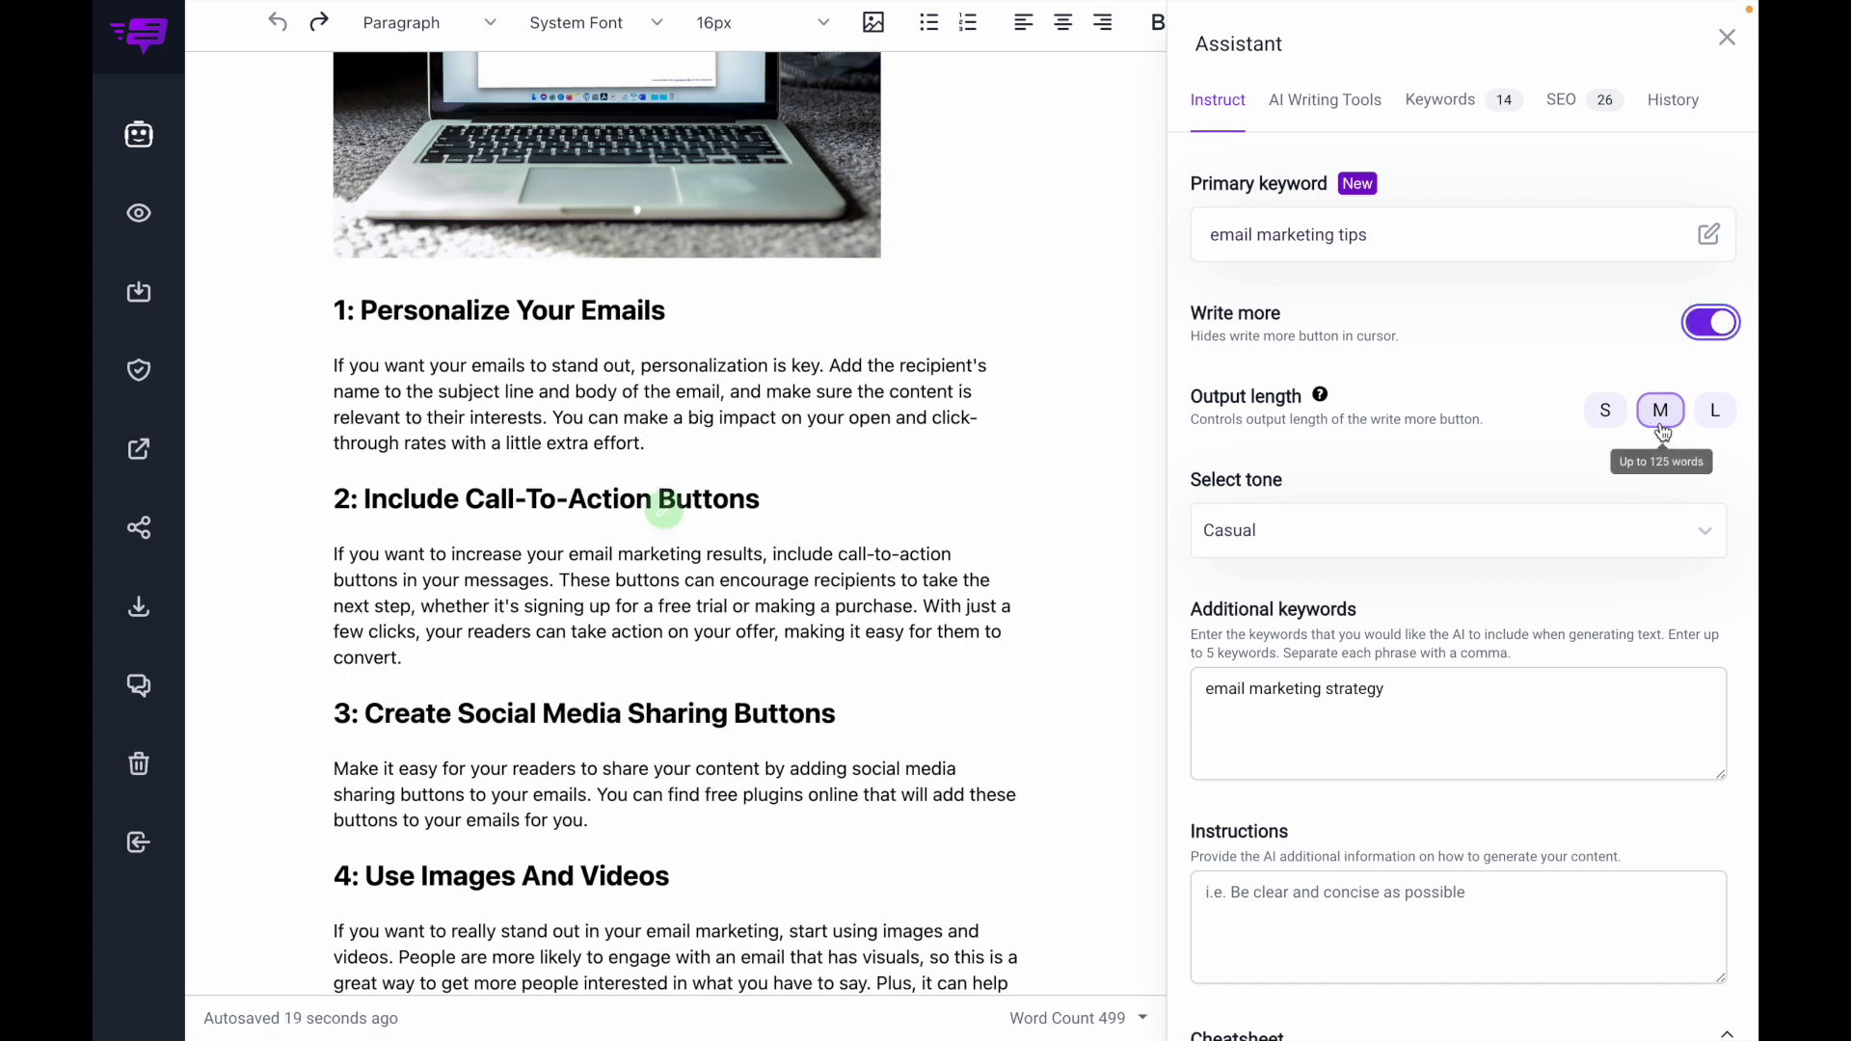
{"action": "left_click", "coordinate": [651, 445]}
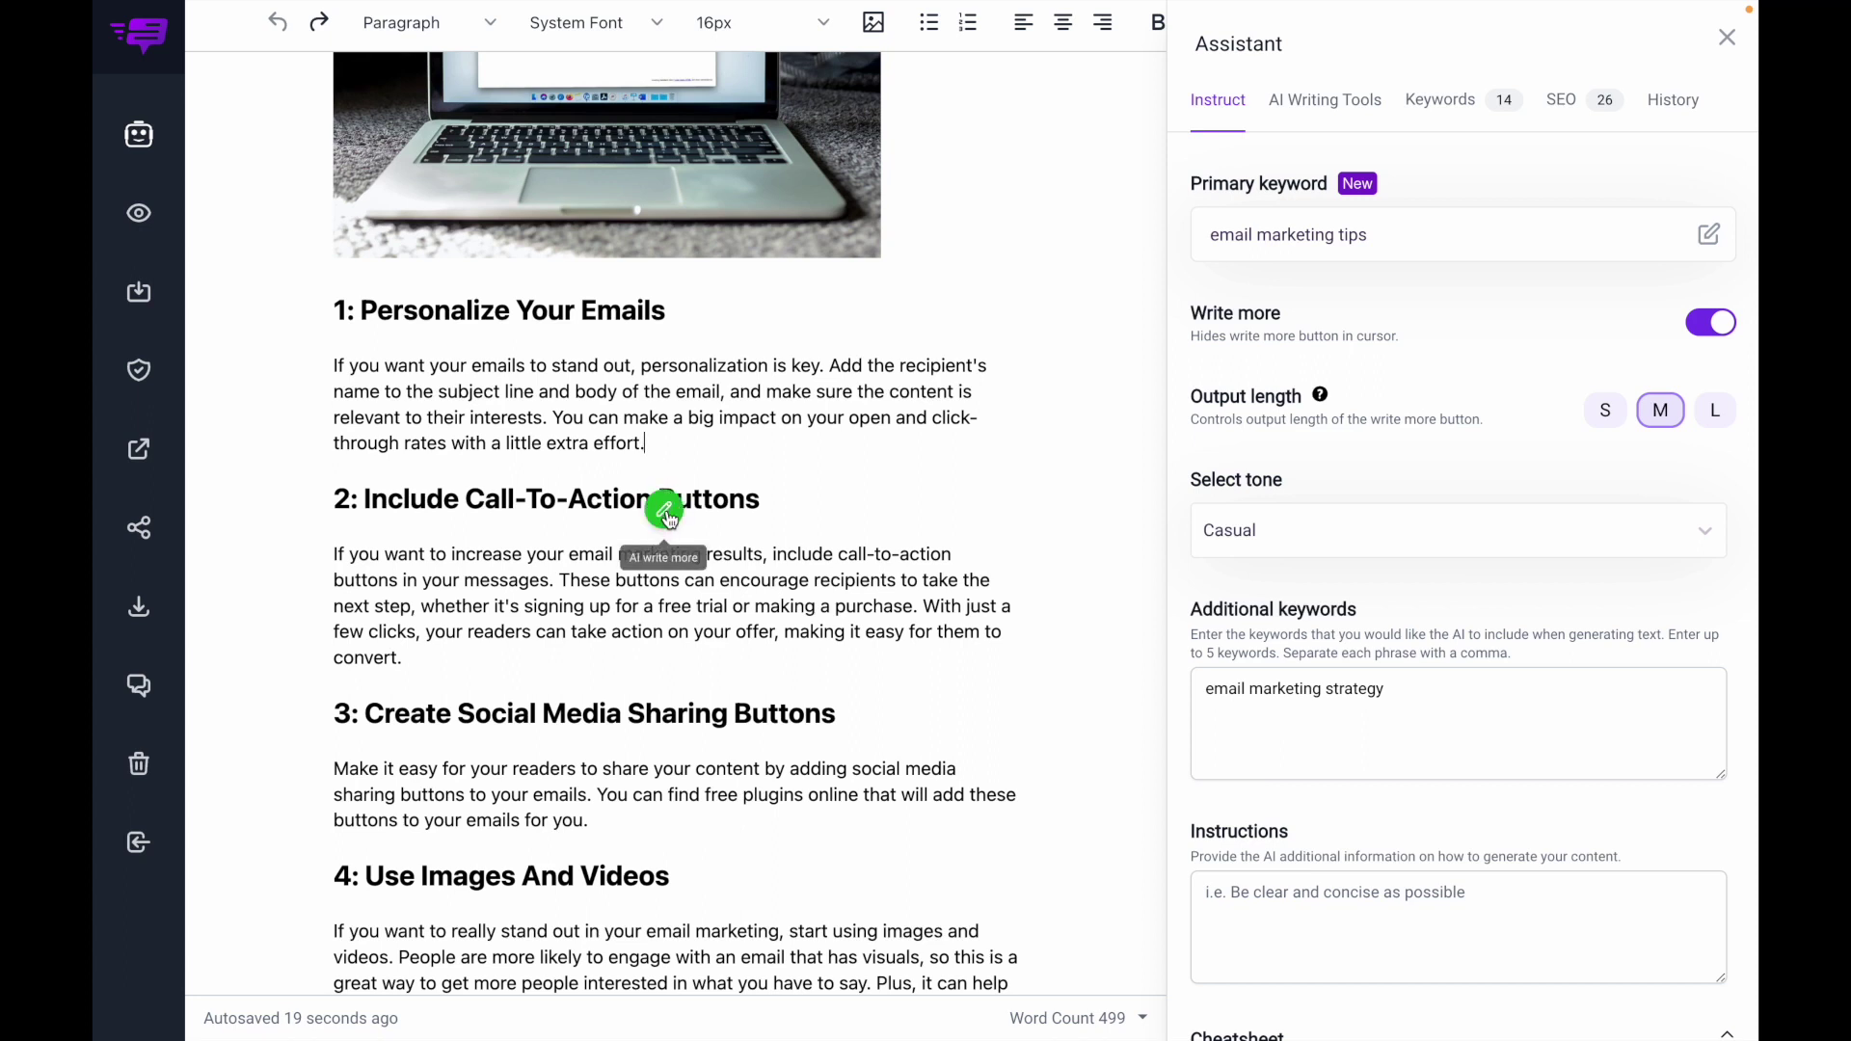
{"action": "left_click", "coordinate": [362, 309]}
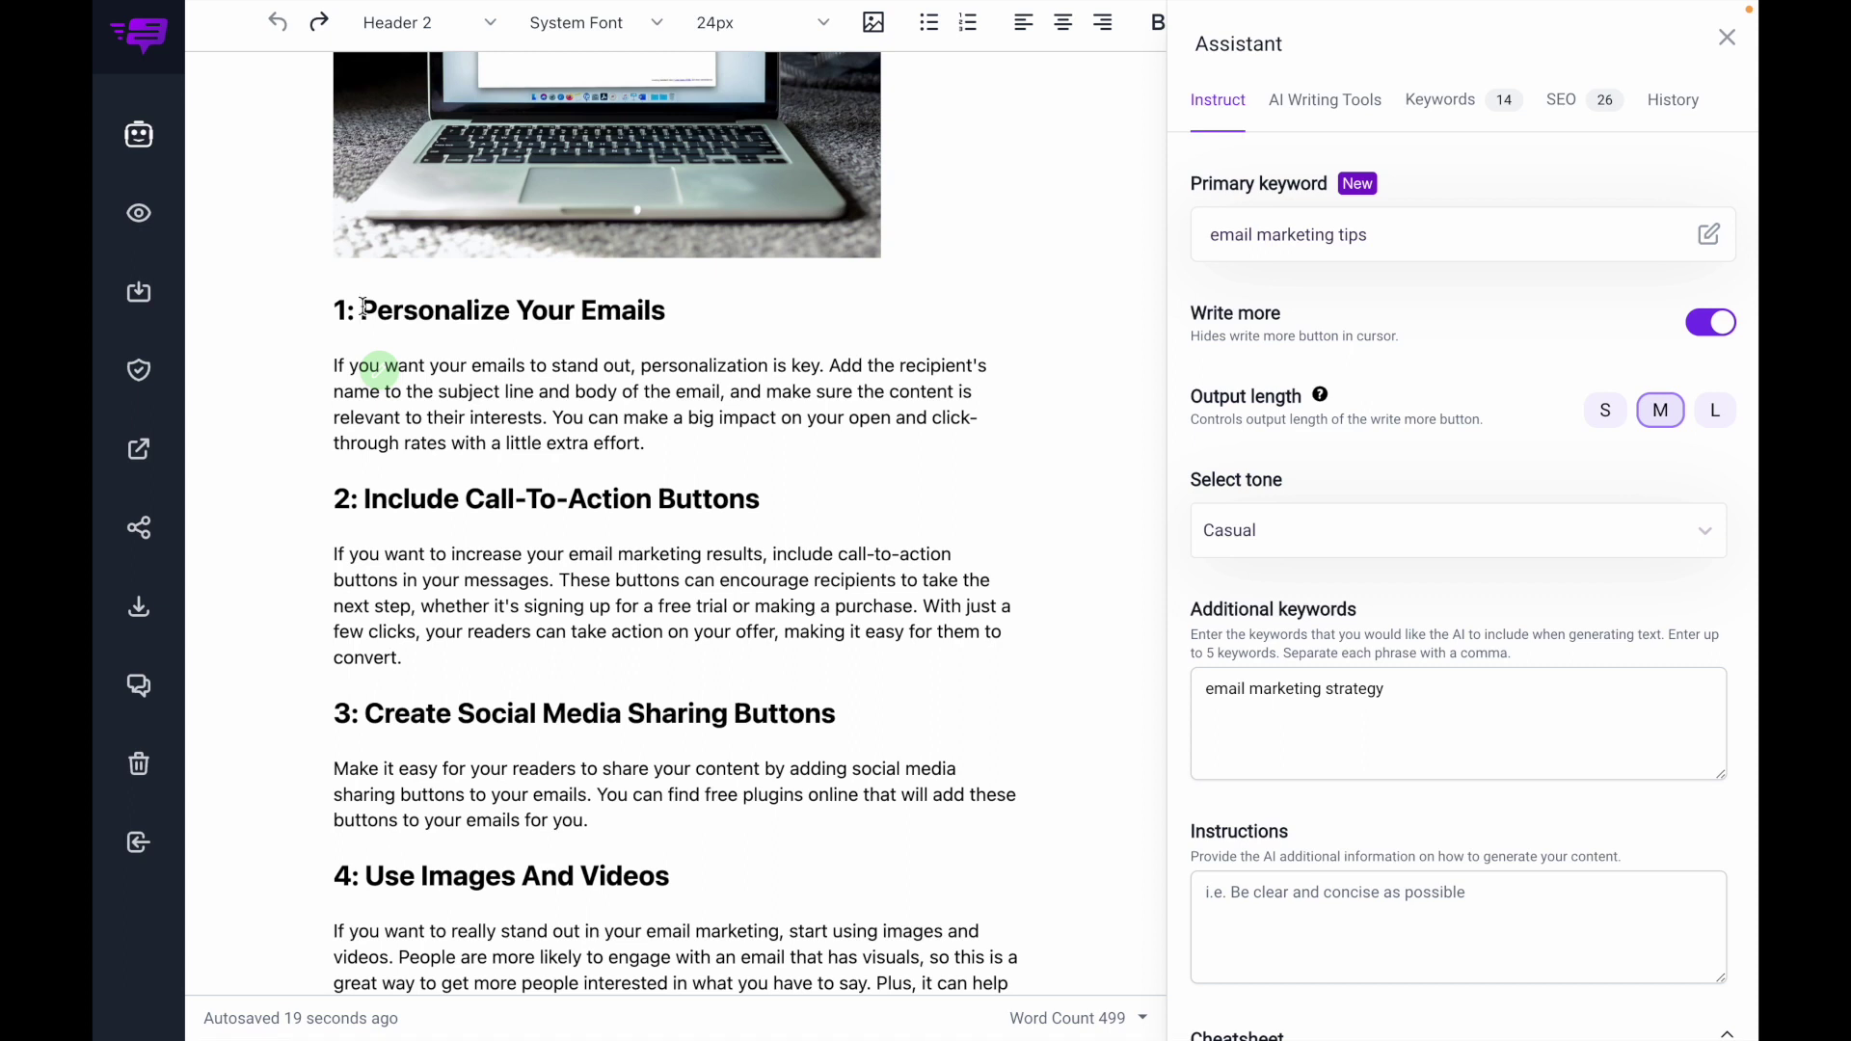
{"action": "type", "text": "+++"}
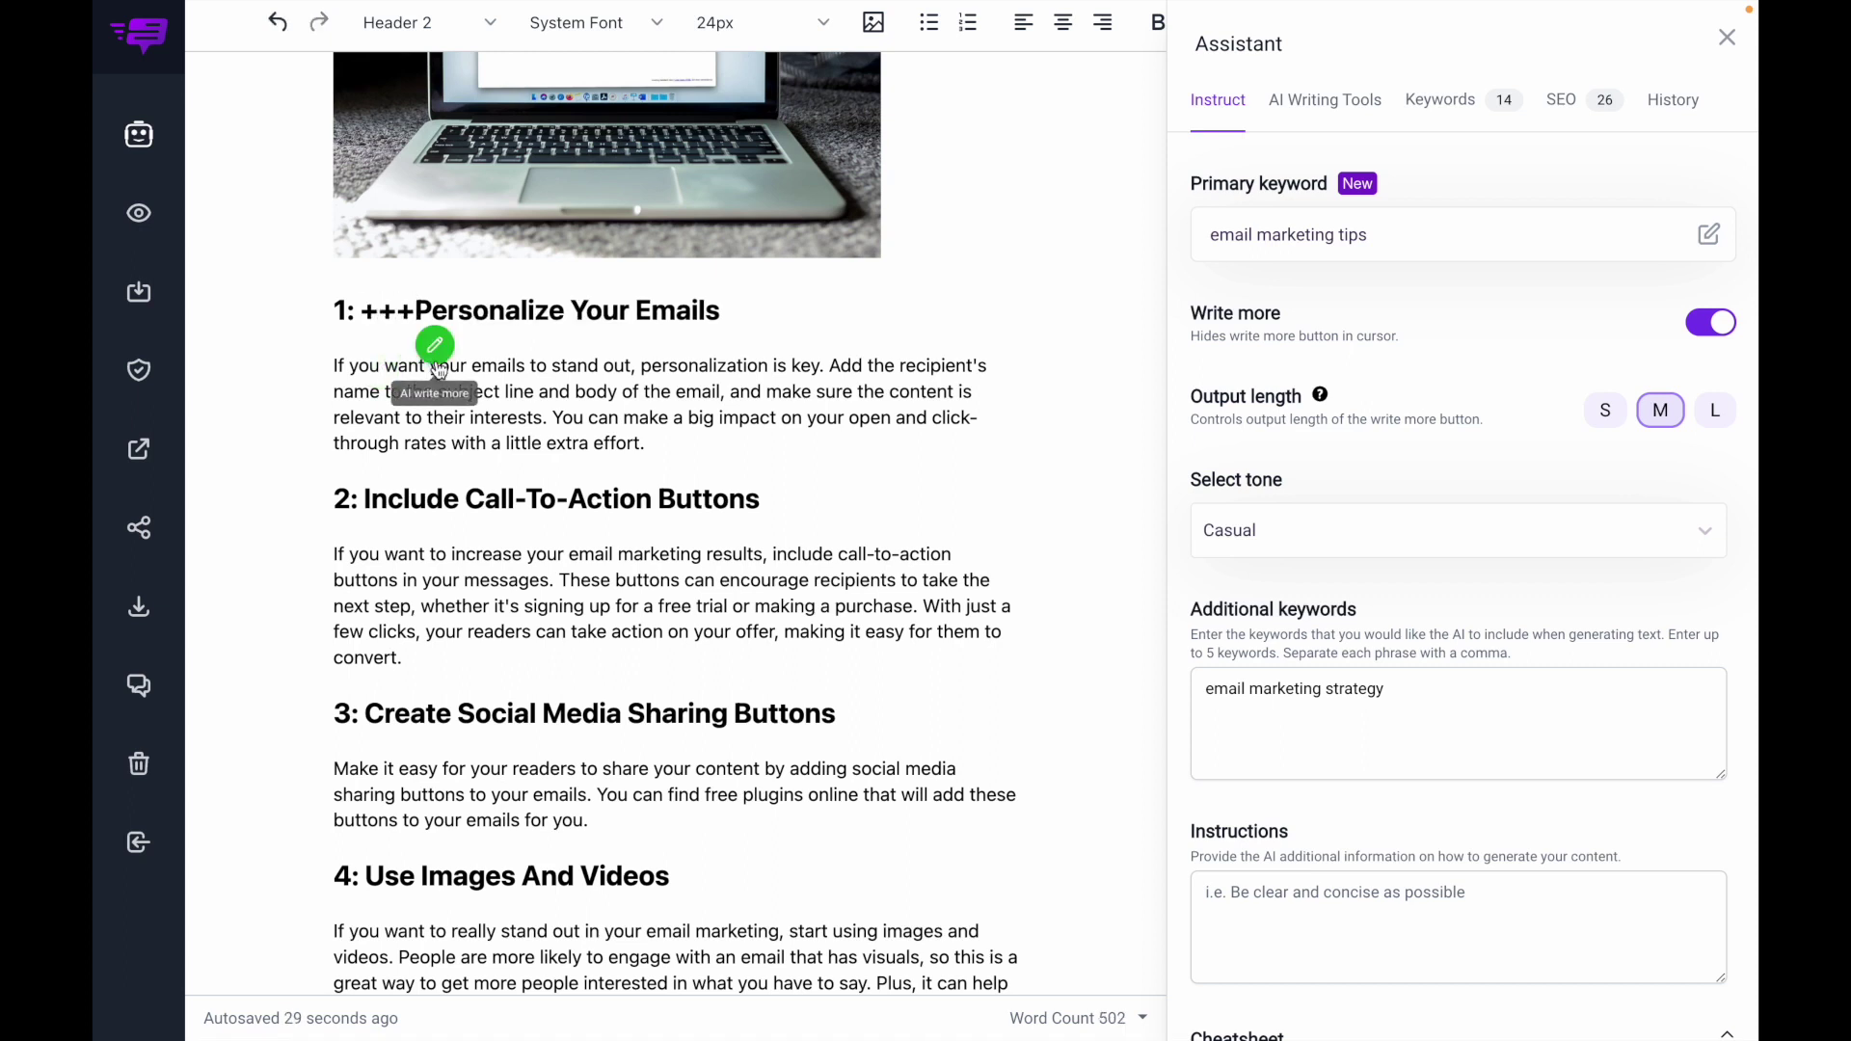
{"action": "left_click", "coordinate": [654, 451]}
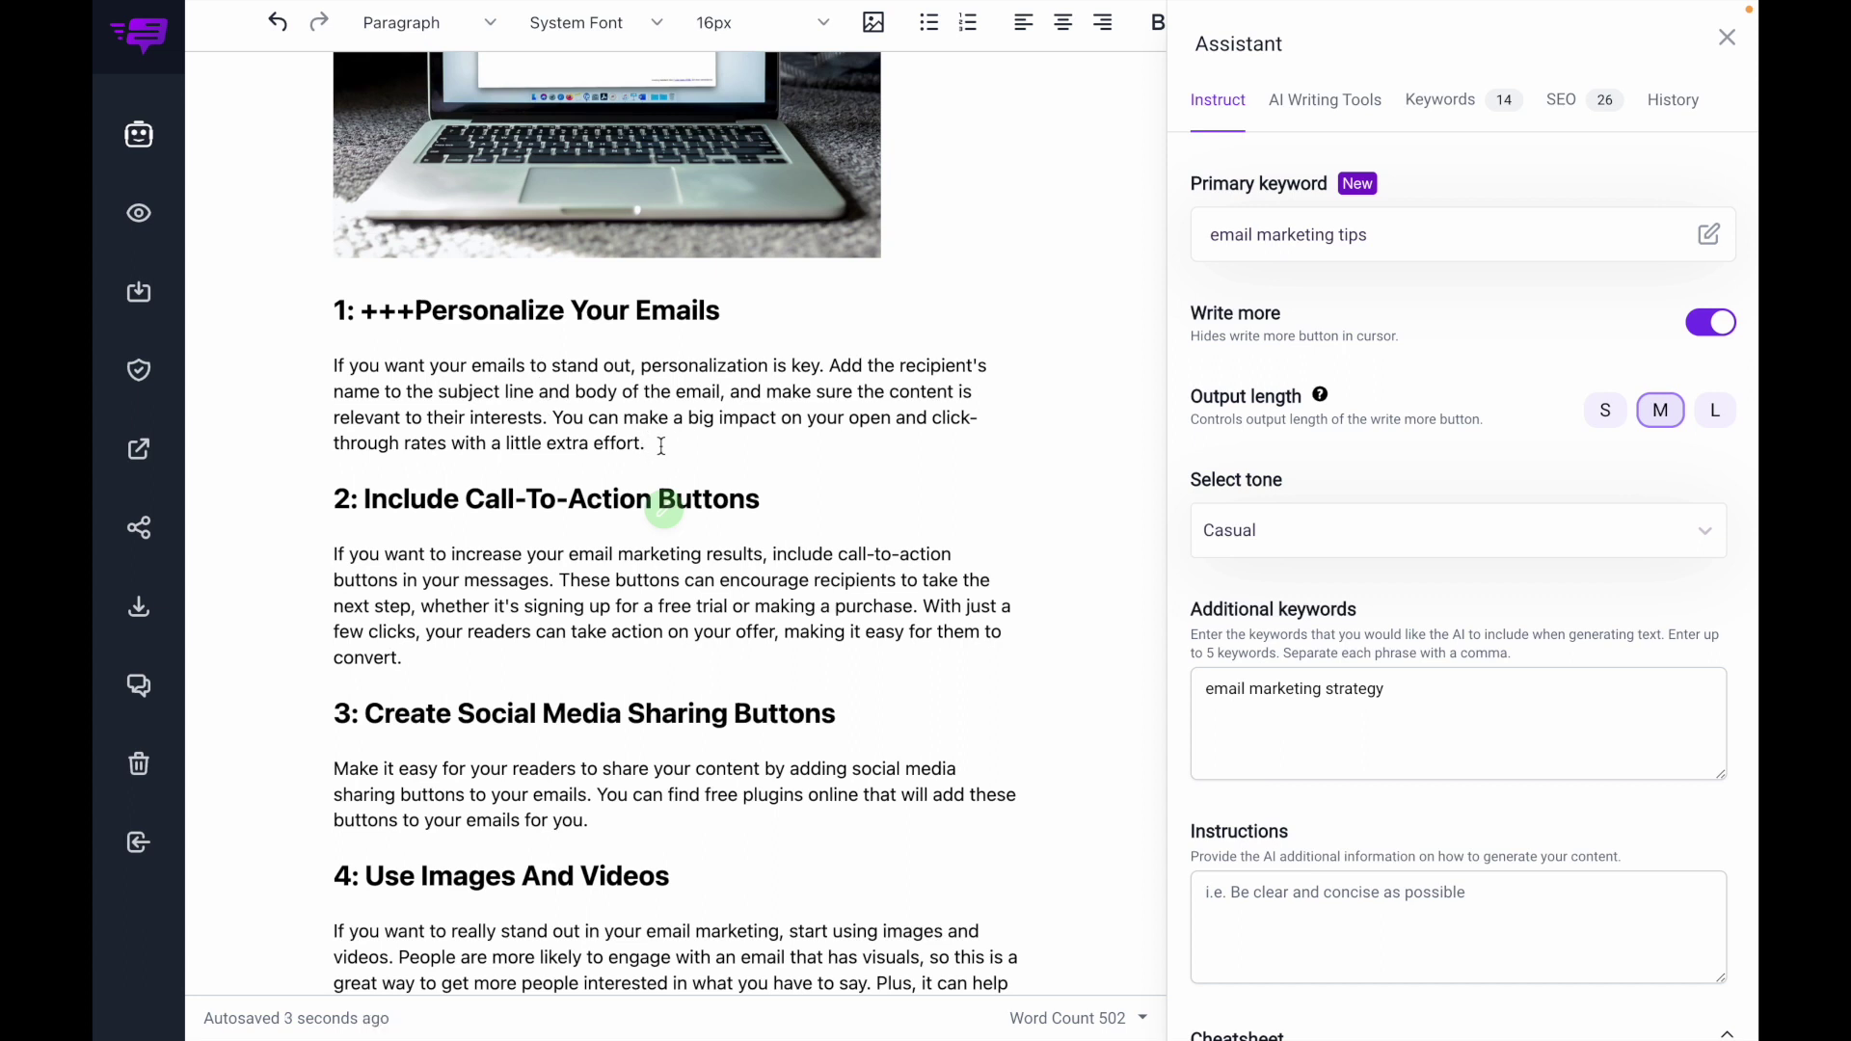
{"action": "left_click", "coordinate": [667, 517]}
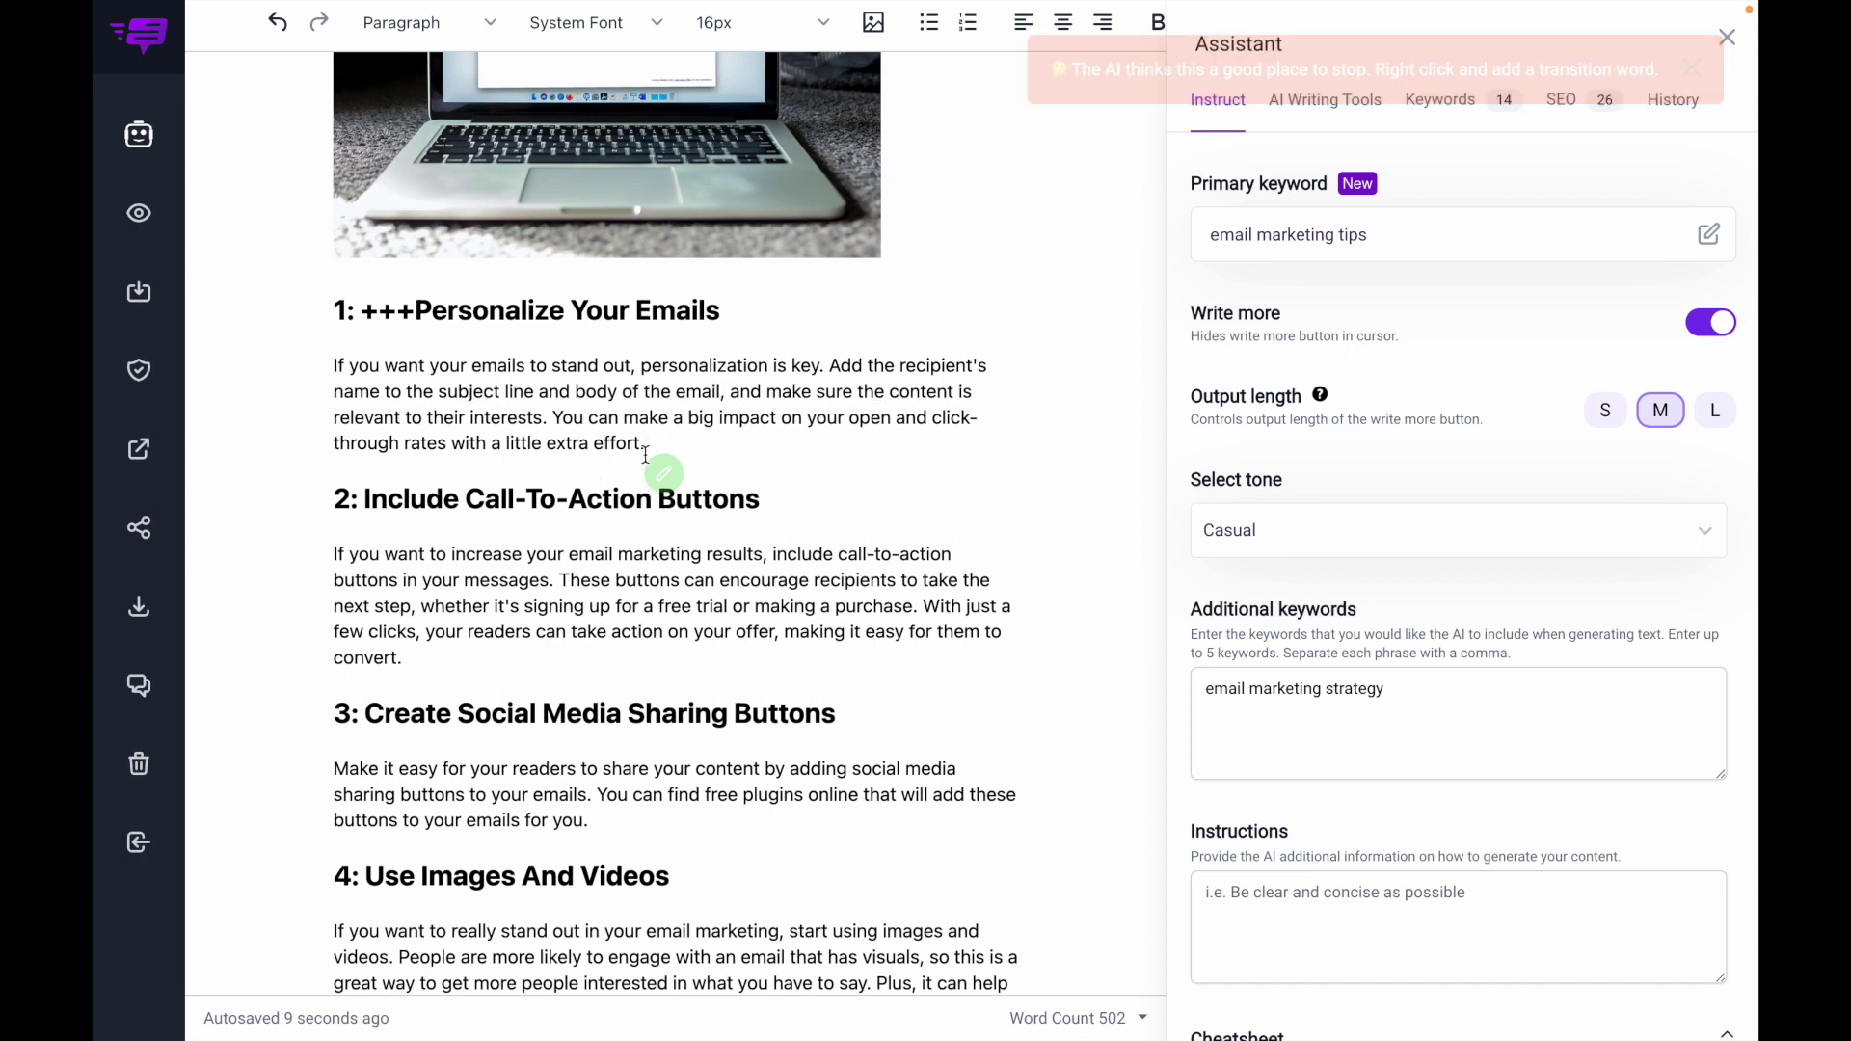
Start a new paragraph under tip 1 with the transition word 'Additionally'
{"action": "key", "text": "Return"}
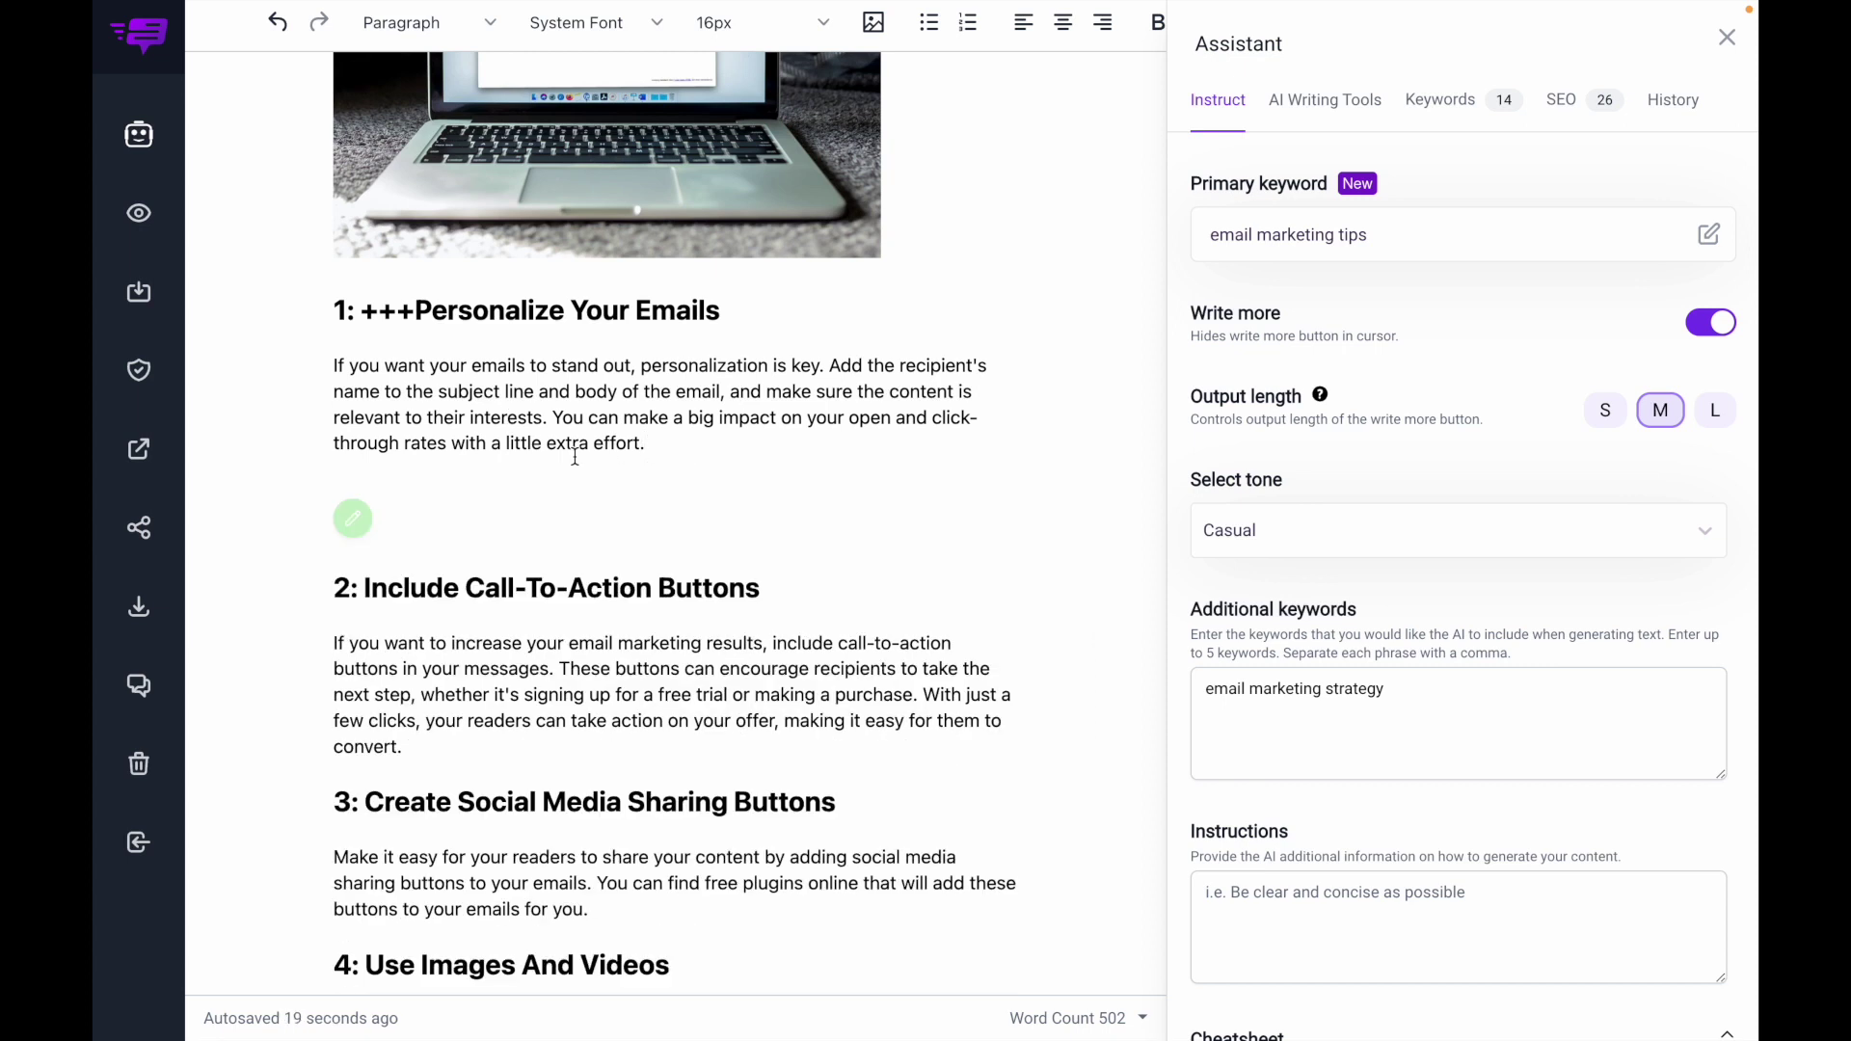
{"action": "right_click", "coordinate": [437, 498]}
{"action": "mouse_move", "coordinate": [540, 694]}
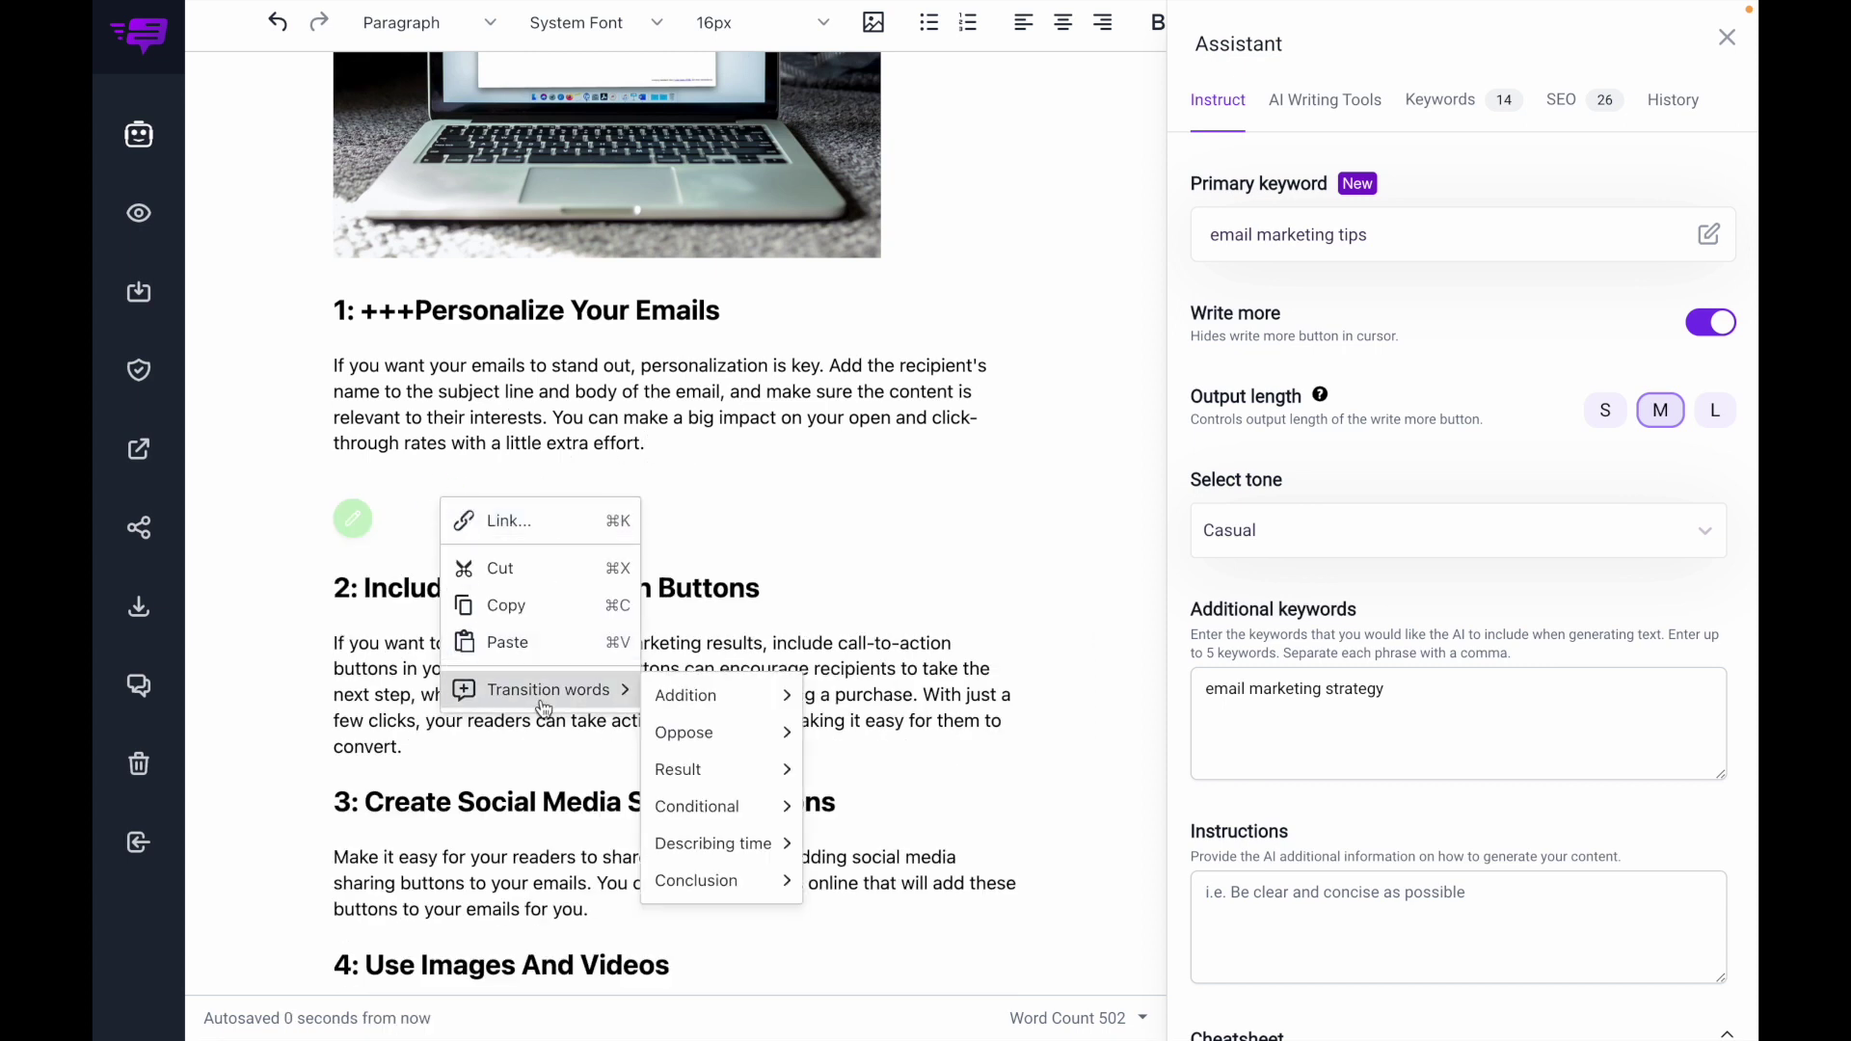
{"action": "mouse_move", "coordinate": [740, 711]}
{"action": "left_click", "coordinate": [879, 702]}
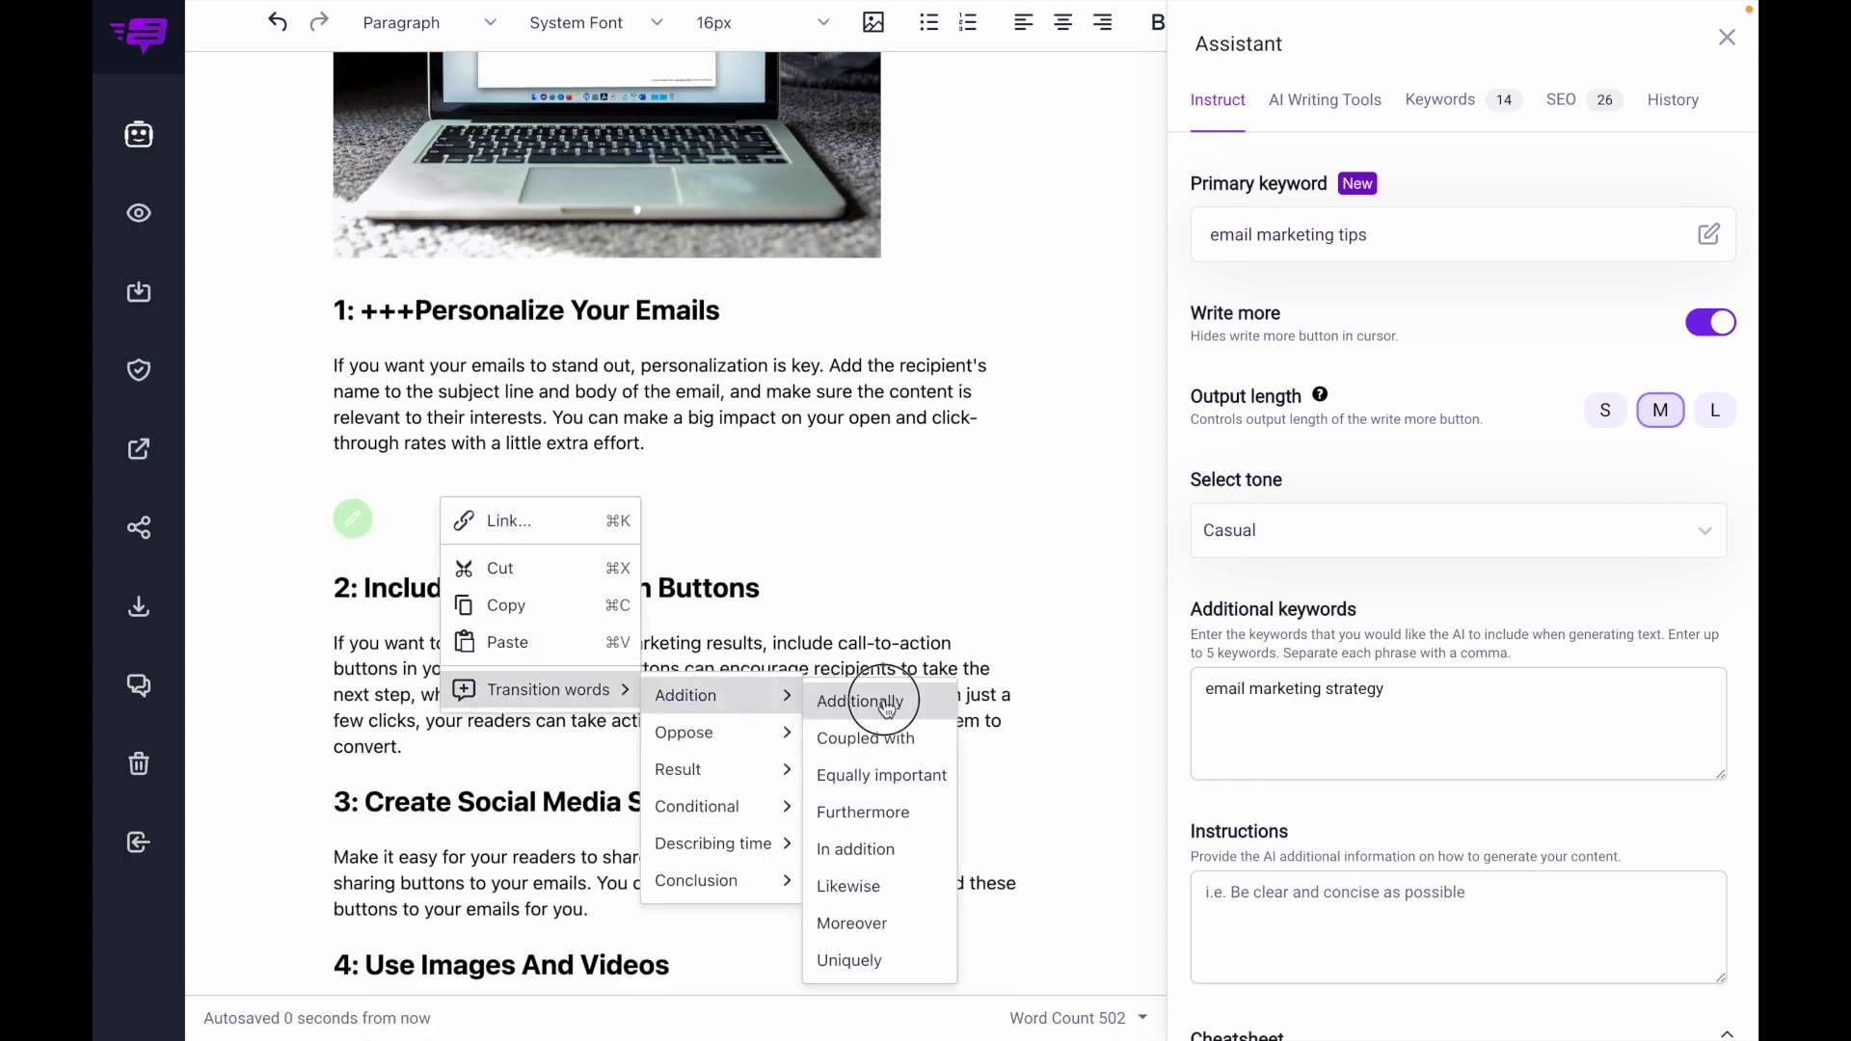
Have the AI continue the 'Additionally' paragraph about graphics and icons, with output length L
{"action": "left_click", "coordinate": [452, 526]}
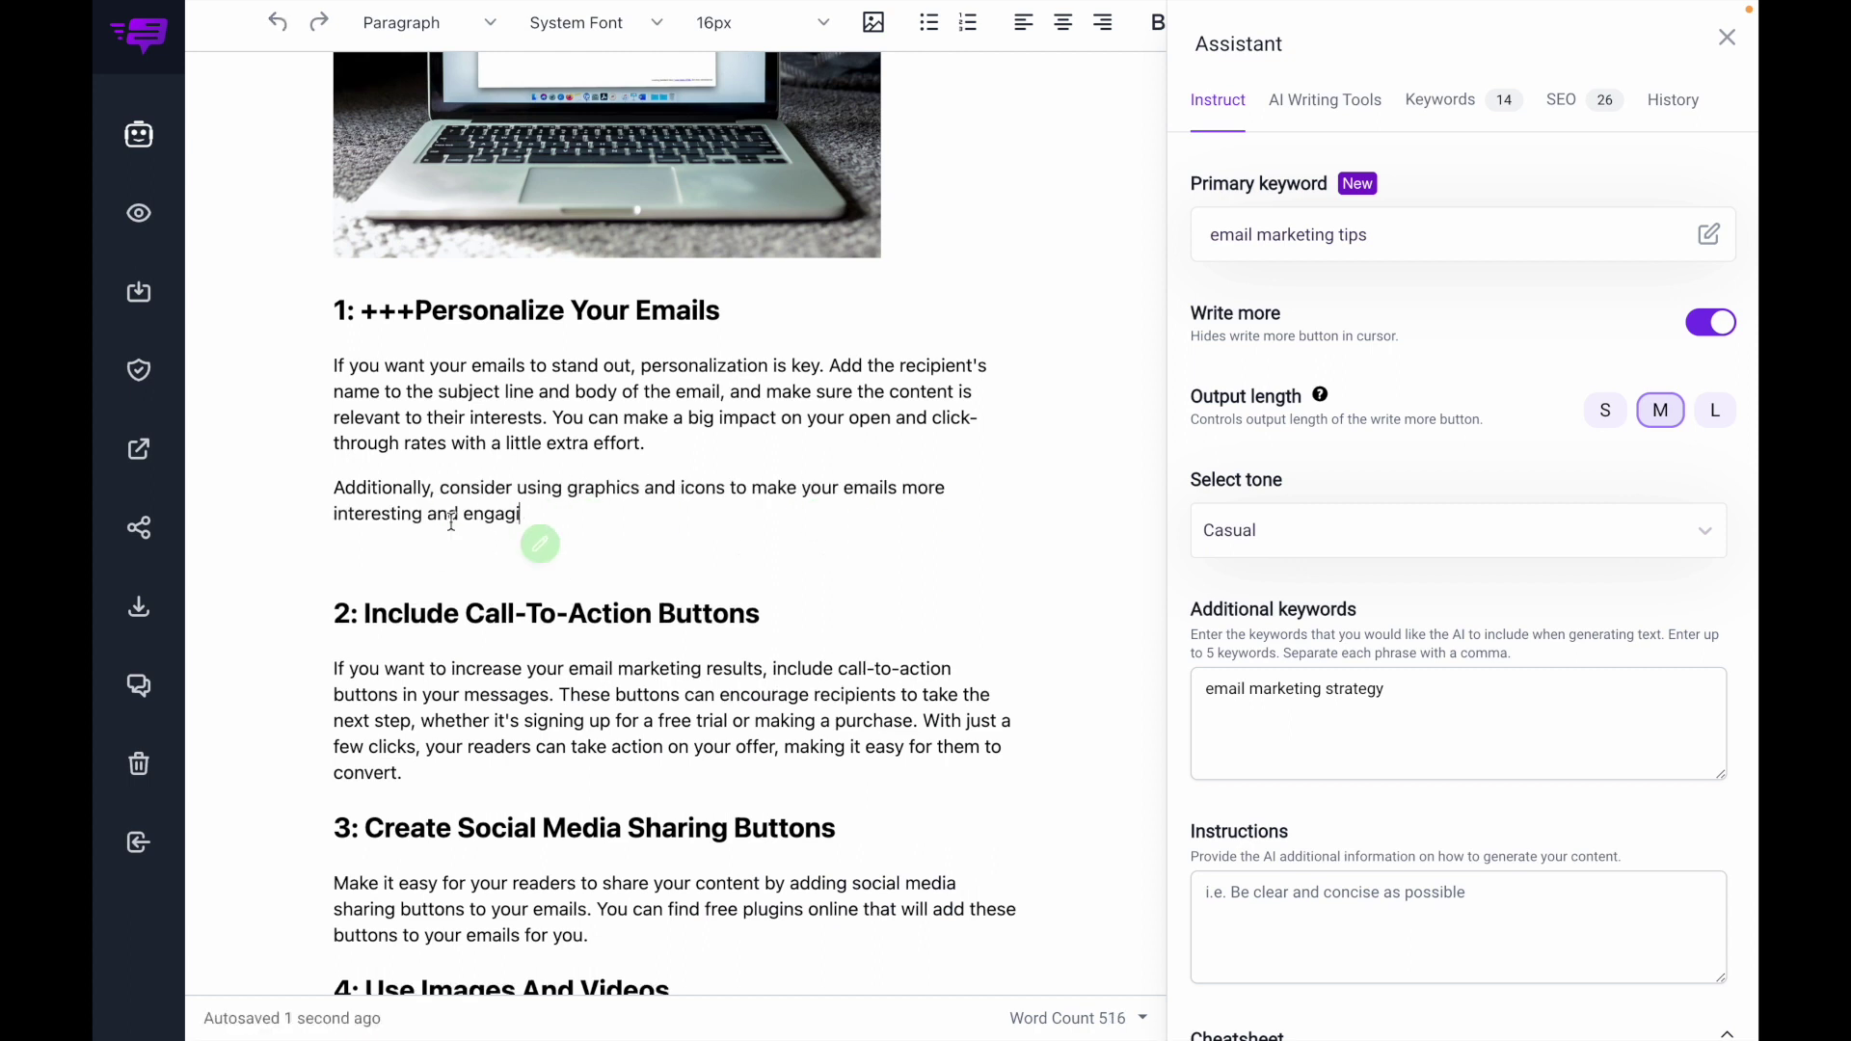
{"action": "left_click", "coordinate": [1715, 411]}
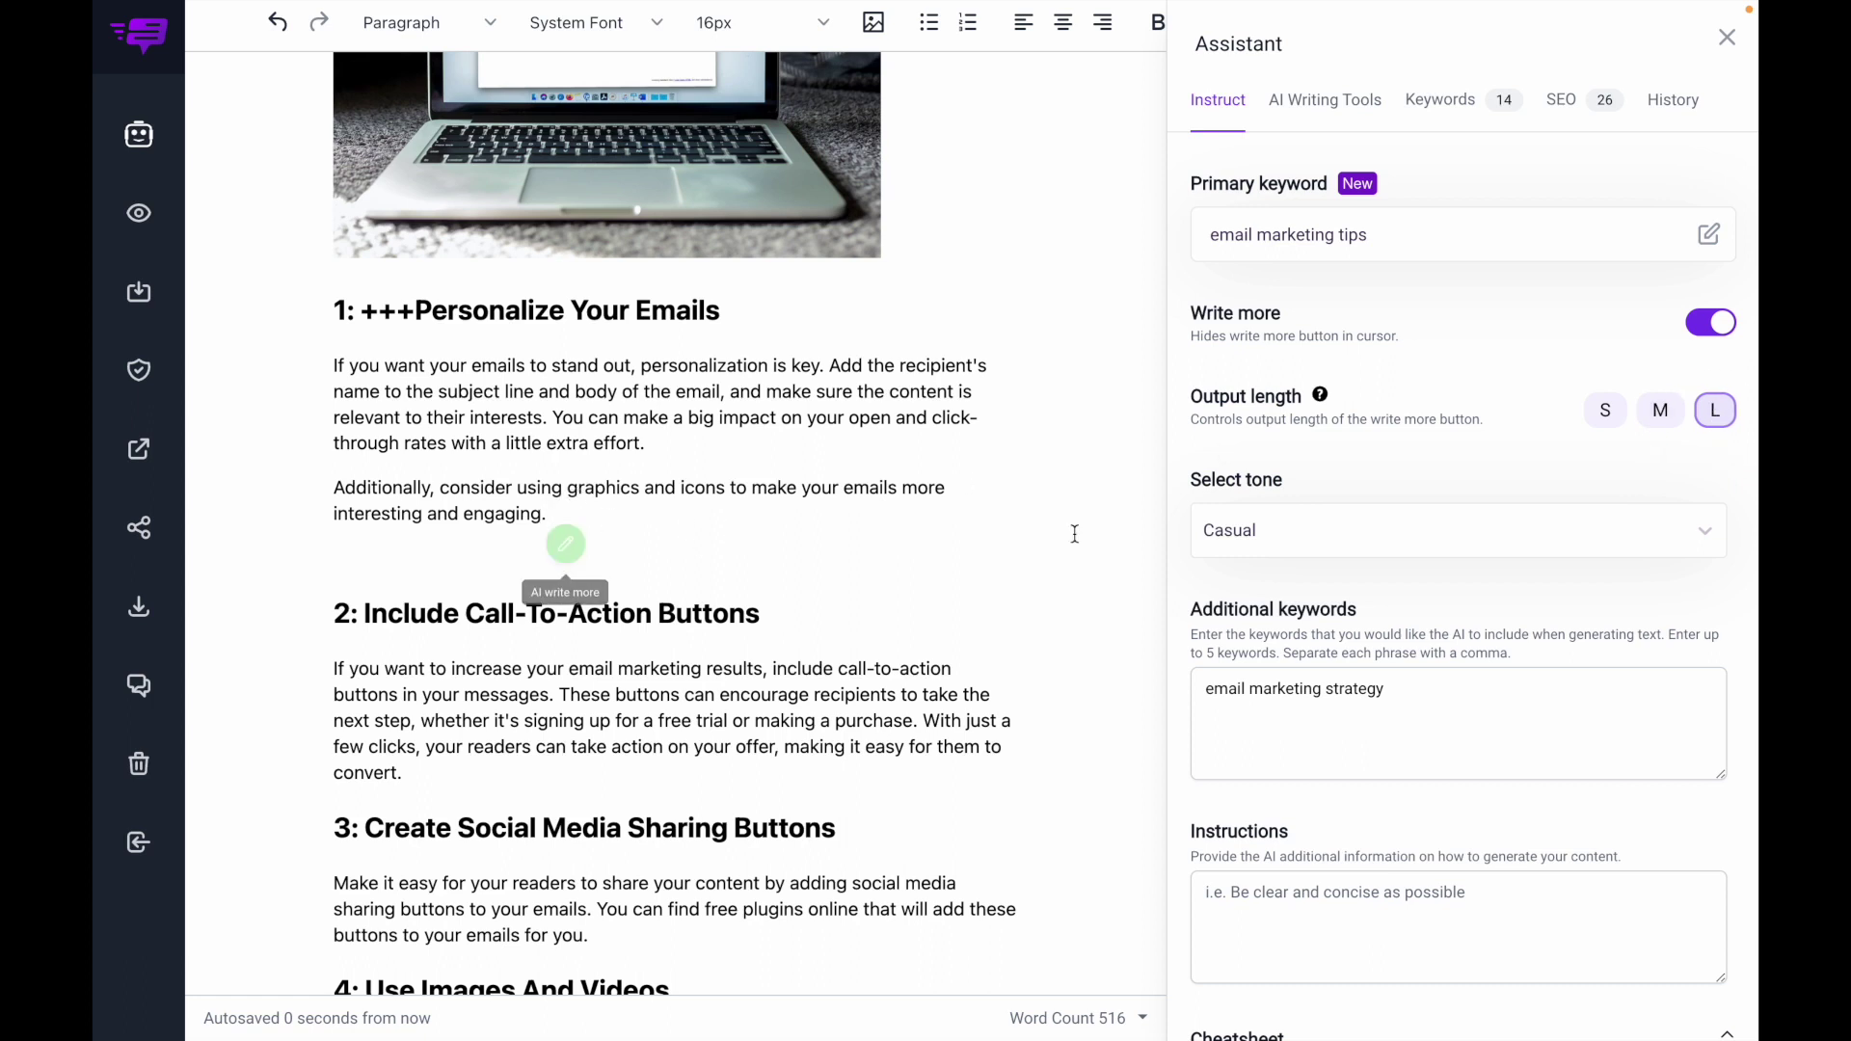
{"action": "left_click", "coordinate": [574, 548]}
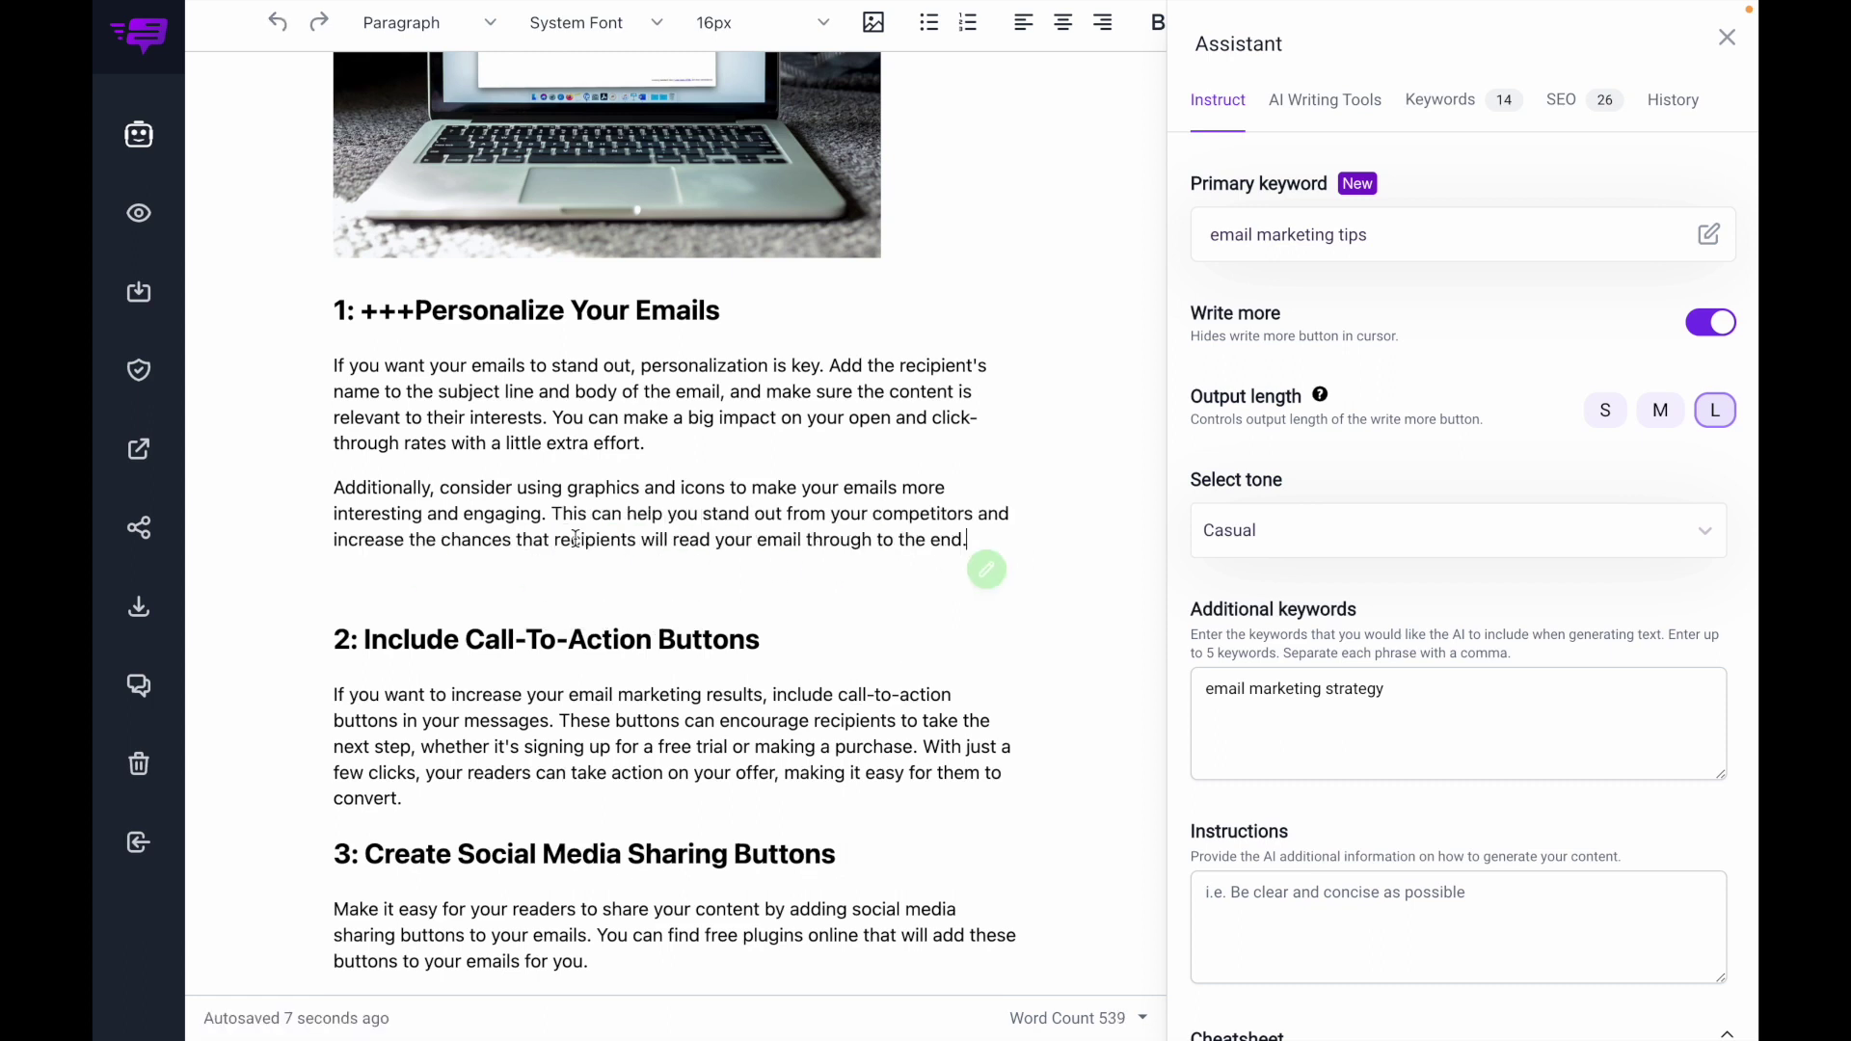
{"action": "scroll", "coordinate": [1041, 490], "scroll_direction": "down", "scroll_amount": 1}
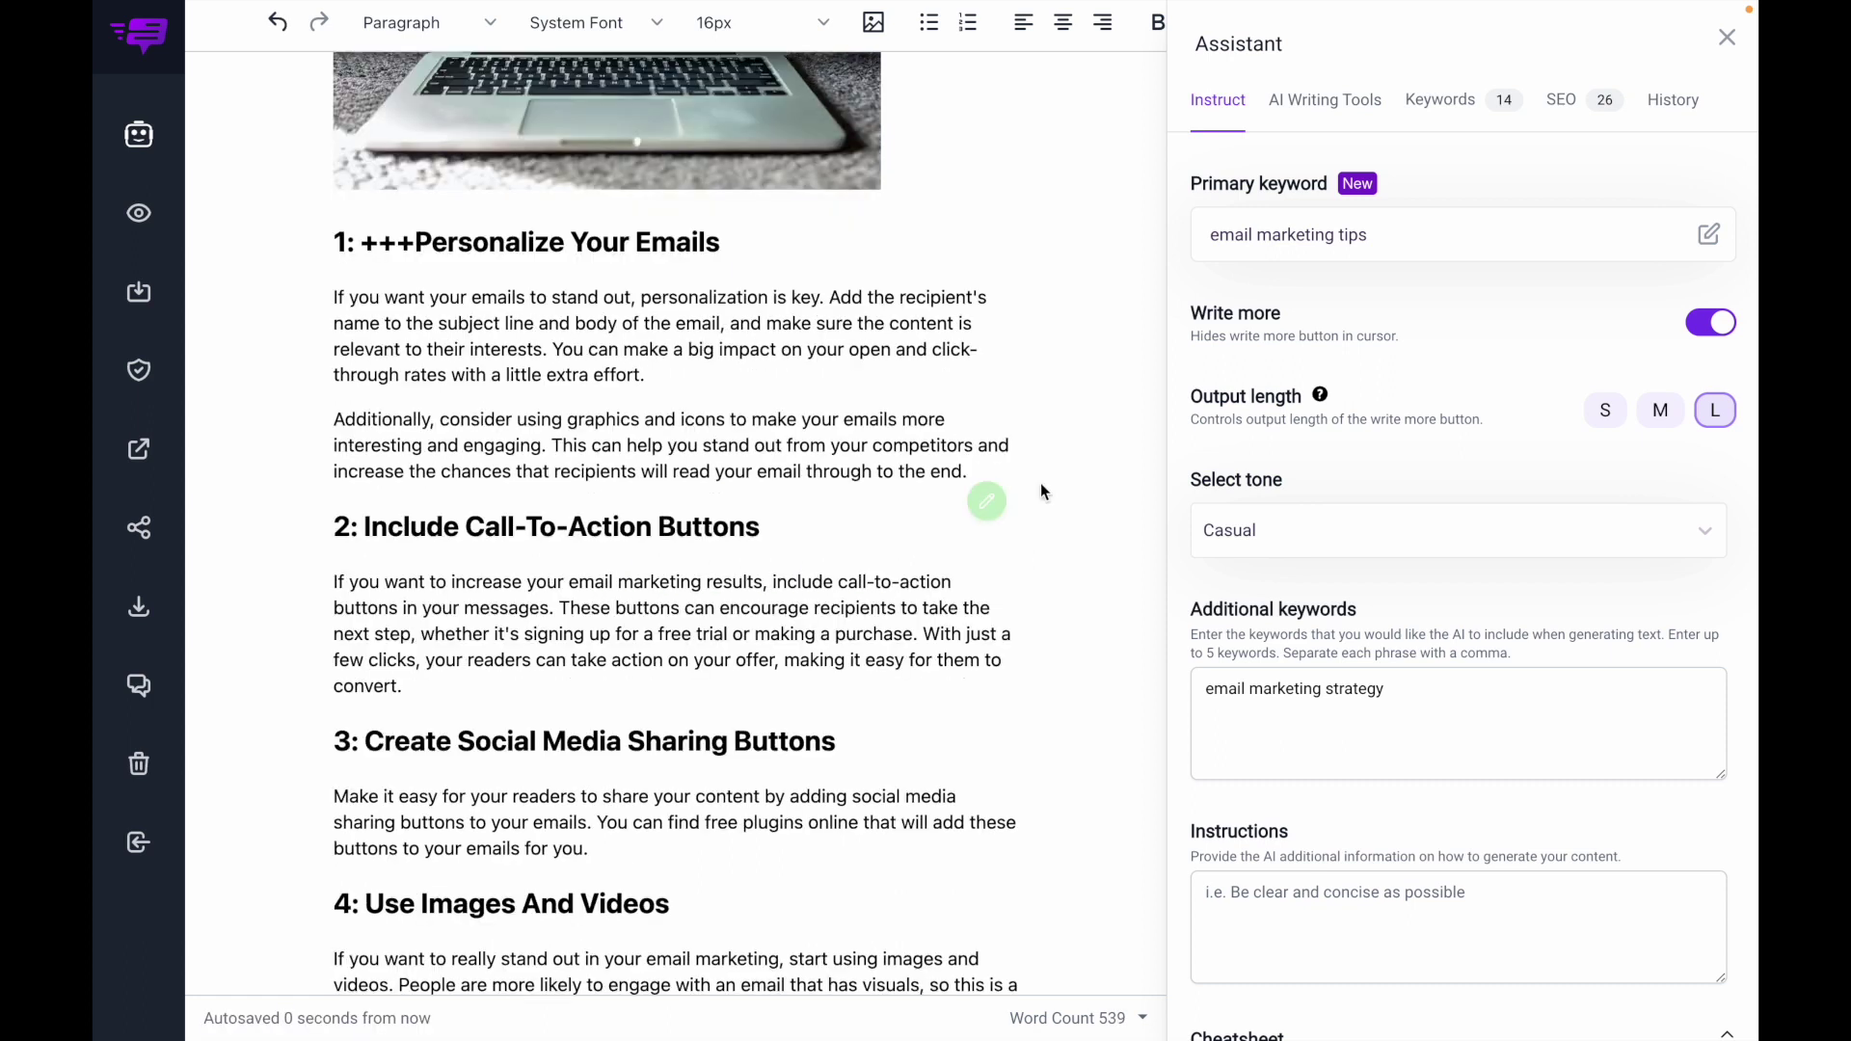
Turn off AI write-more and delete the +++ from the first tip heading
{"action": "left_click", "coordinate": [1701, 327]}
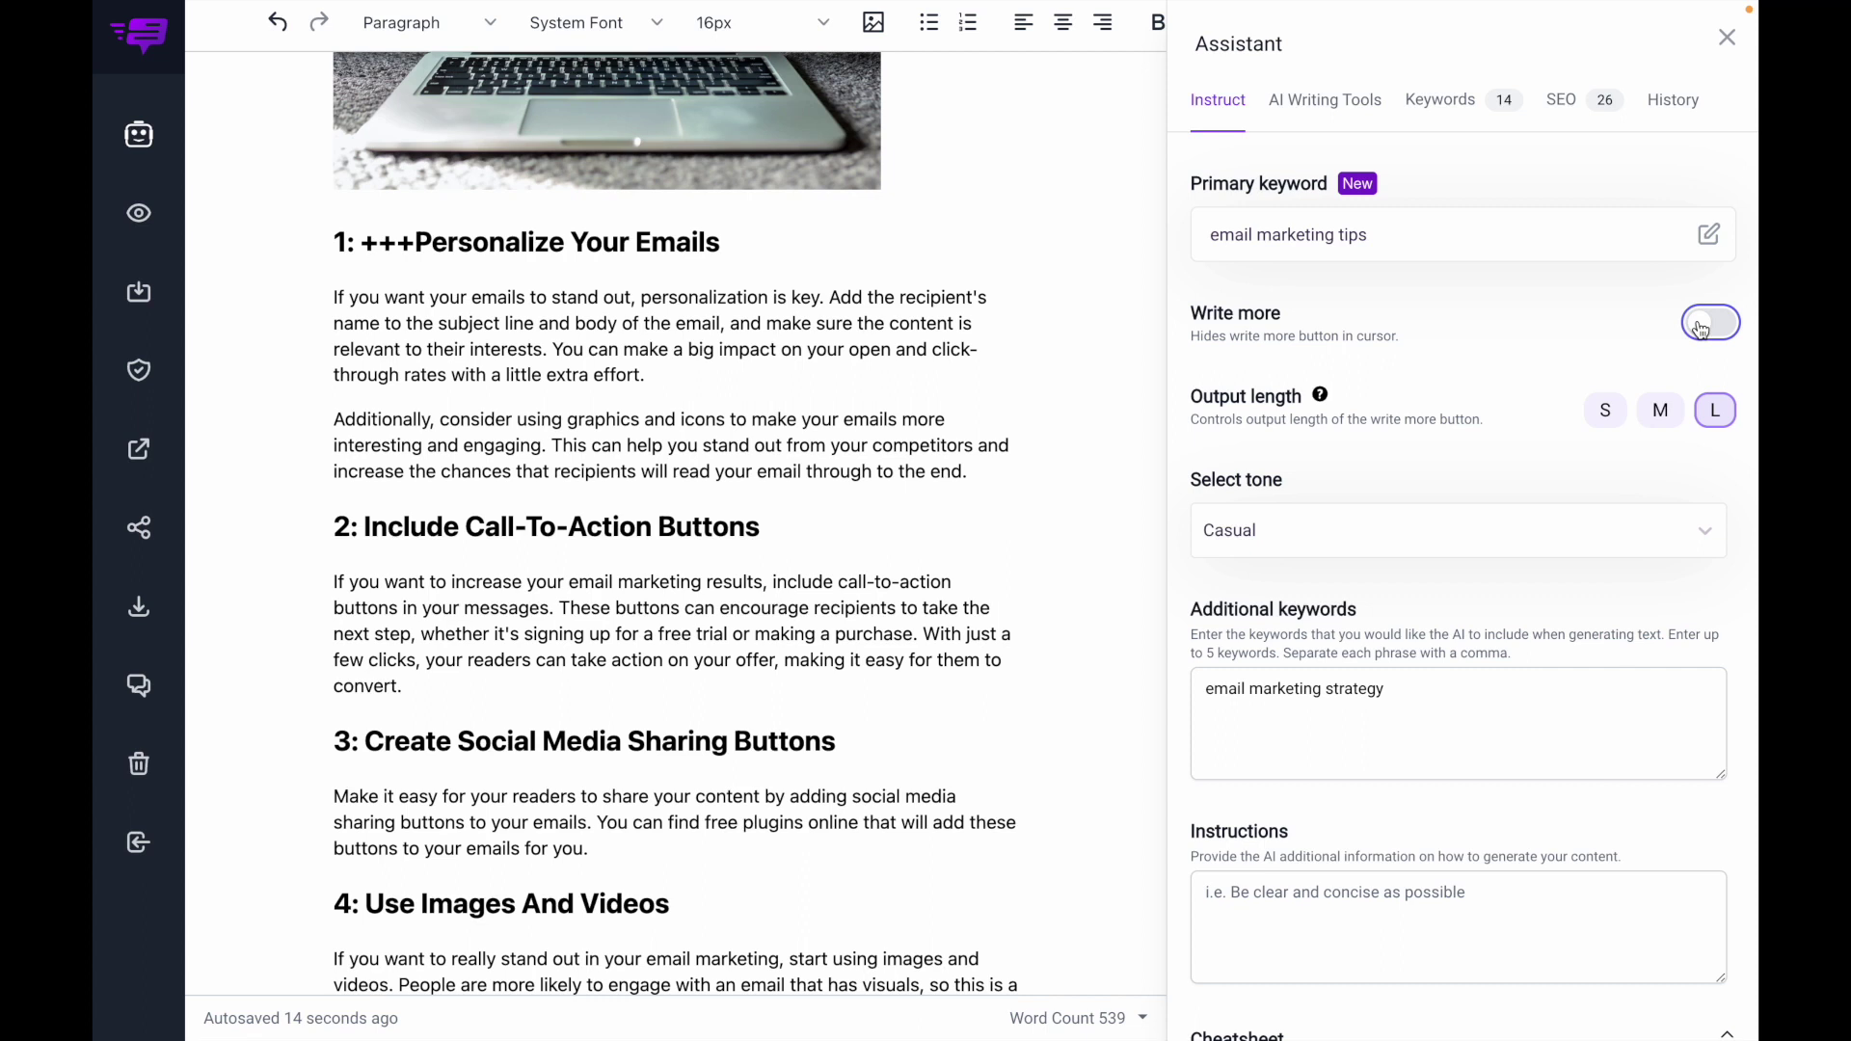
{"action": "left_click", "coordinate": [400, 225]}
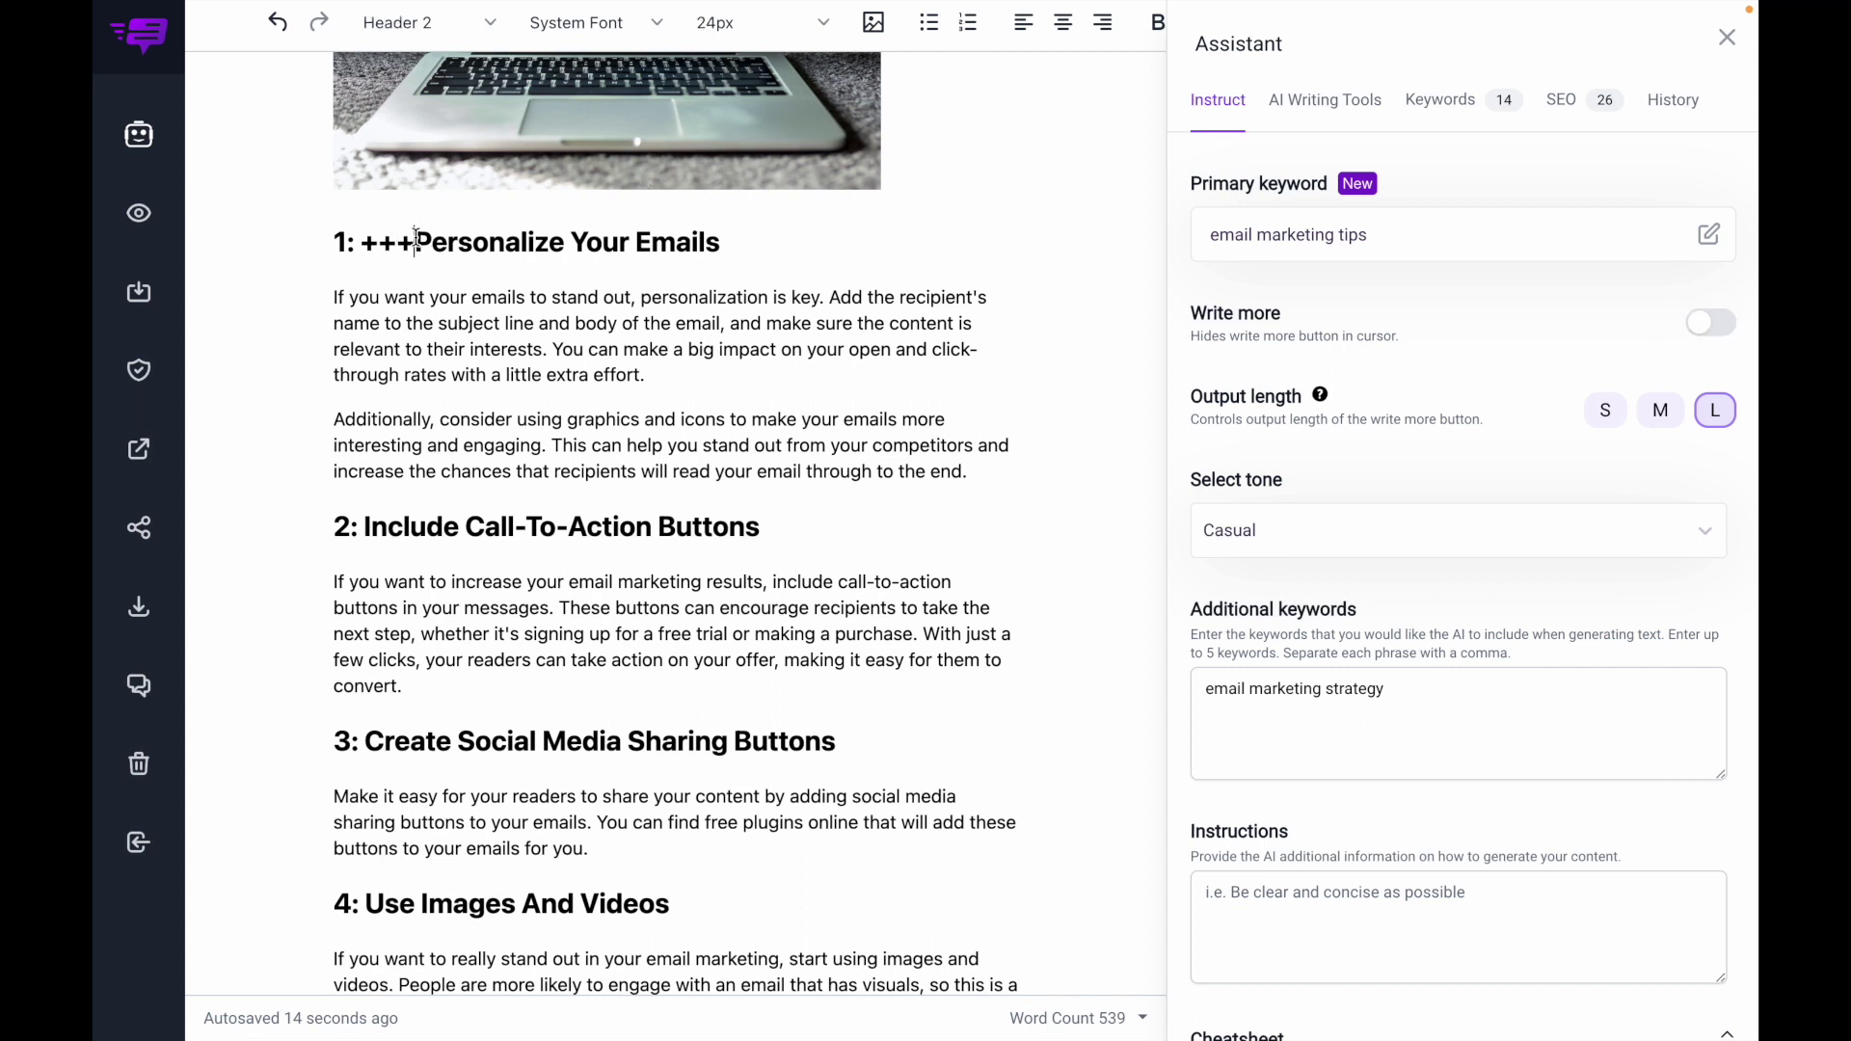
{"action": "key", "text": "BackSpace"}
{"action": "key", "text": "BackSpace"}
{"action": "key", "text": "BackSpace"}
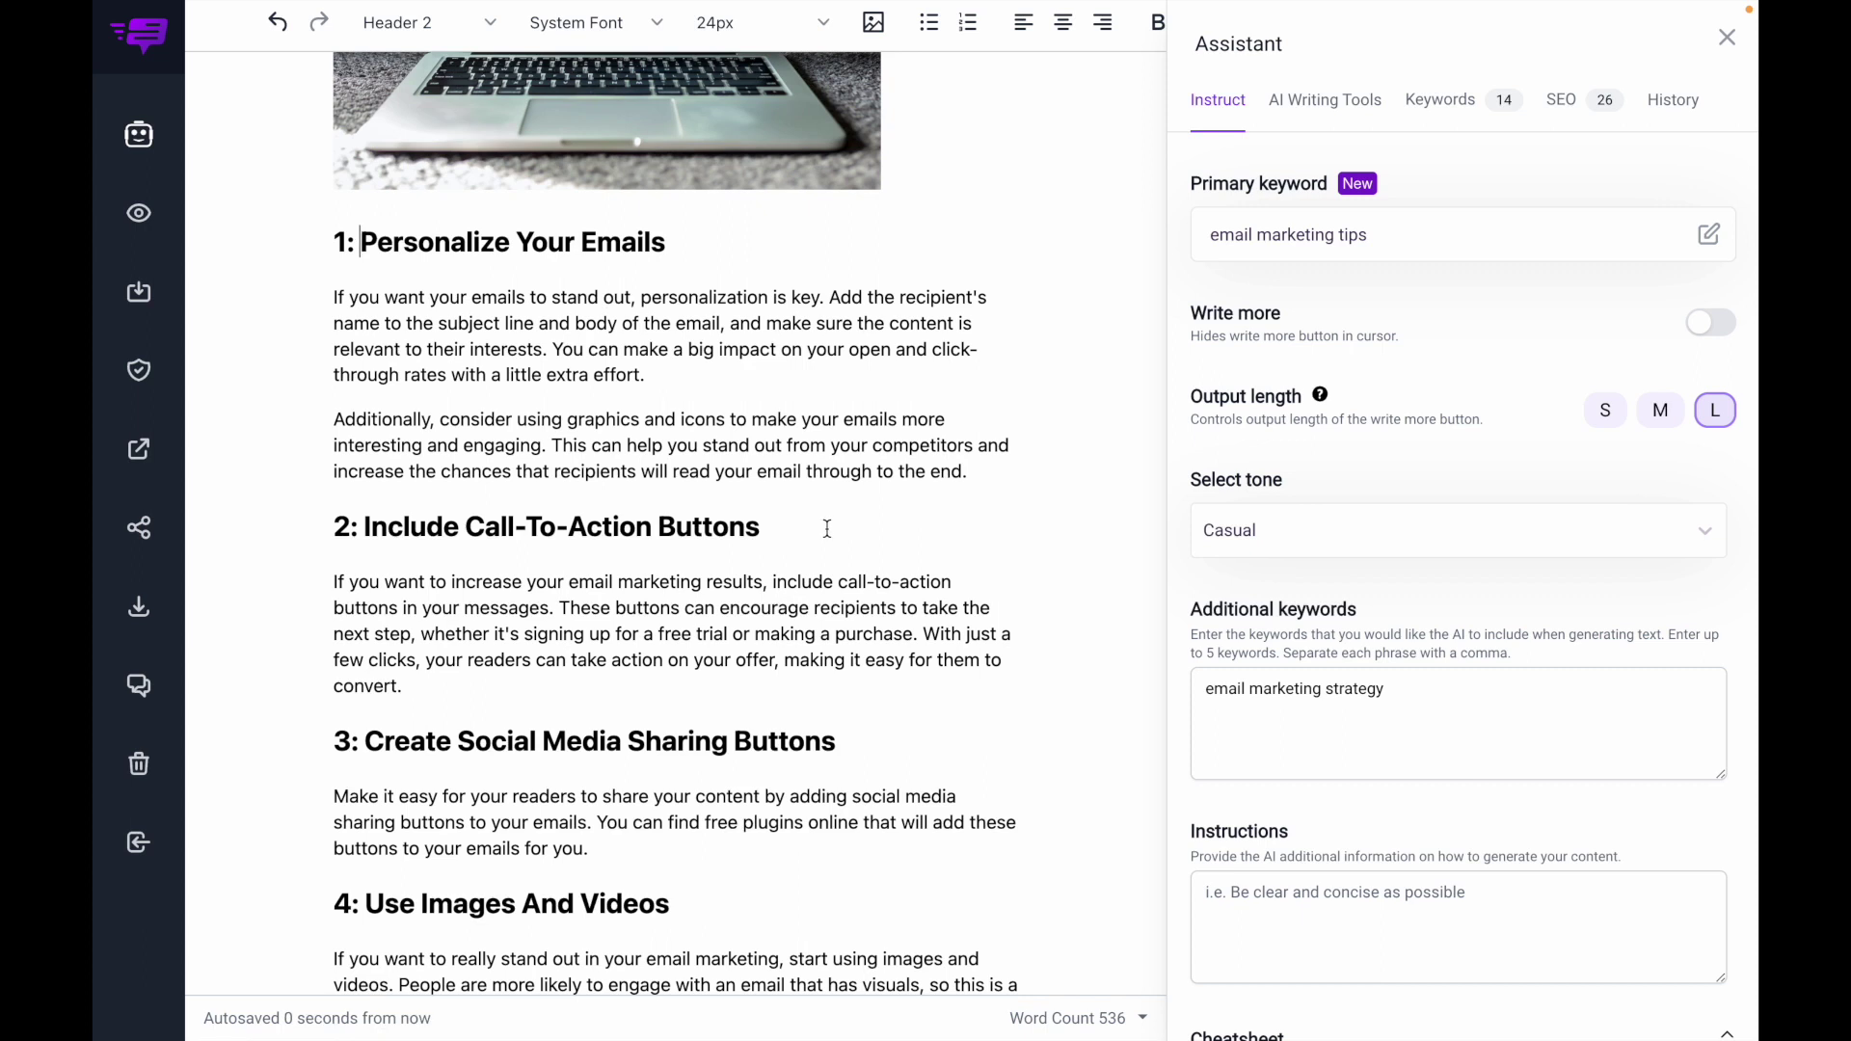
Add a blank line after tip 3's paragraph
{"action": "scroll", "coordinate": [827, 528], "scroll_direction": "down", "scroll_amount": 4}
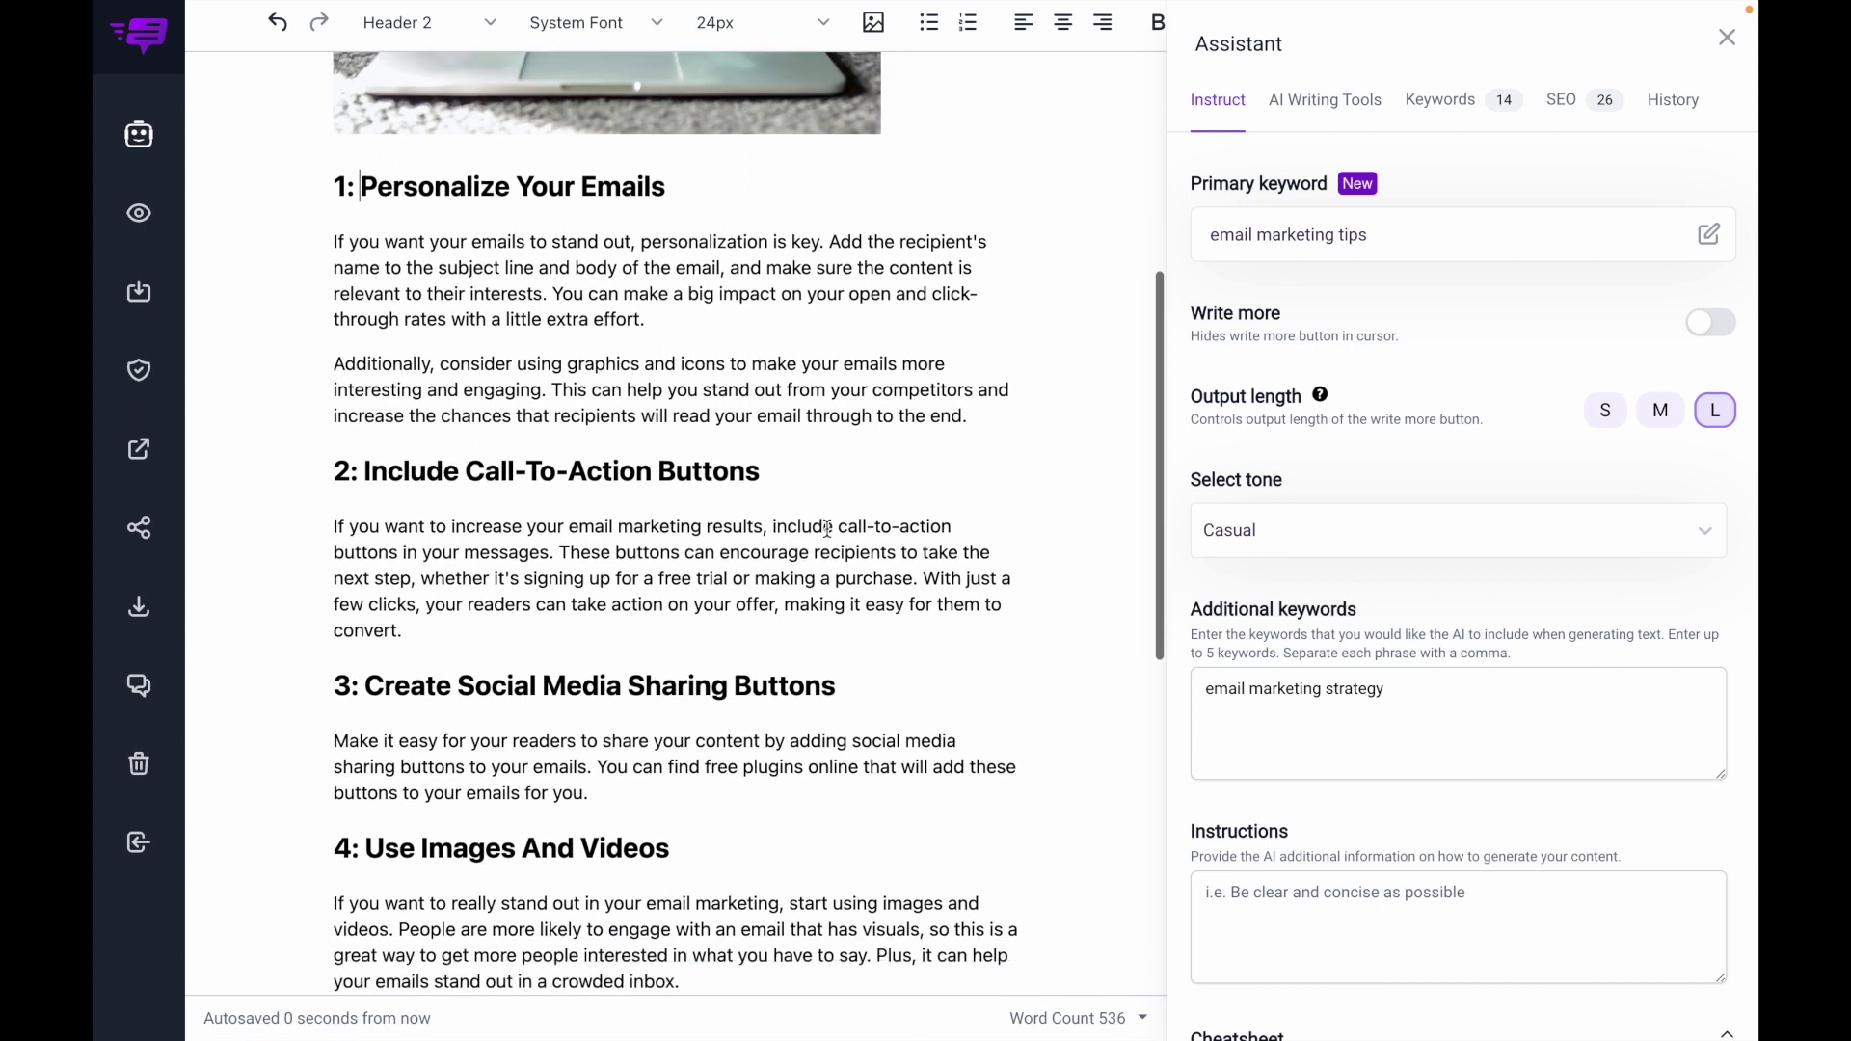
{"action": "left_click", "coordinate": [618, 459]}
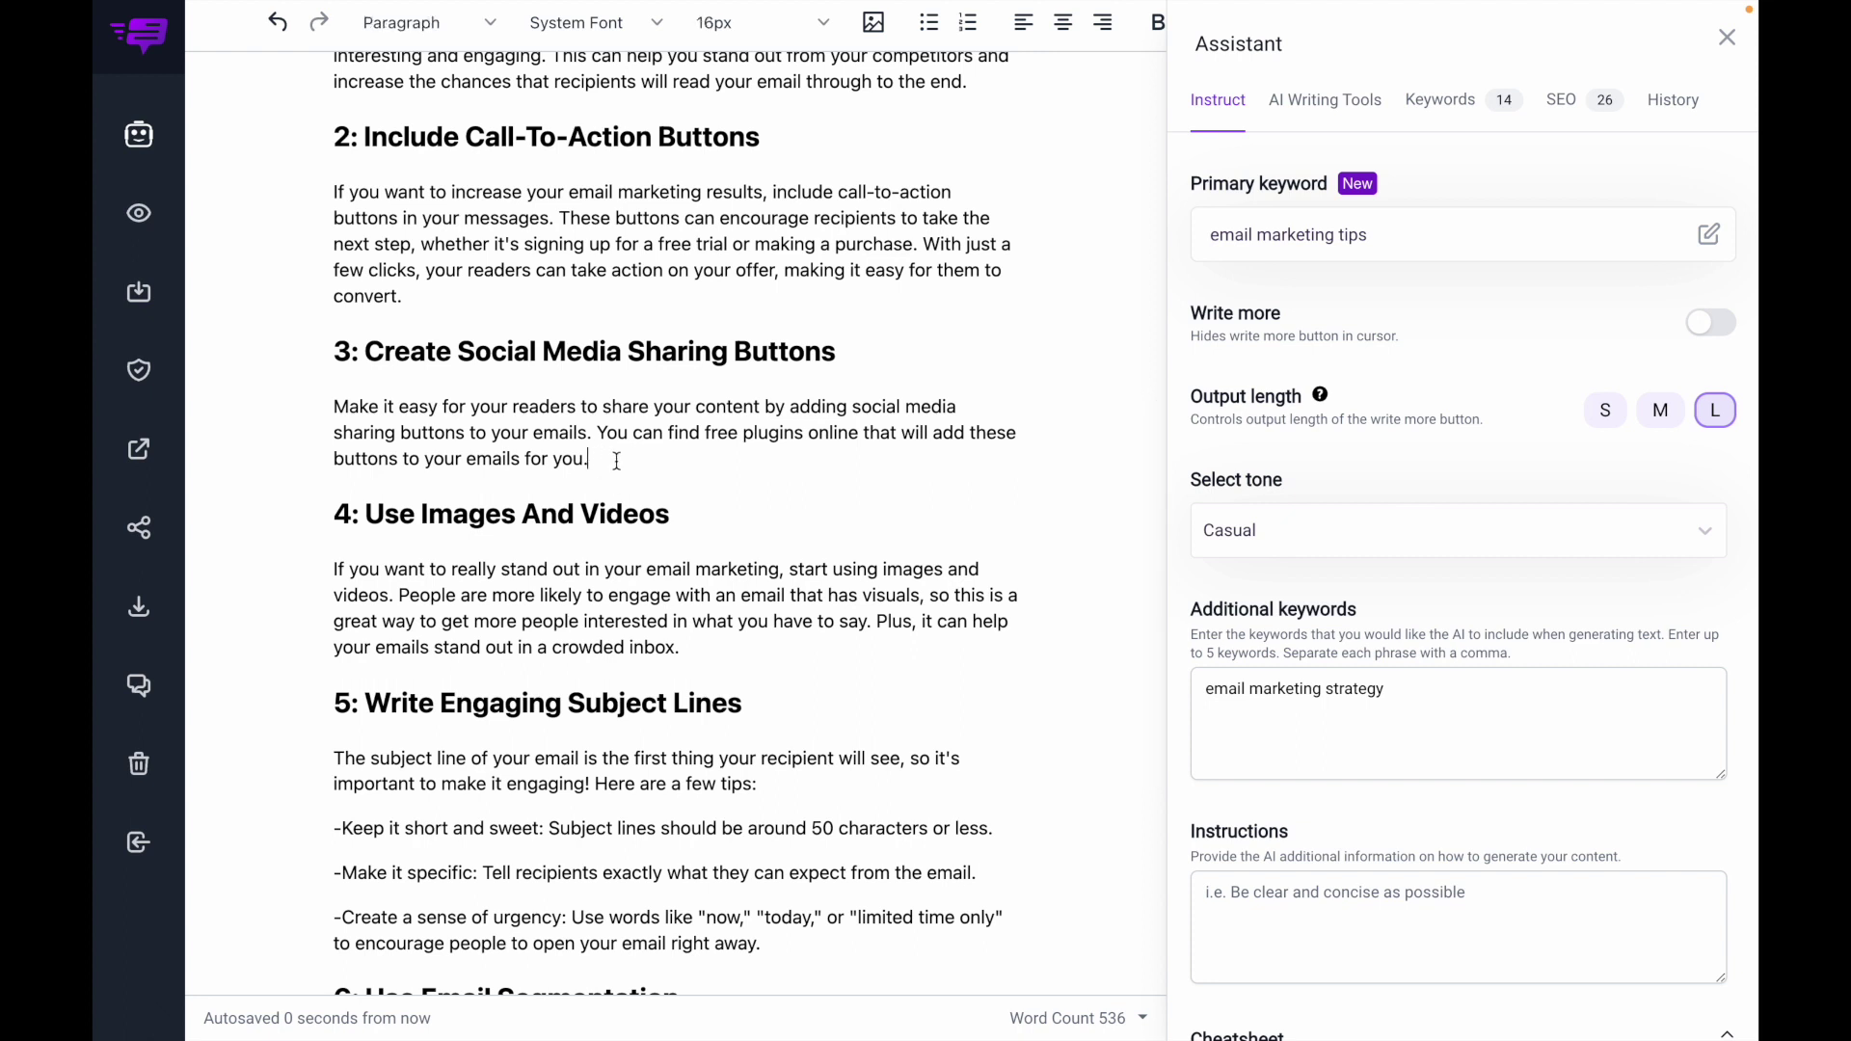
{"action": "key", "text": "Return"}
Generate AI Steps from the 'Create Social Media Sharing Buttons' heading and insert them under tip 3
{"action": "left_click", "coordinate": [1350, 96]}
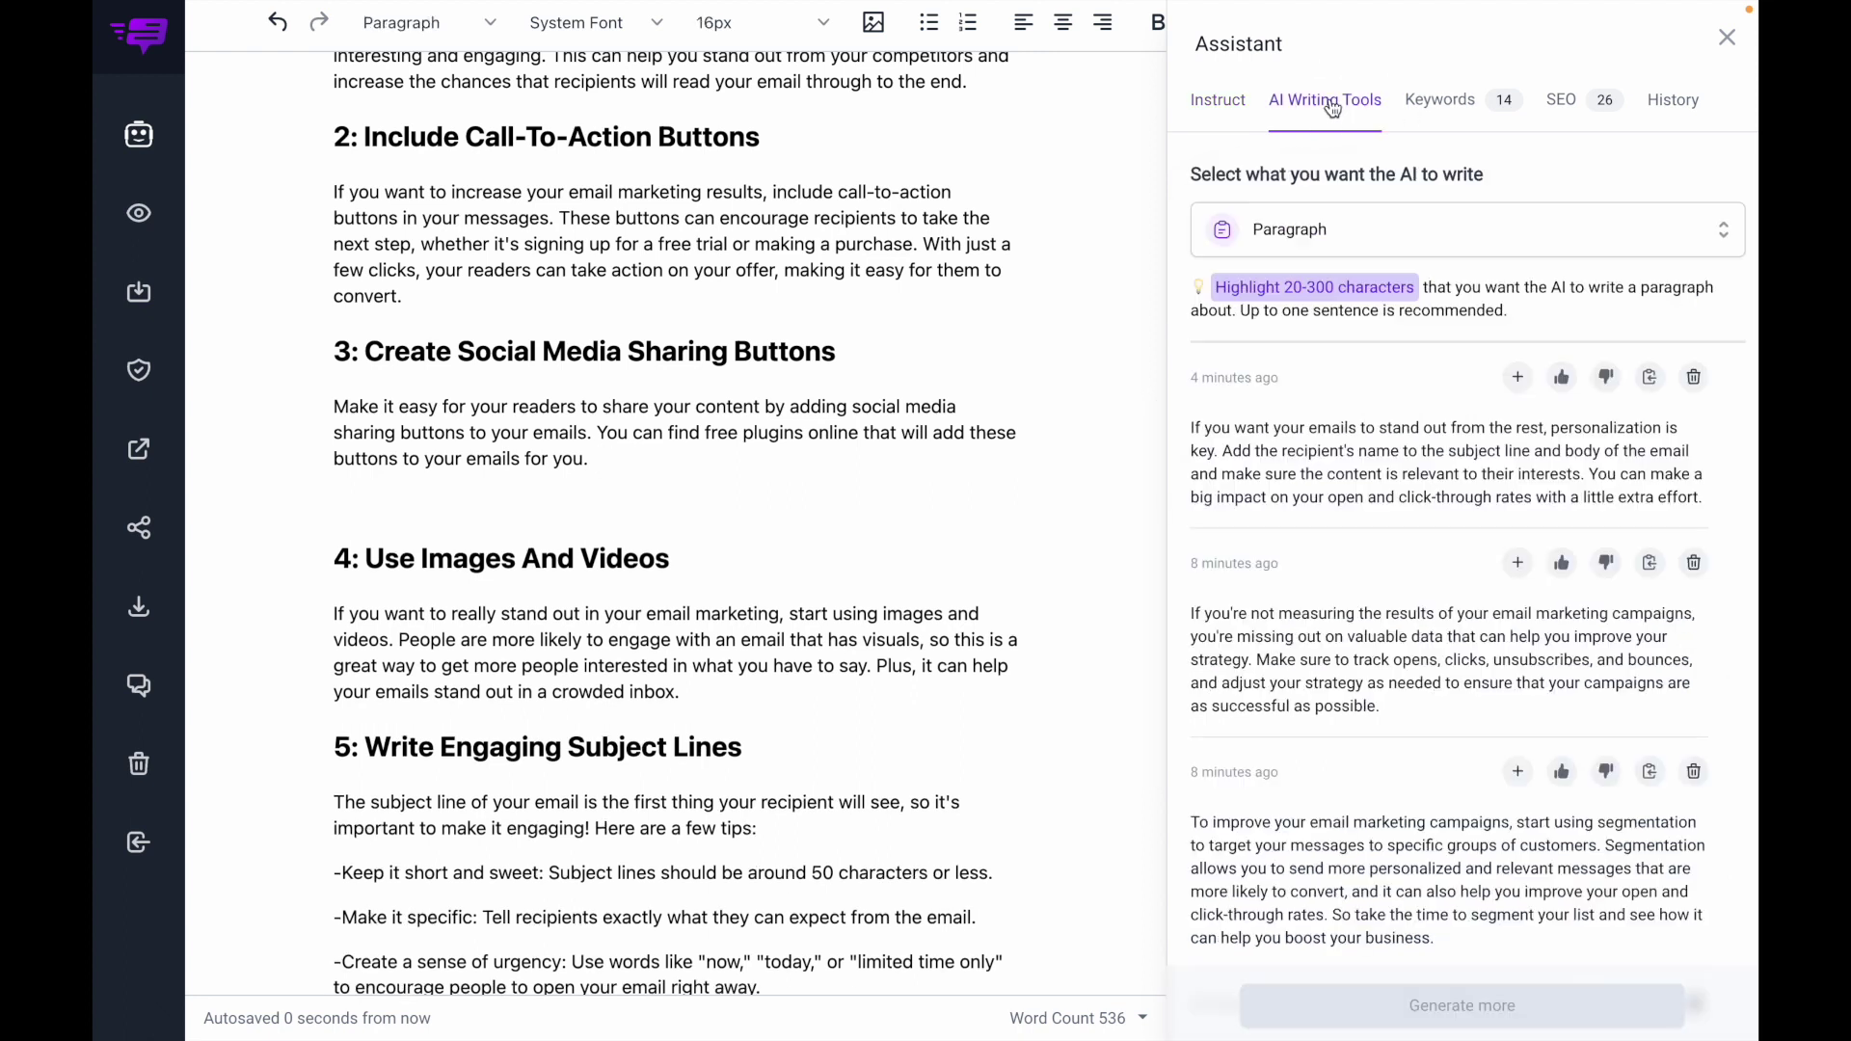
{"action": "left_click", "coordinate": [1334, 227]}
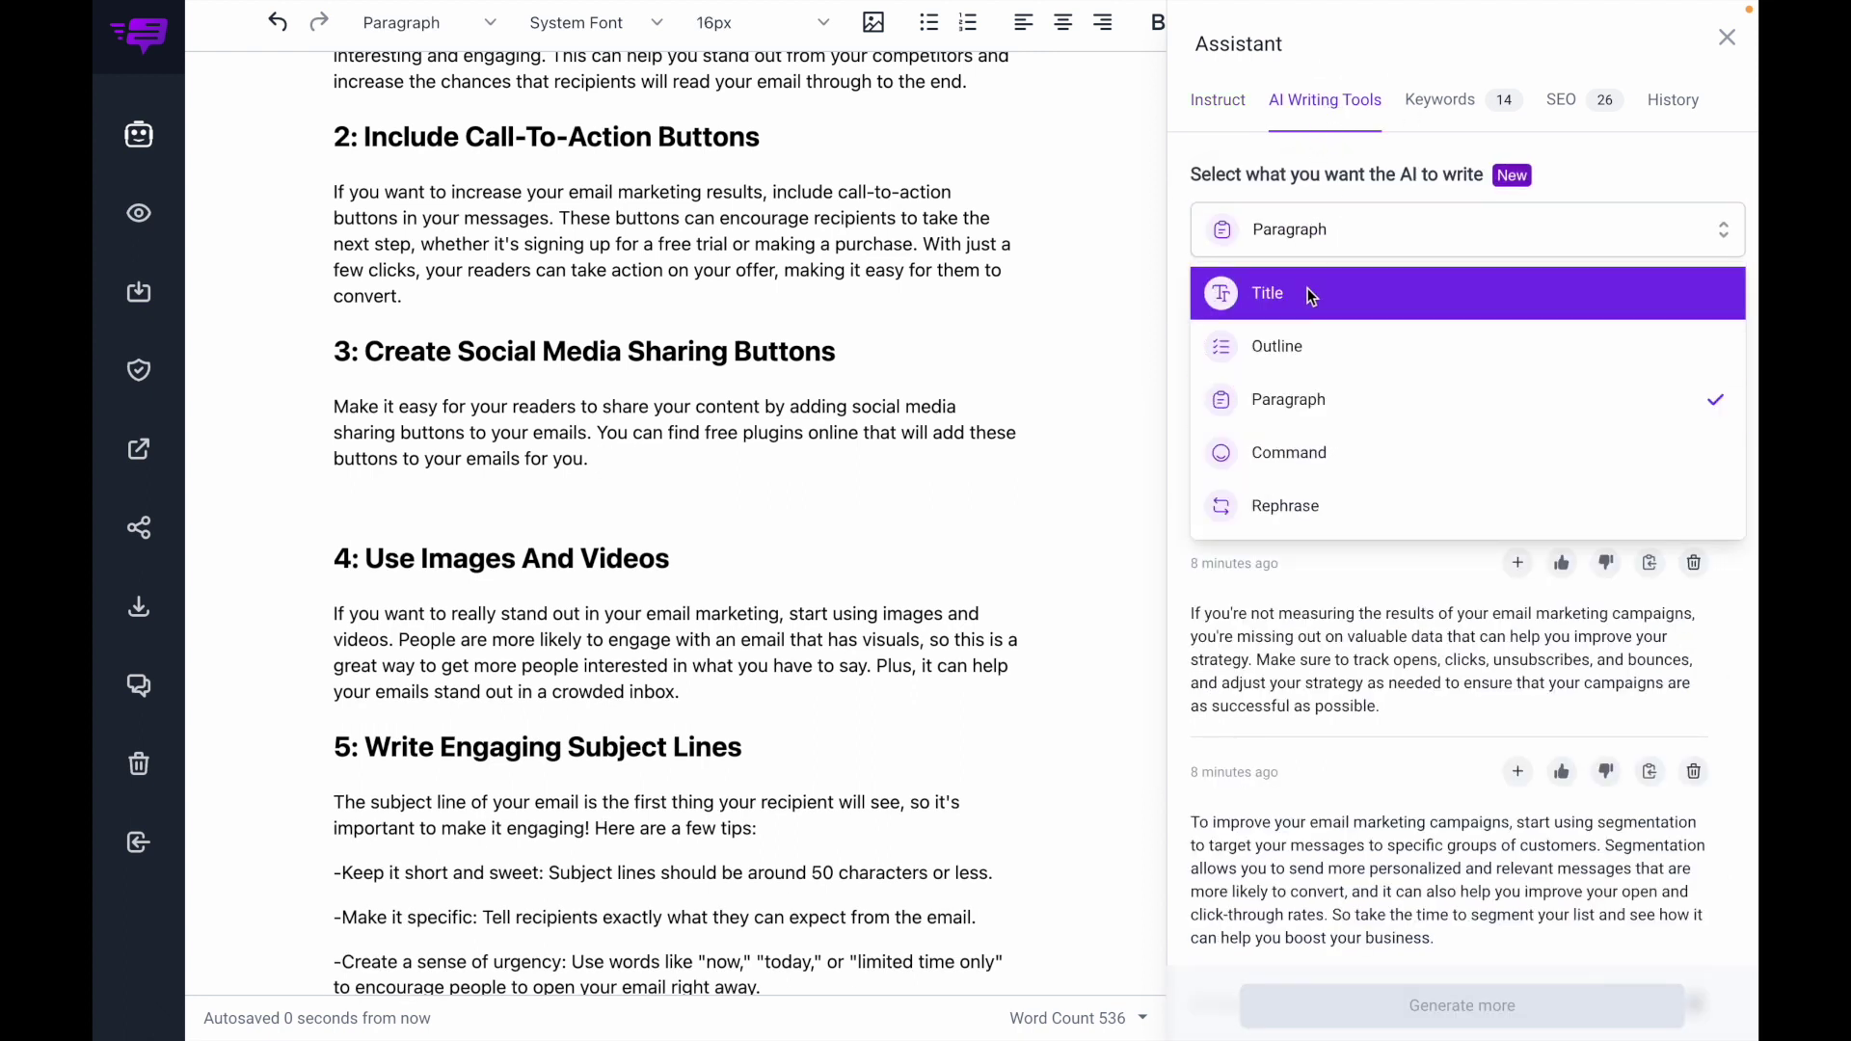
{"action": "scroll", "coordinate": [1311, 407], "scroll_direction": "down", "scroll_amount": 1}
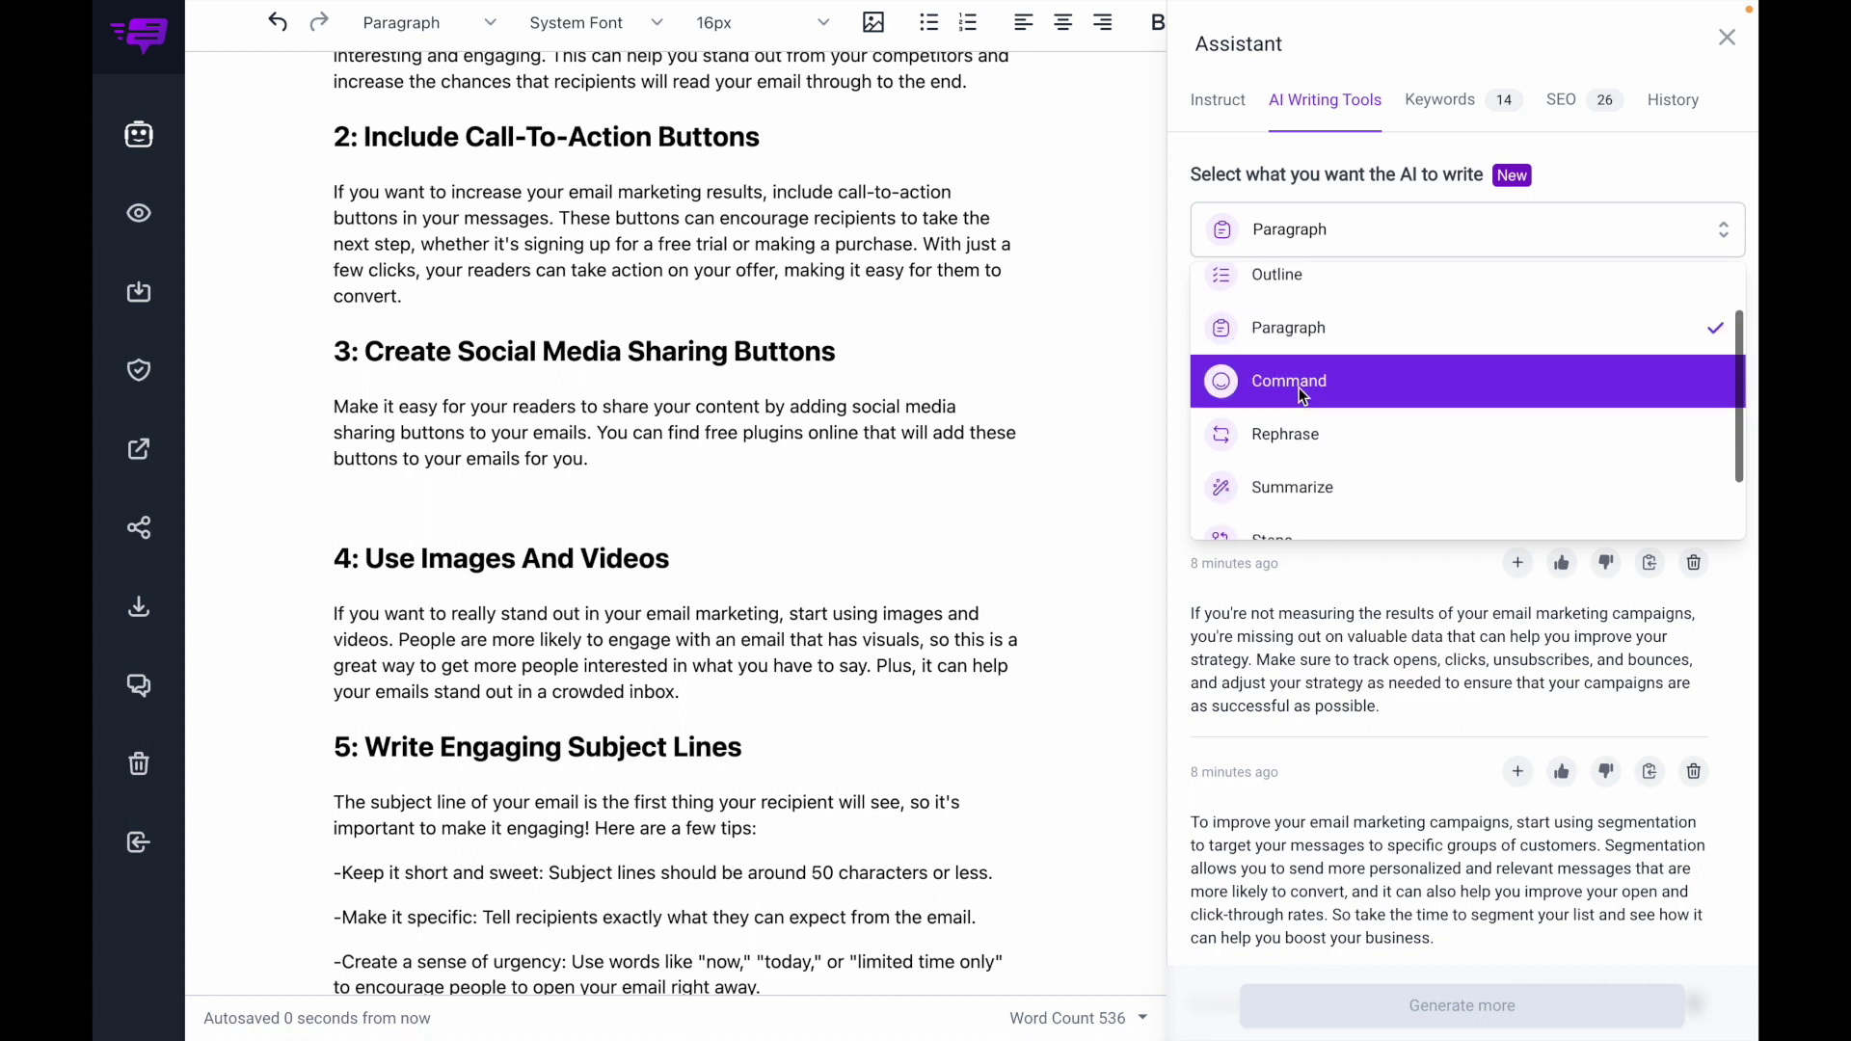
{"action": "scroll", "coordinate": [1354, 391], "scroll_direction": "down", "scroll_amount": 2}
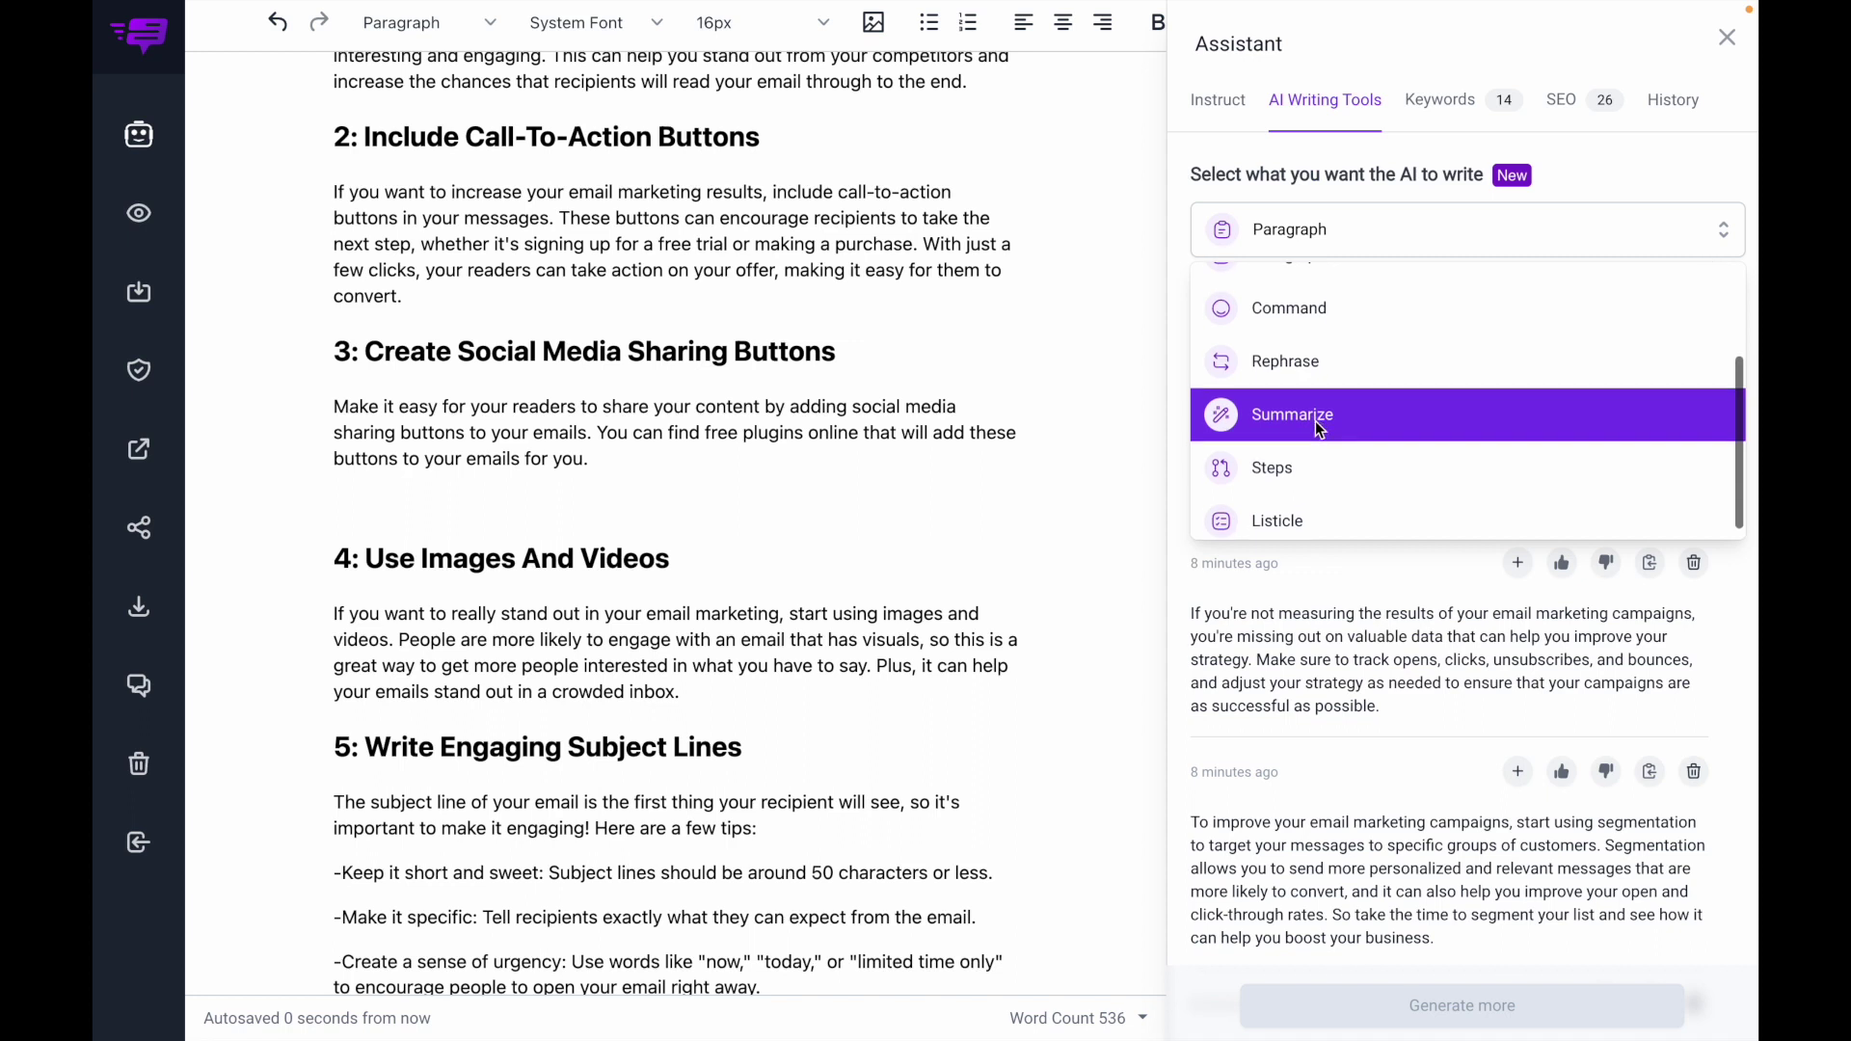
{"action": "scroll", "coordinate": [1315, 421], "scroll_direction": "down", "scroll_amount": 1}
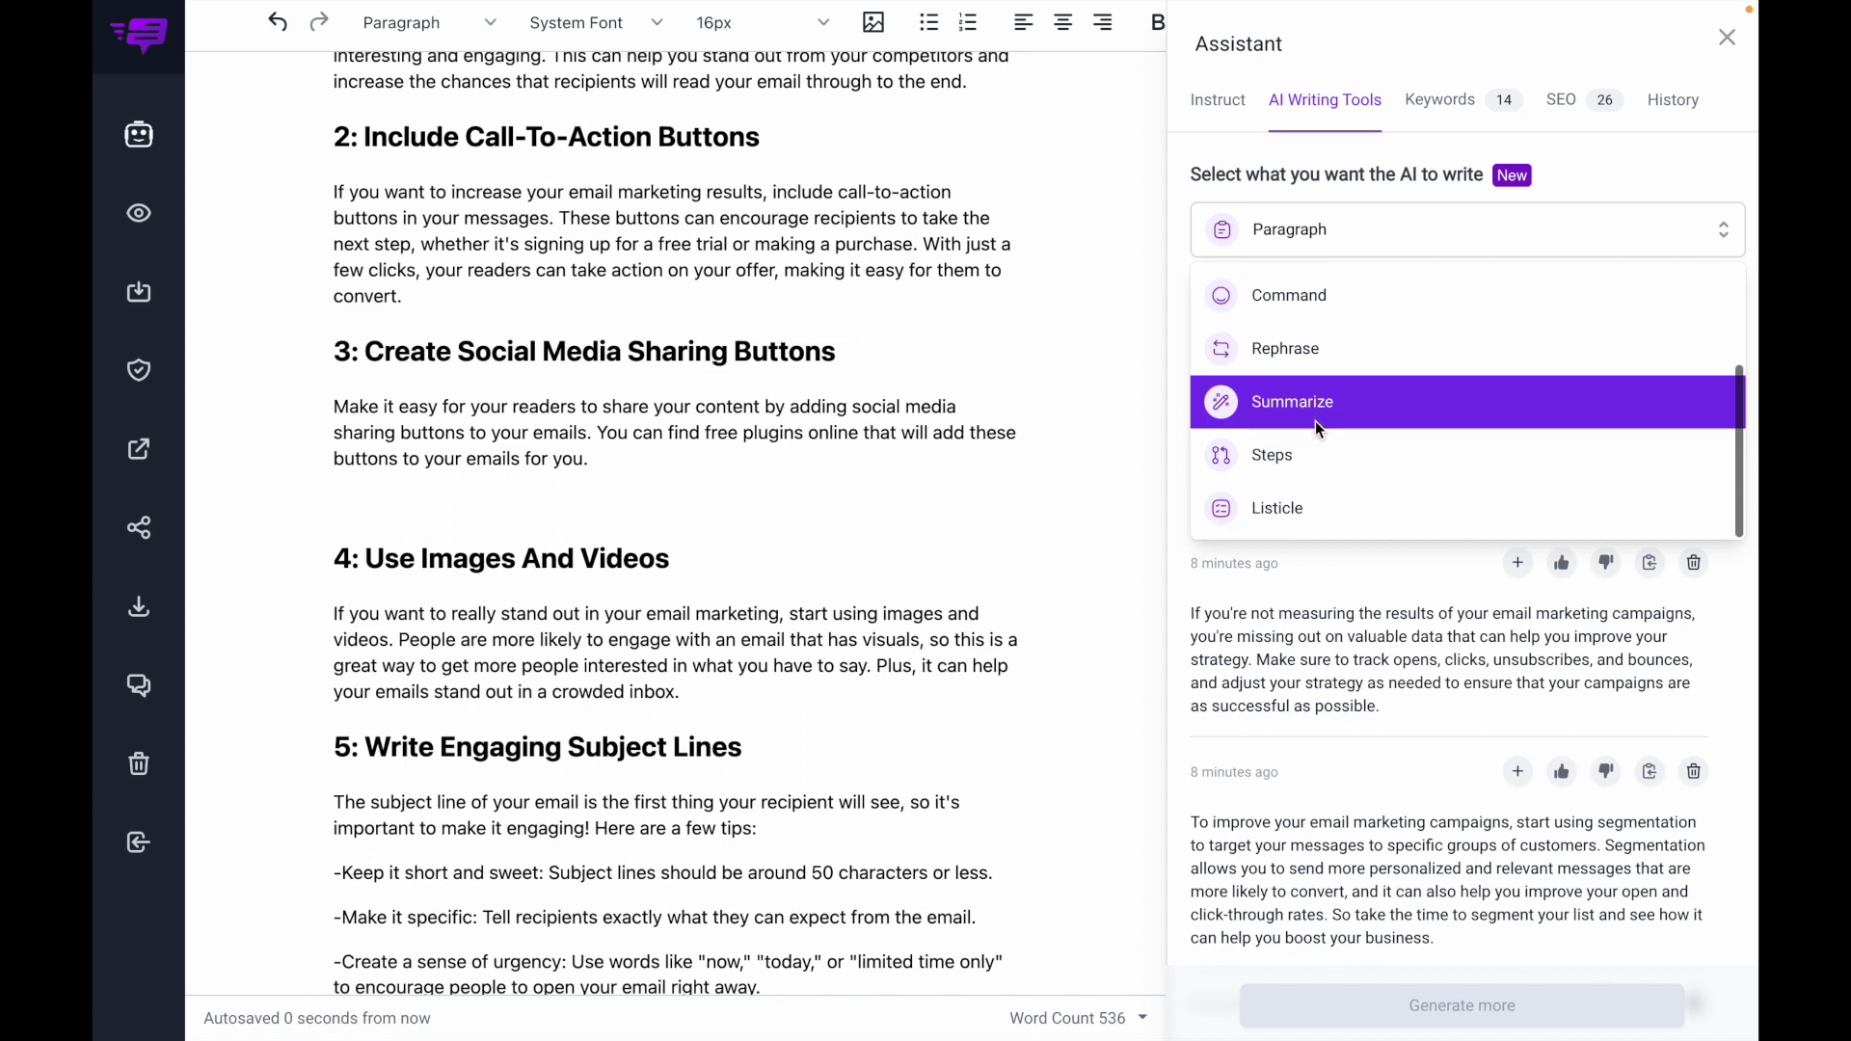
{"action": "left_click", "coordinate": [1279, 470]}
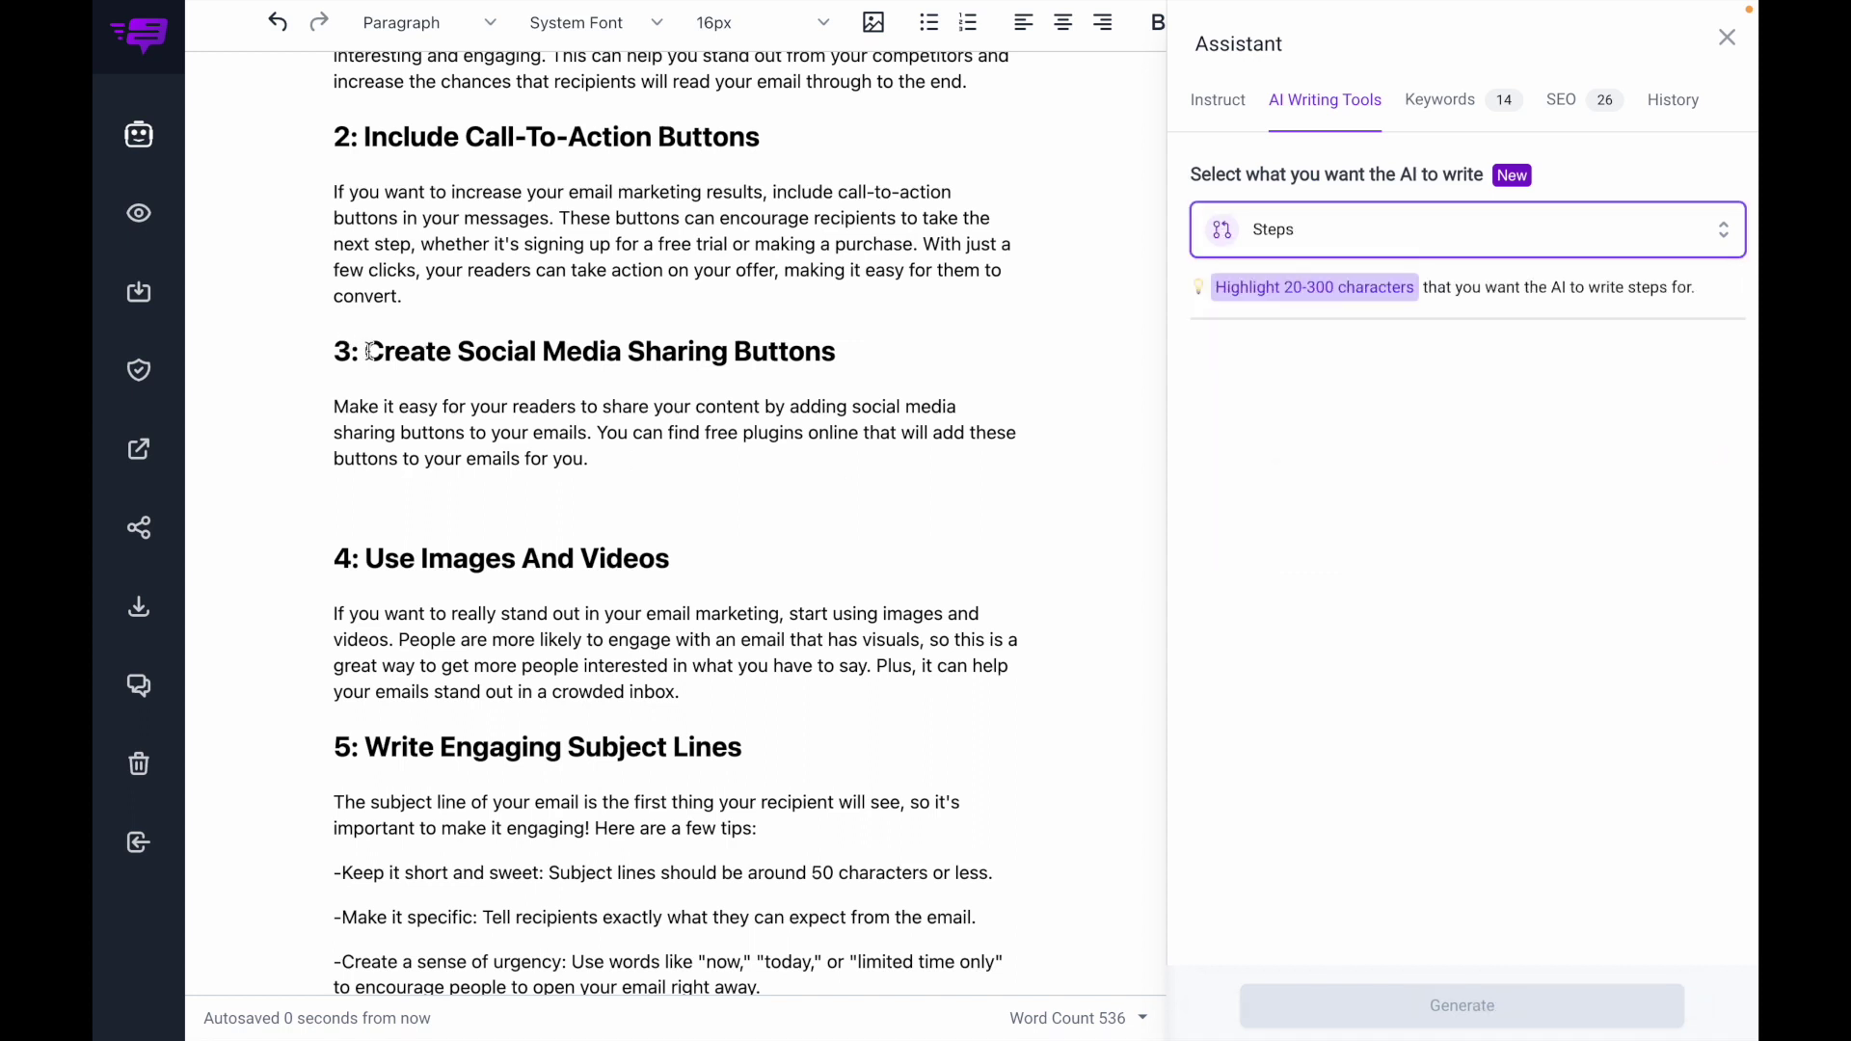
{"action": "left_click_drag", "start_coordinate": [371, 351], "coordinate": [847, 353]}
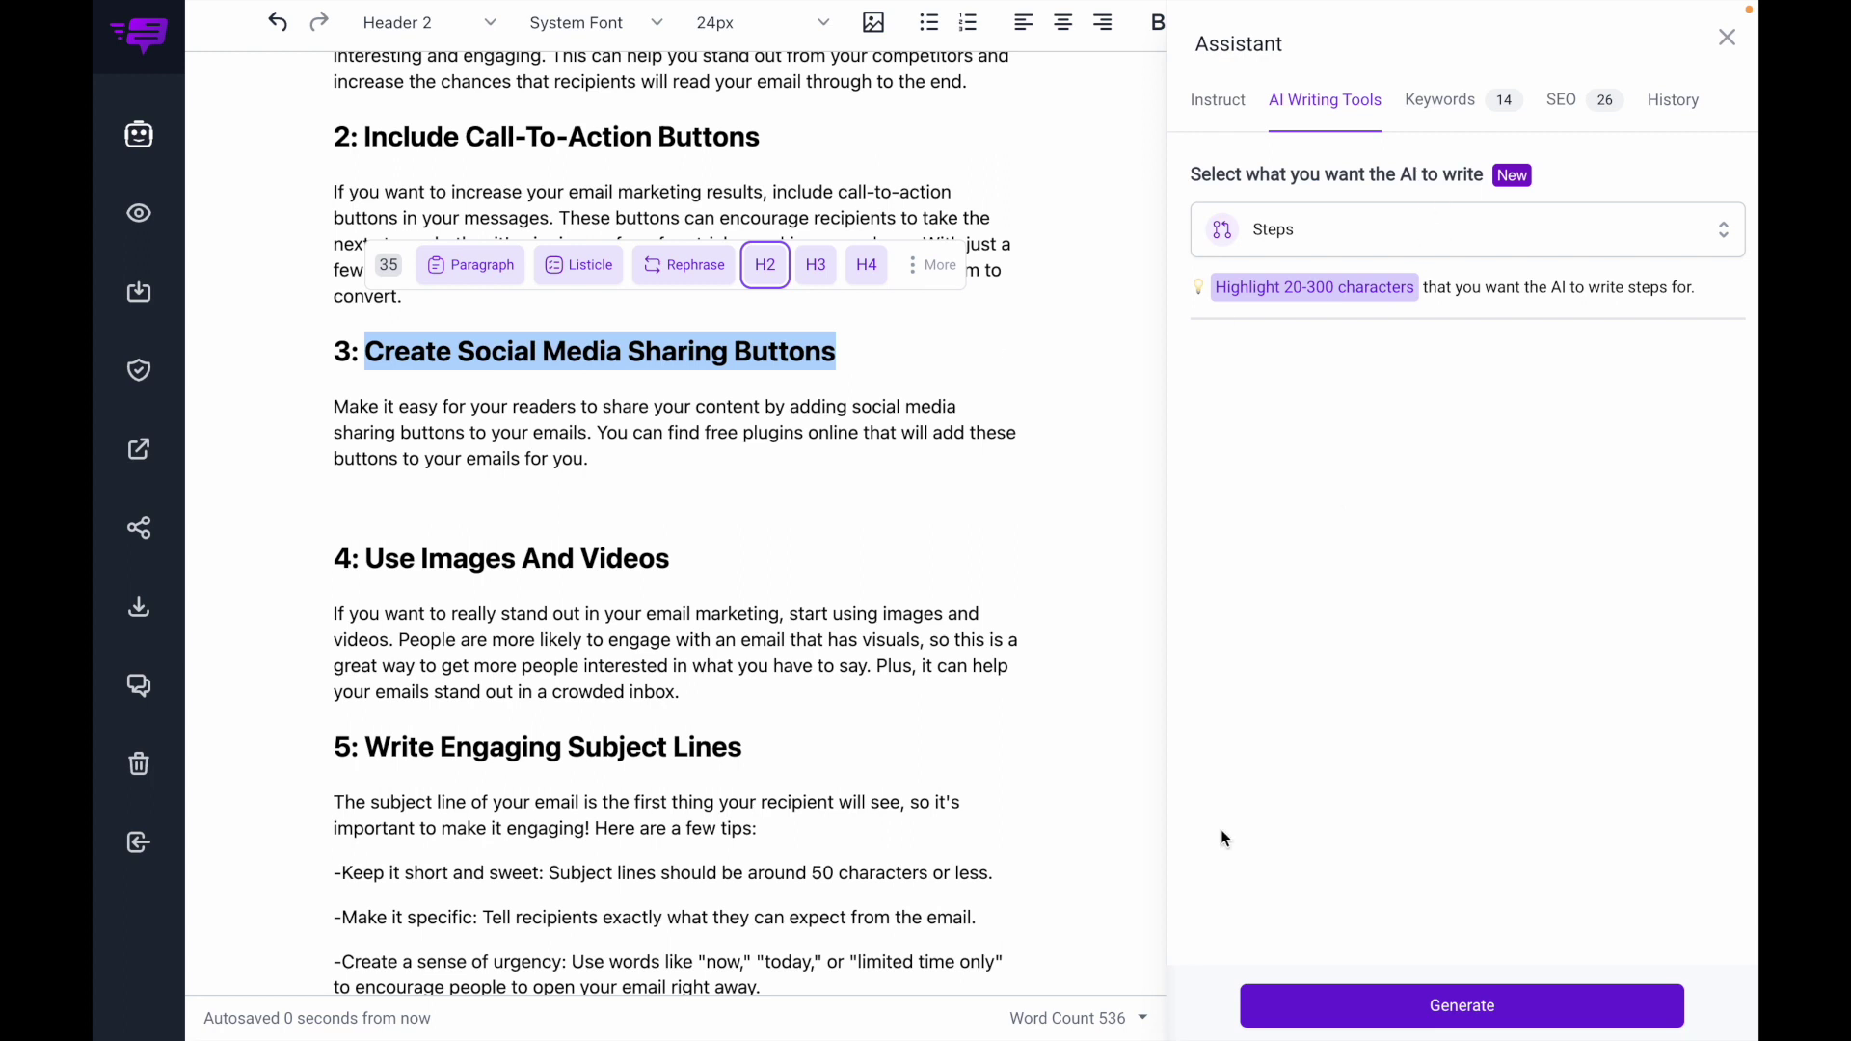
{"action": "left_click", "coordinate": [1308, 1006]}
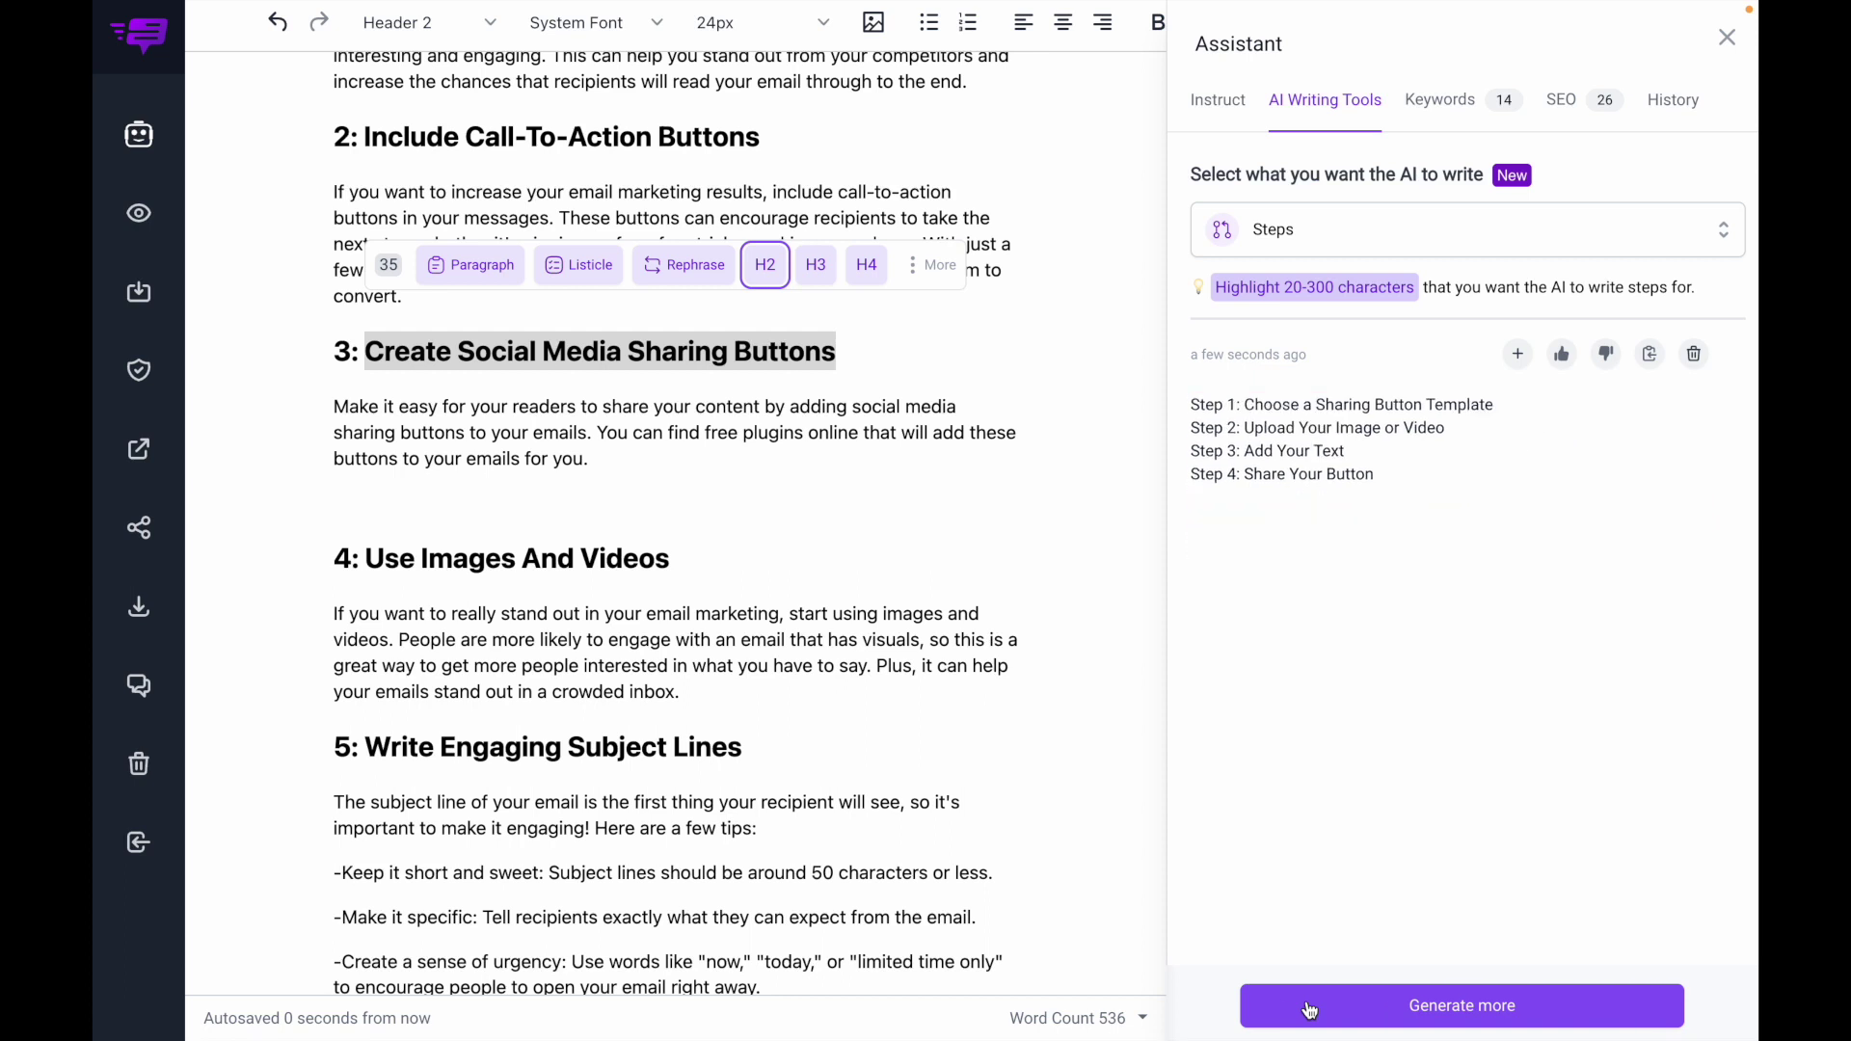
{"action": "left_click", "coordinate": [1309, 1010]}
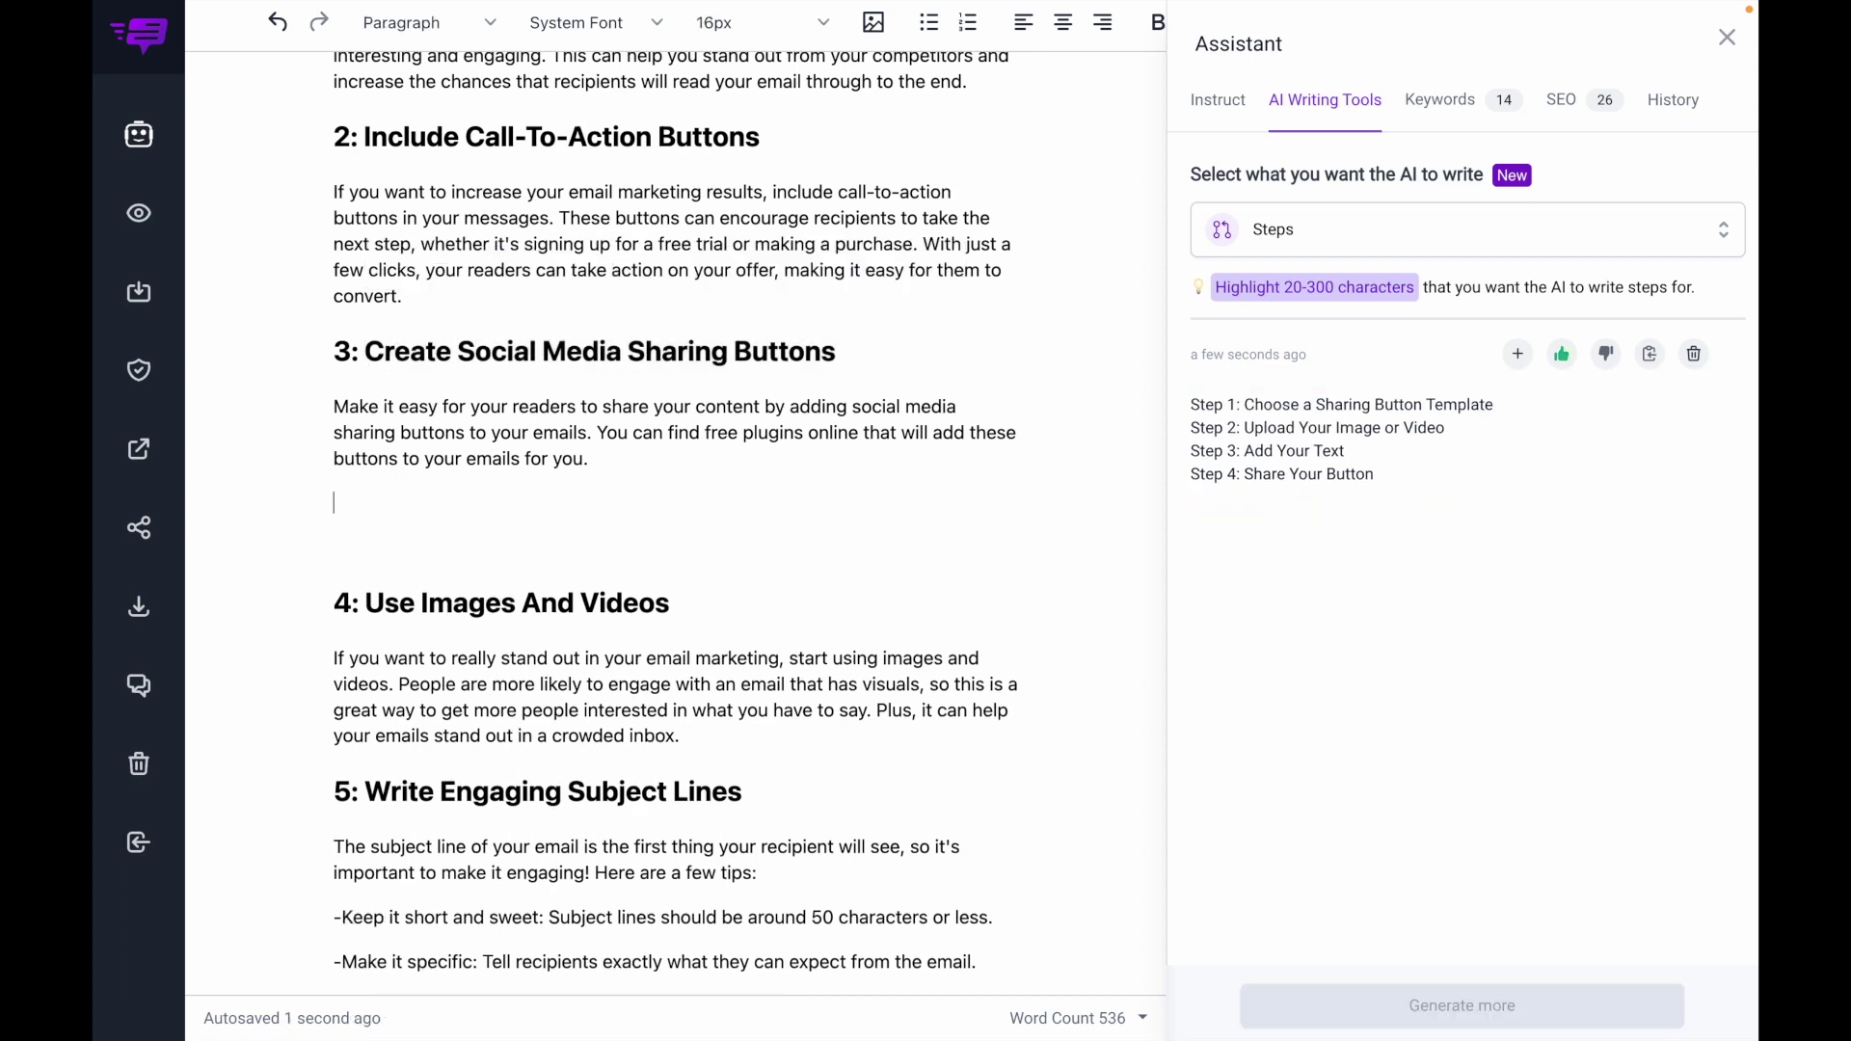
{"action": "left_click", "coordinate": [1517, 354]}
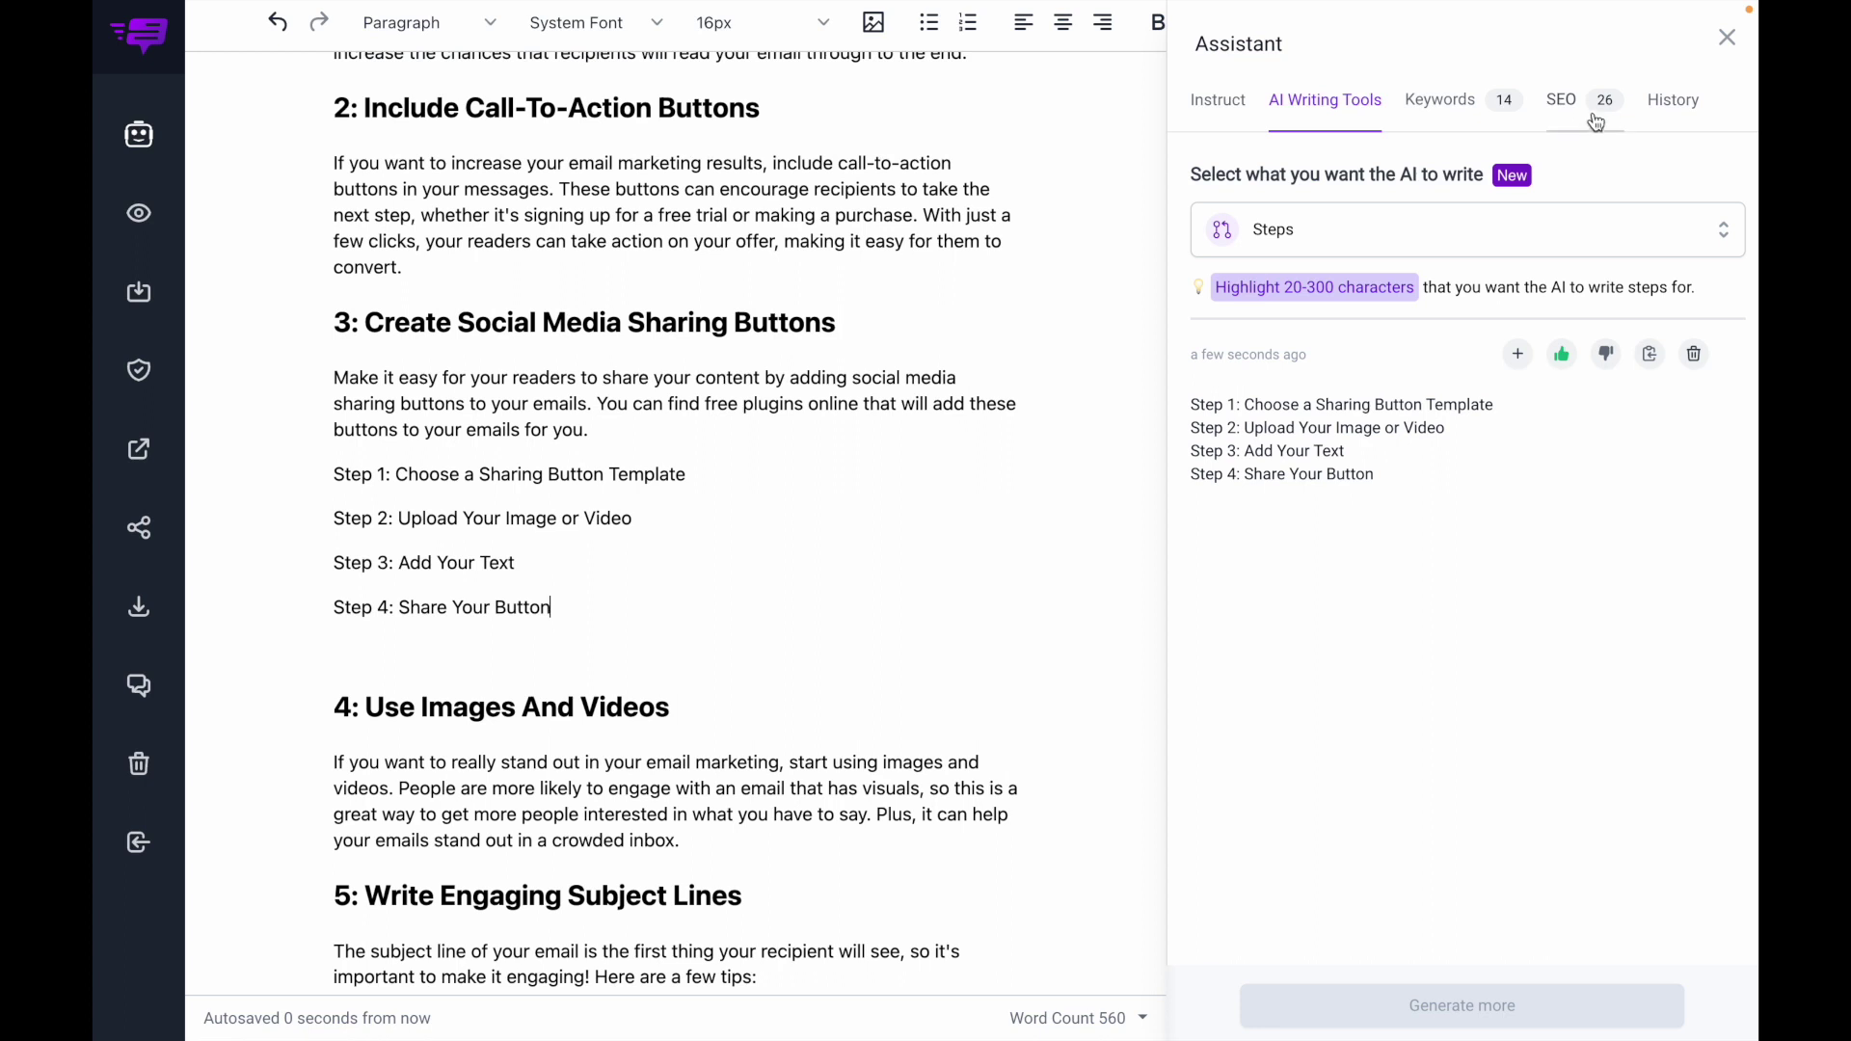
Look through the post's SEO analysis
{"action": "left_click", "coordinate": [1577, 102]}
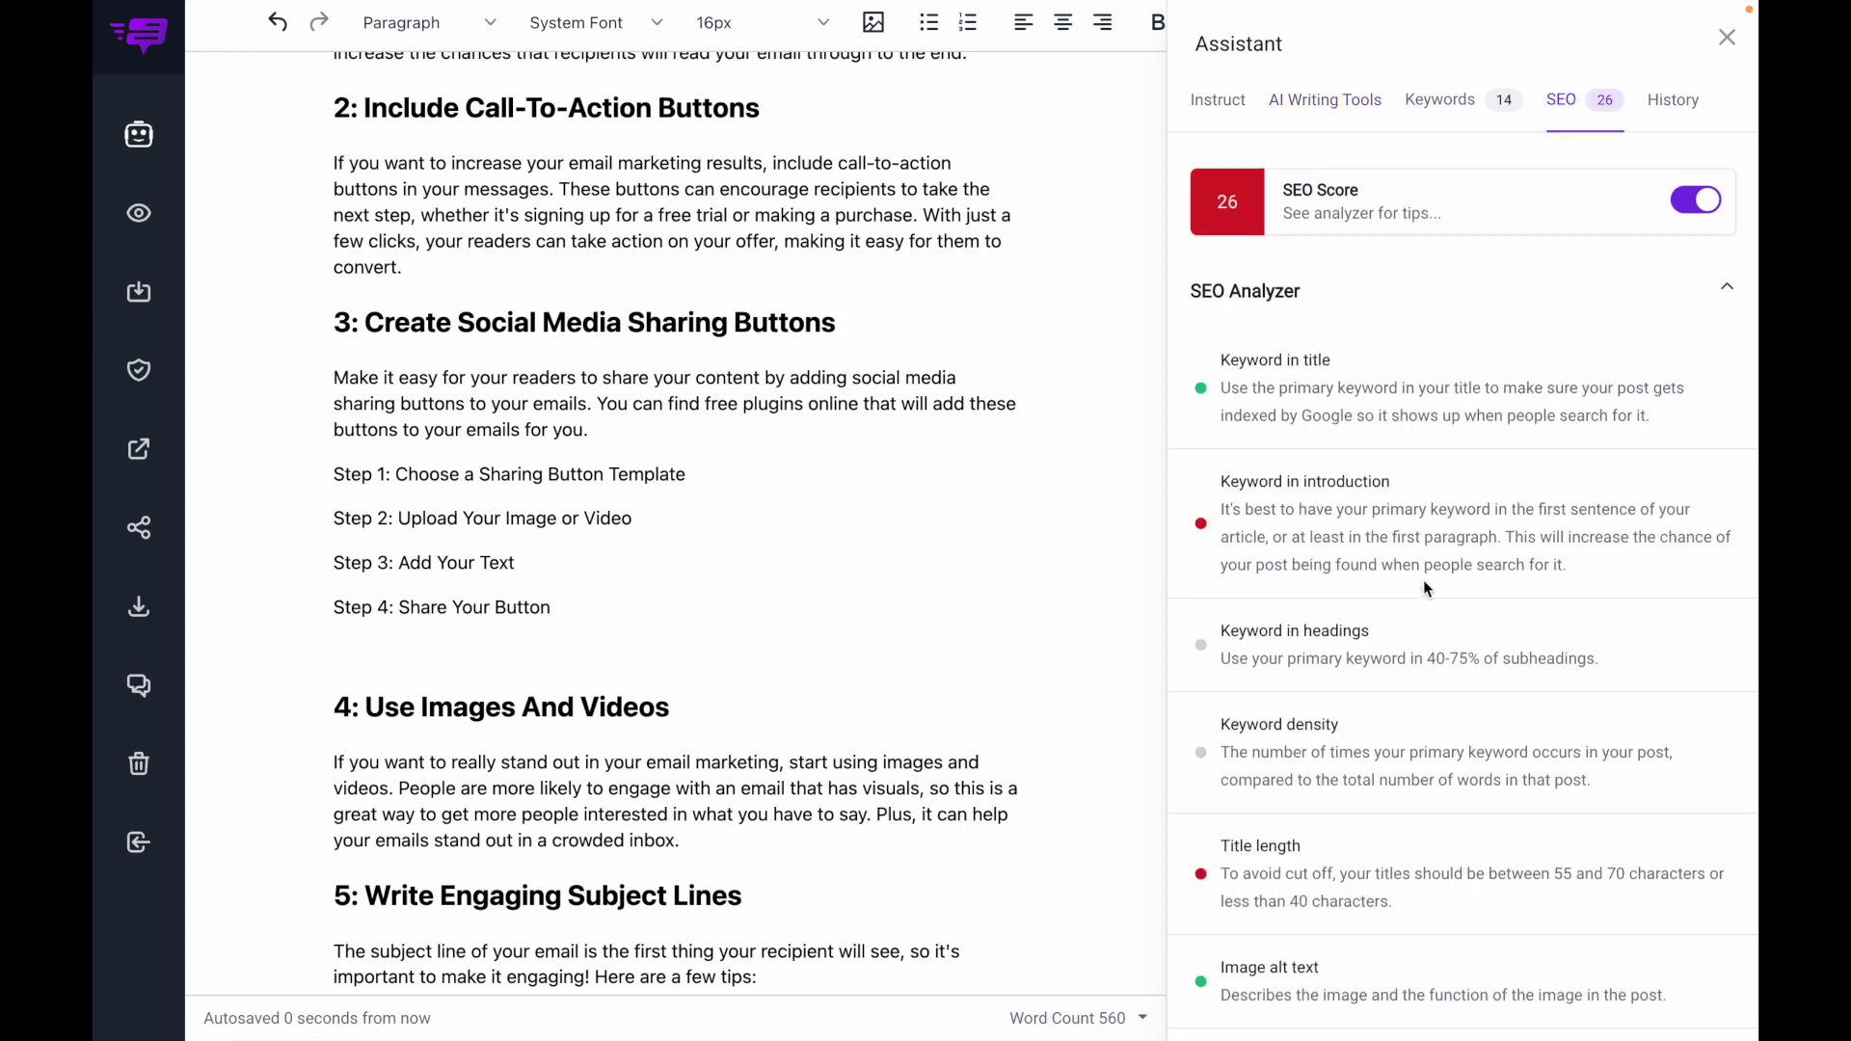
{"action": "scroll", "coordinate": [1424, 584], "scroll_direction": "down", "scroll_amount": 2}
{"action": "scroll", "coordinate": [1425, 586], "scroll_direction": "down", "scroll_amount": 7}
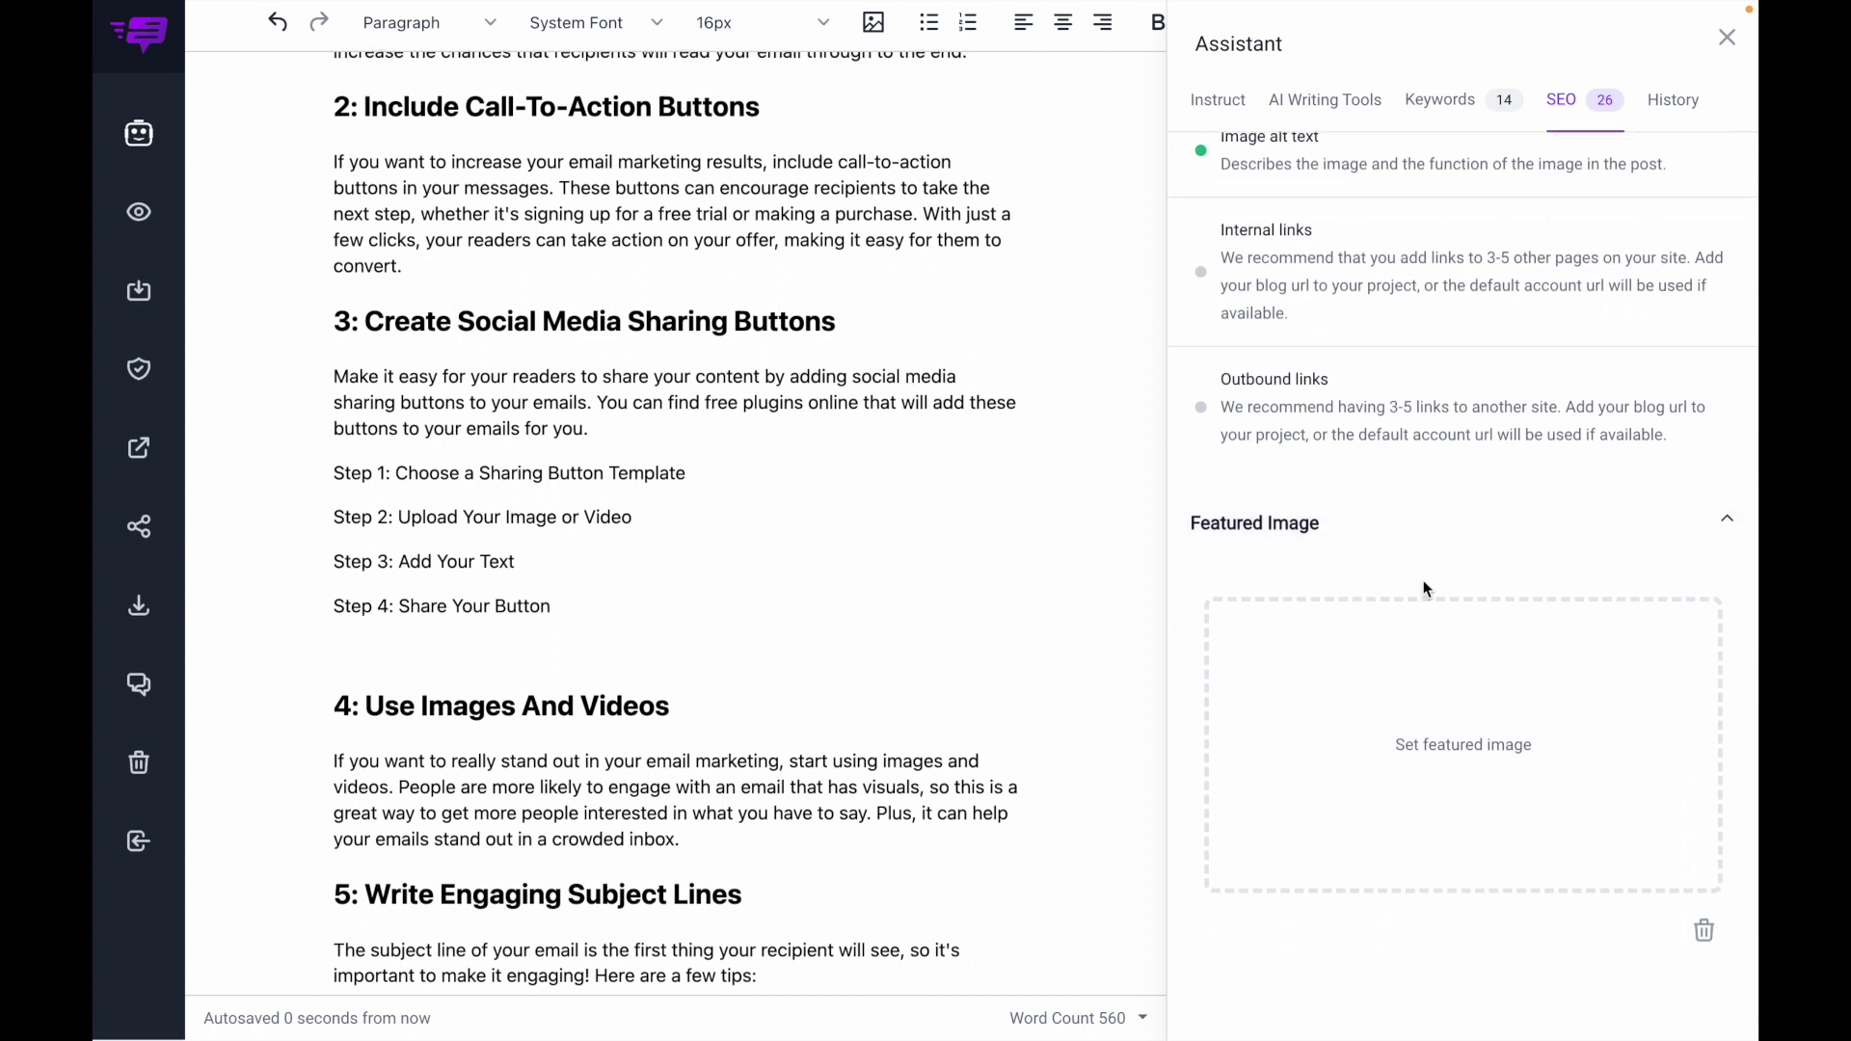
{"action": "scroll", "coordinate": [1428, 588], "scroll_direction": "up", "scroll_amount": 4}
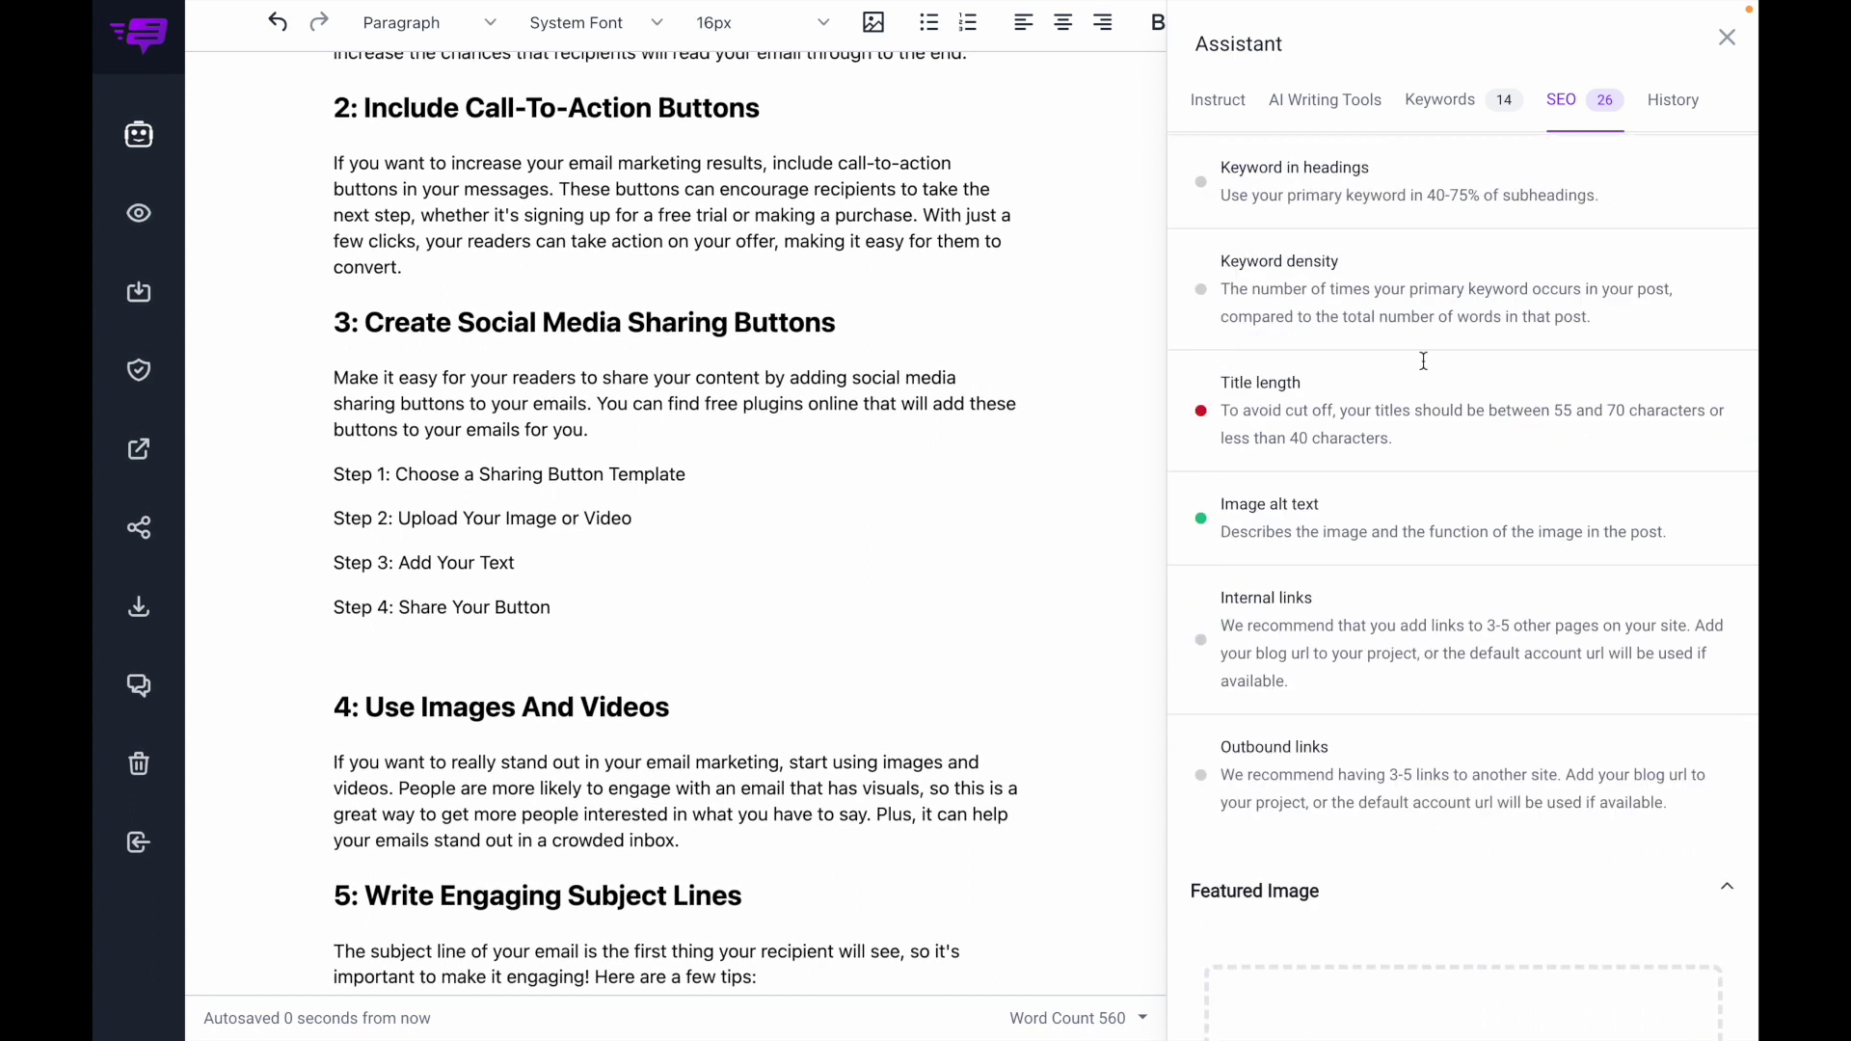
Show the keyword research and scroll to its top questions and top-ranking posts
{"action": "left_click", "coordinate": [1443, 104]}
{"action": "scroll", "coordinate": [1407, 445], "scroll_direction": "down", "scroll_amount": 1}
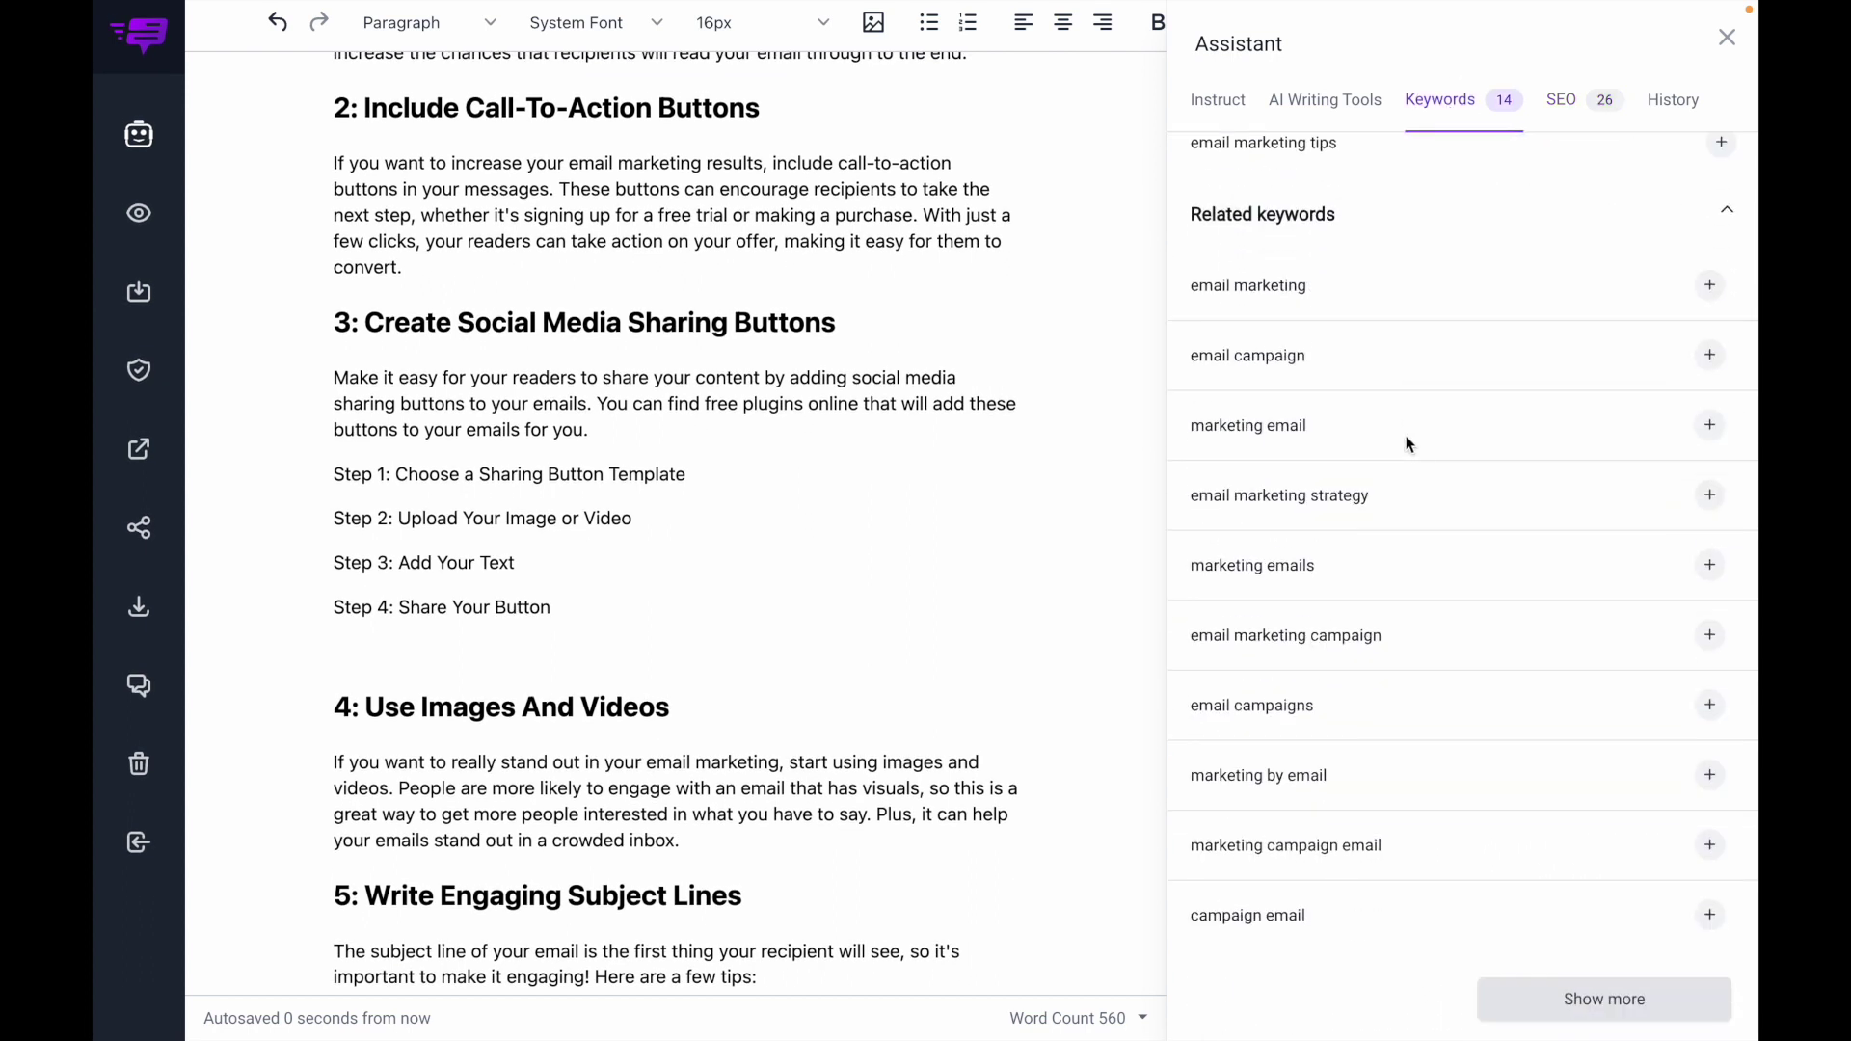
{"action": "scroll", "coordinate": [1307, 574], "scroll_direction": "down", "scroll_amount": 3}
{"action": "scroll", "coordinate": [1307, 573], "scroll_direction": "down", "scroll_amount": 5}
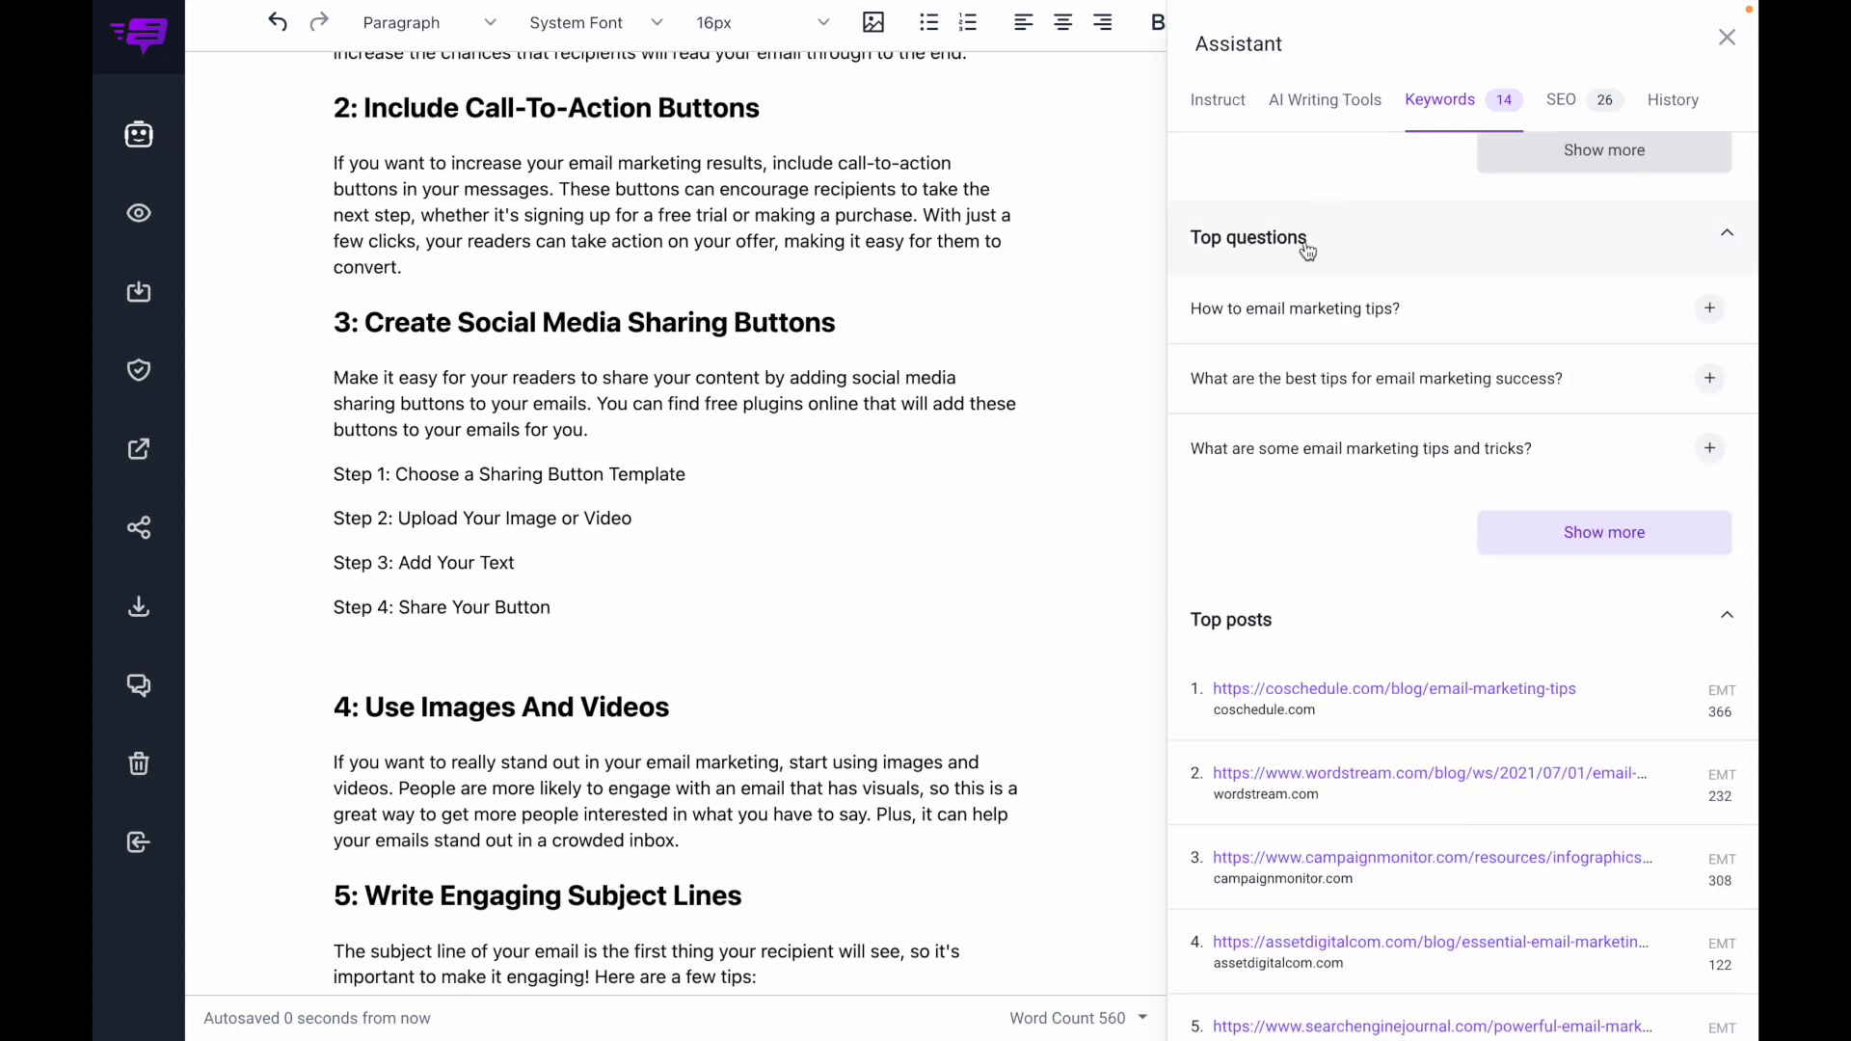
{"action": "scroll", "coordinate": [951, 430], "scroll_direction": "up", "scroll_amount": 12}
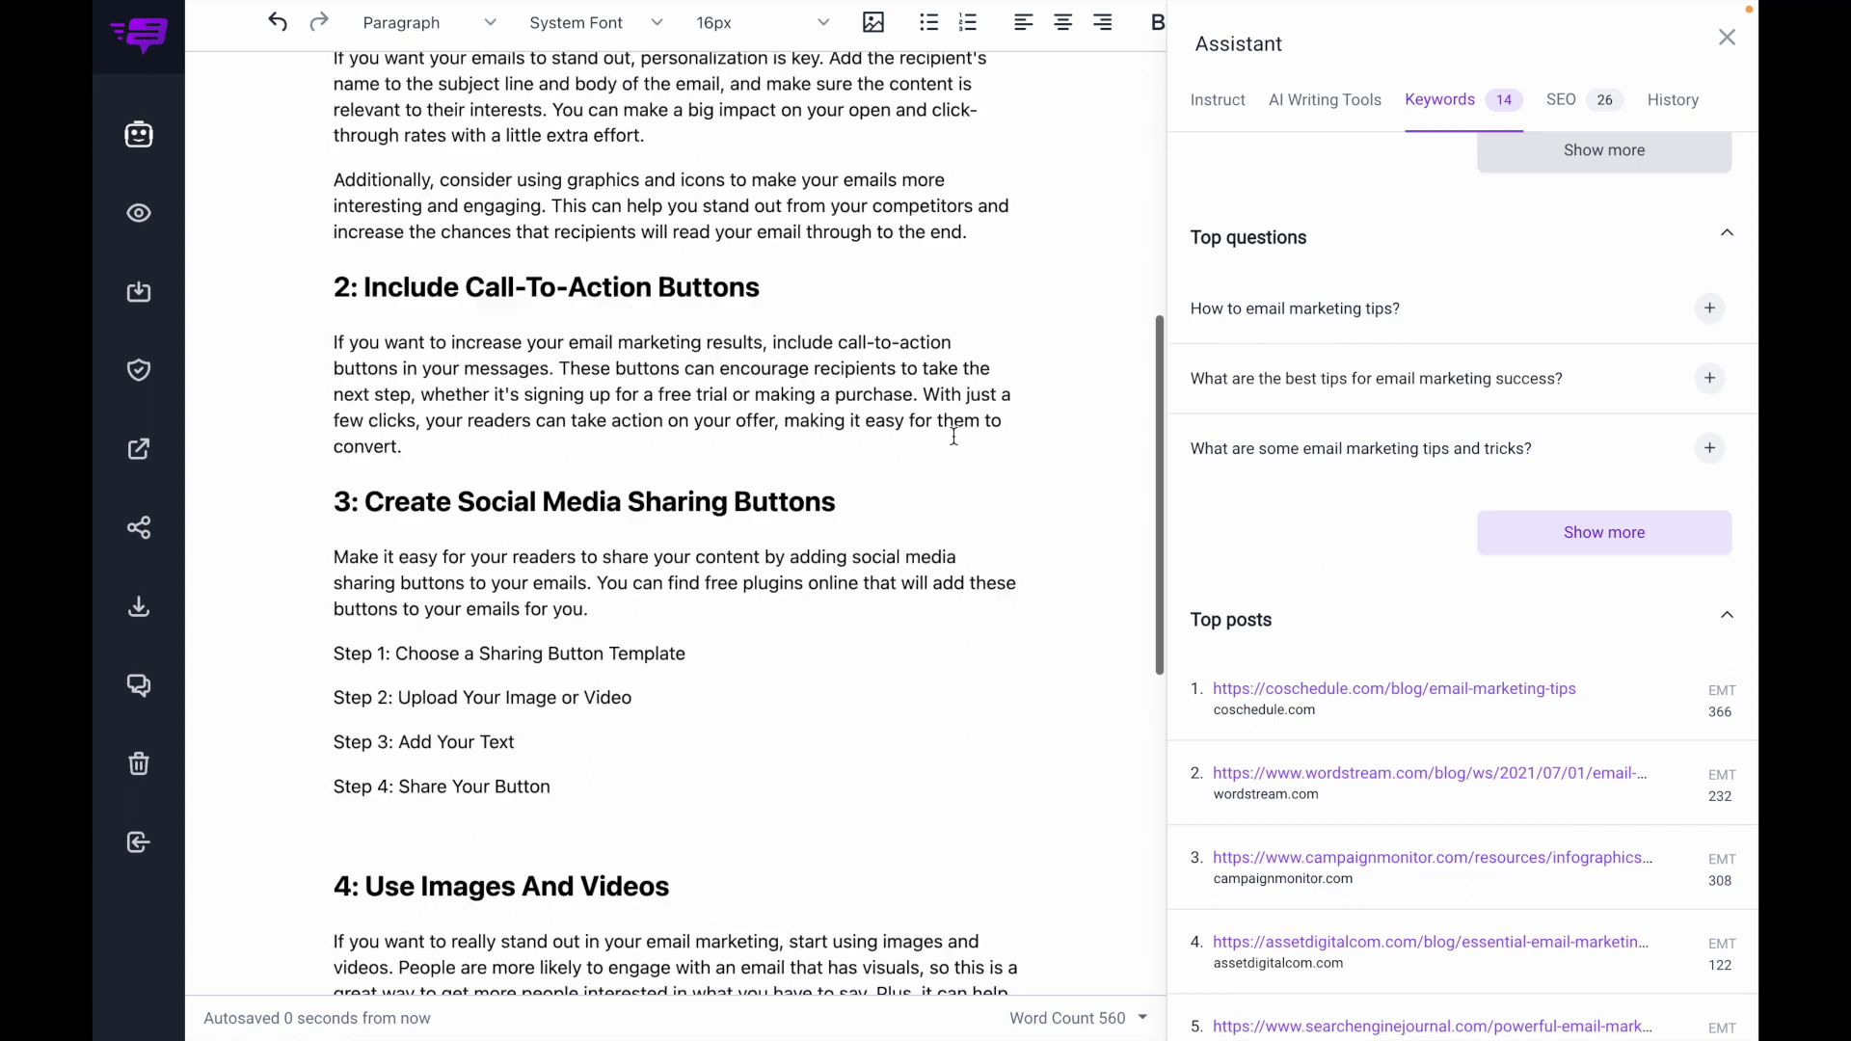
Insert the top question 'What are the best tips for email marketing success?' as a heading above the image
{"action": "left_click", "coordinate": [537, 280]}
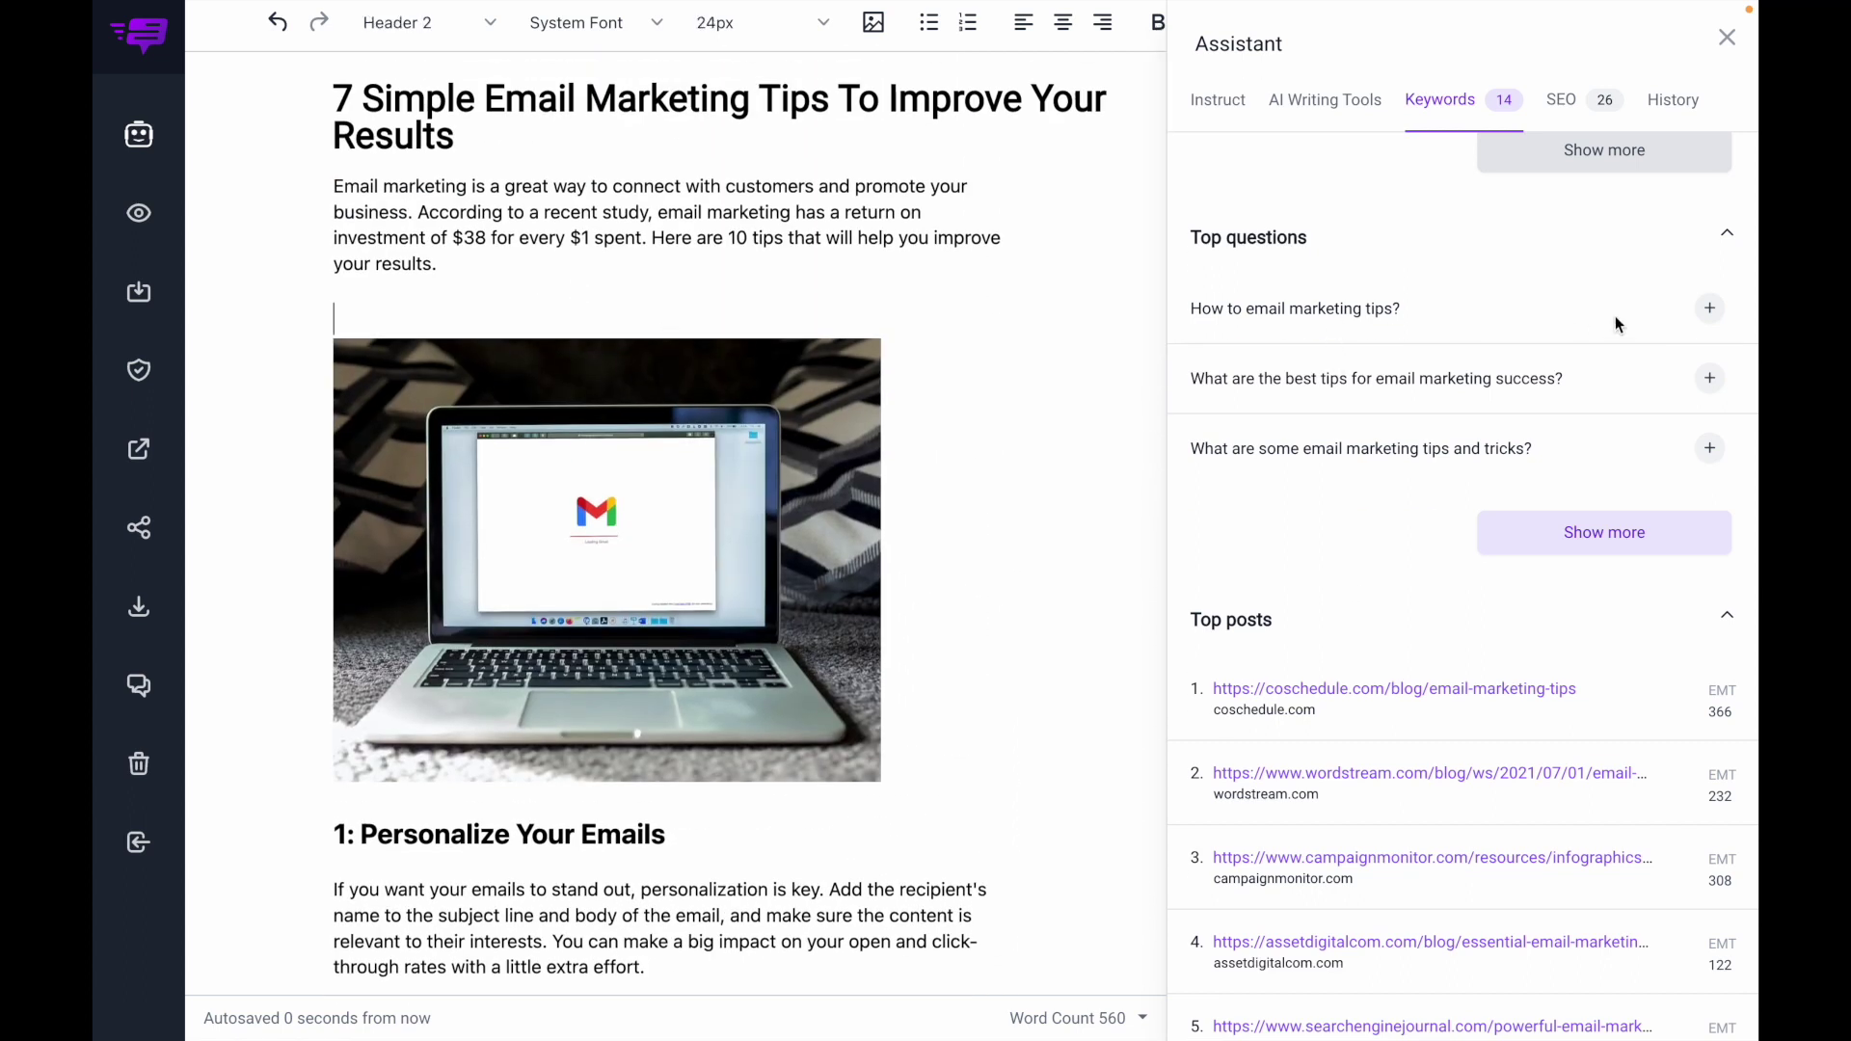
{"action": "left_click", "coordinate": [1707, 394]}
{"action": "key", "text": "Return"}
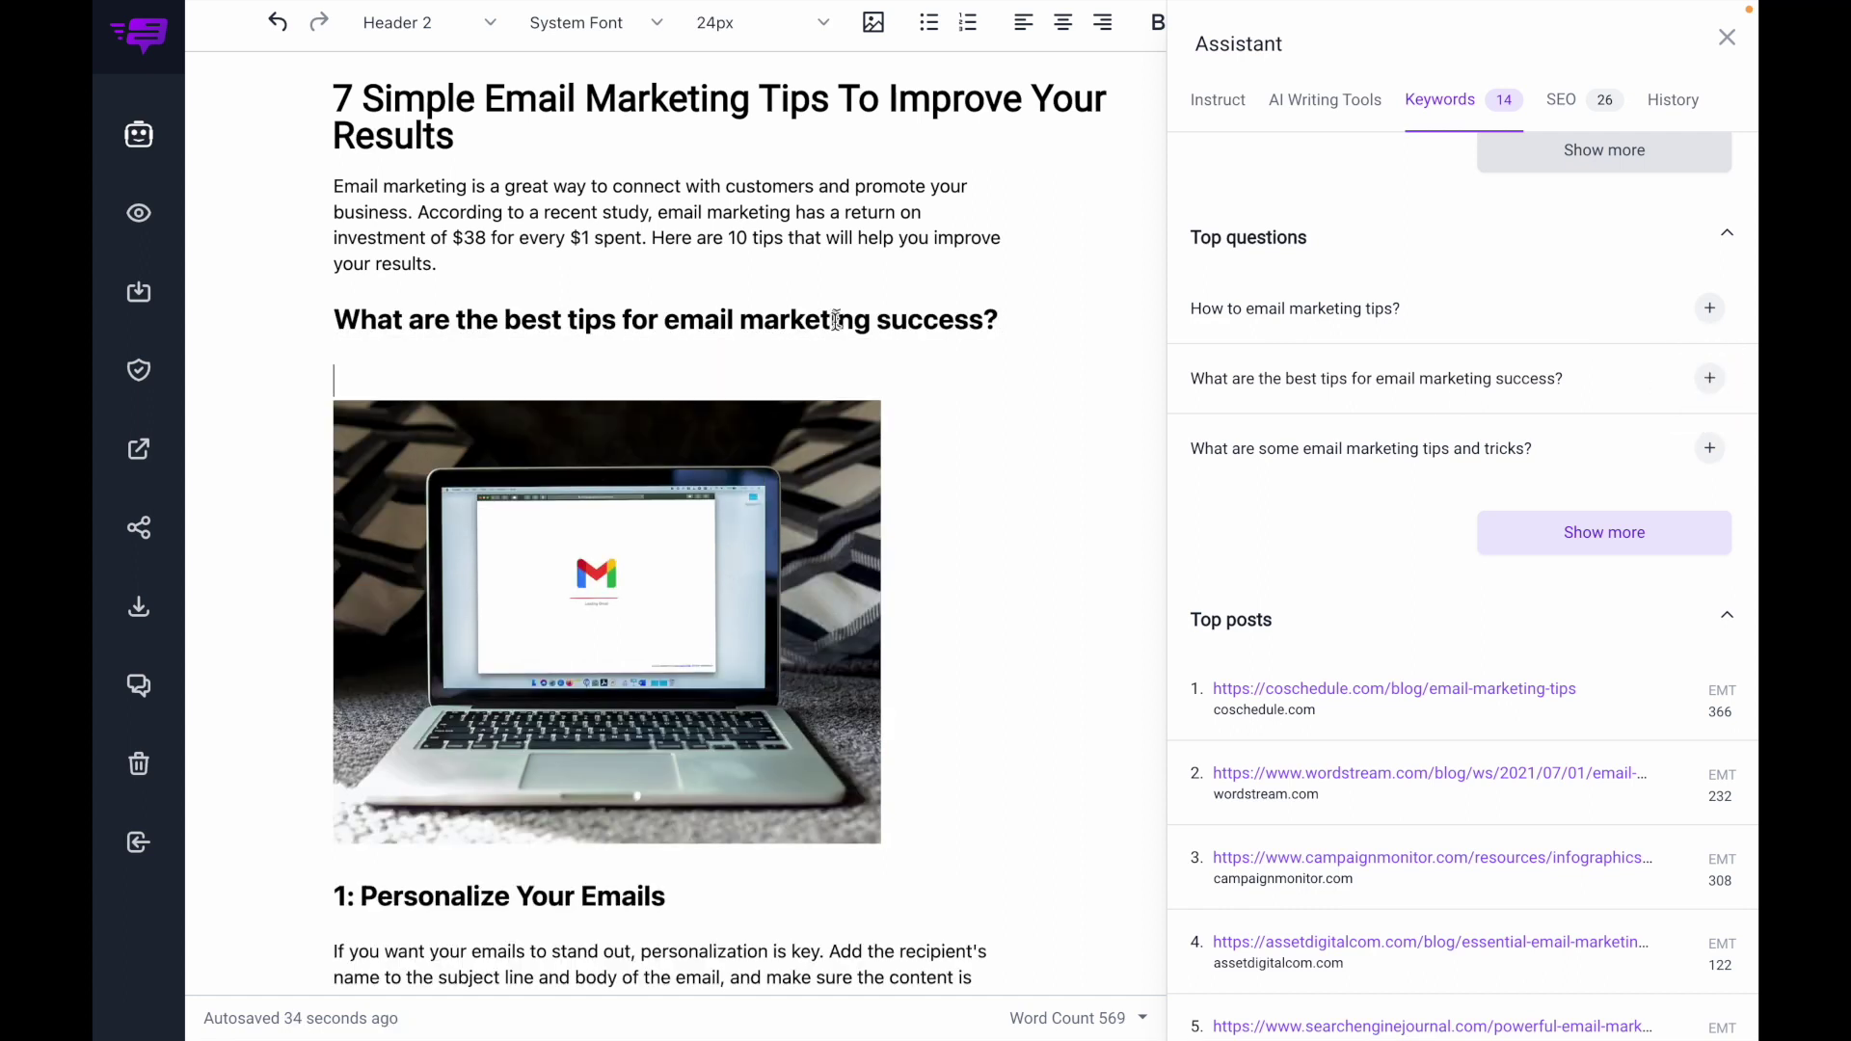
Generate an AI paragraph answering that question beneath the heading
{"action": "left_click", "coordinate": [1322, 104]}
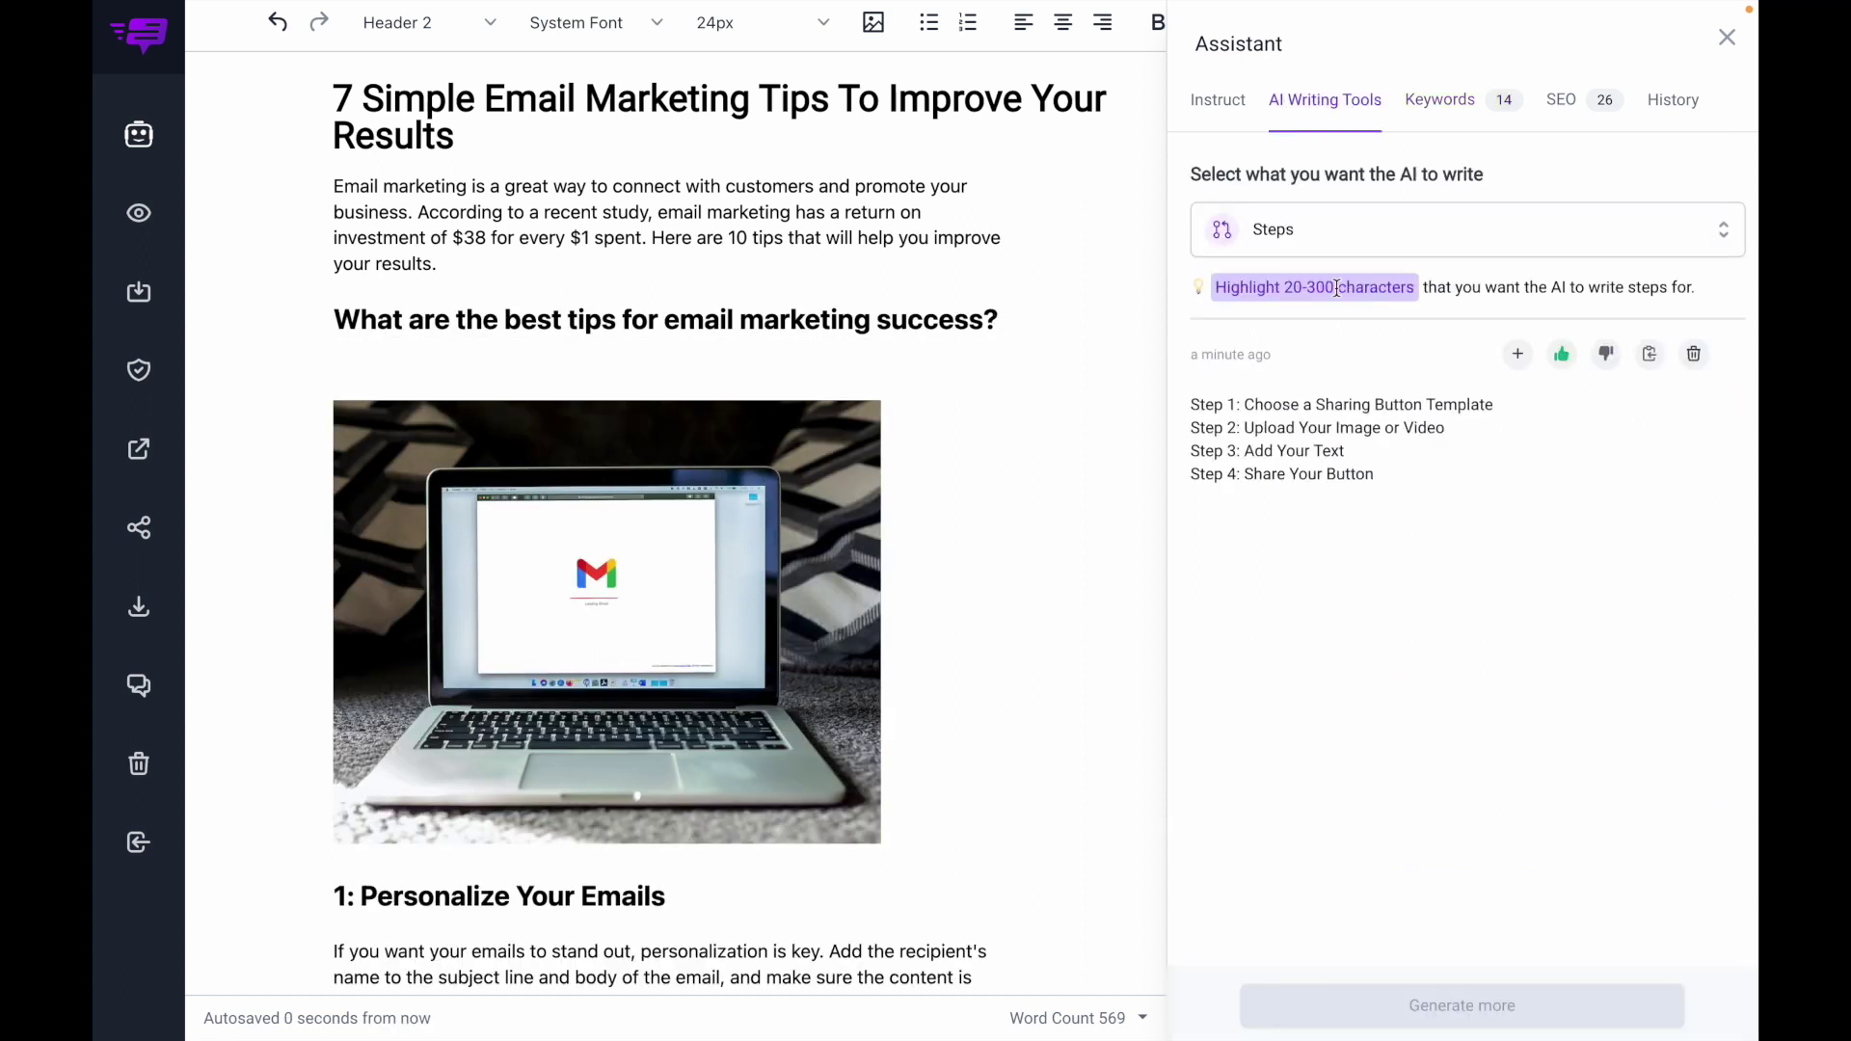
{"action": "left_click", "coordinate": [1319, 231]}
{"action": "left_click", "coordinate": [1260, 298]}
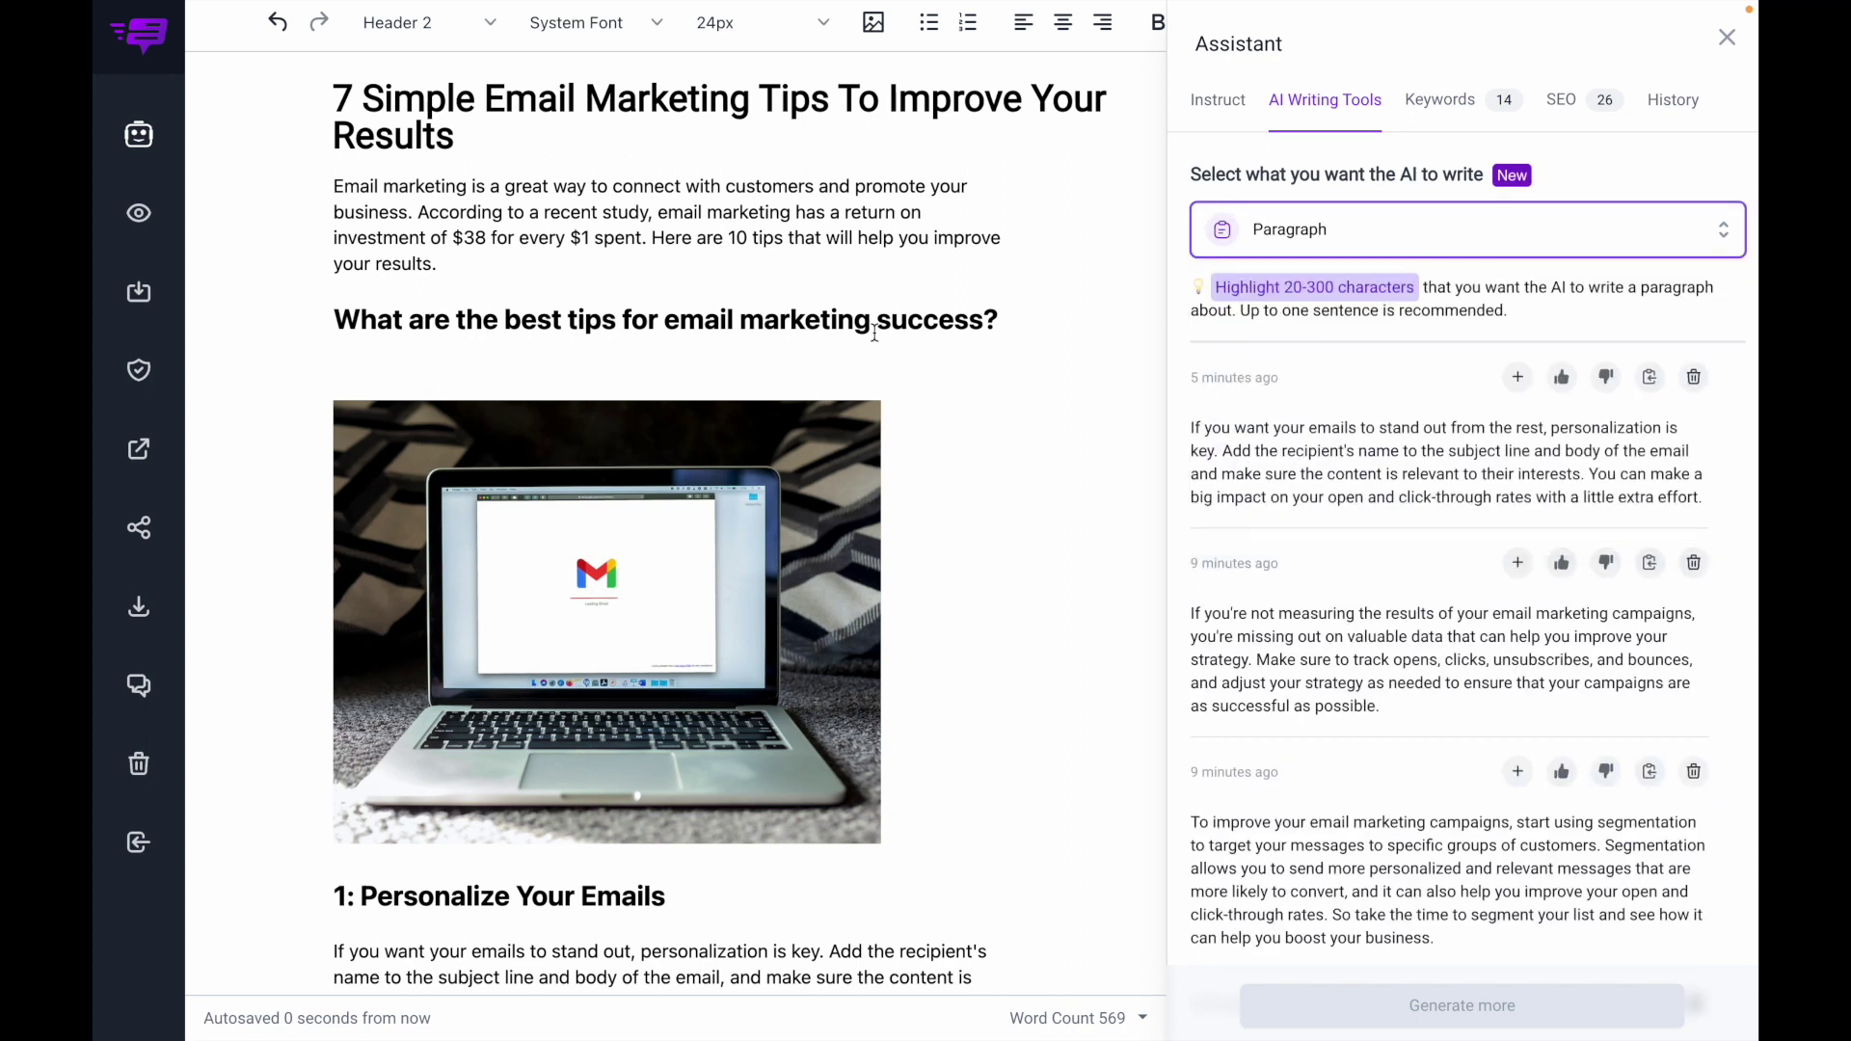
{"action": "triple_click", "coordinate": [874, 329]}
{"action": "left_click", "coordinate": [1397, 1013]}
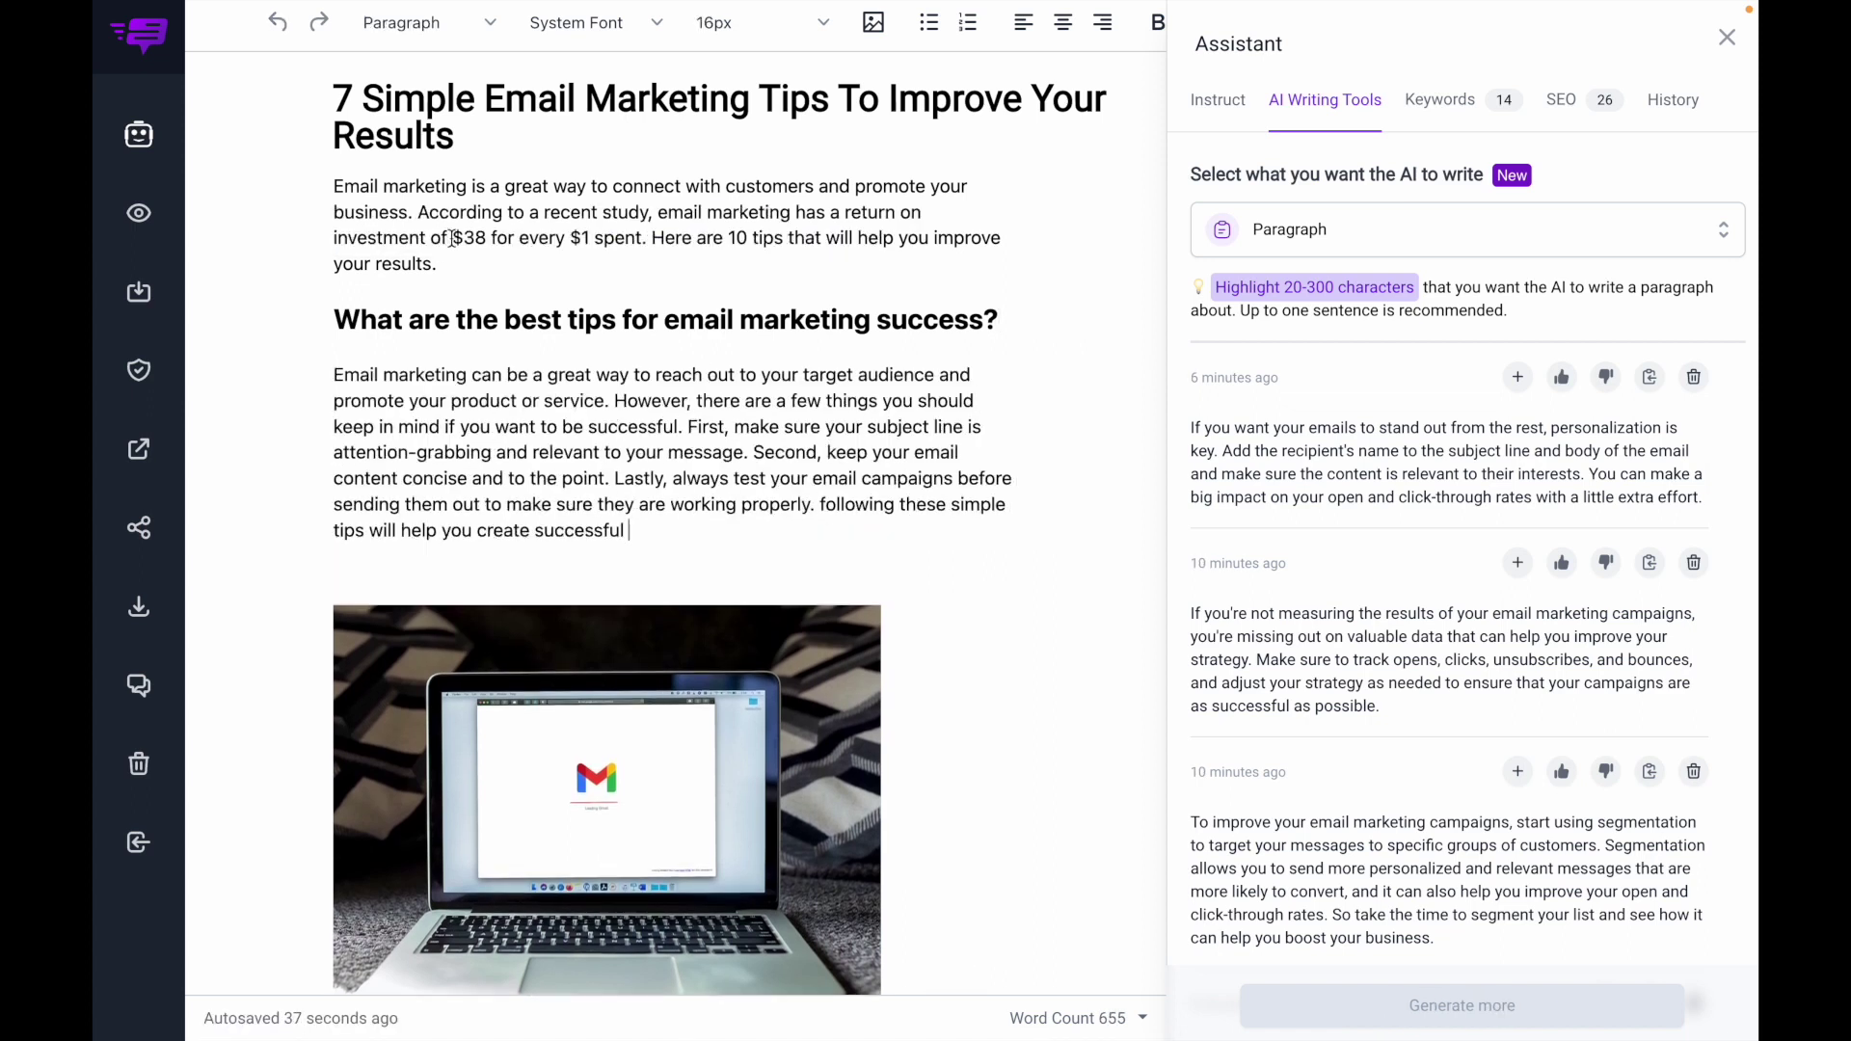
Review the article and its SEO analysis, then show the Instruct settings for 'email marketing tips'
{"action": "scroll", "coordinate": [980, 557], "scroll_direction": "down", "scroll_amount": 10}
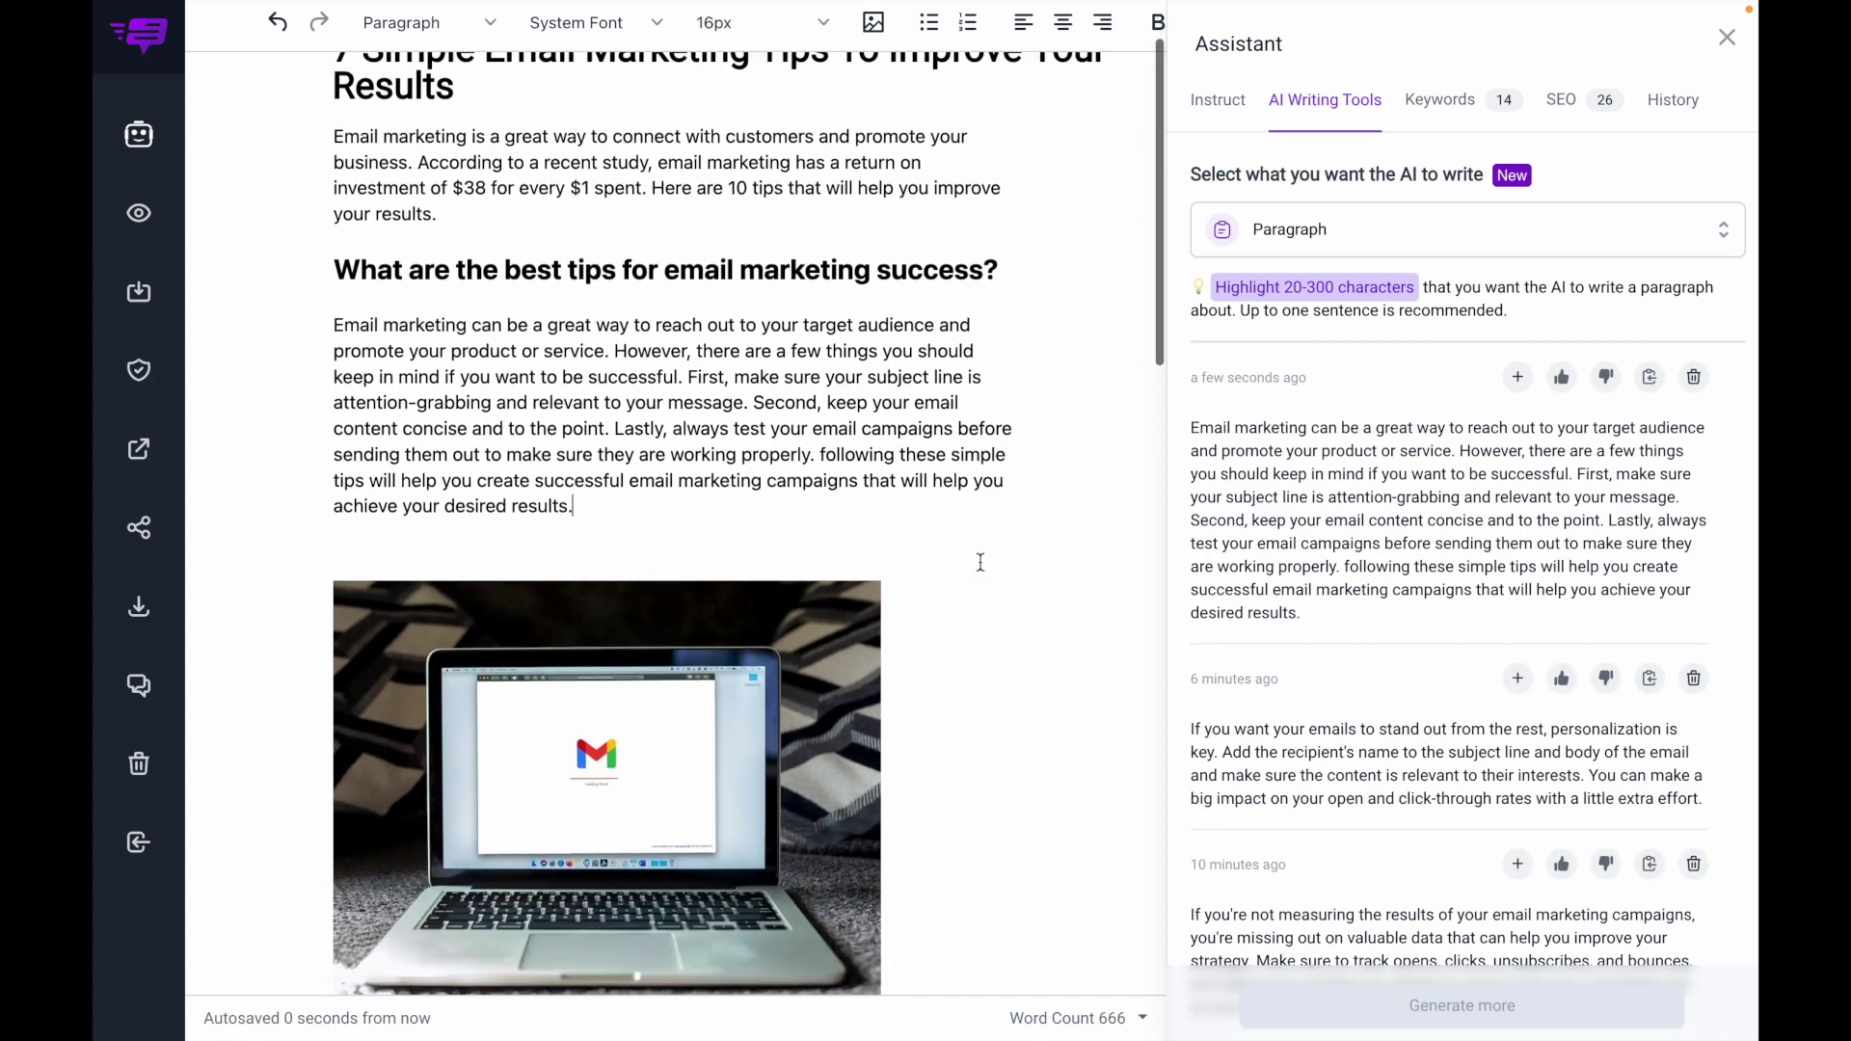
{"action": "scroll", "coordinate": [980, 557], "scroll_direction": "down", "scroll_amount": 15}
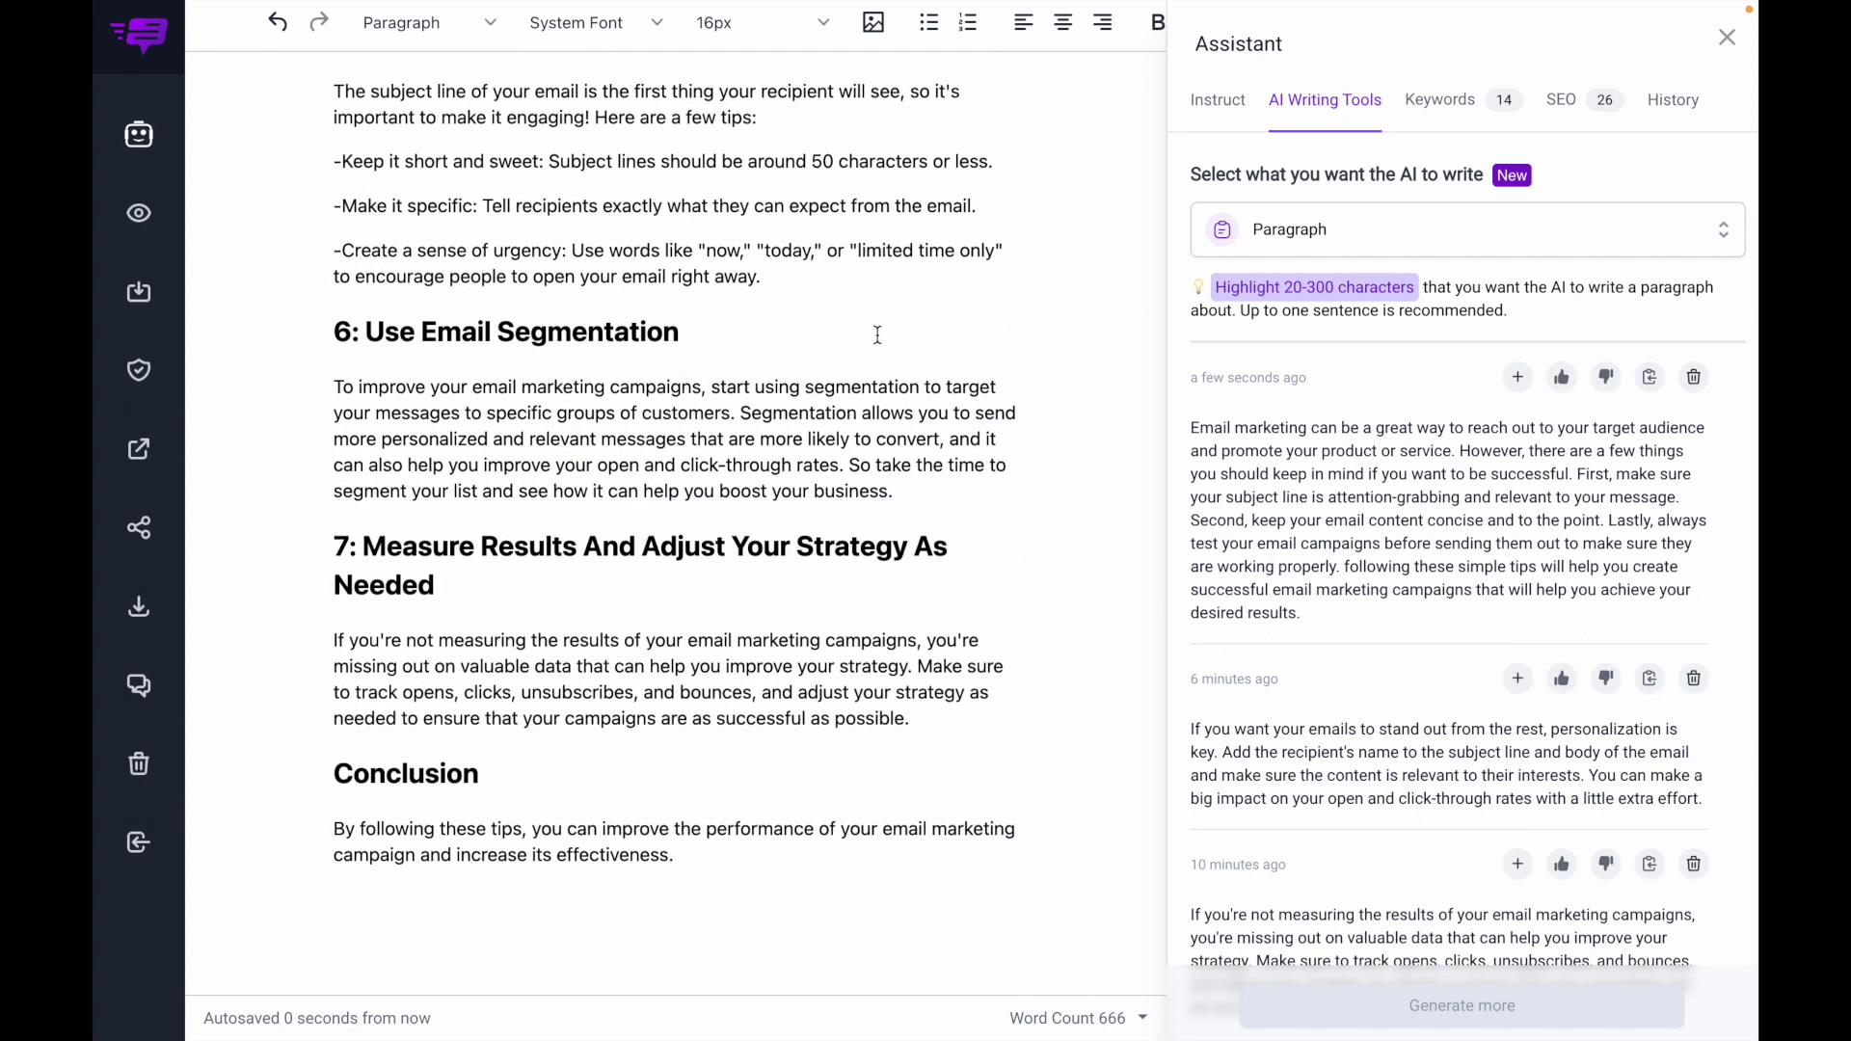
{"action": "scroll", "coordinate": [877, 335], "scroll_direction": "up", "scroll_amount": 5}
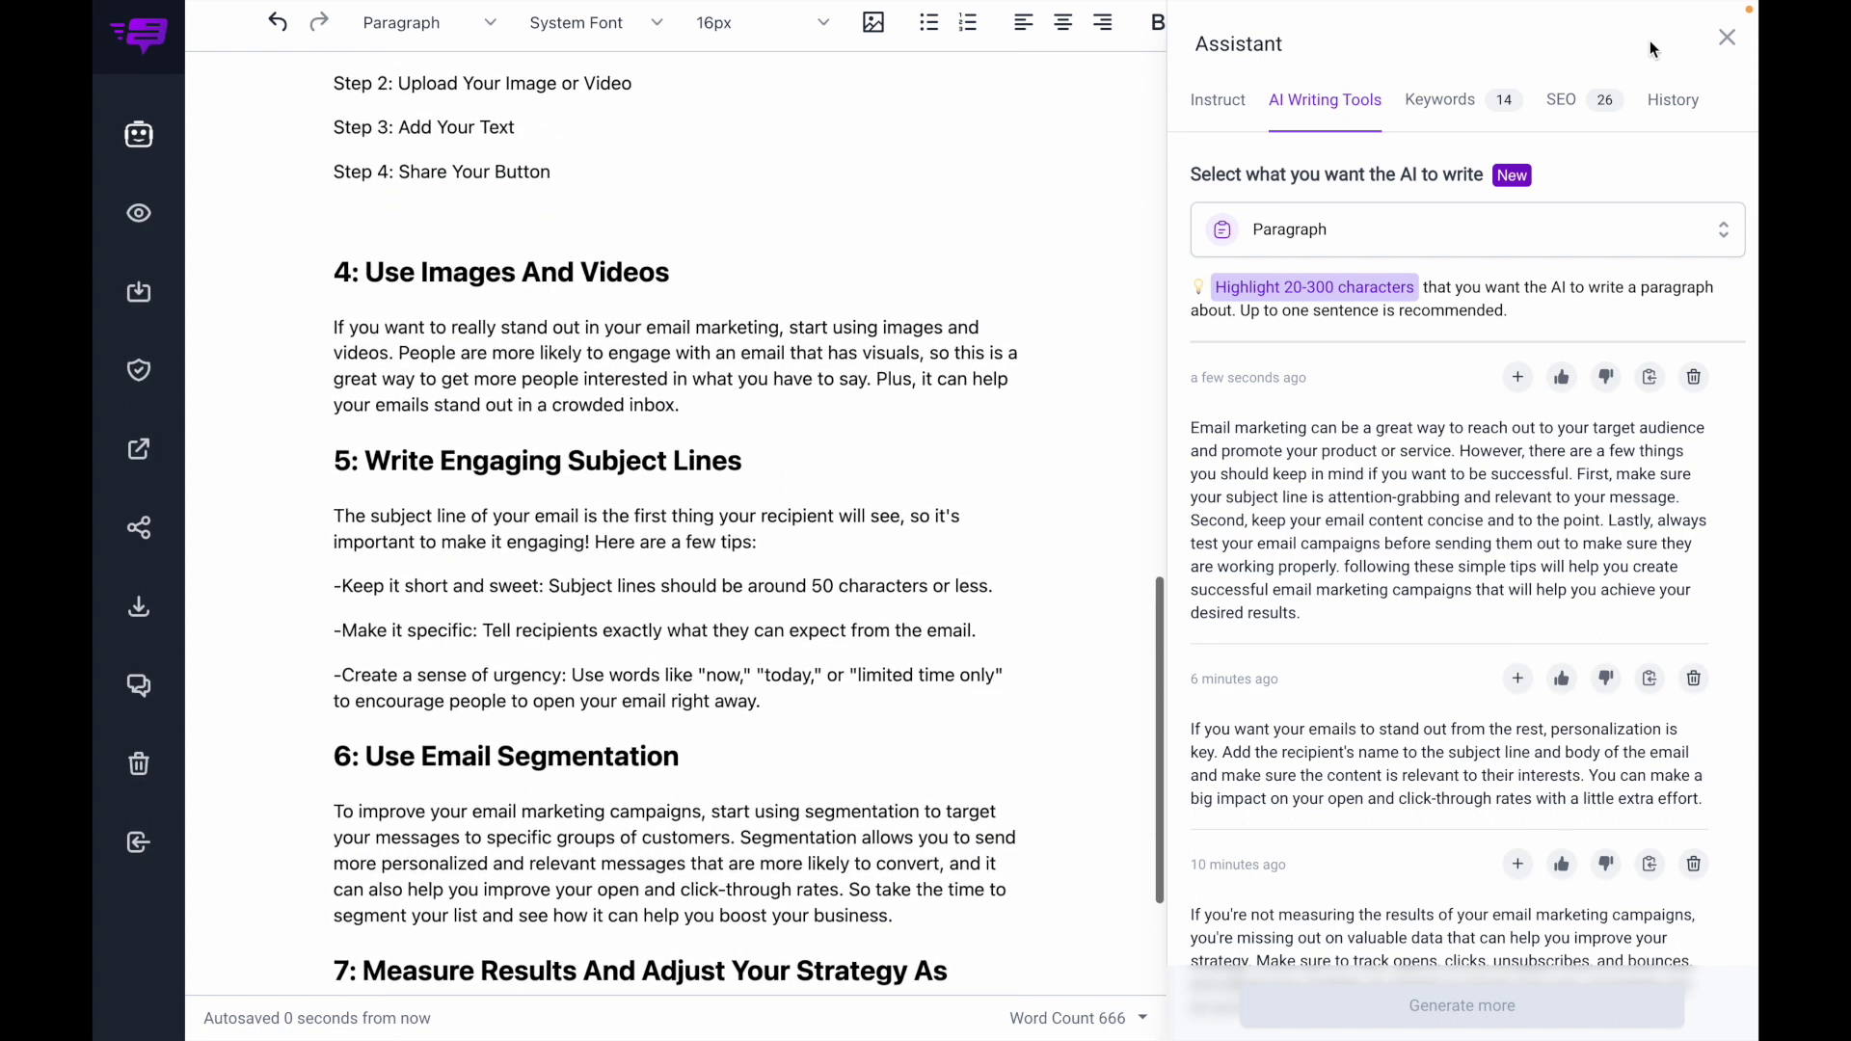
{"action": "left_click", "coordinate": [1561, 99]}
{"action": "scroll", "coordinate": [1507, 386], "scroll_direction": "down", "scroll_amount": 2}
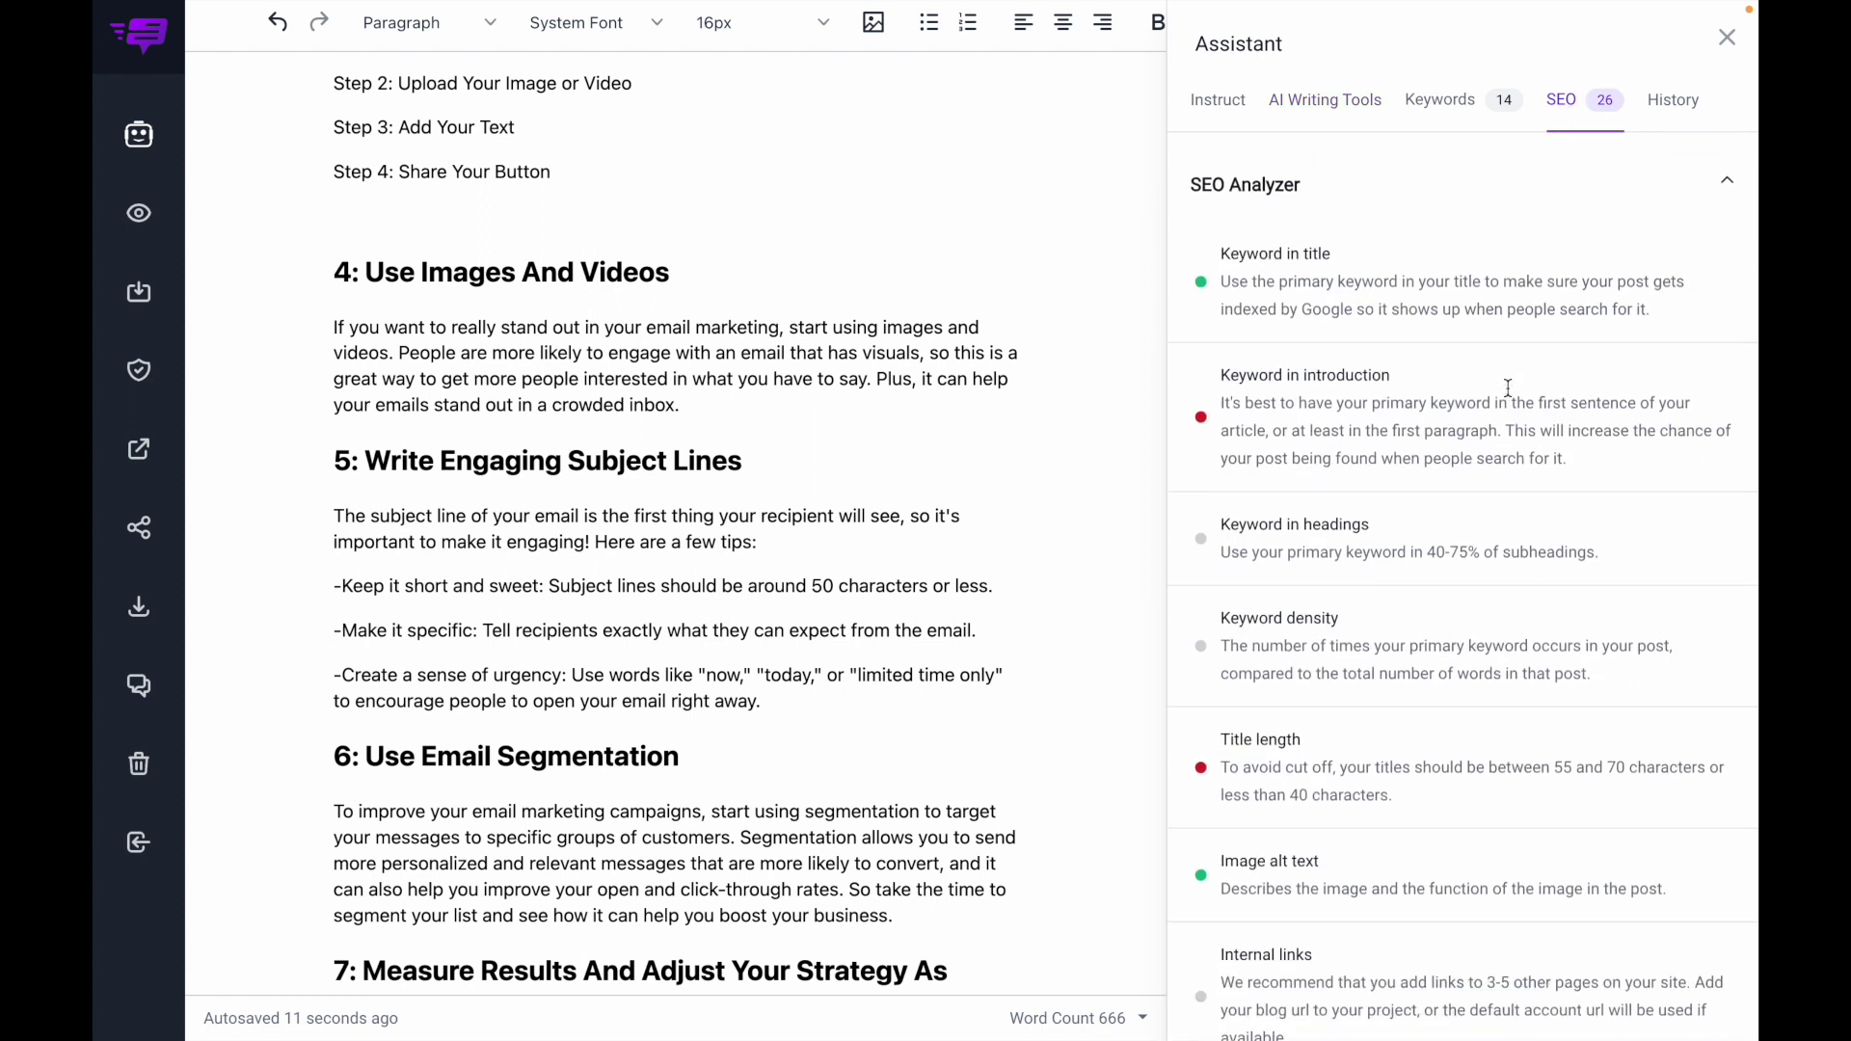
{"action": "scroll", "coordinate": [1508, 387], "scroll_direction": "down", "scroll_amount": 1}
{"action": "scroll", "coordinate": [1405, 399], "scroll_direction": "down", "scroll_amount": 2}
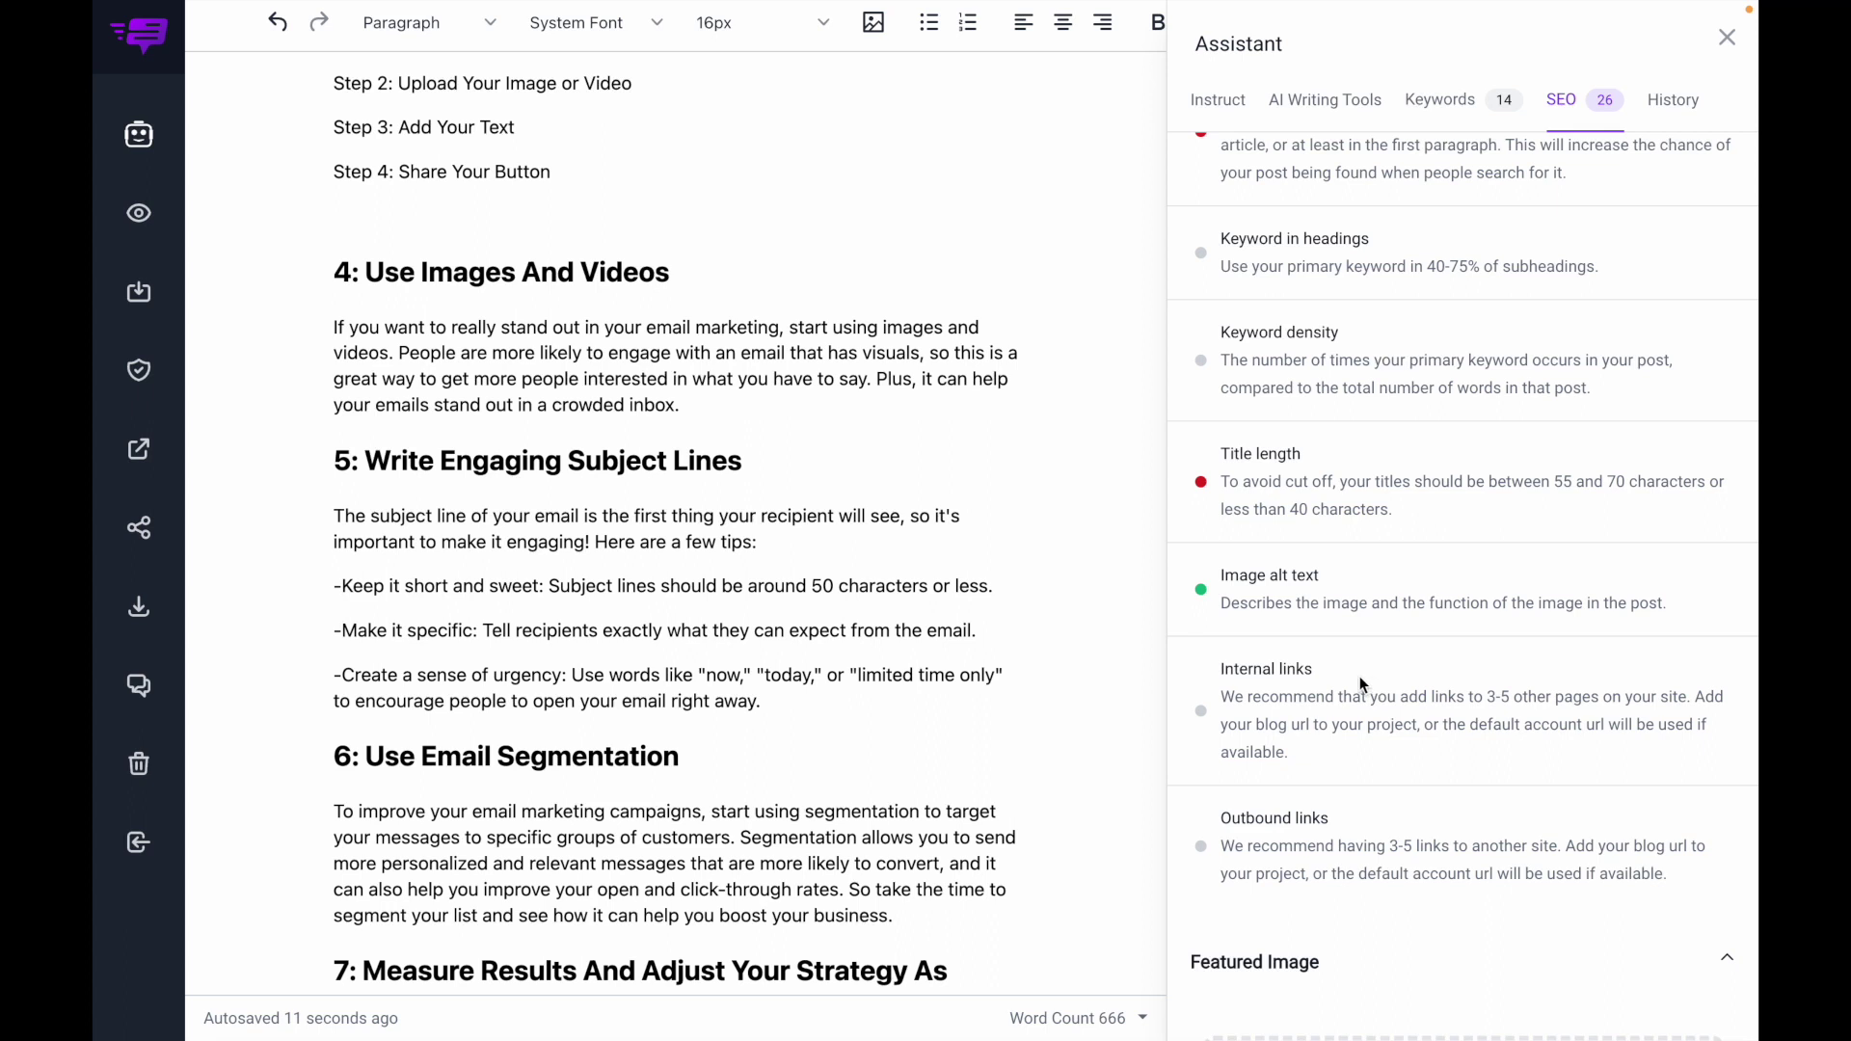
{"action": "scroll", "coordinate": [1018, 475], "scroll_direction": "up", "scroll_amount": 12}
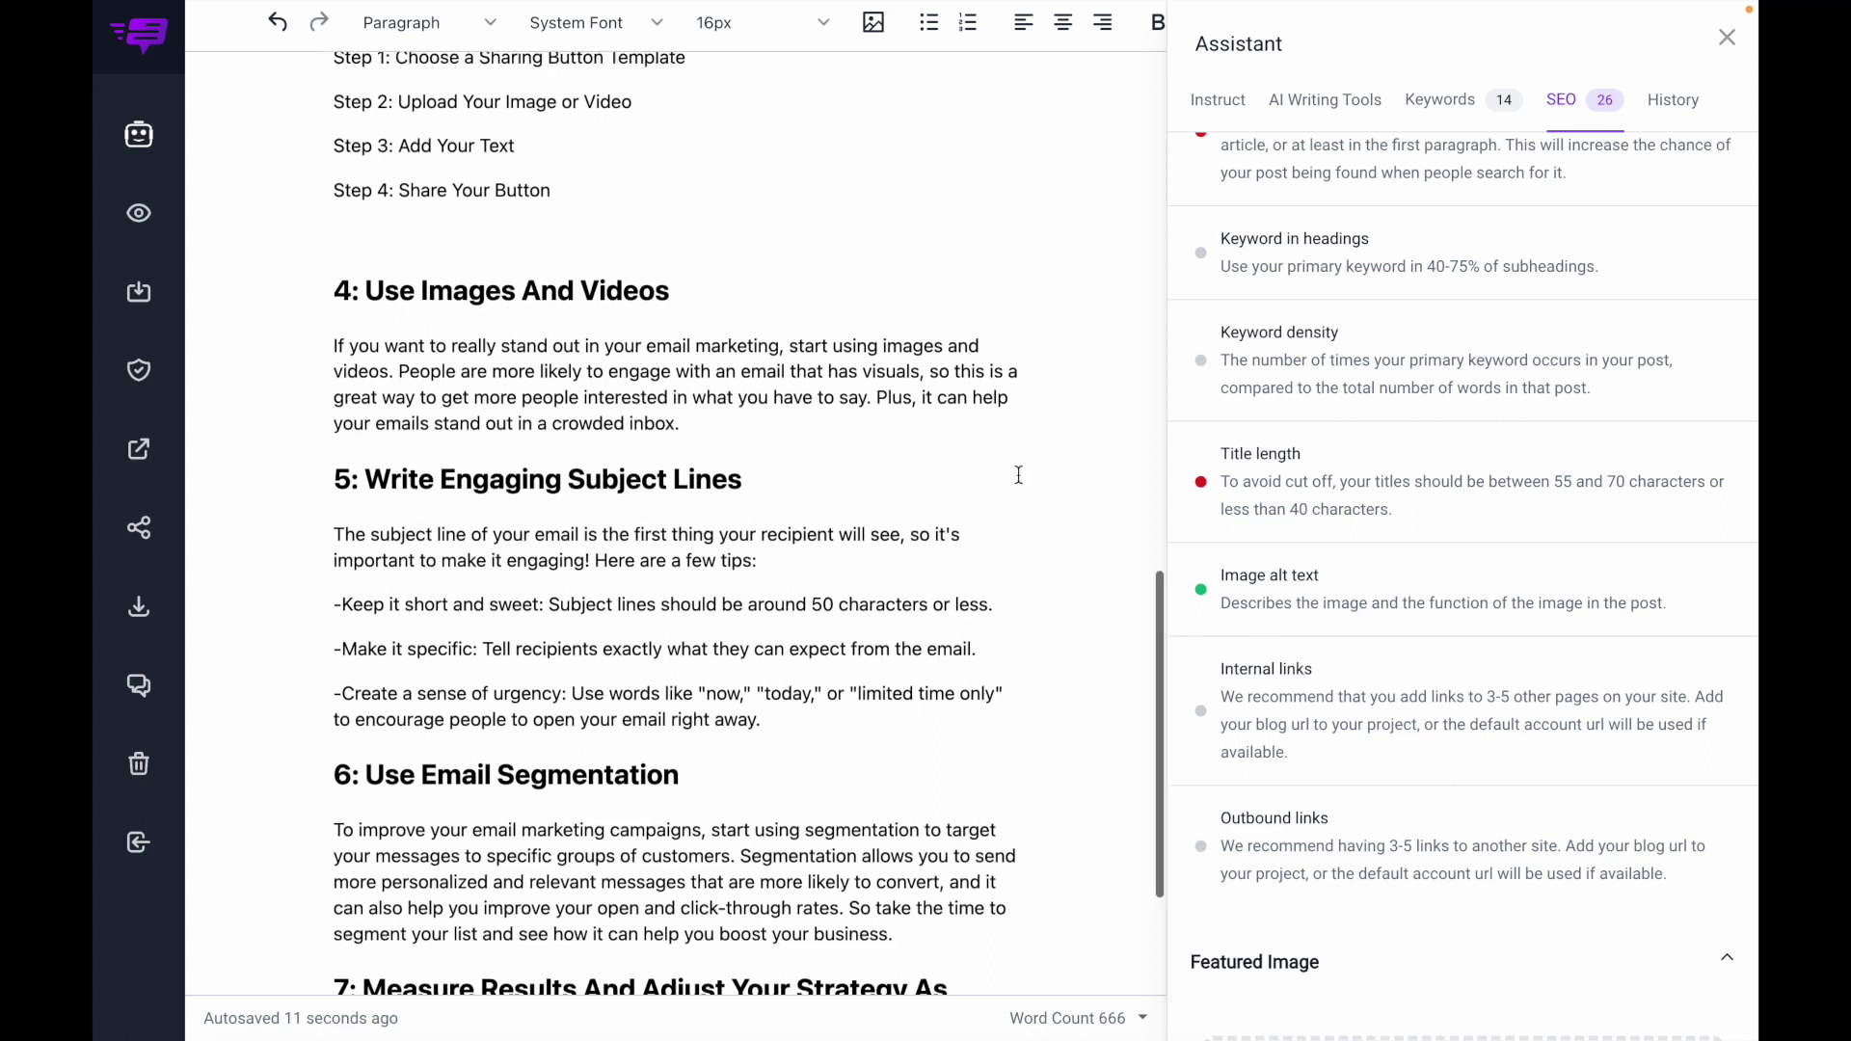
{"action": "left_click", "coordinate": [1212, 127]}
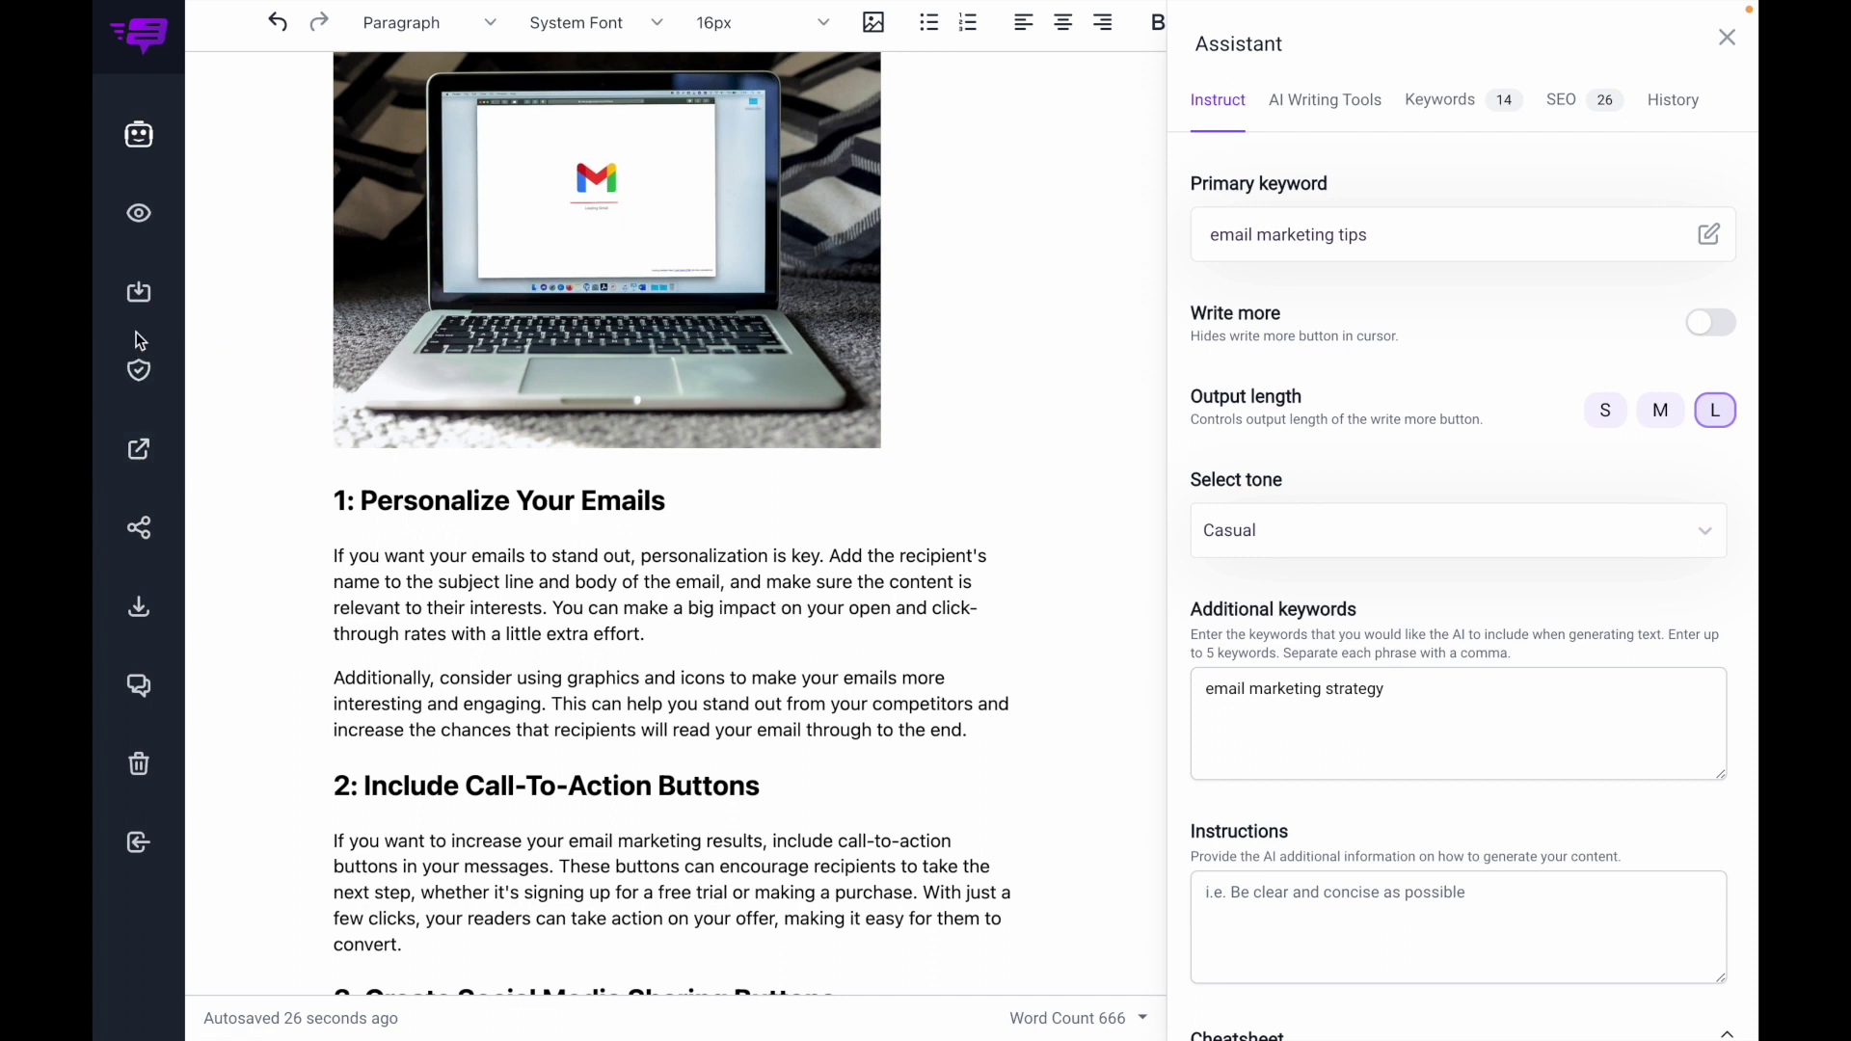
Check the introduction paragraph for plagiarism, finding none
{"action": "left_click", "coordinate": [139, 374]}
{"action": "scroll", "coordinate": [724, 651], "scroll_direction": "up", "scroll_amount": 7}
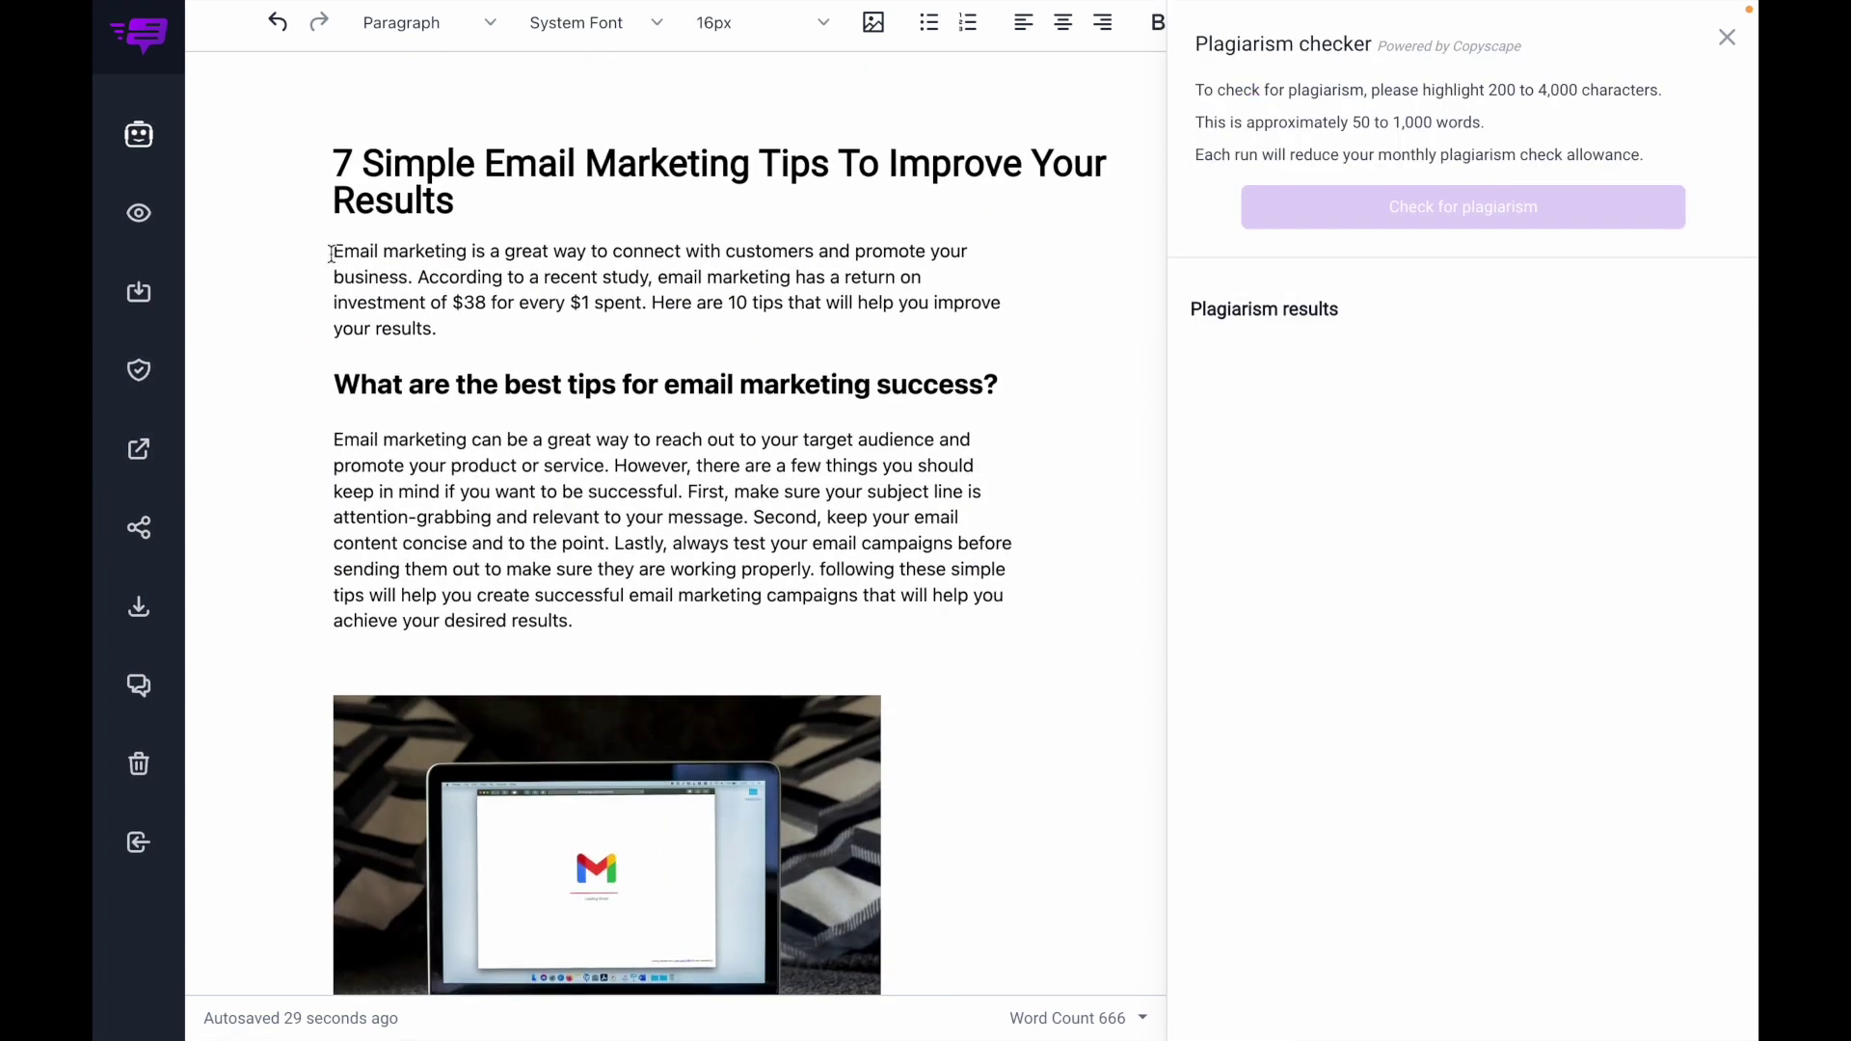
{"action": "left_click", "coordinate": [439, 329], "text": "shift"}
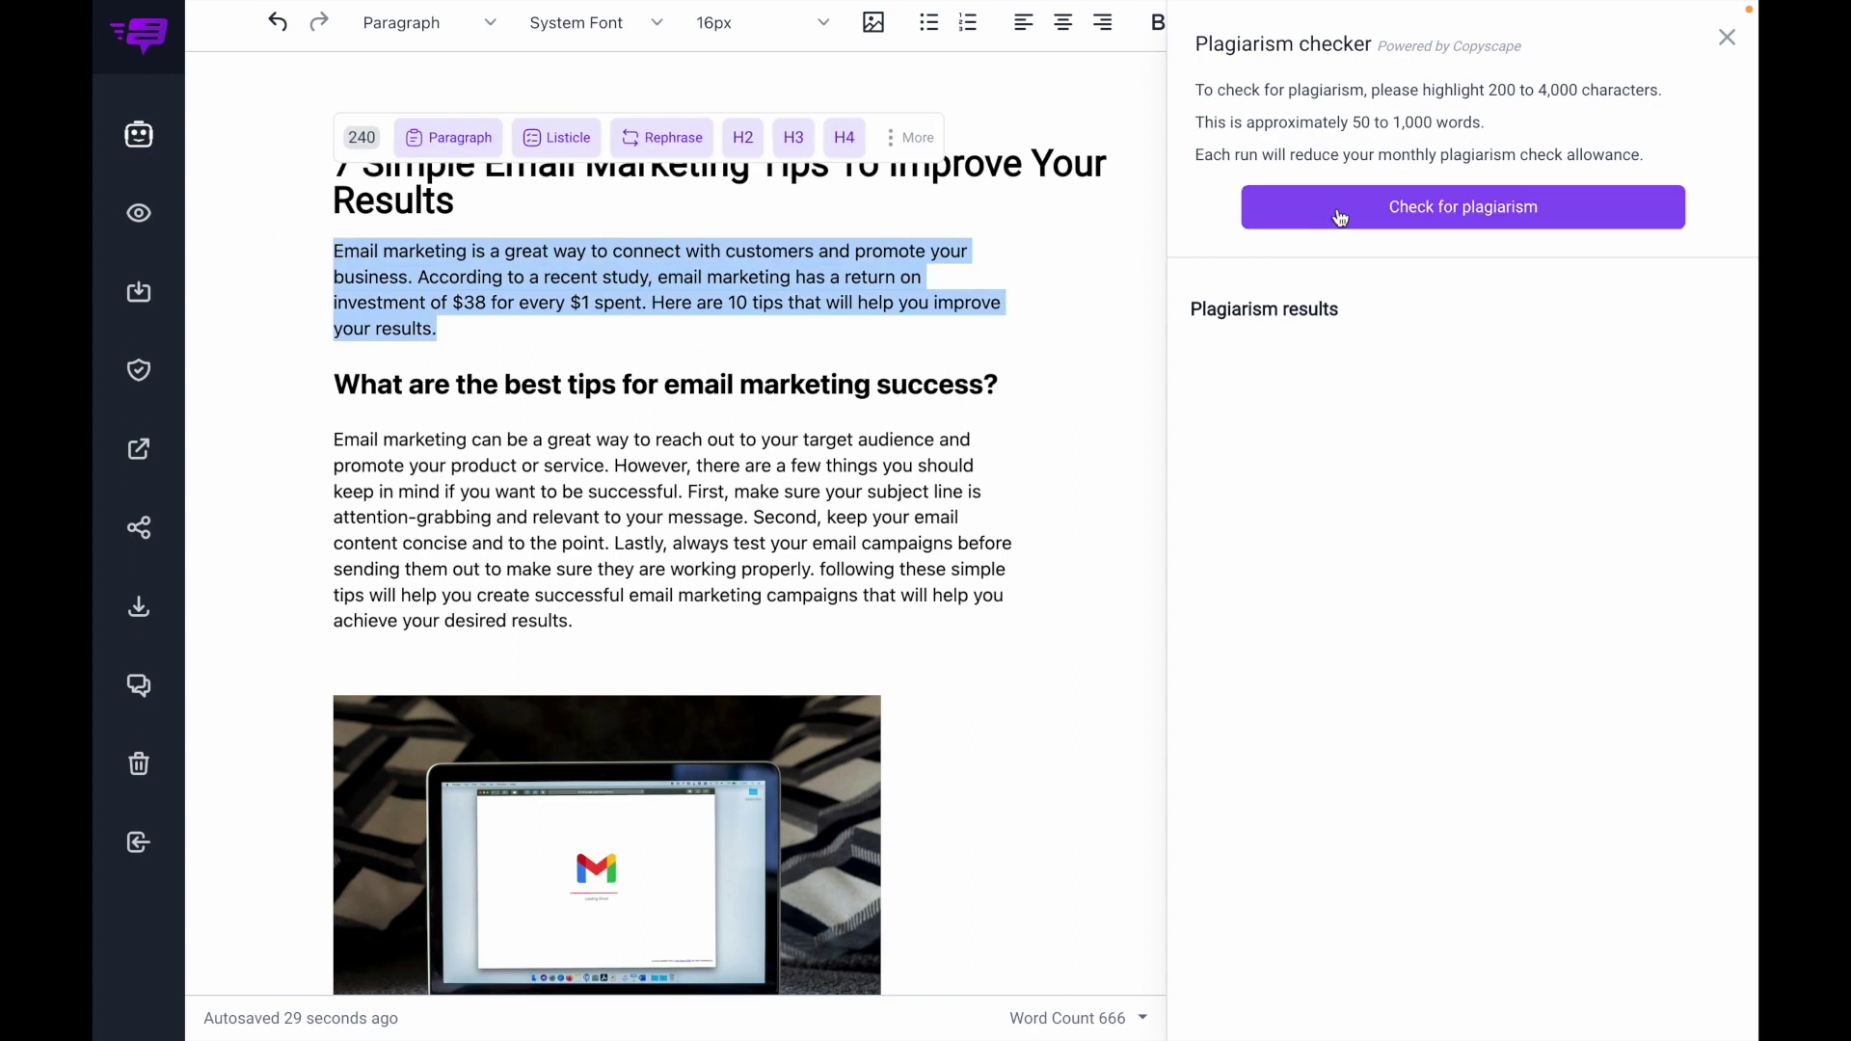
{"action": "left_click", "coordinate": [1460, 219]}
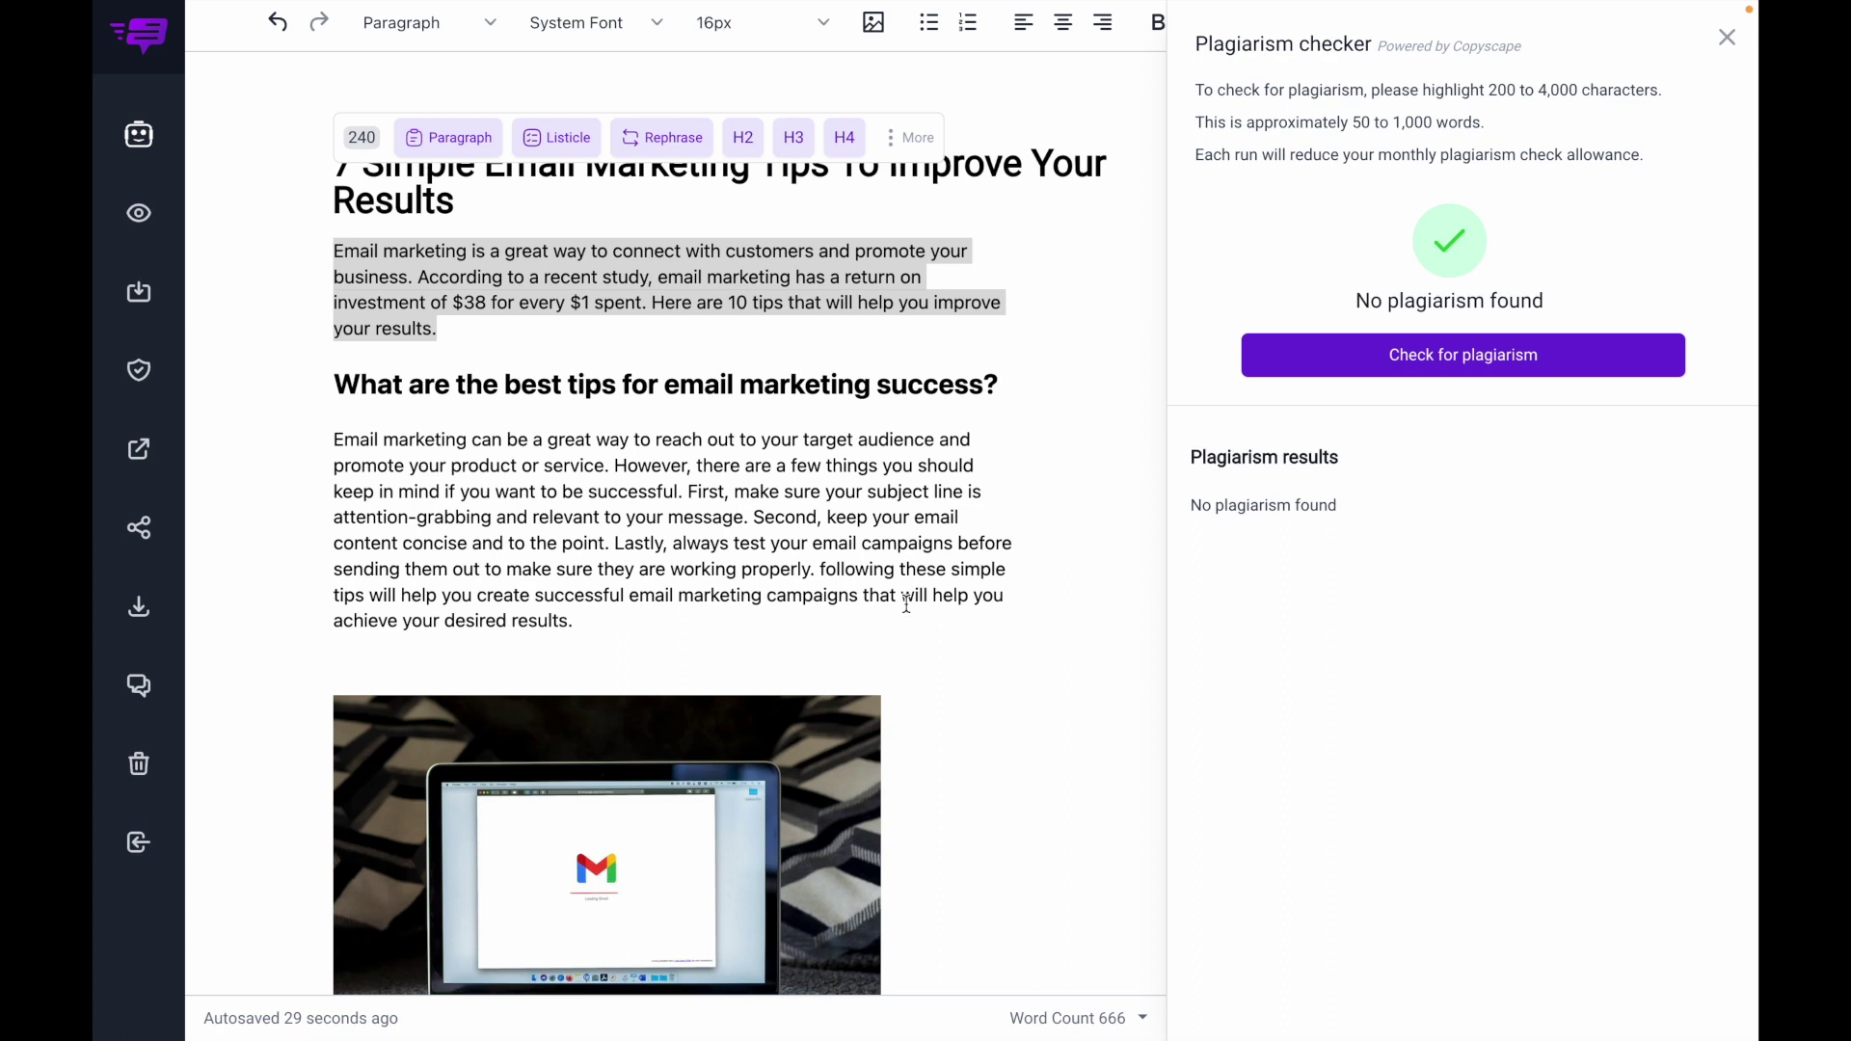
Deselect the paragraph, return to the writing assistant, and bring up the post's sharing options
{"action": "left_click", "coordinate": [1020, 481]}
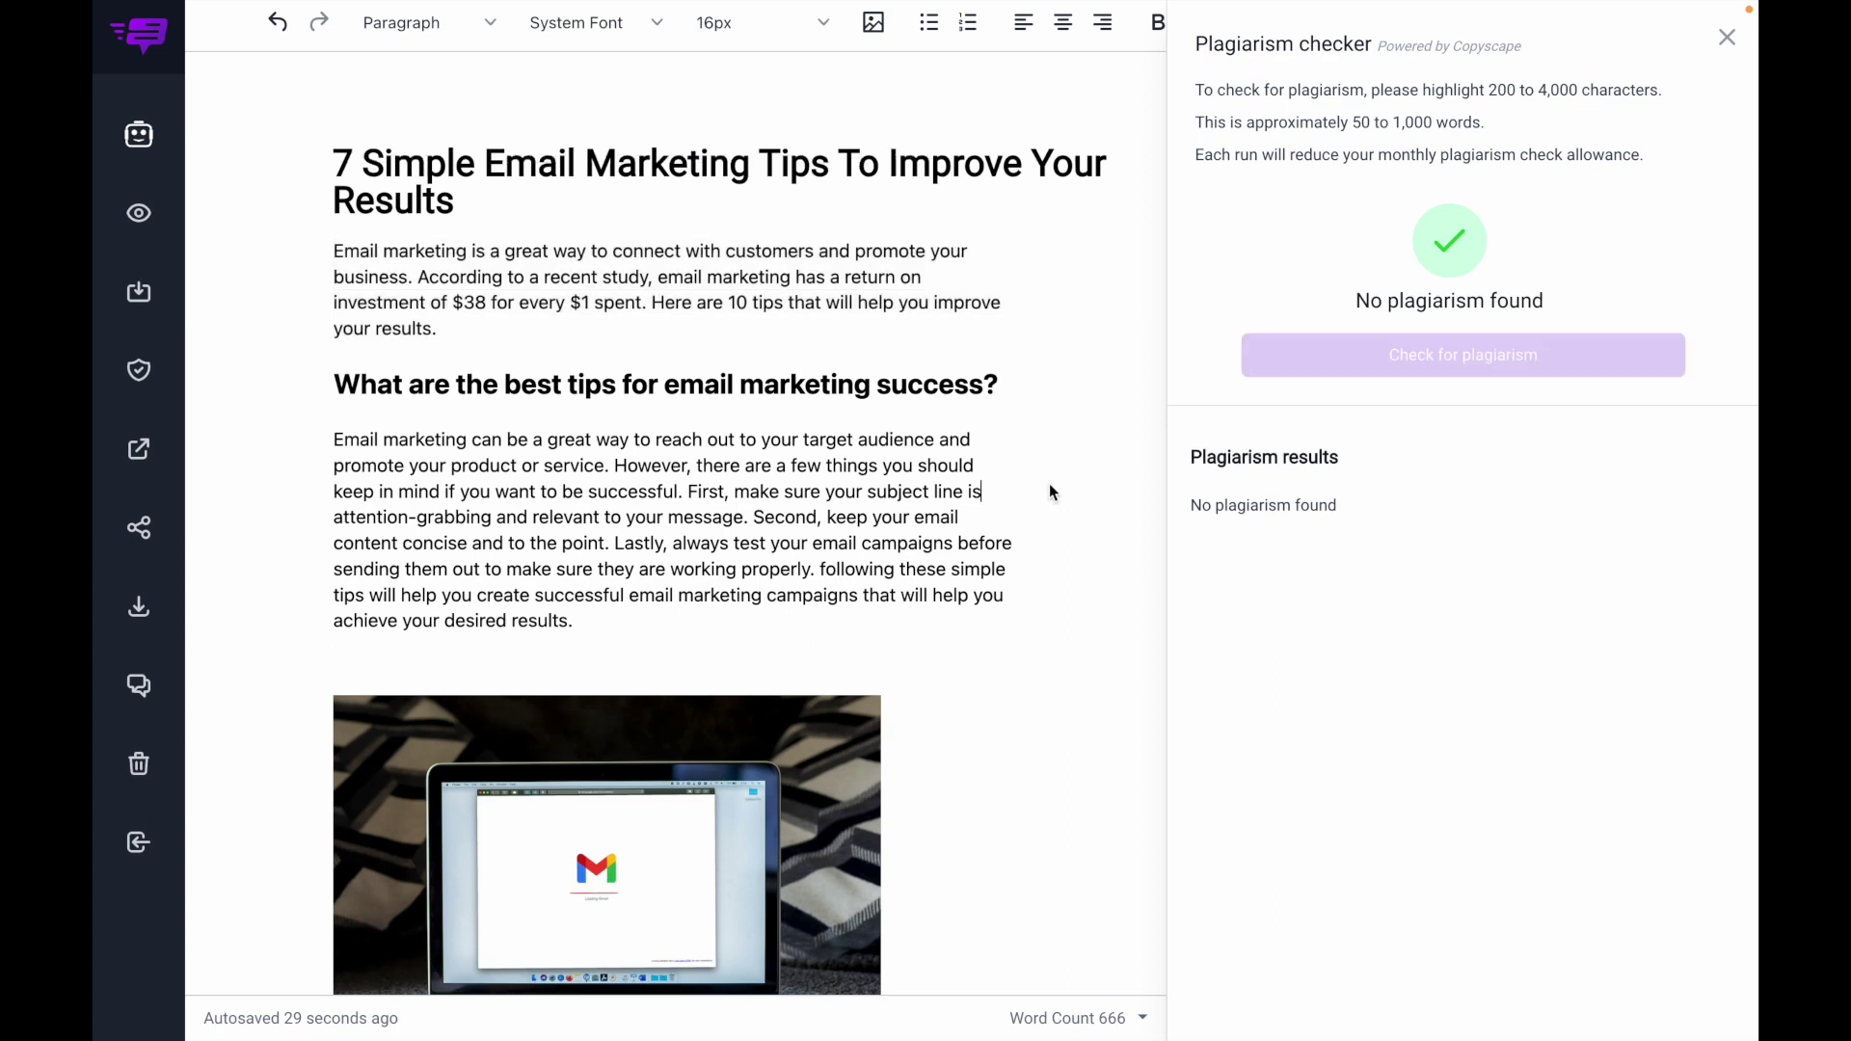
{"action": "left_click", "coordinate": [1726, 39]}
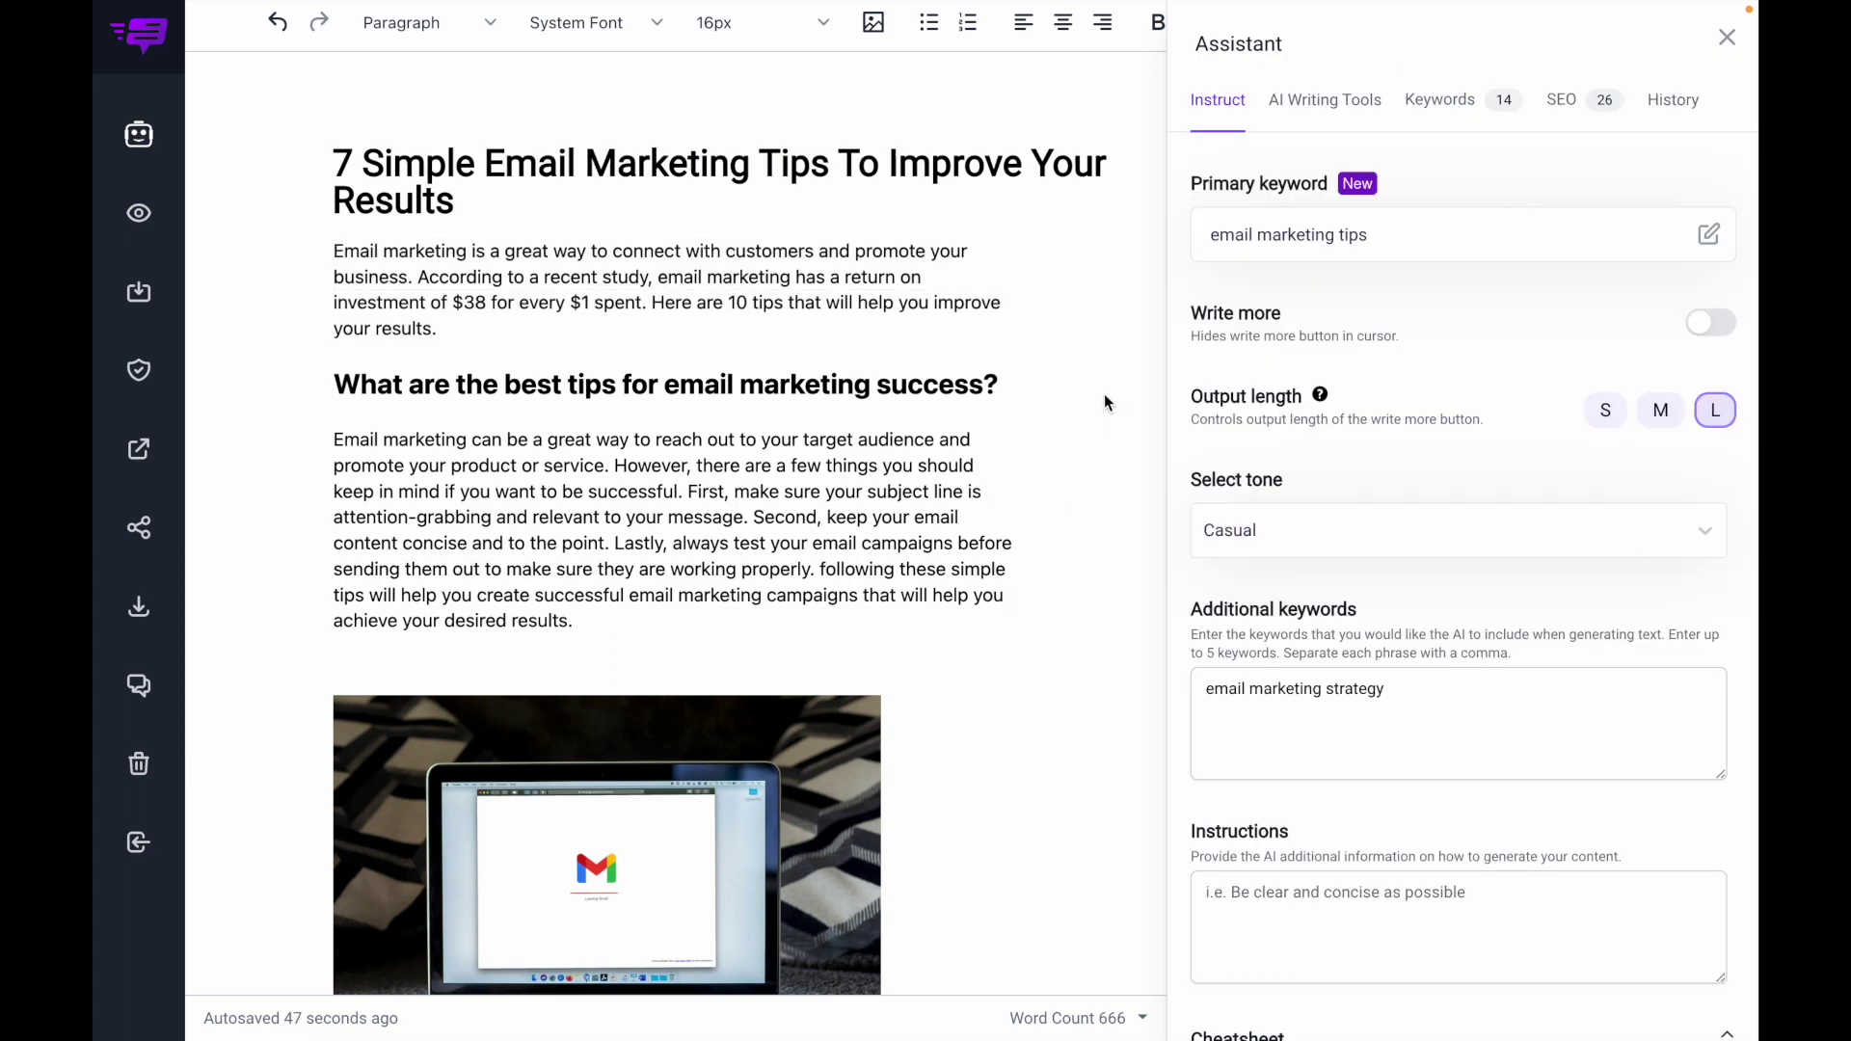
{"action": "left_click", "coordinate": [141, 533]}
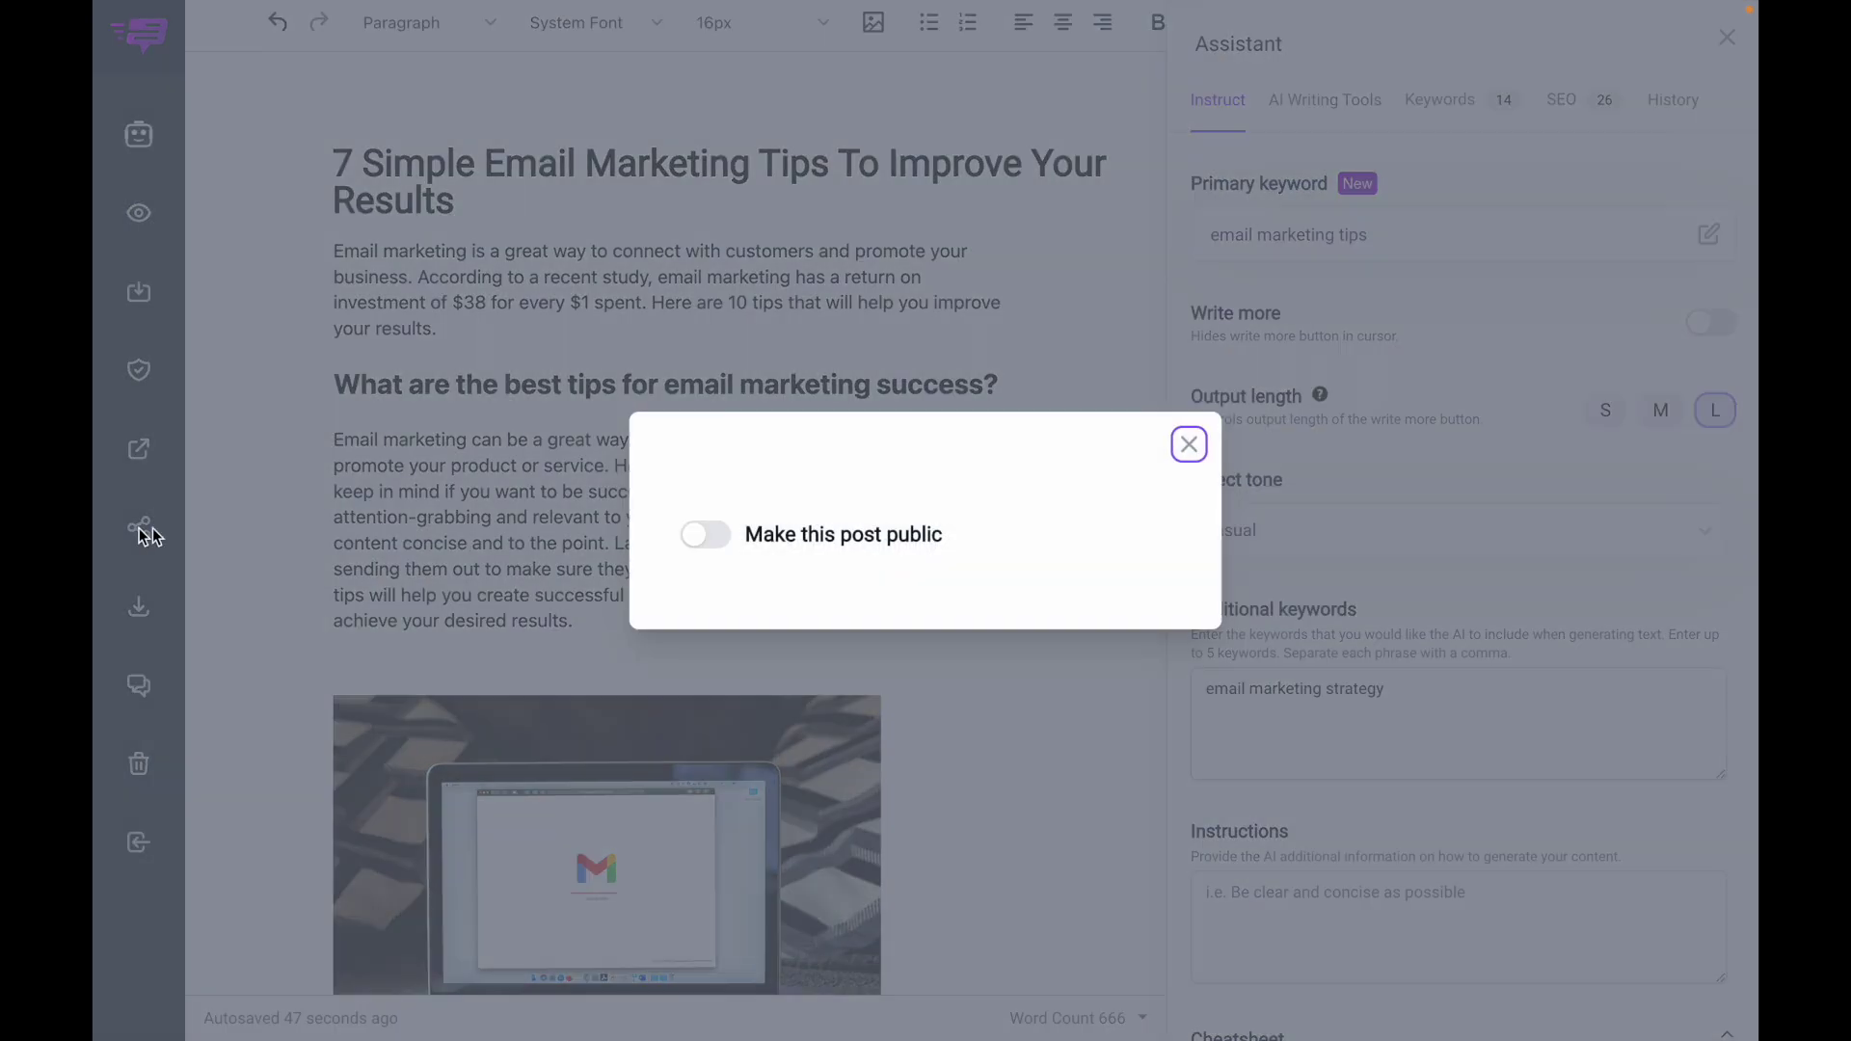
Make the post public with a share link, check download formats, and bring up the Publish dialog
{"action": "left_click", "coordinate": [719, 542]}
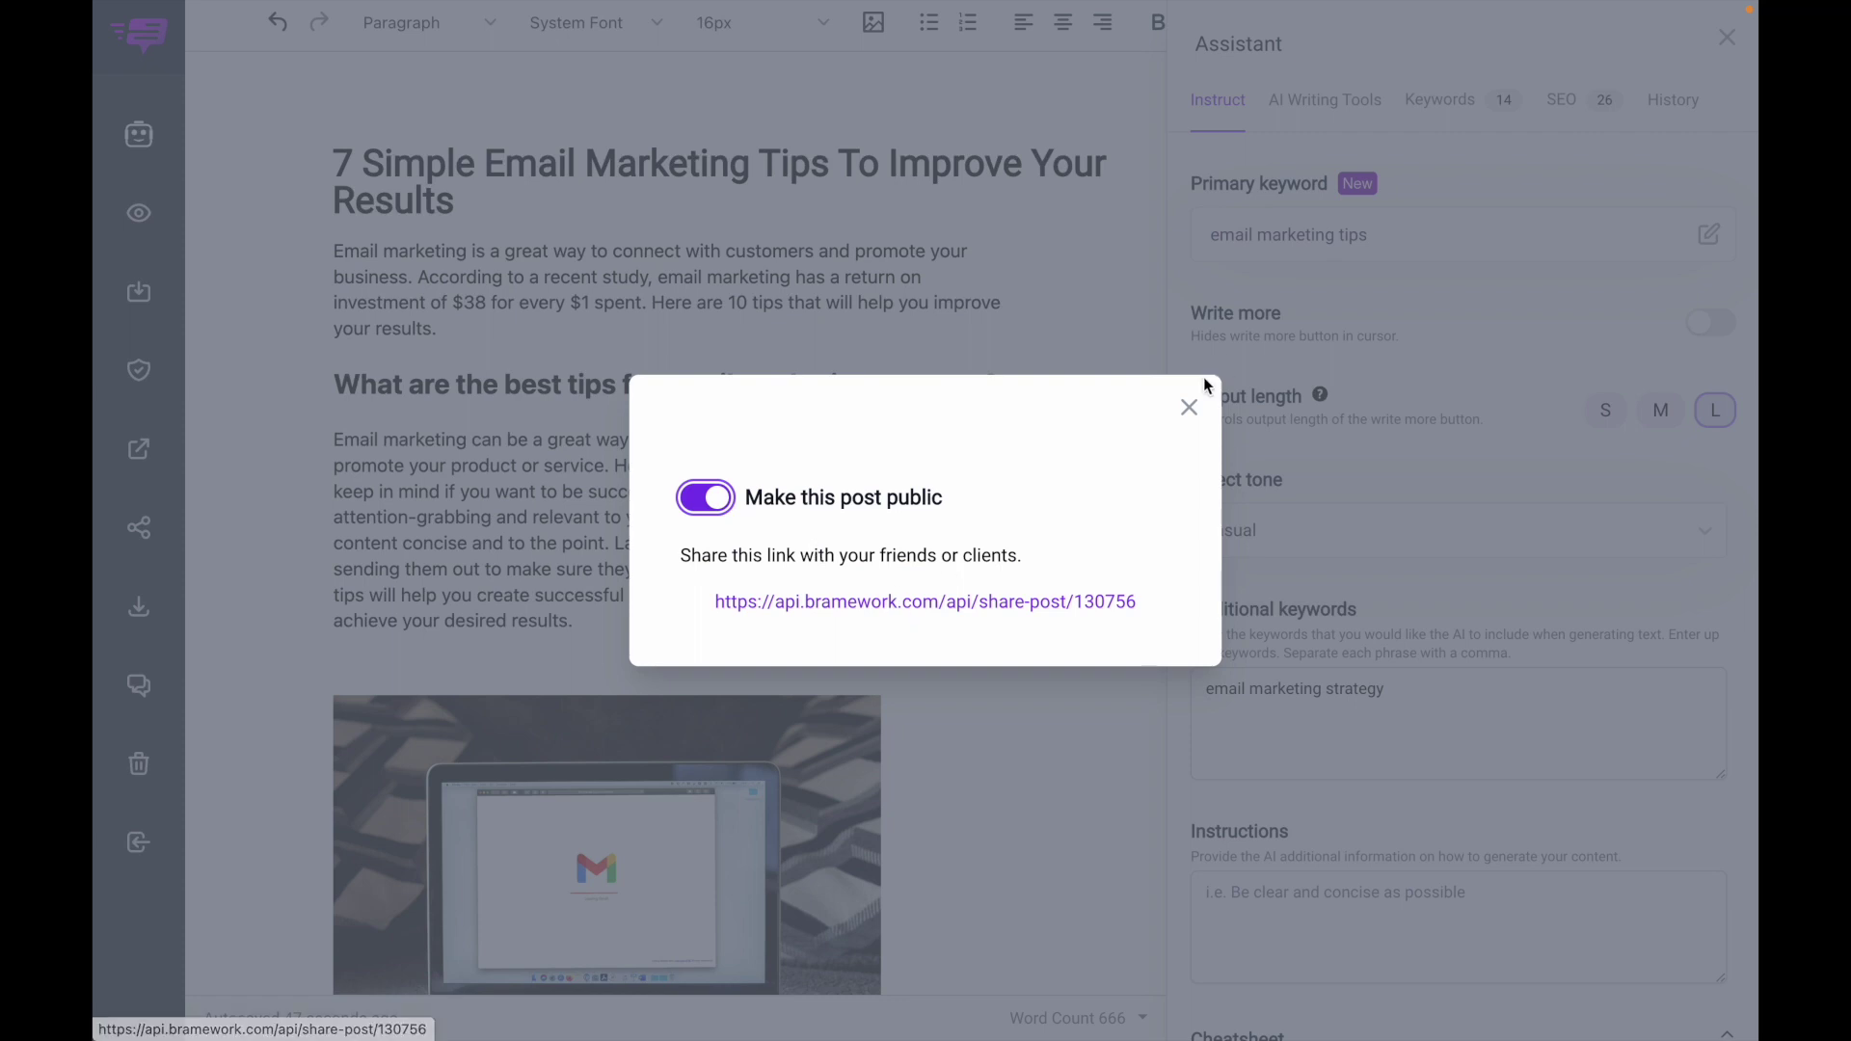
{"action": "left_click", "coordinate": [1190, 408]}
{"action": "left_click", "coordinate": [140, 608]}
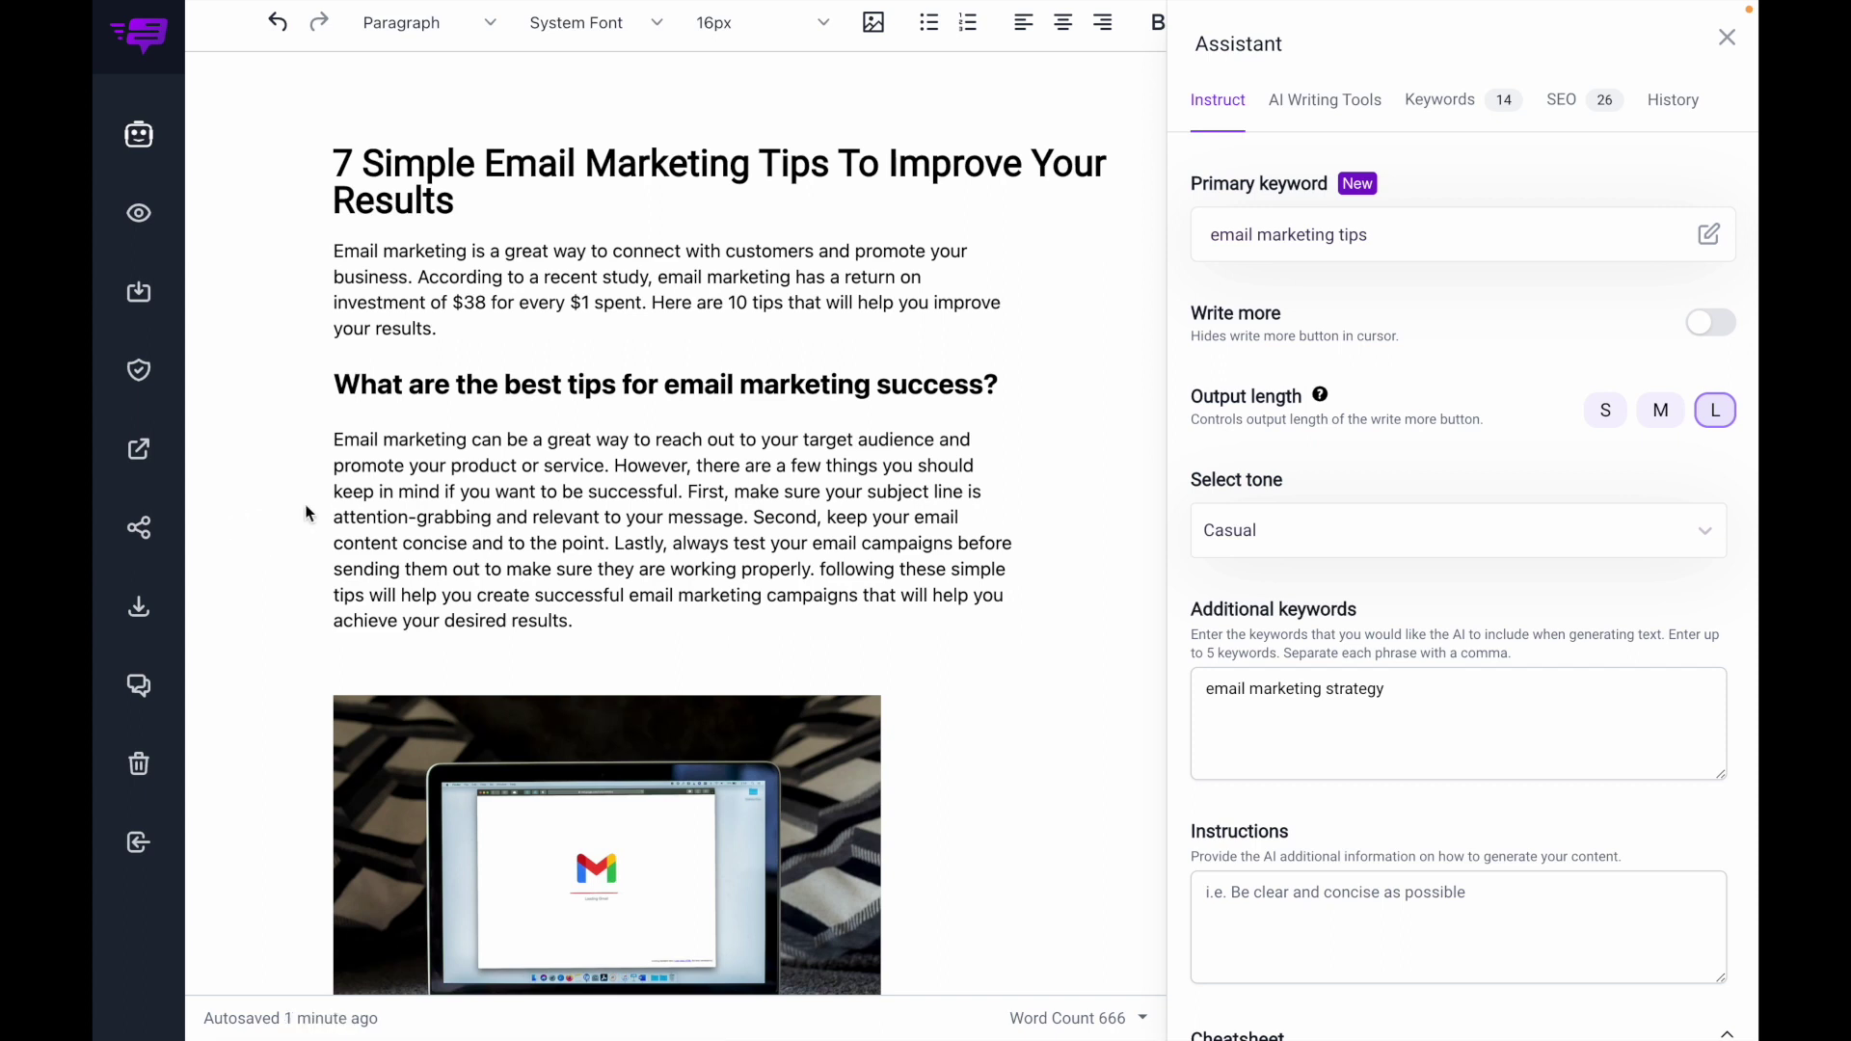
{"action": "left_click", "coordinate": [145, 453]}
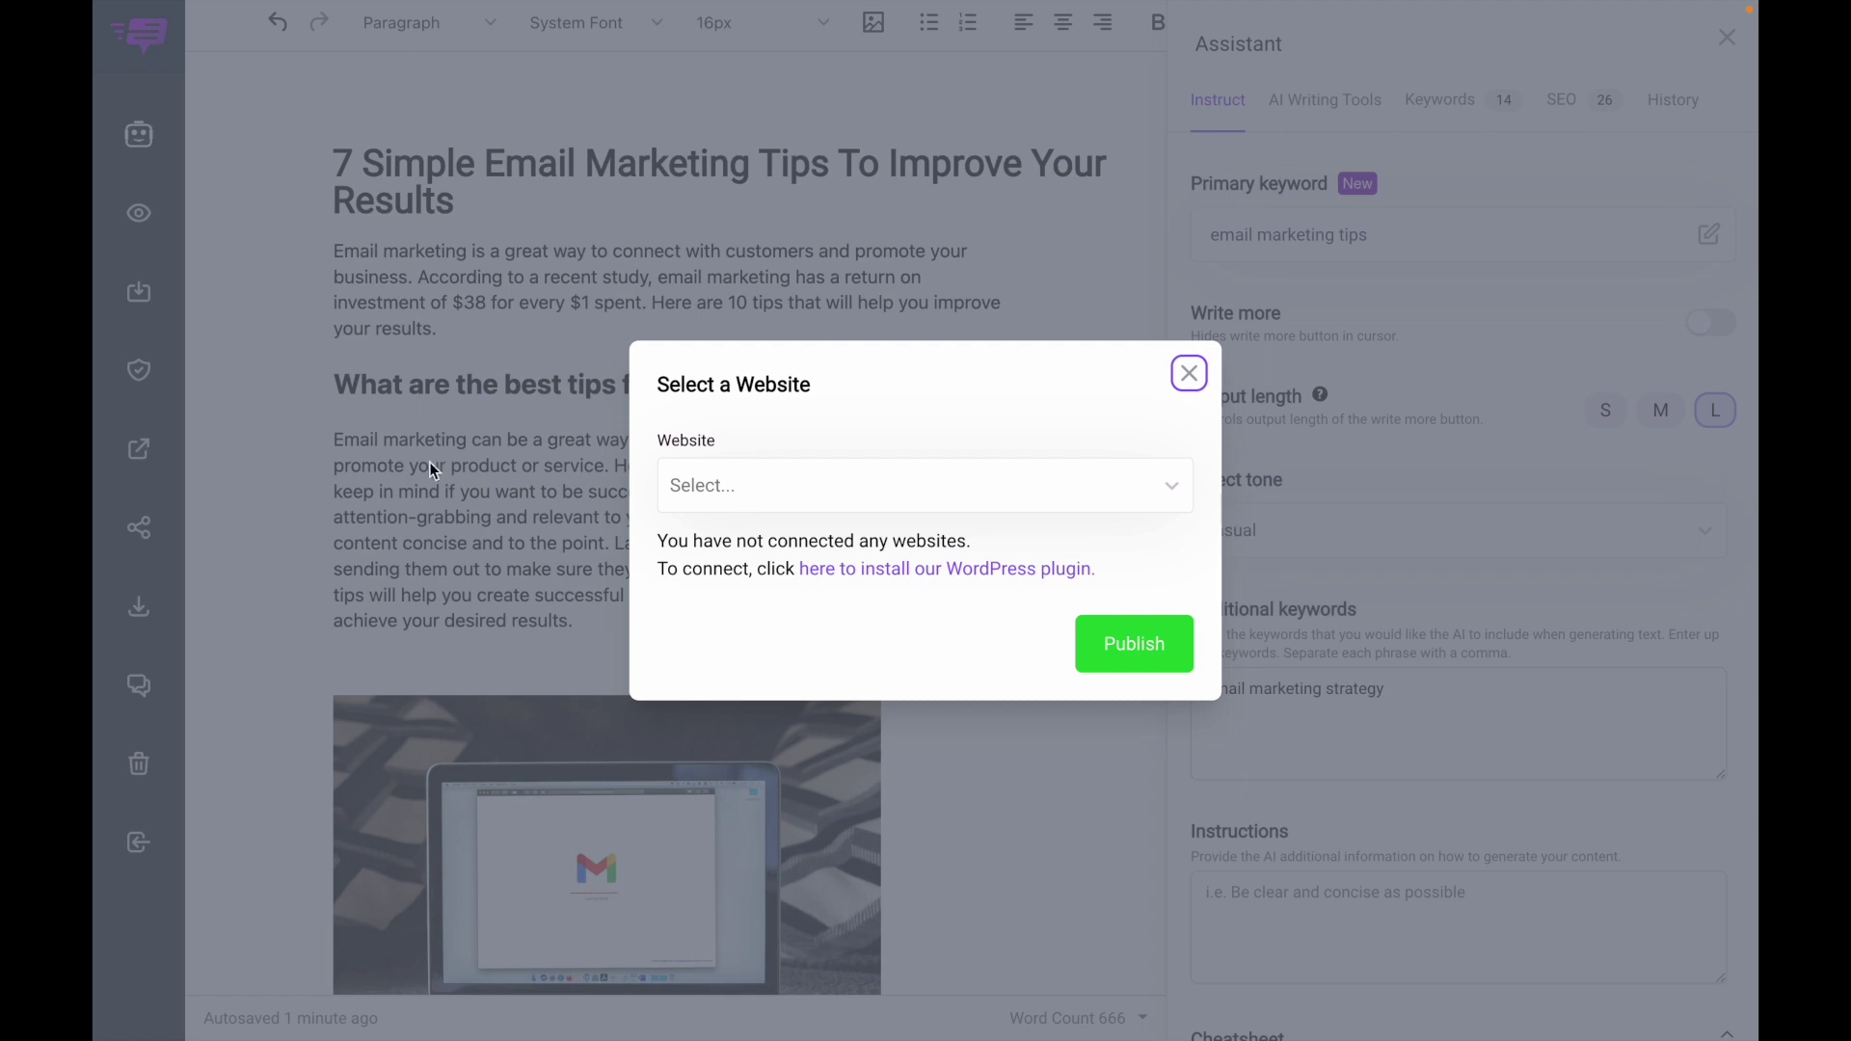